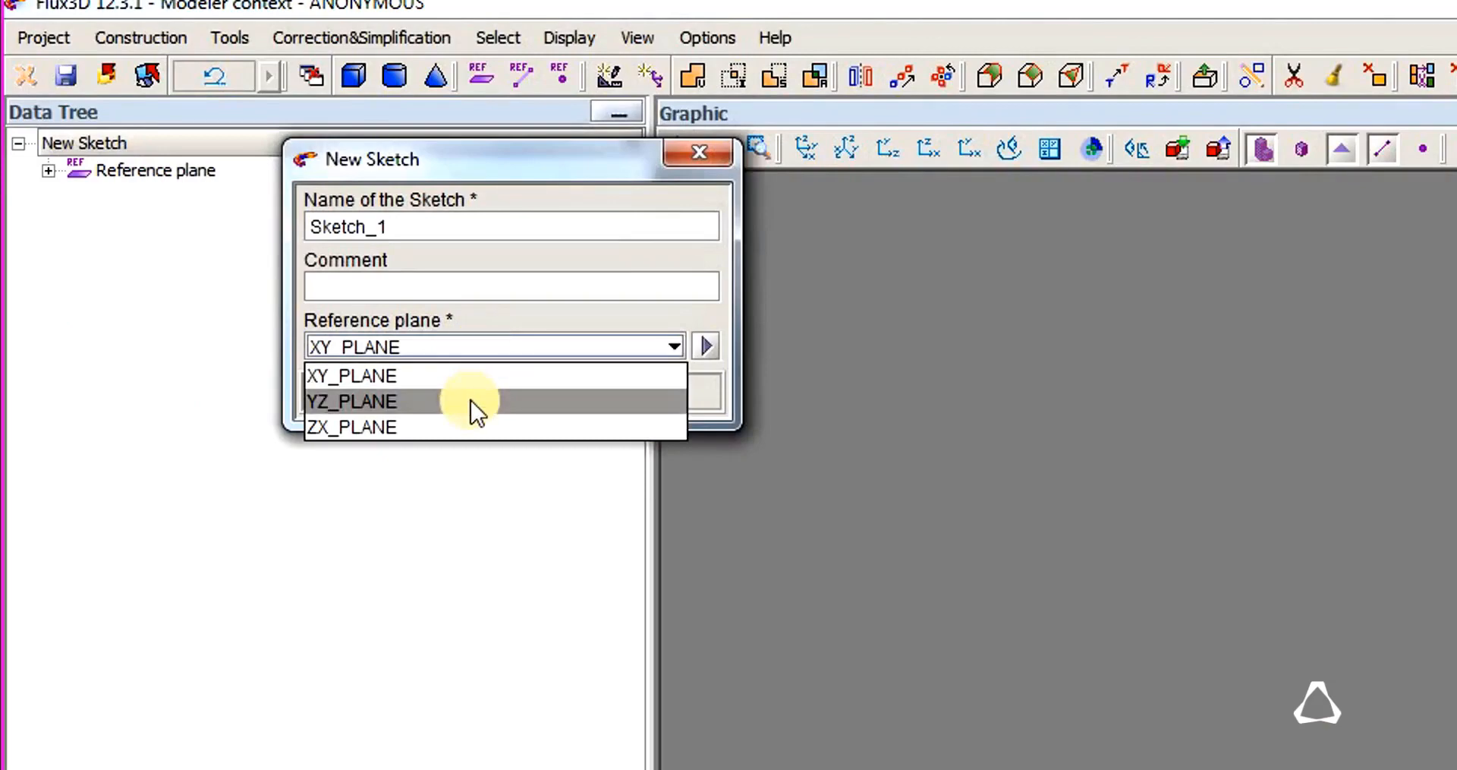
Create Sketch_1 on YZ_PLANE and draw a rectangle around the origin, about 8 wide and 5.4 high.
click(472, 400)
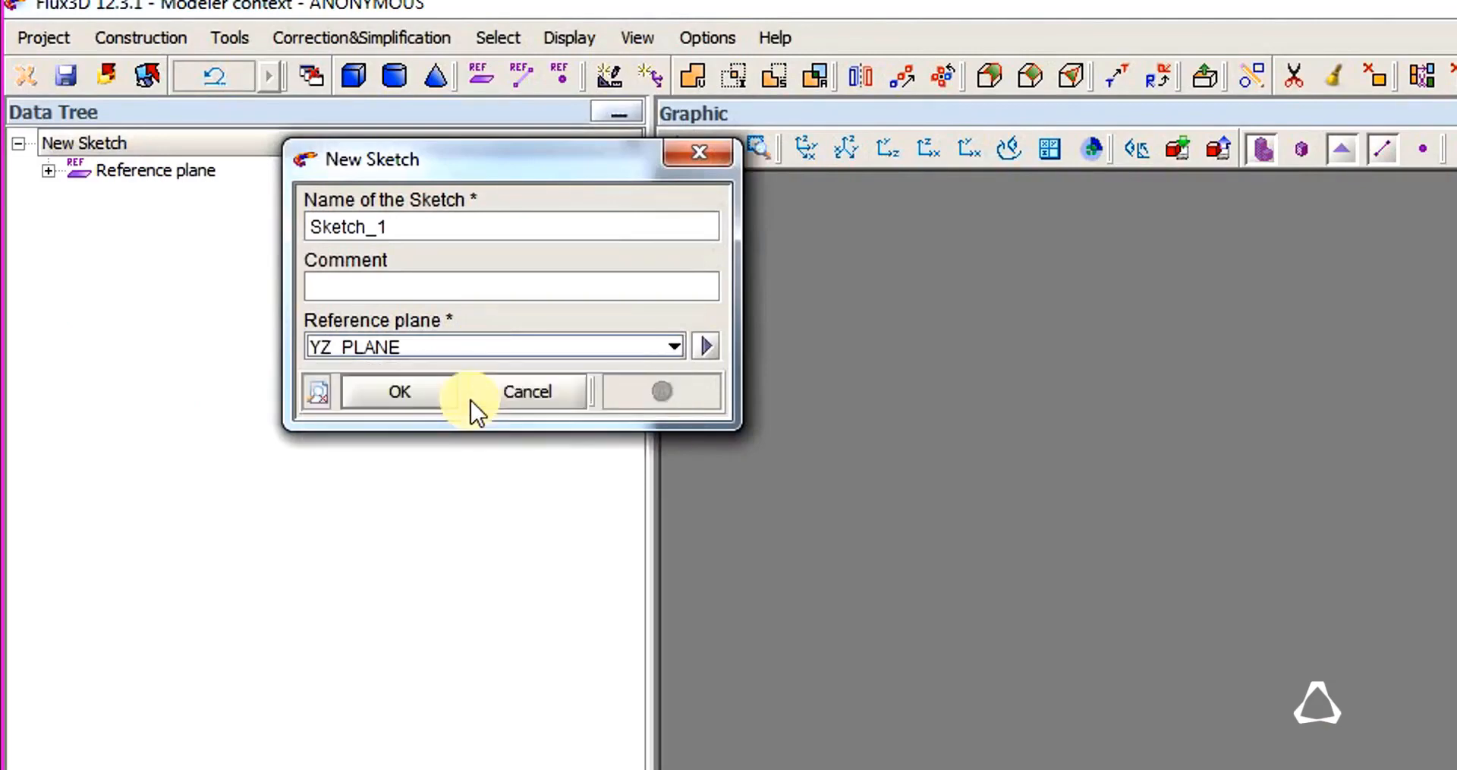
click(430, 394)
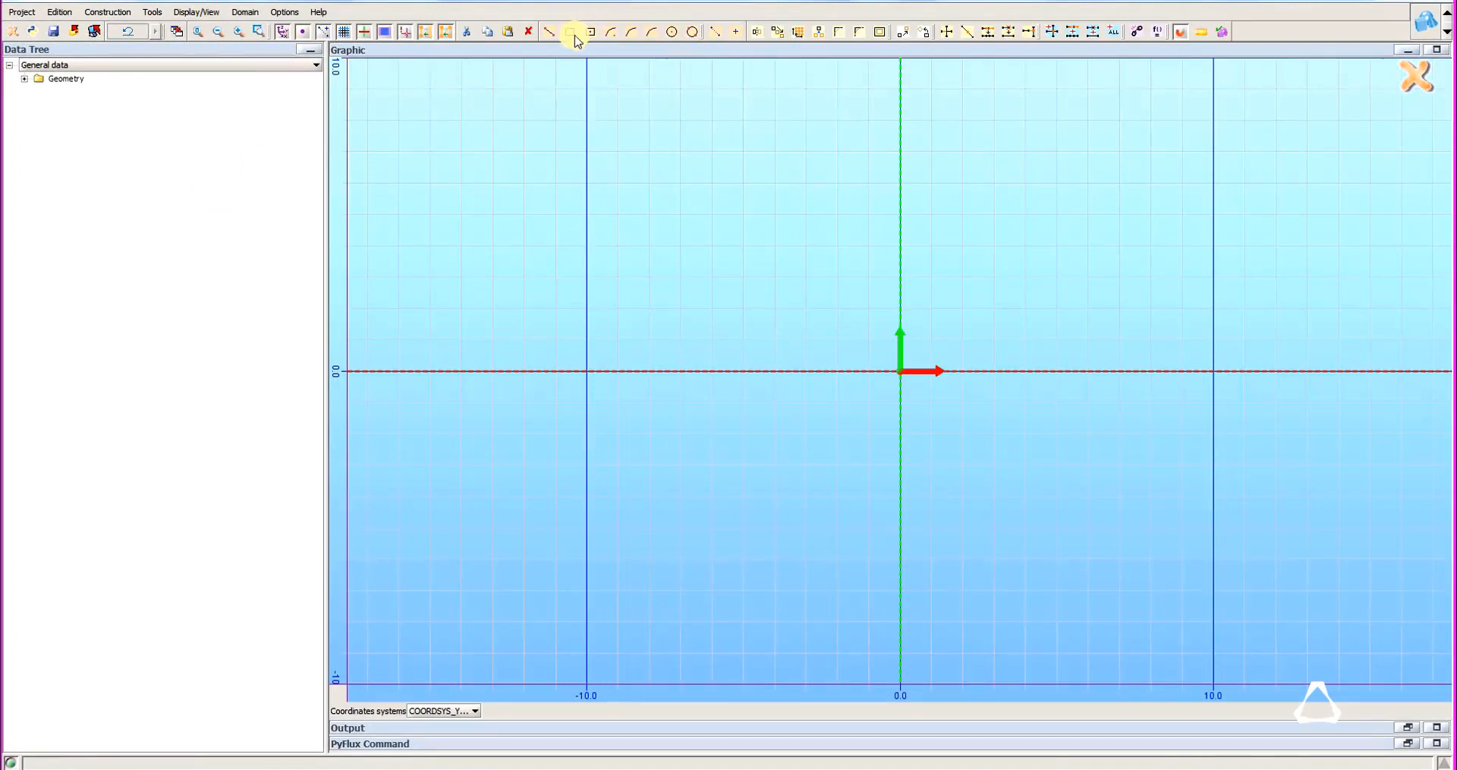
click(570, 33)
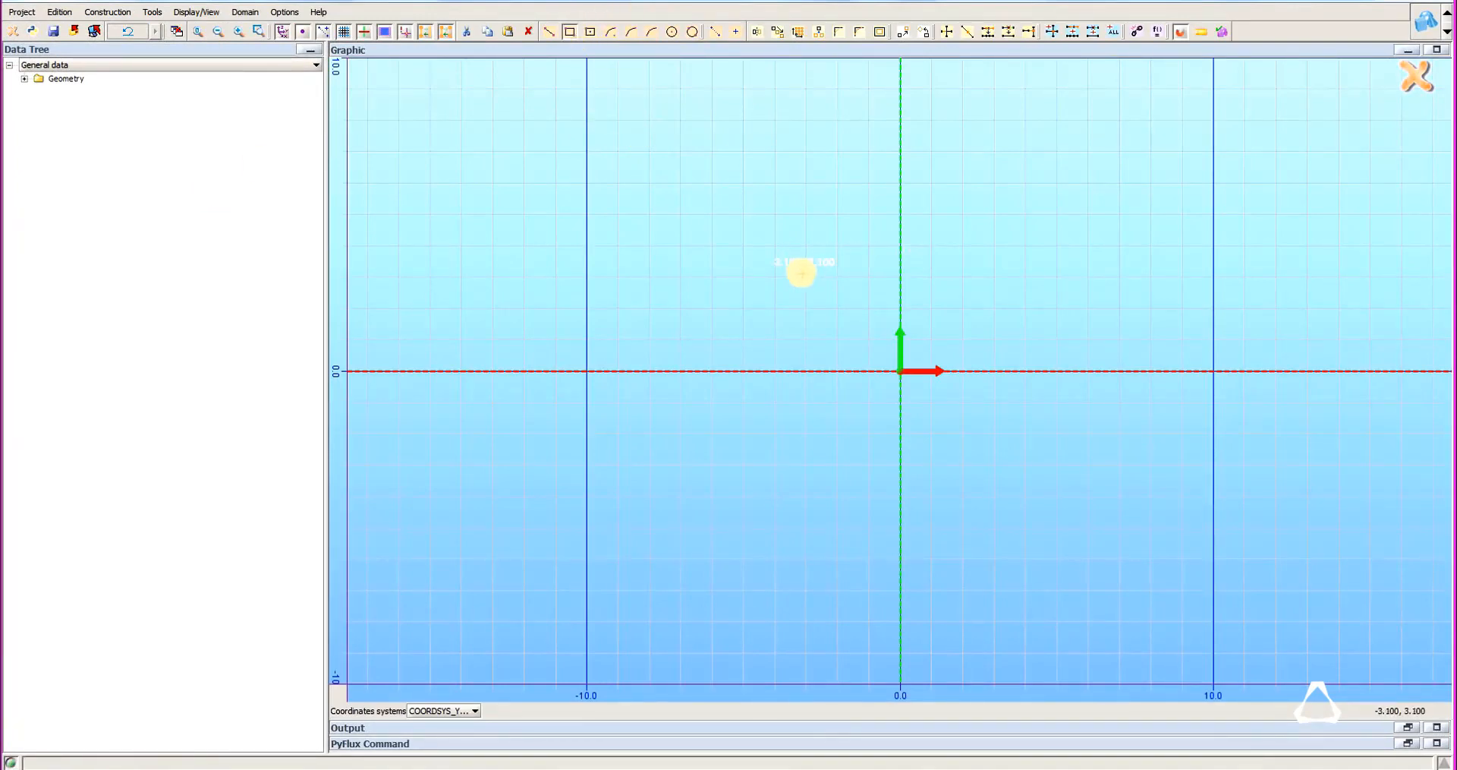
click(803, 273)
click(1055, 443)
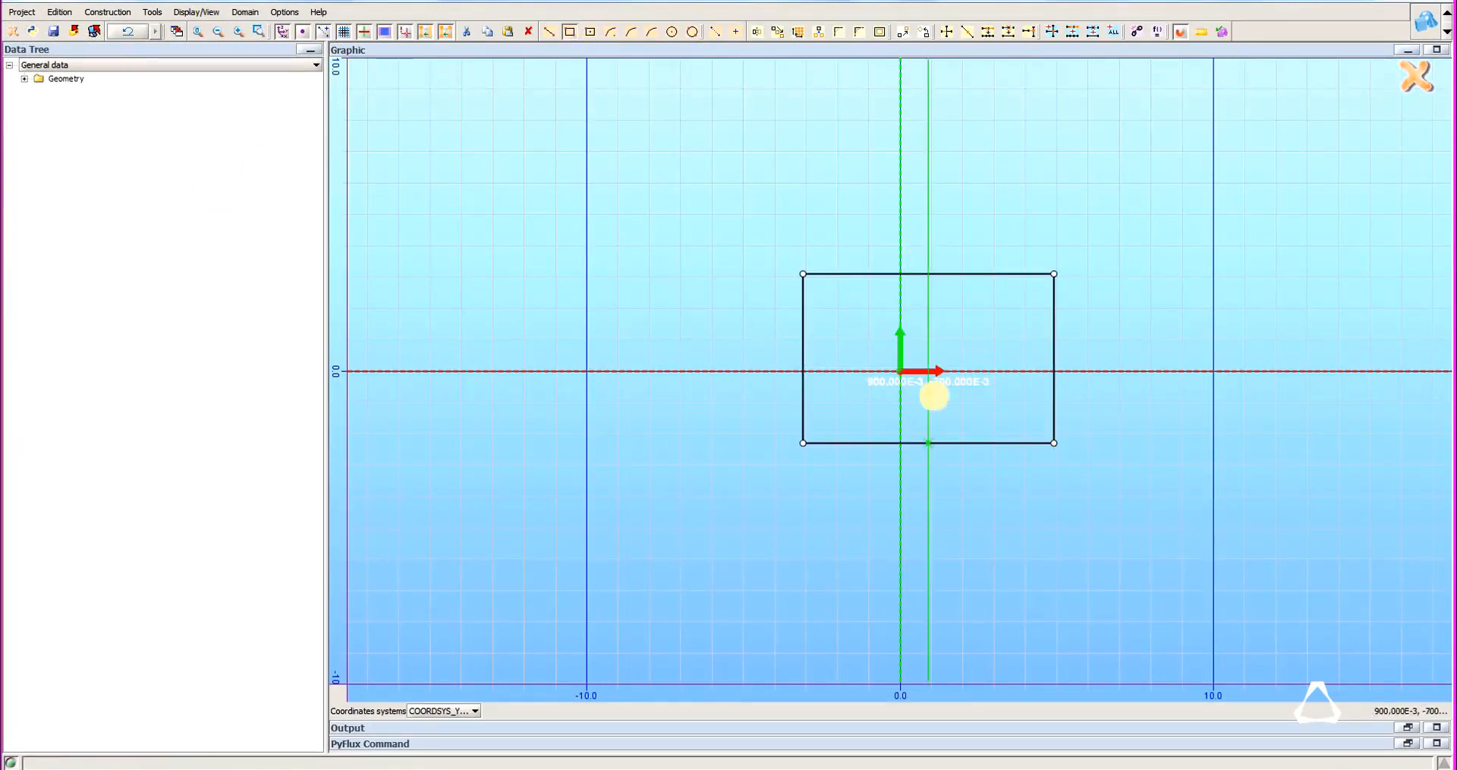
Draw a second rectangle enclosing the first one, about 11.4 wide and 7.9 high.
click(762, 238)
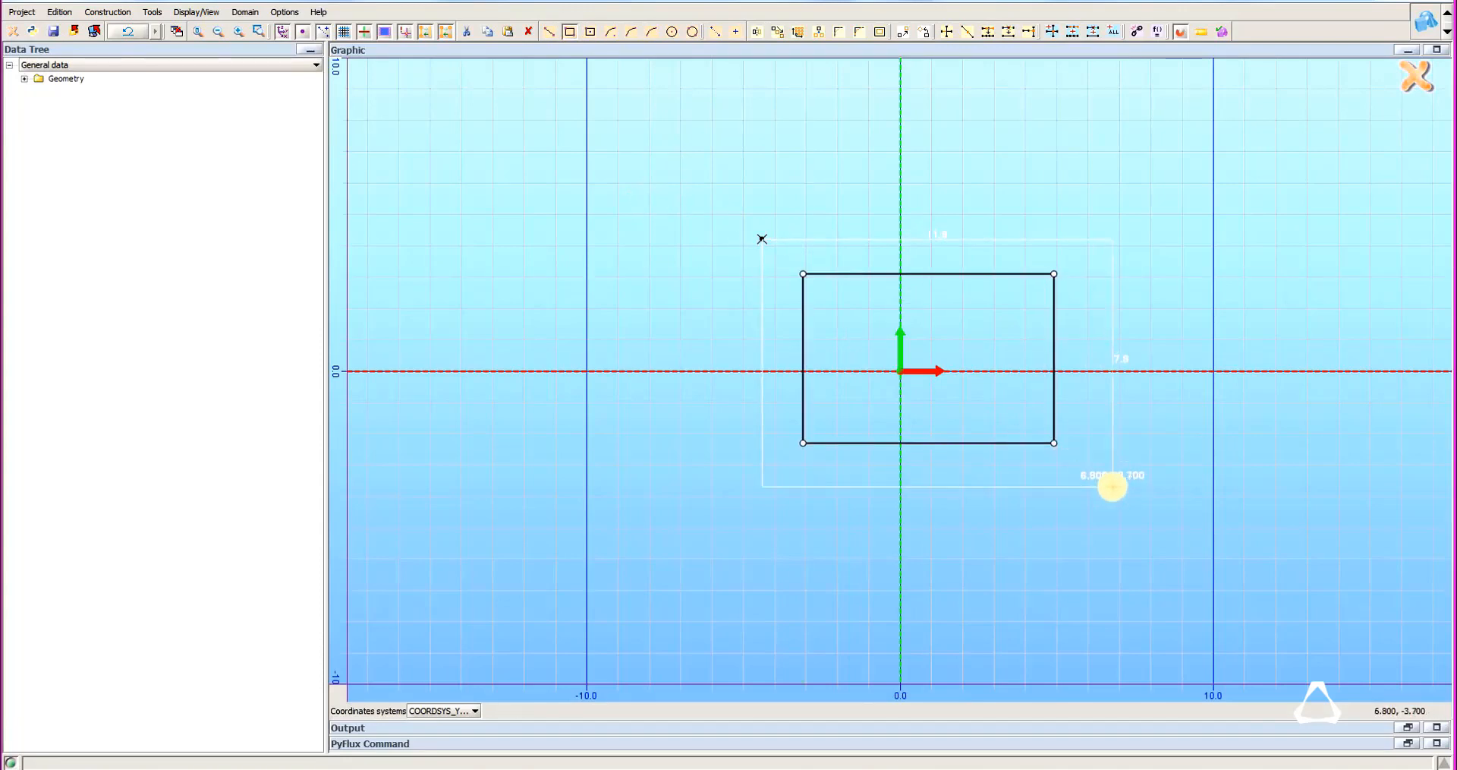
click(1121, 487)
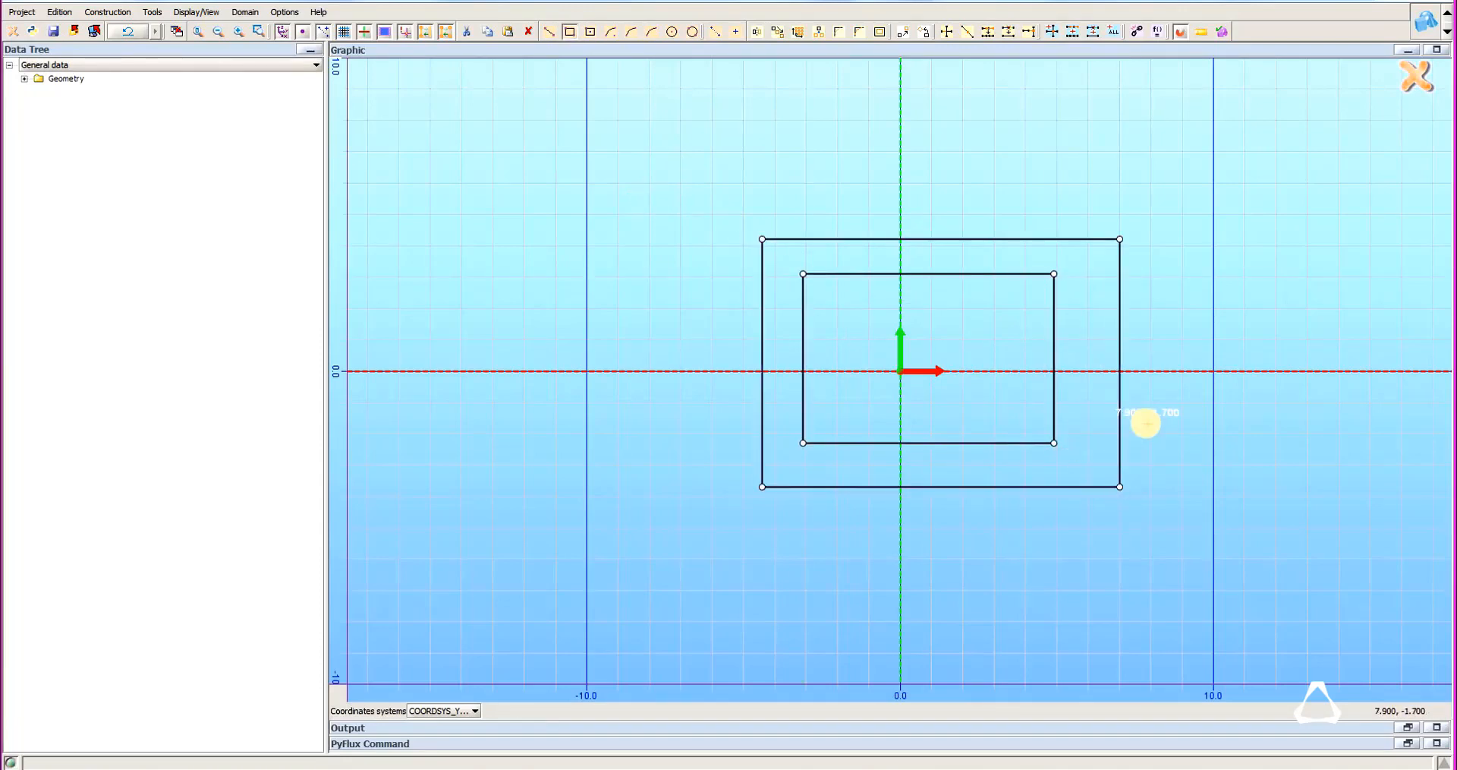
key(Escape)
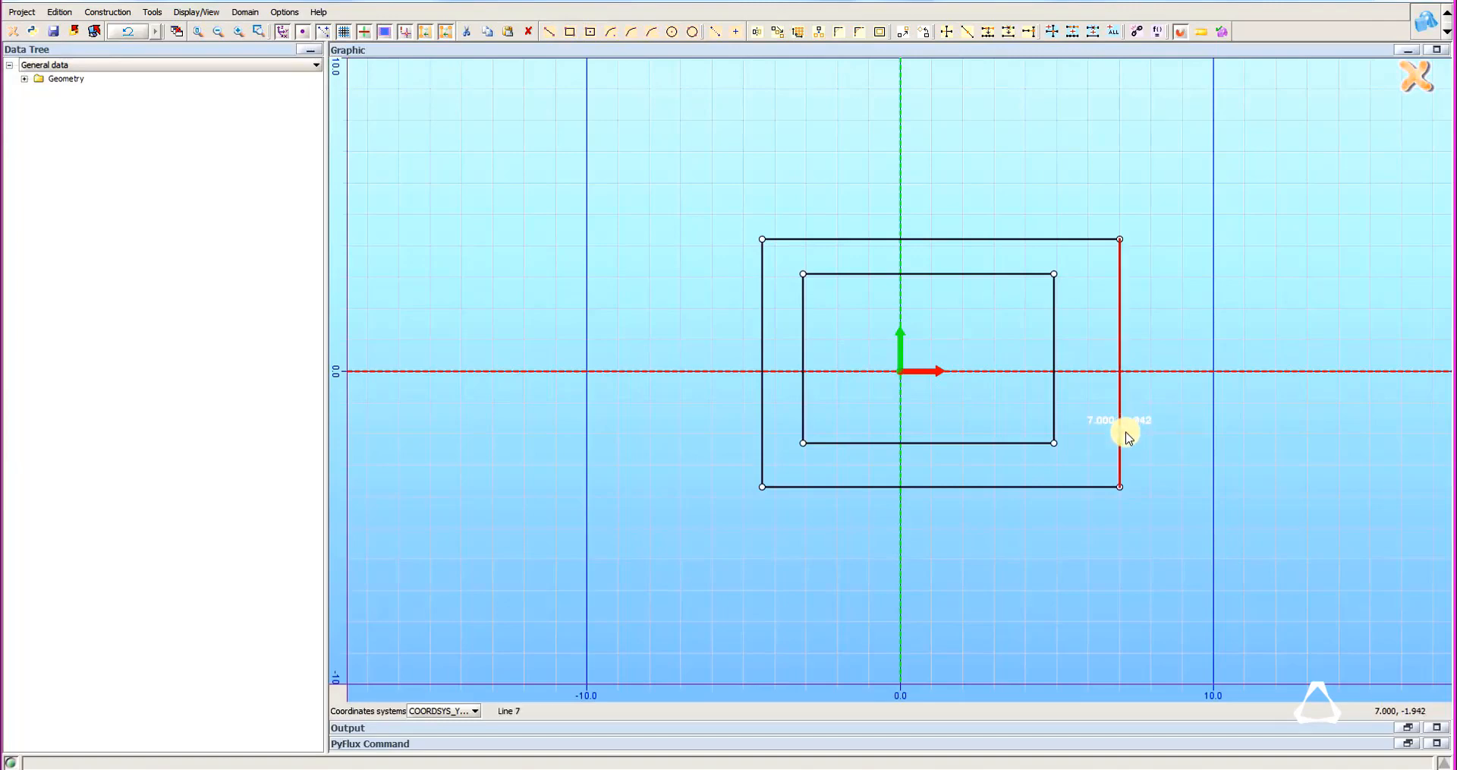
Set the outer rectangle's upper-left corner point to first coordinate -22.1/2 and second coordinate 14.
double_click(760, 245)
click(400, 210)
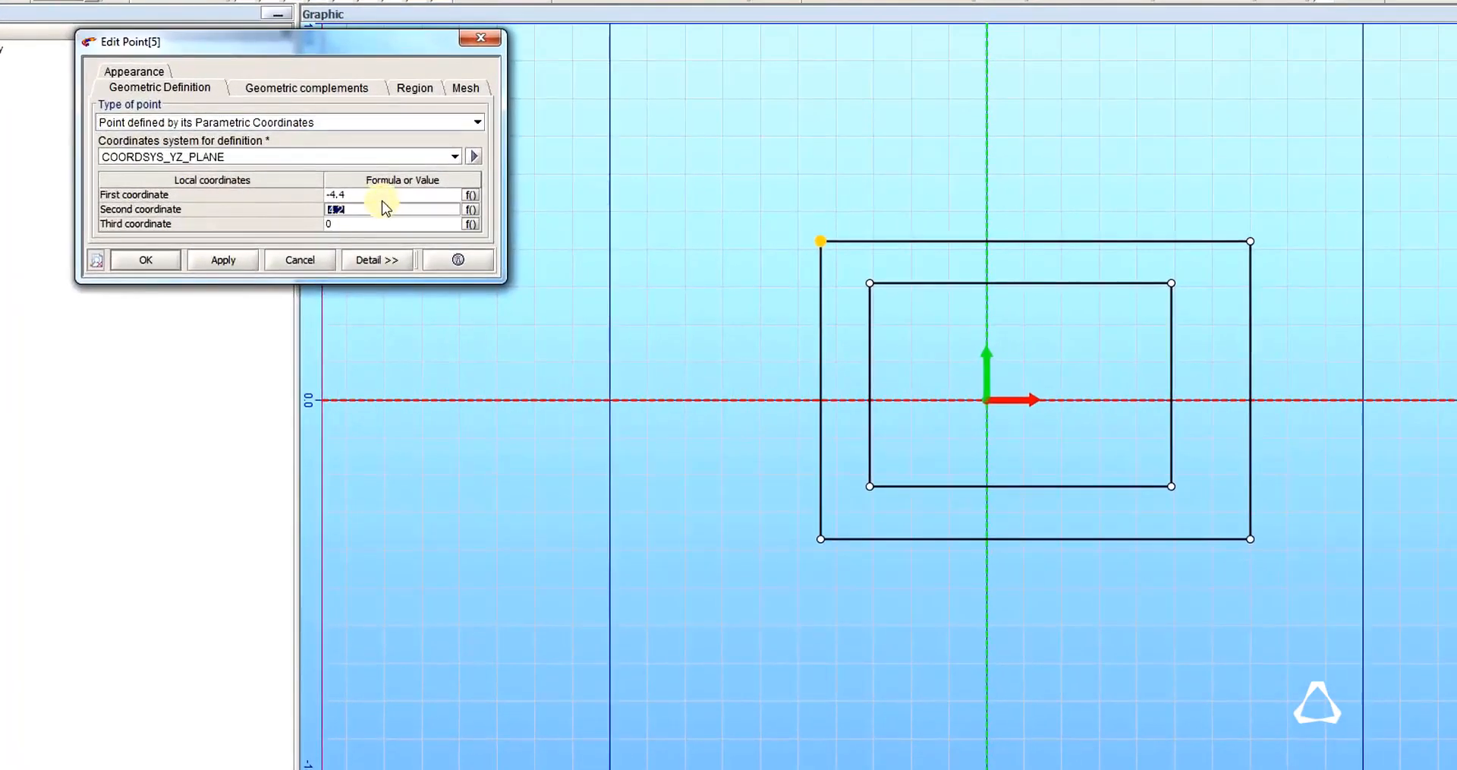
click(385, 195)
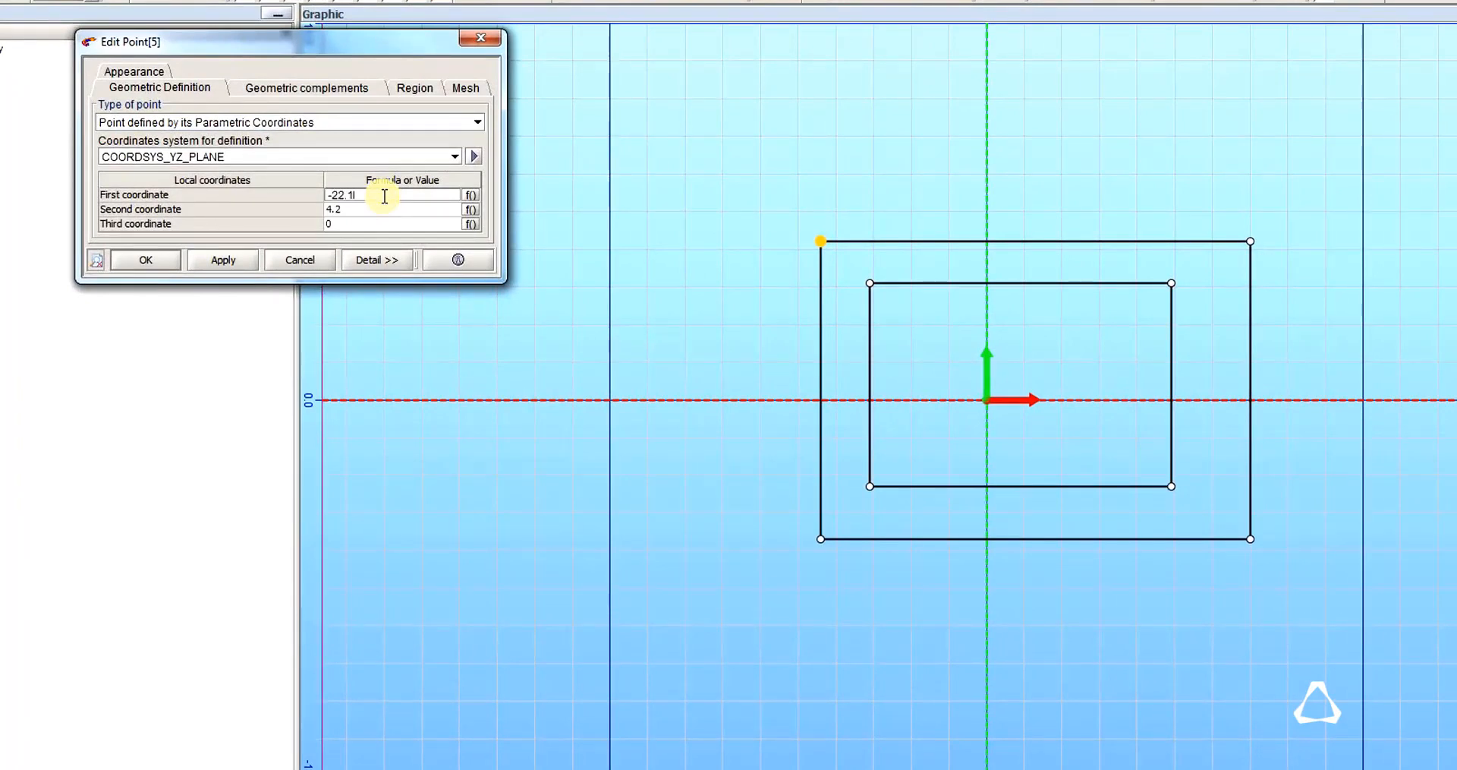
key(Return)
key(Down)
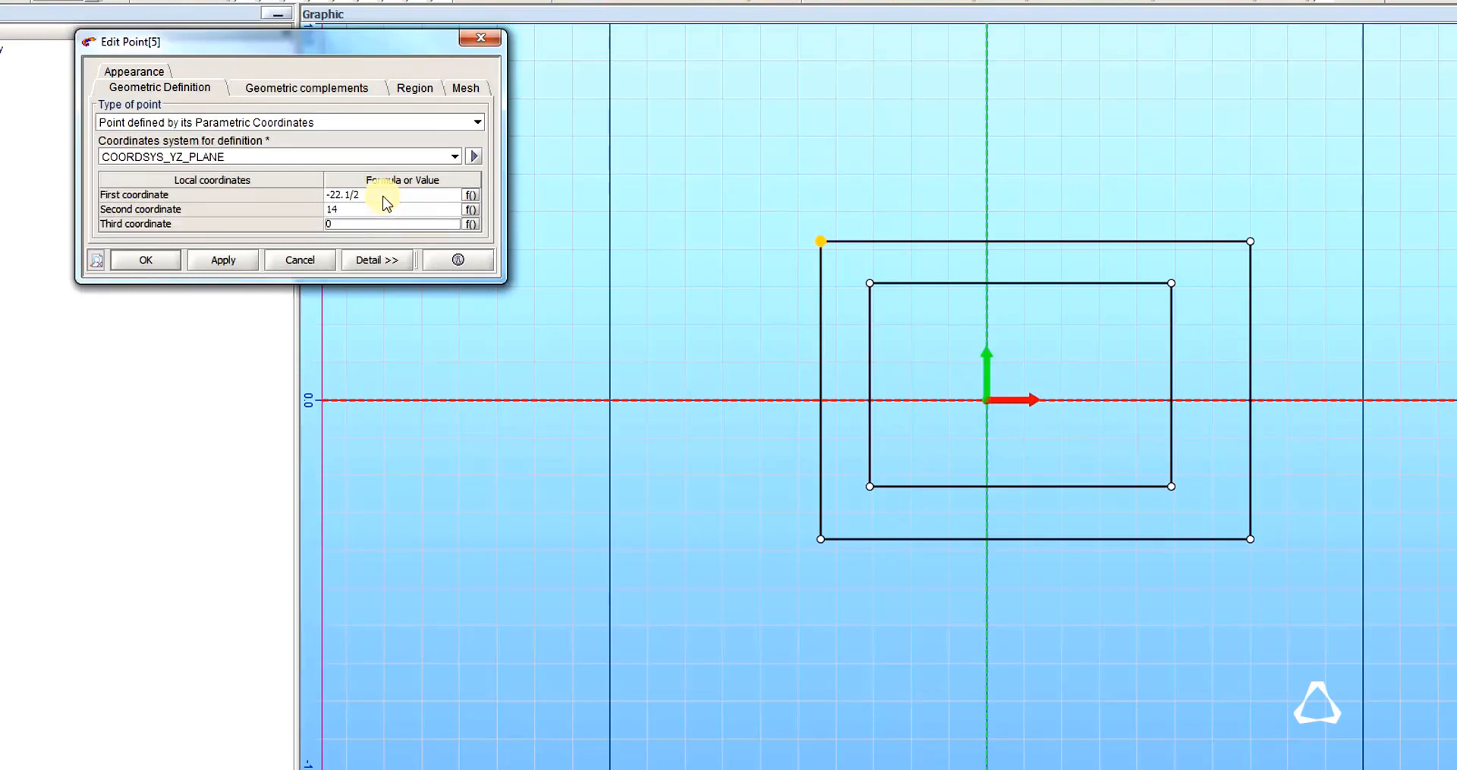
key(Return)
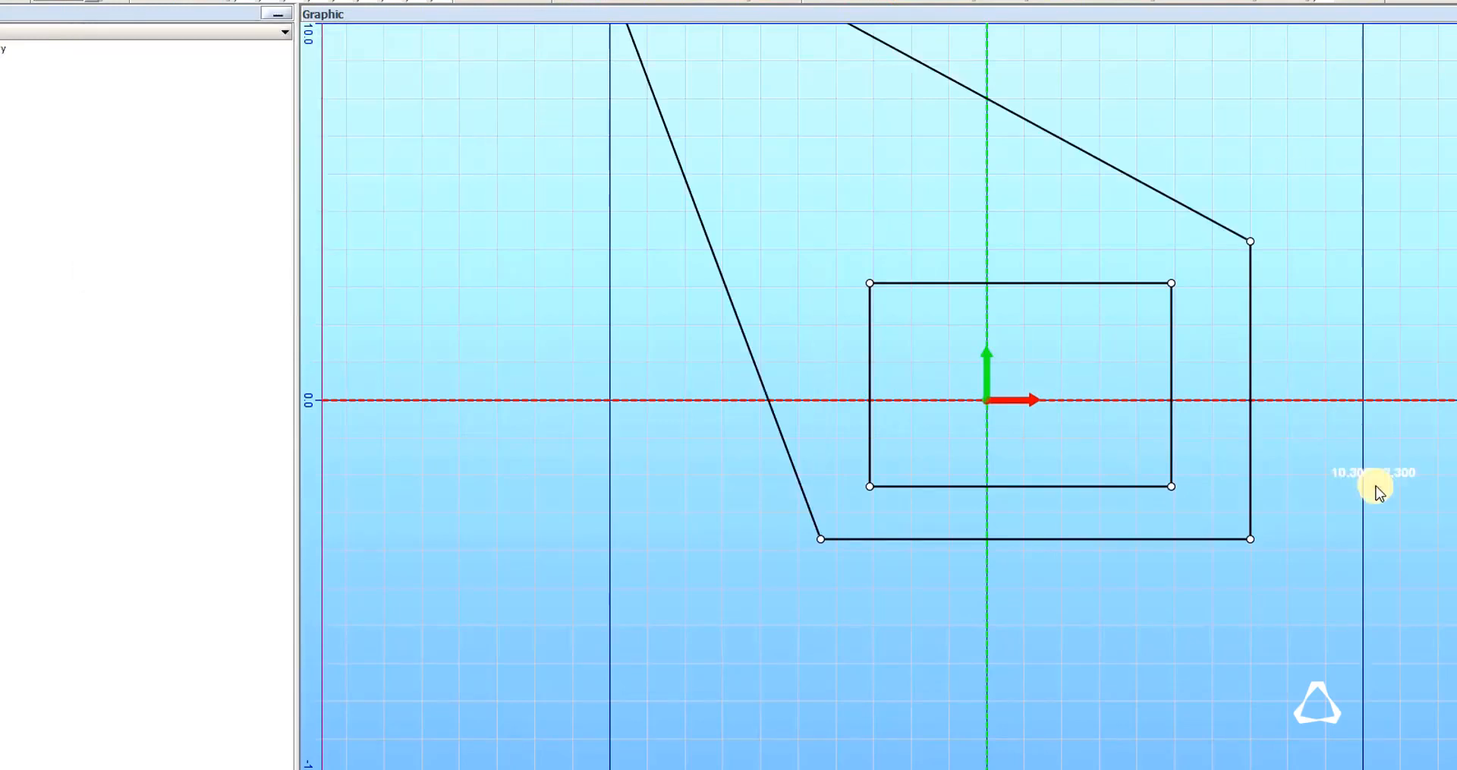
Set the outer rectangle's upper-right corner point to first coordinate 22.1/2 and second coordinate 14.
scroll(1366, 486, down, 2)
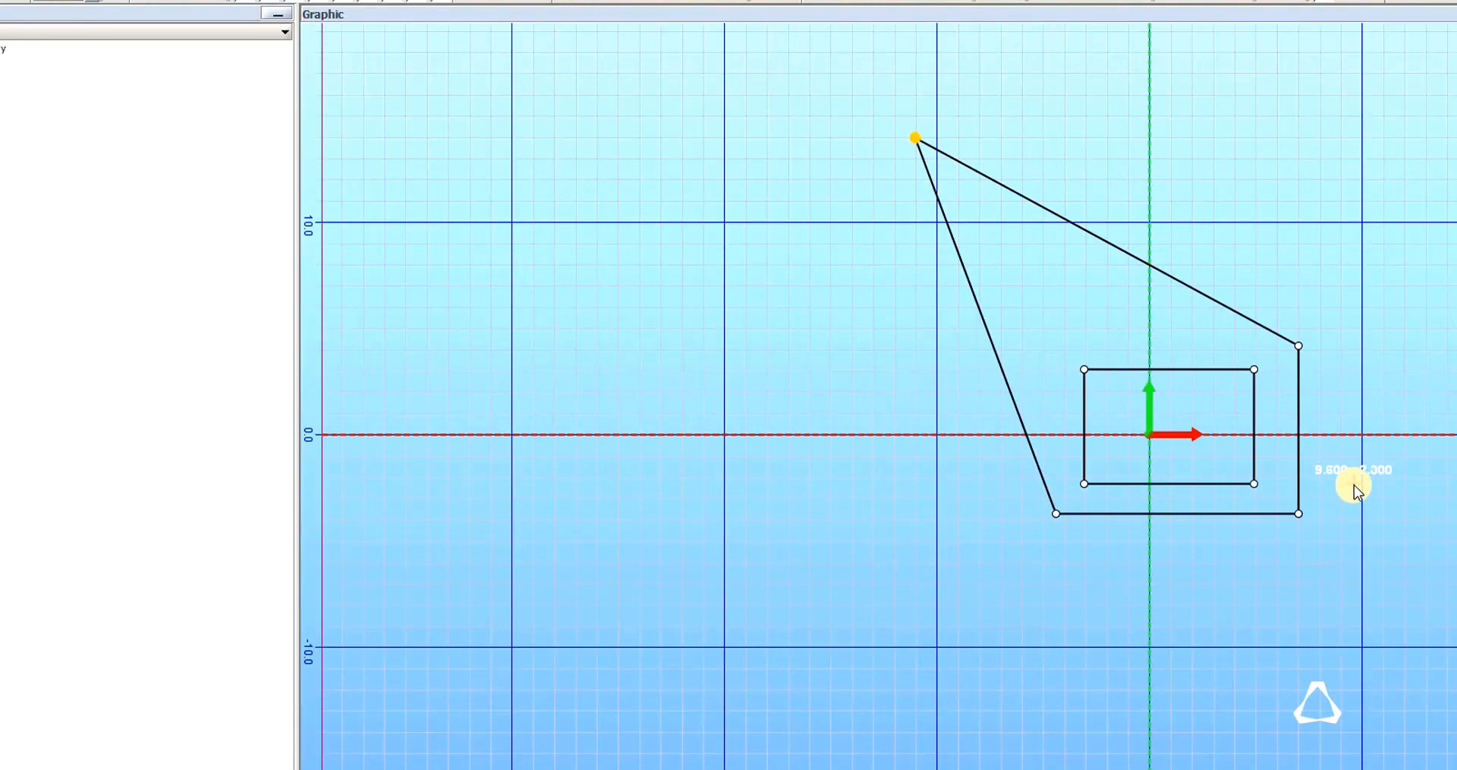
double_click(1299, 346)
drag(376, 186, 312, 186)
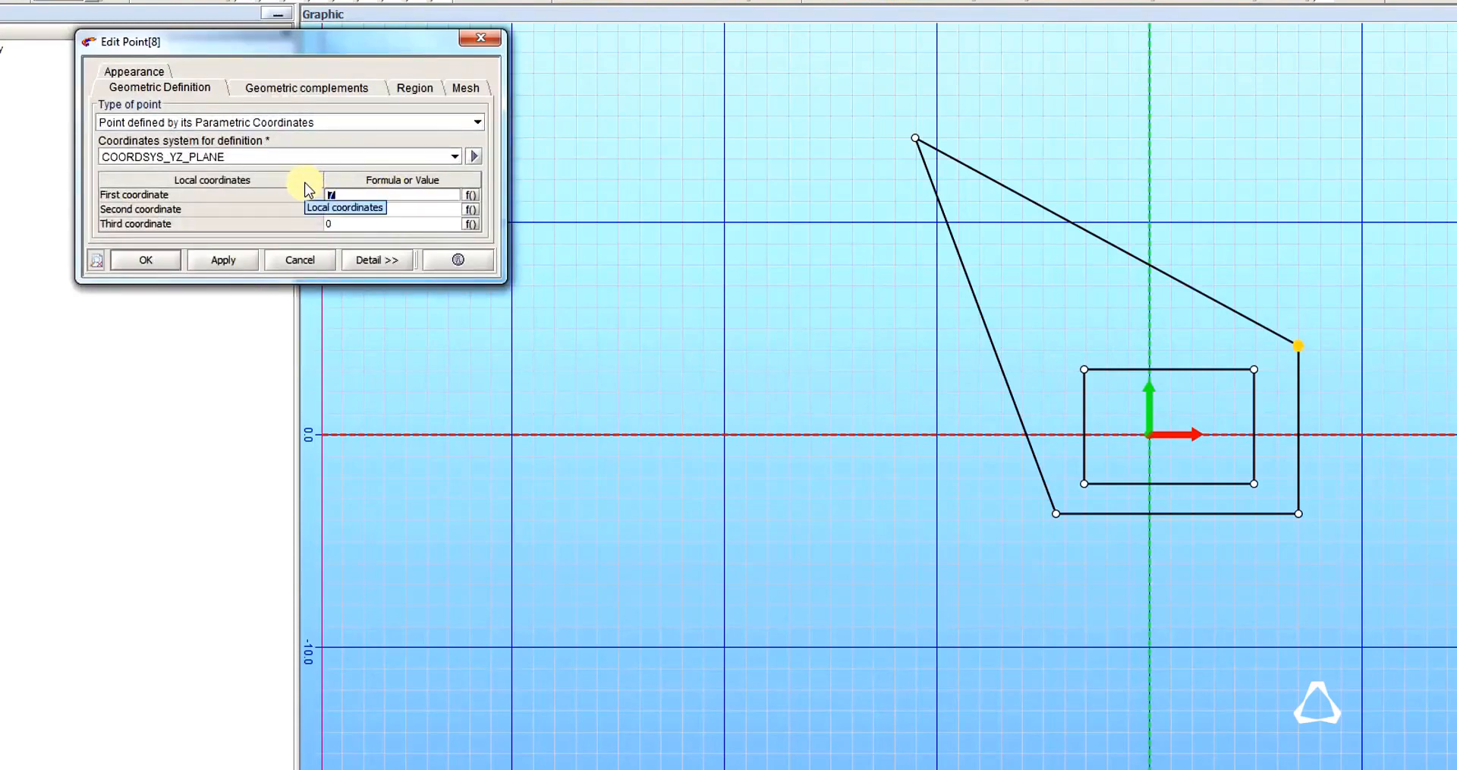
text(22.1/2)
key(Tab)
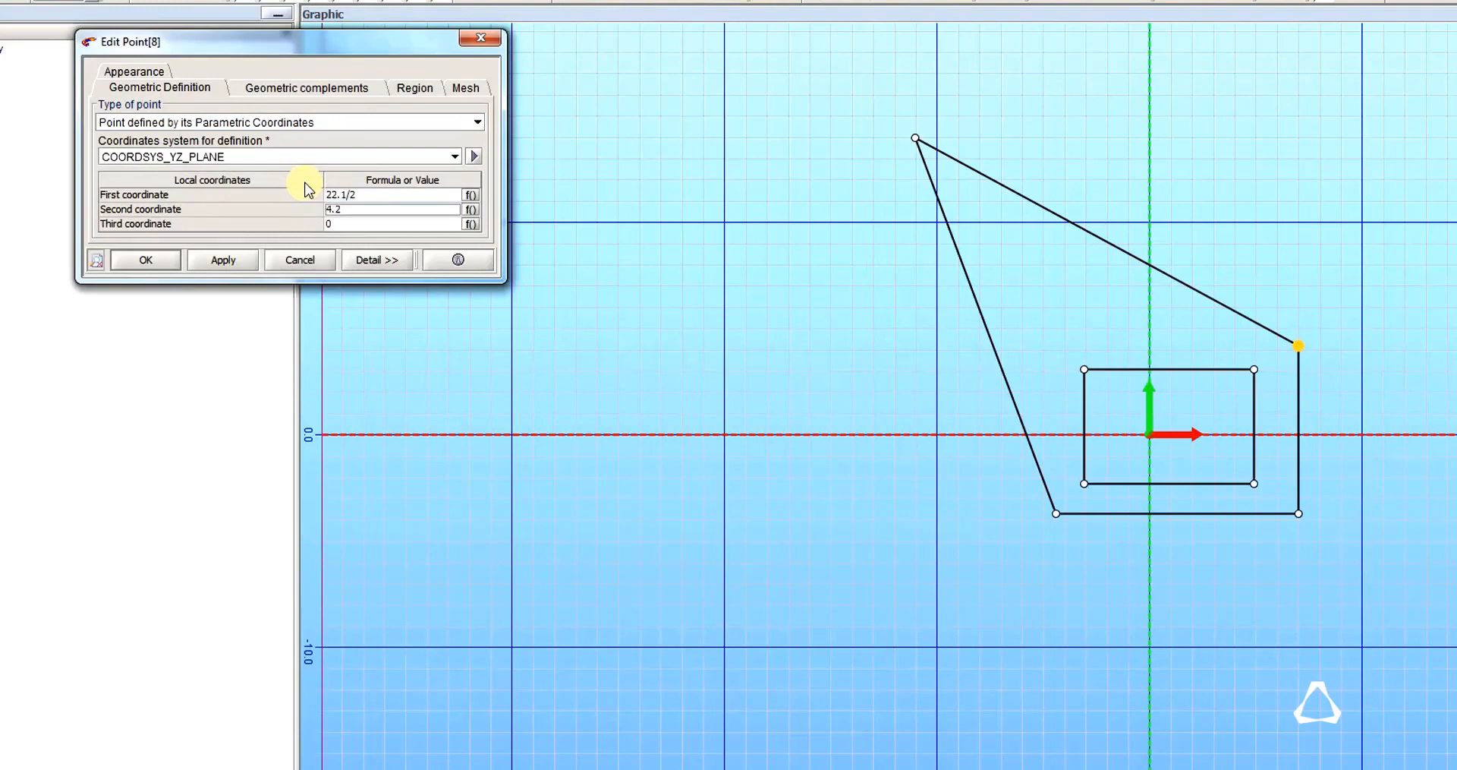
text(14)
key(Return)
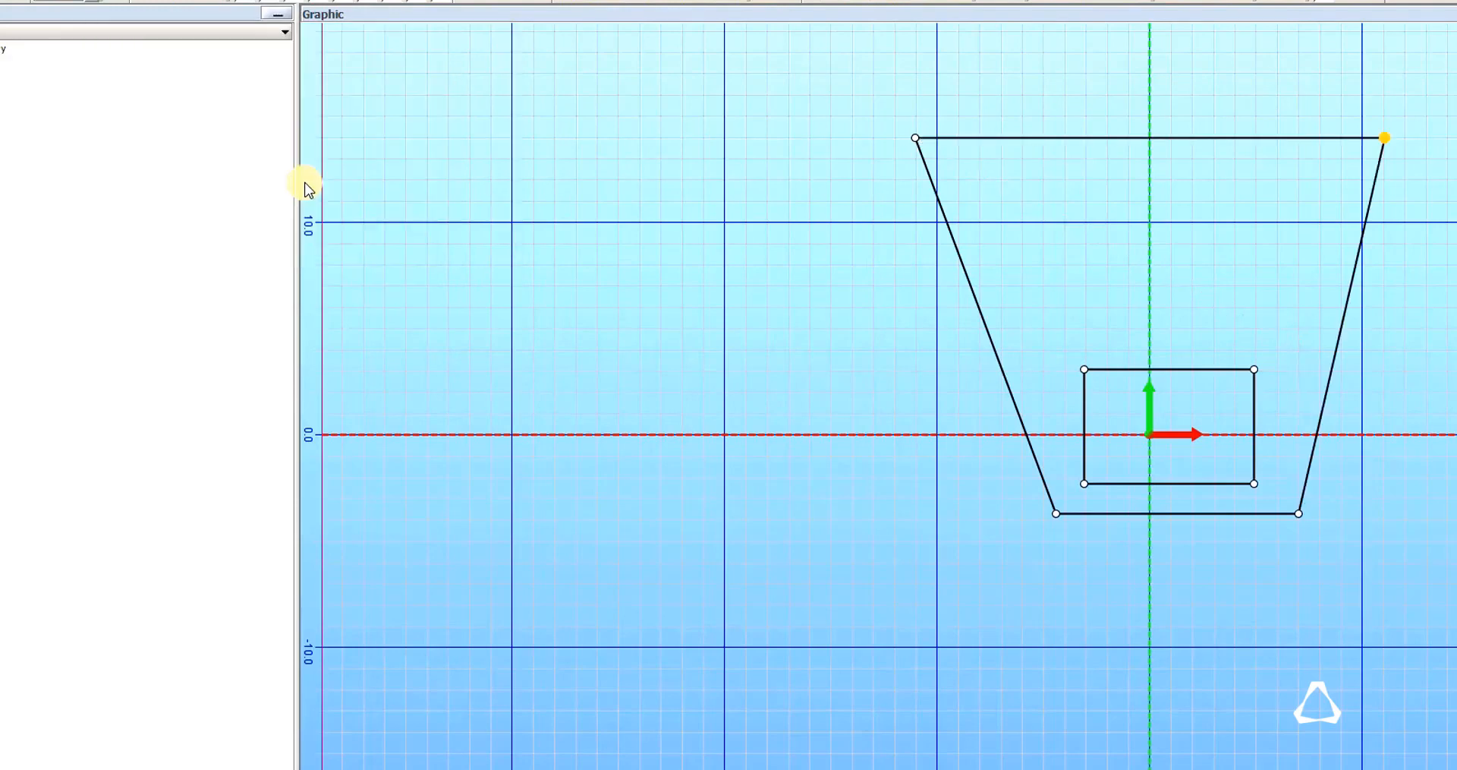
Set the outer rectangle's lower-left corner point to first coordinate -22.1/2 and second coordinate -14.
double_click(1054, 513)
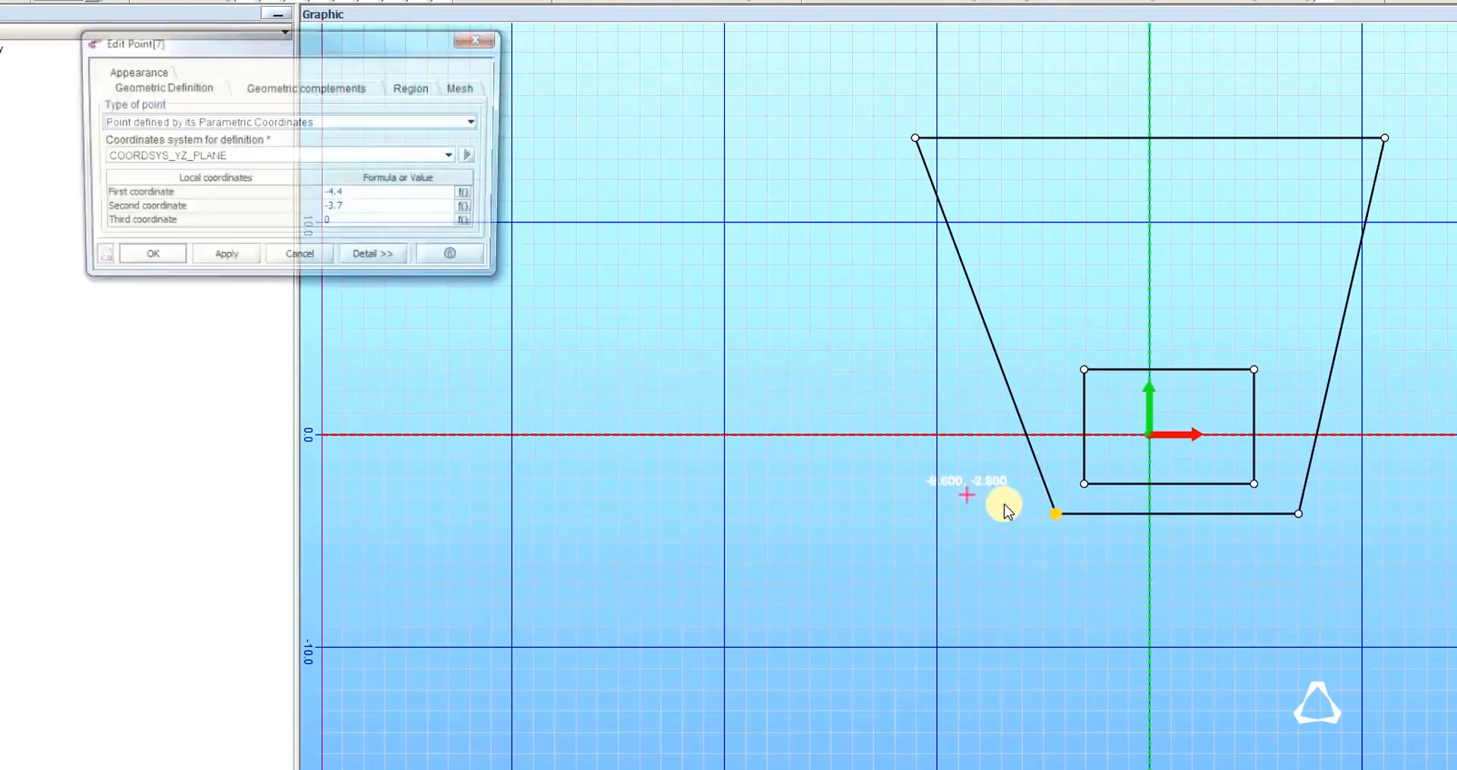
click(373, 194)
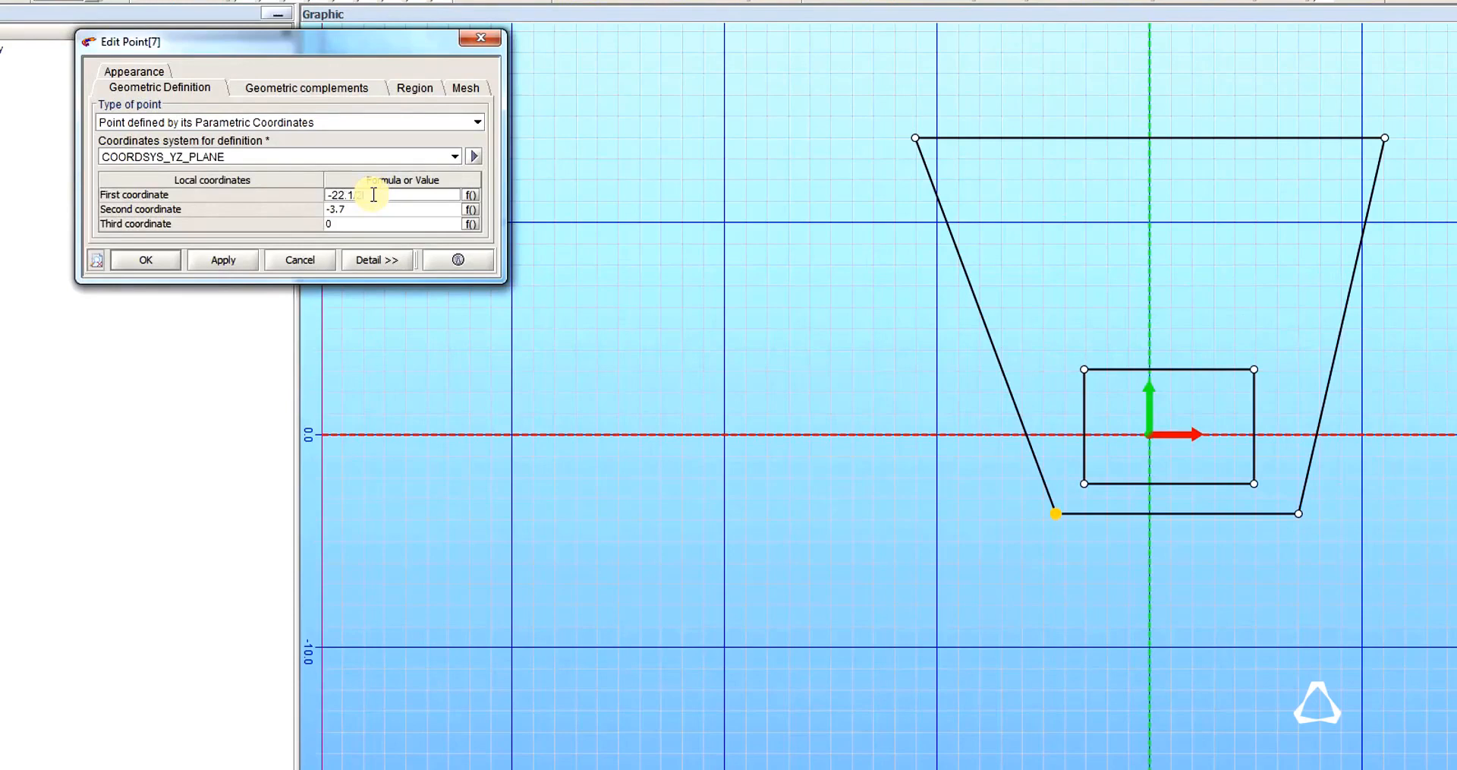
key(Return)
key(Down)
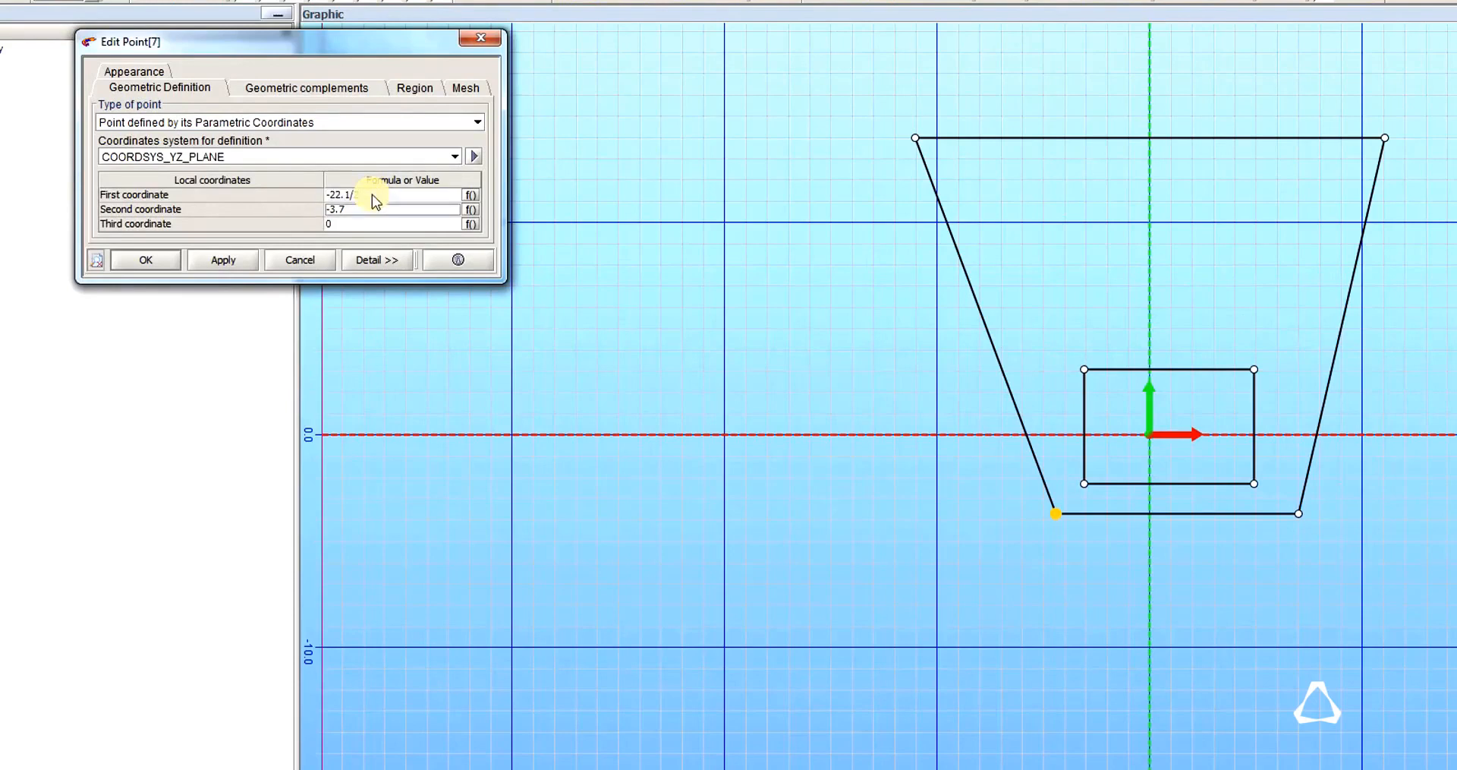
text(-14)
key(Tab)
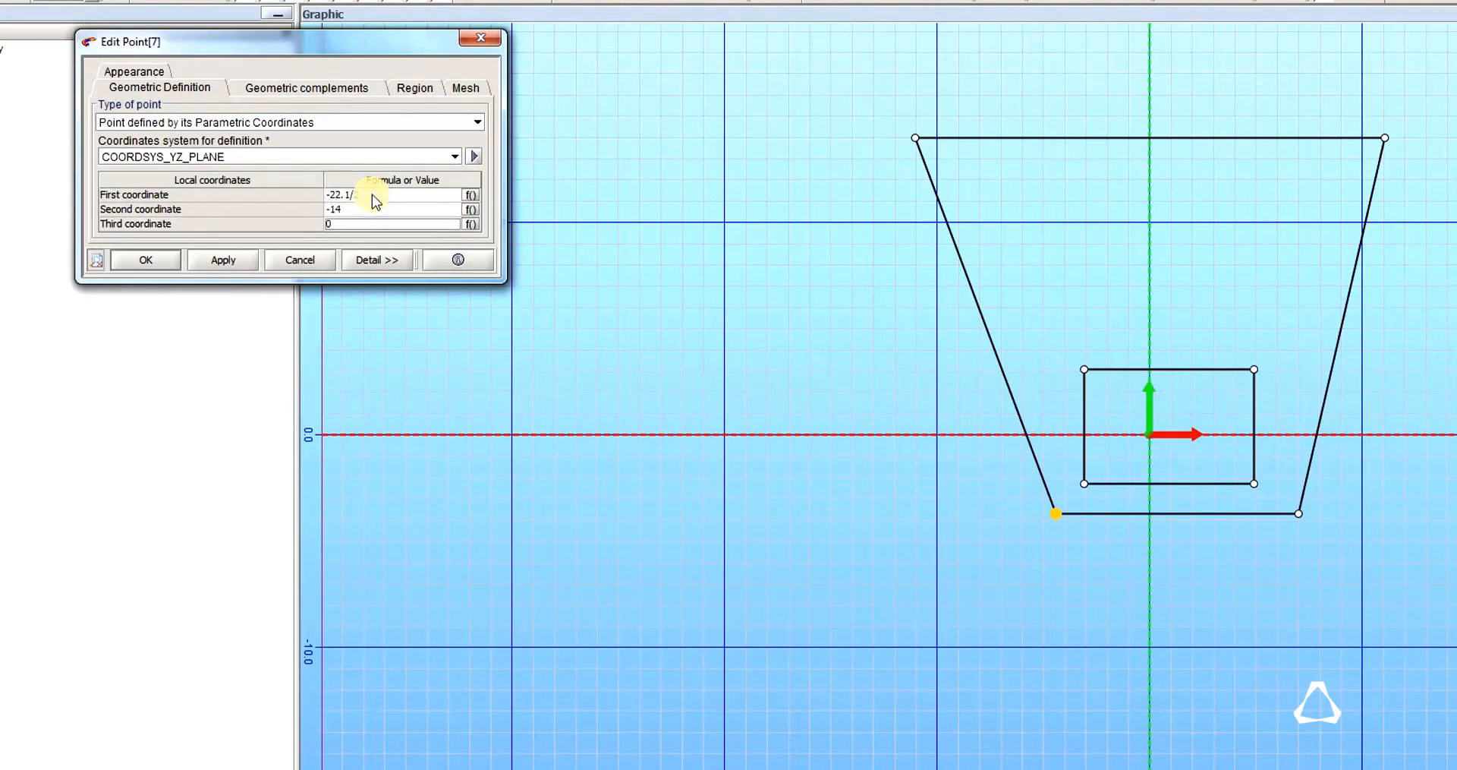
key(Tab)
key(Return)
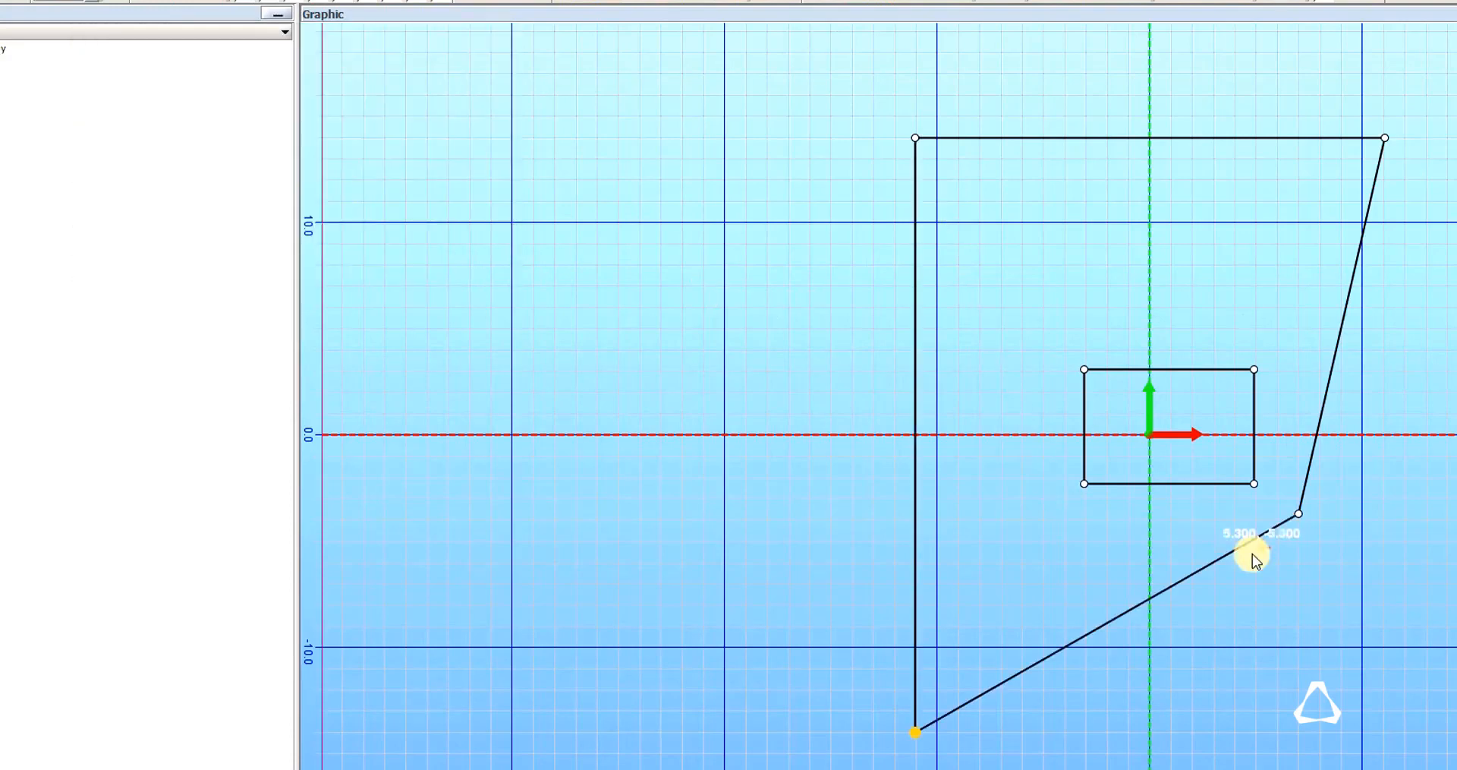
Set the outer rectangle's lower-right corner point to first coordinate 22.1/2 and second coordinate -14.
double_click(1300, 517)
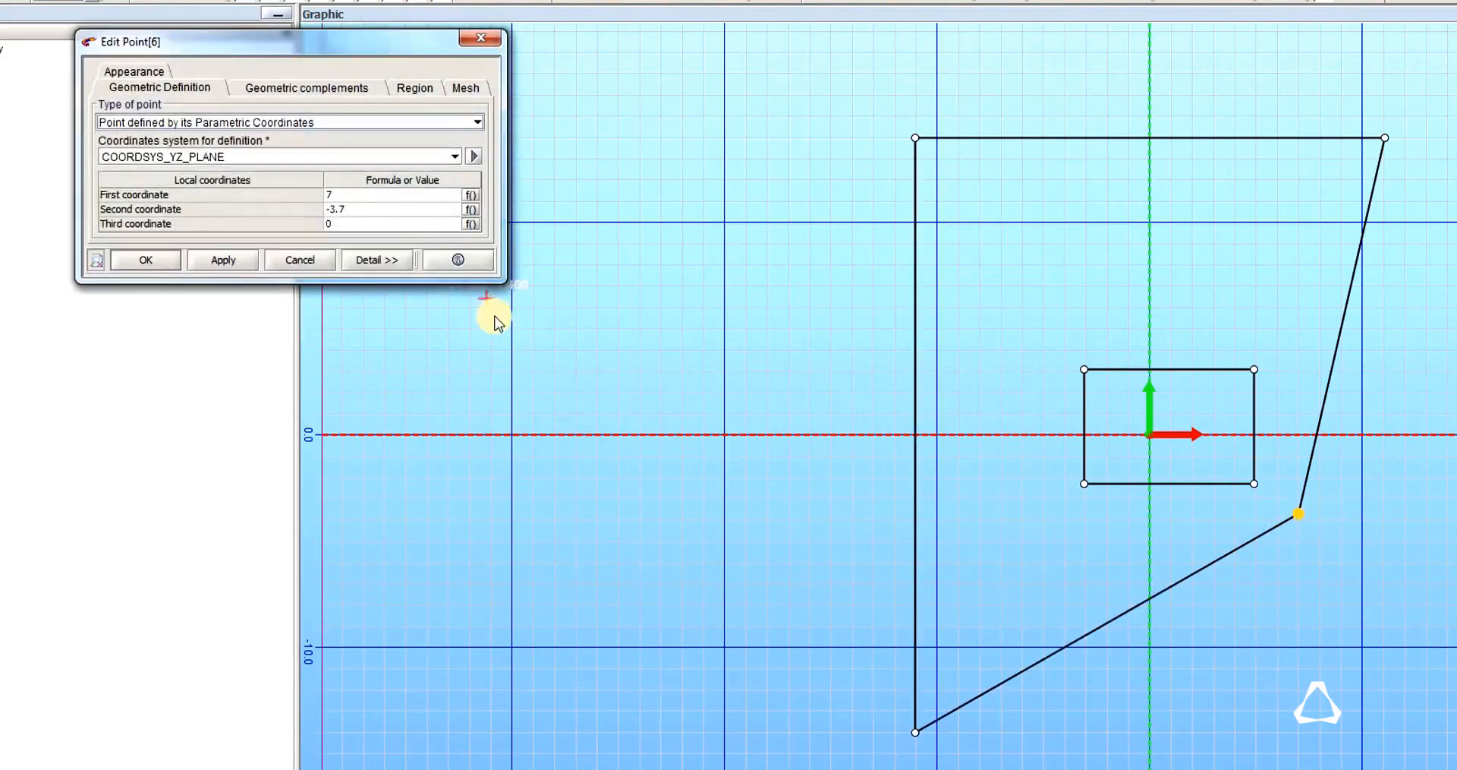
click(371, 195)
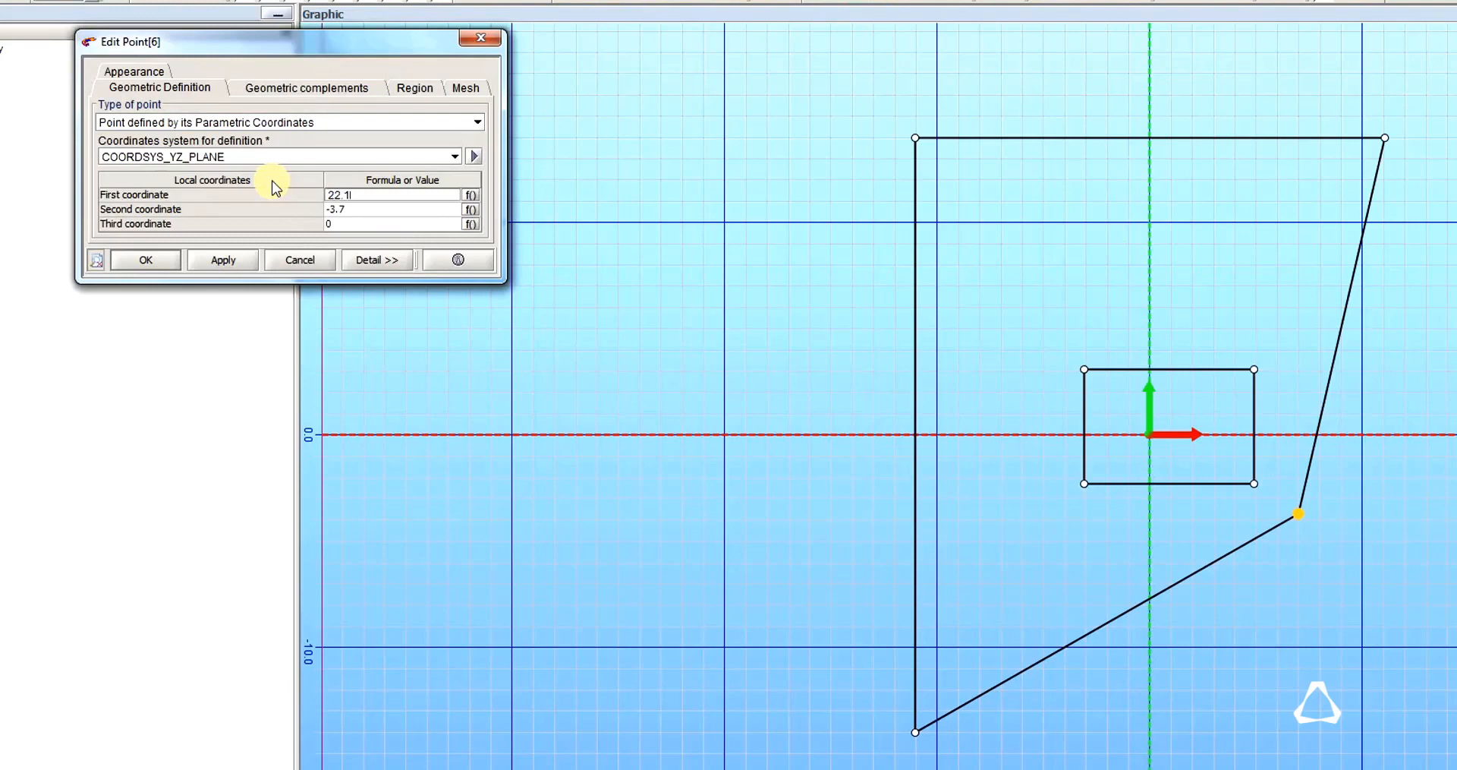
key(Return)
key(Down)
text(-)
key(Down)
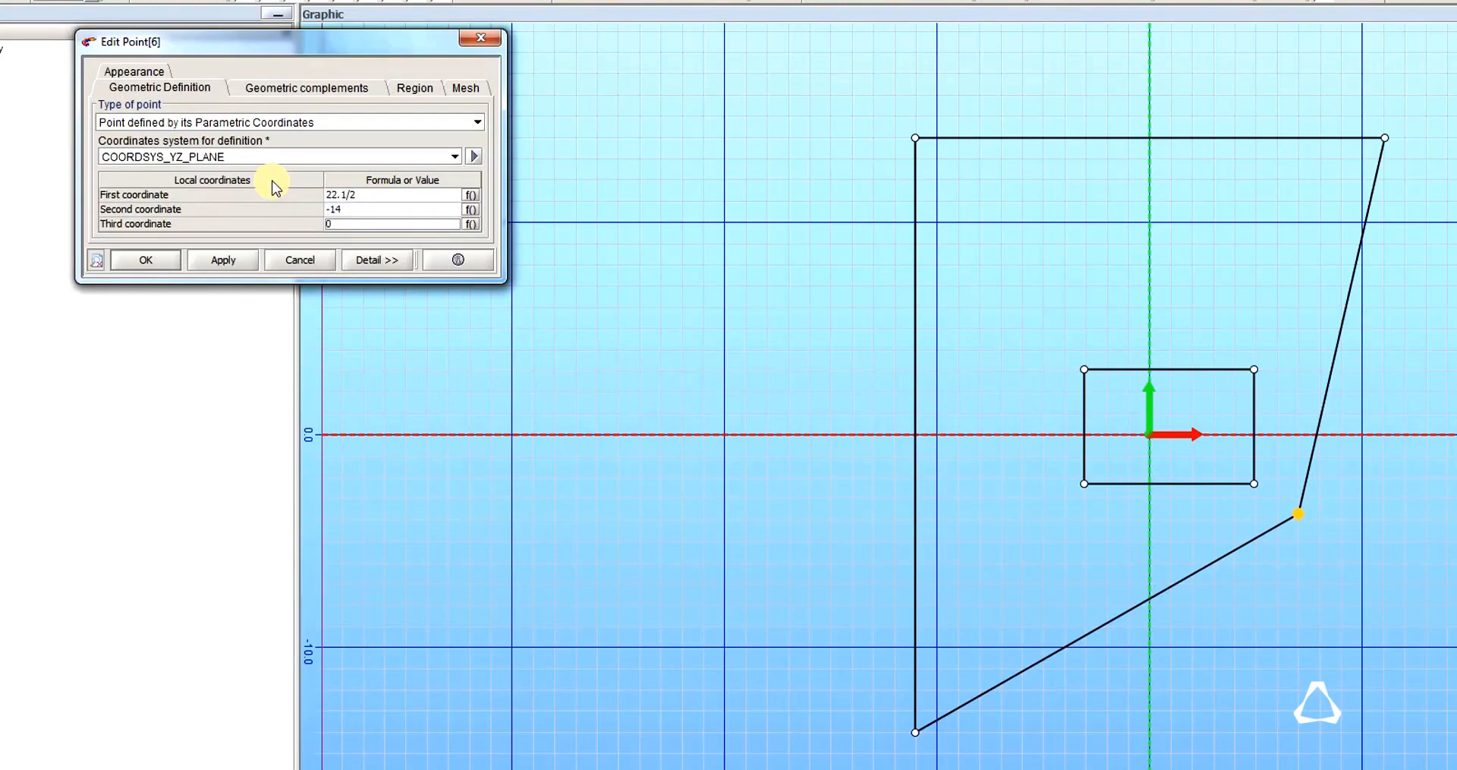
click(145, 260)
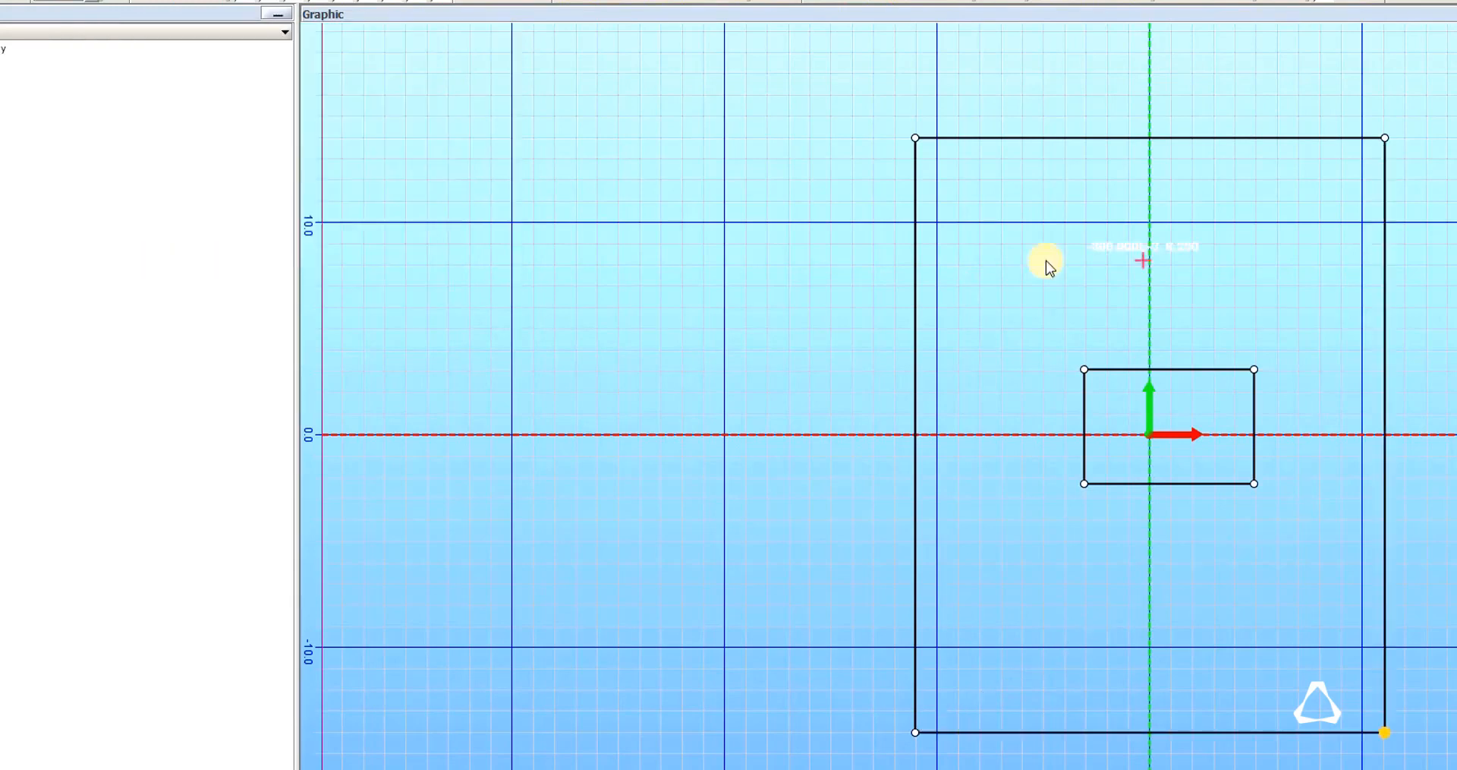
Set the inner rectangle's upper-left corner point to first coordinate -19.1/2 and second coordinate 12.5.
double_click(1083, 370)
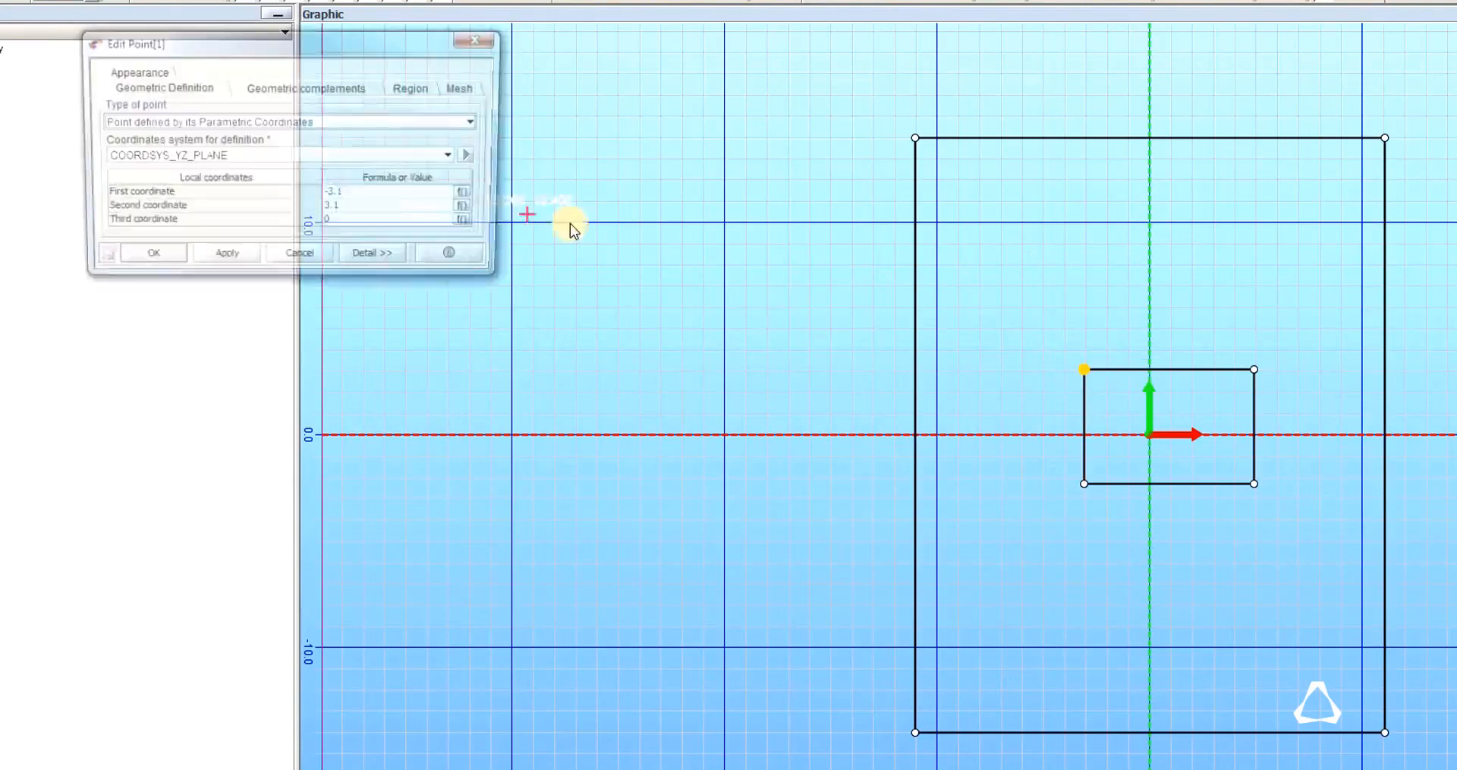
click(372, 195)
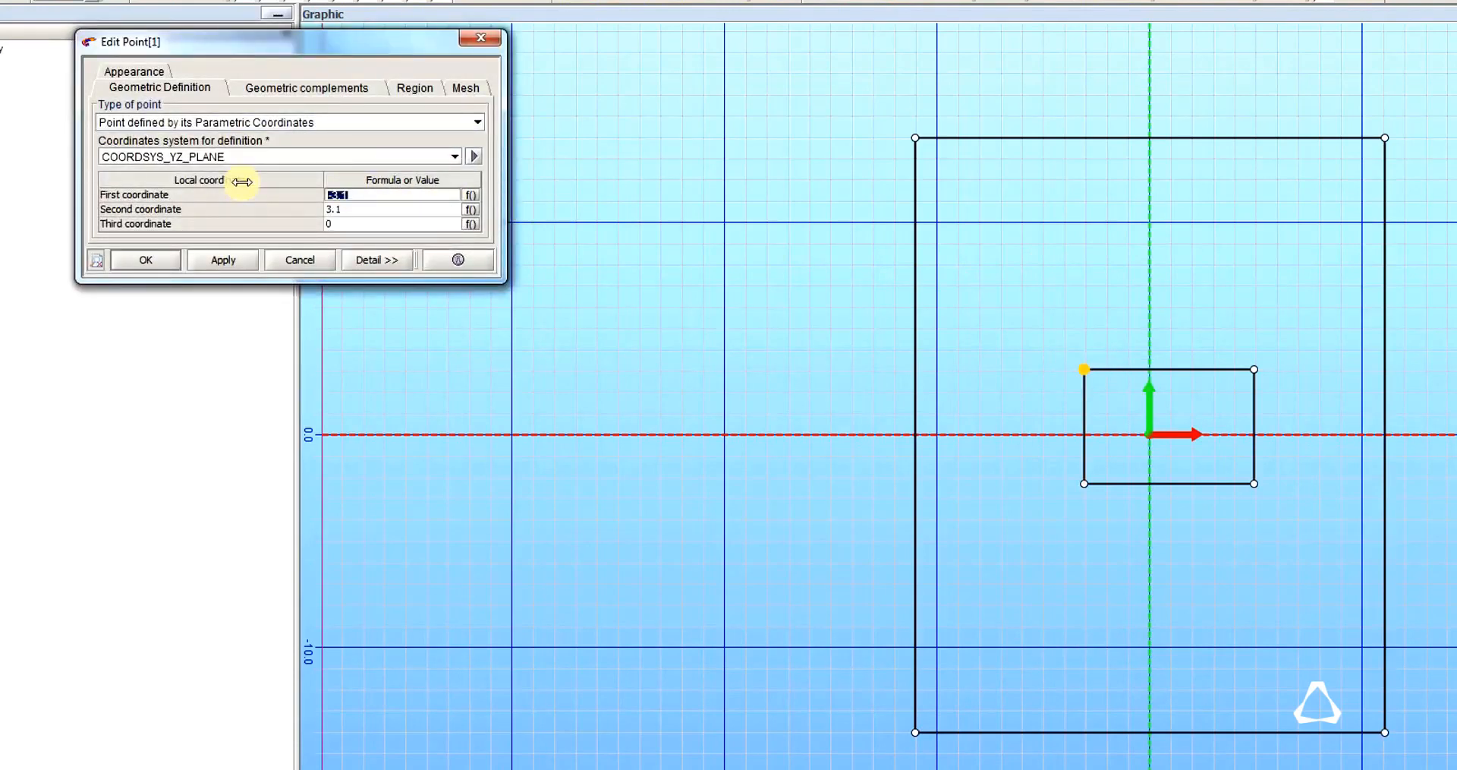
text(-19)
key(Home)
key(Tab)
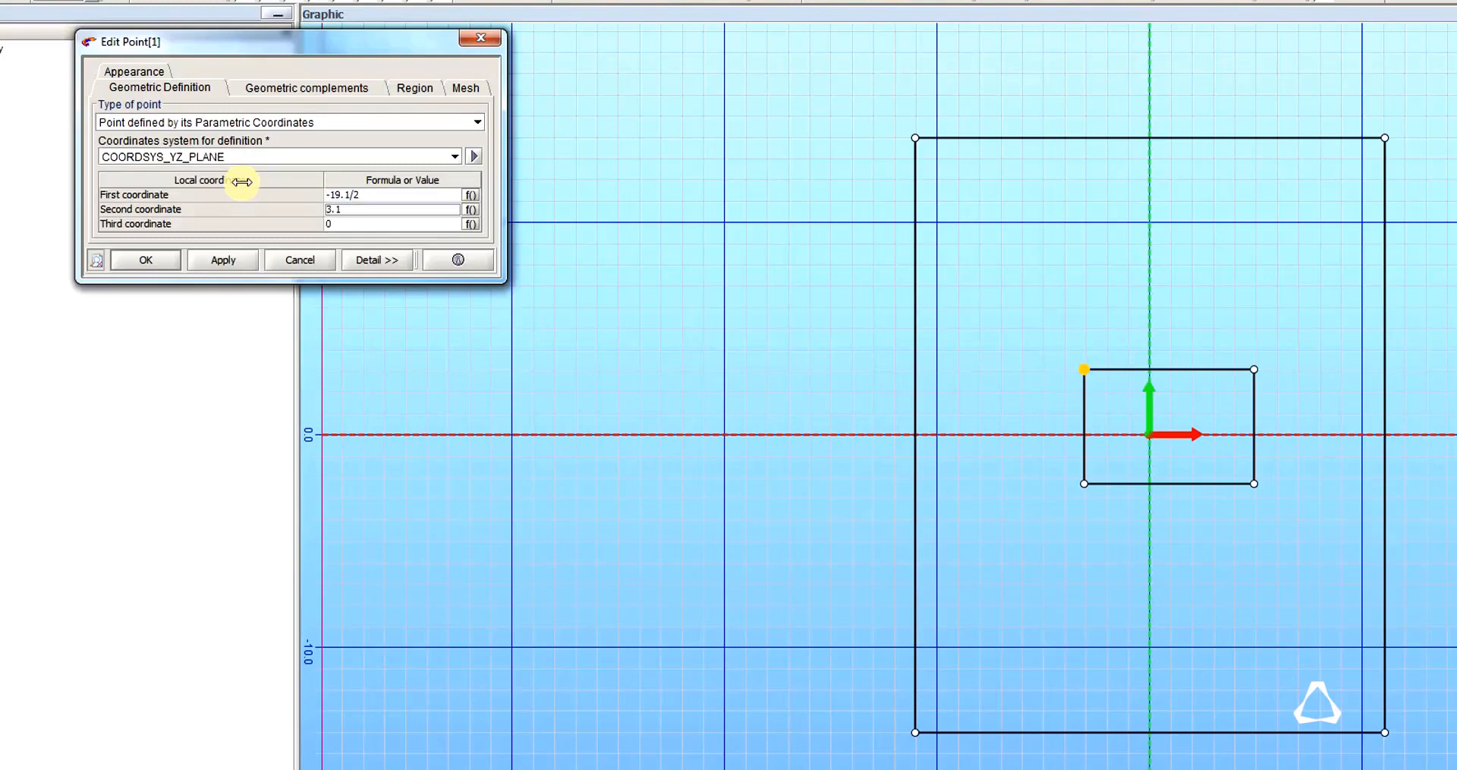
text(12.5)
key(Tab)
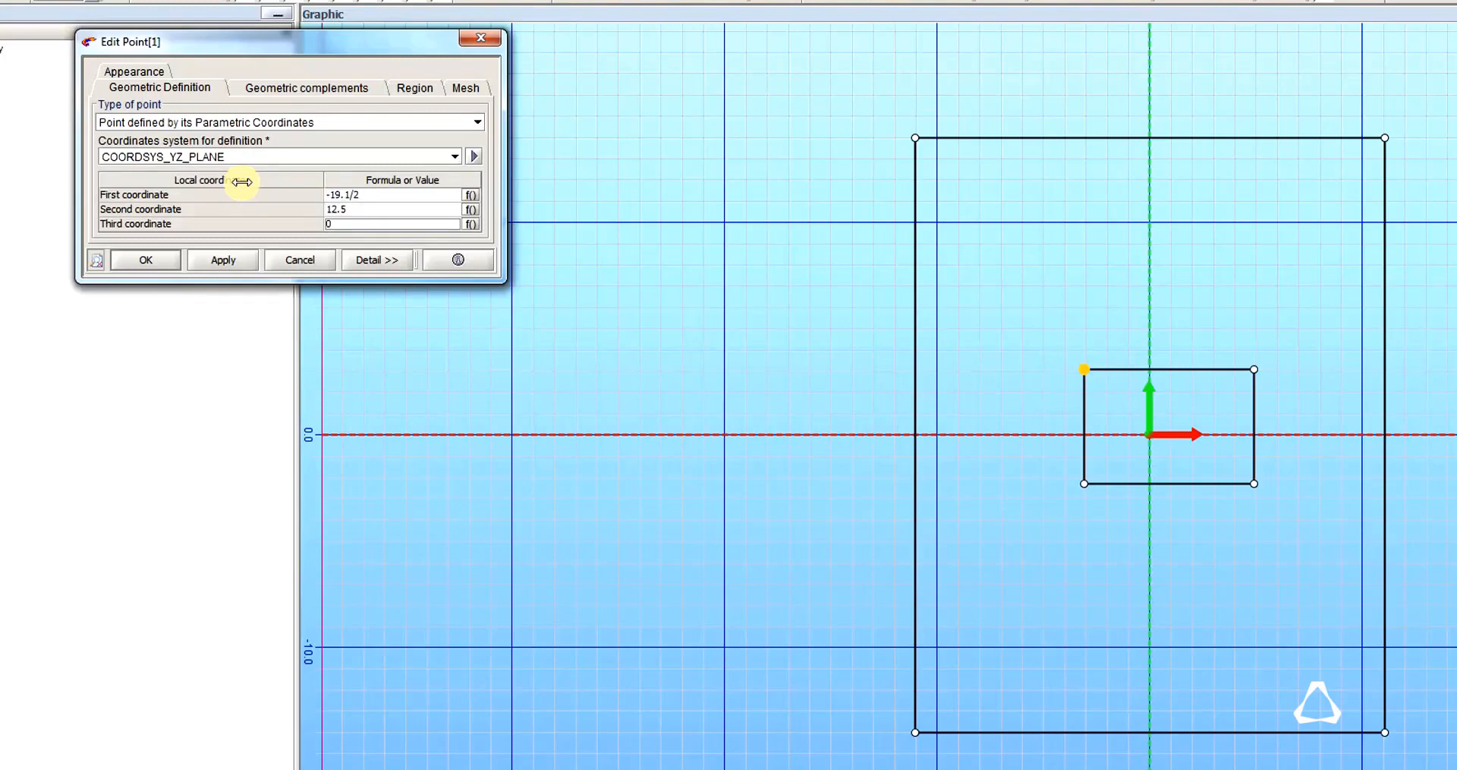
click(164, 265)
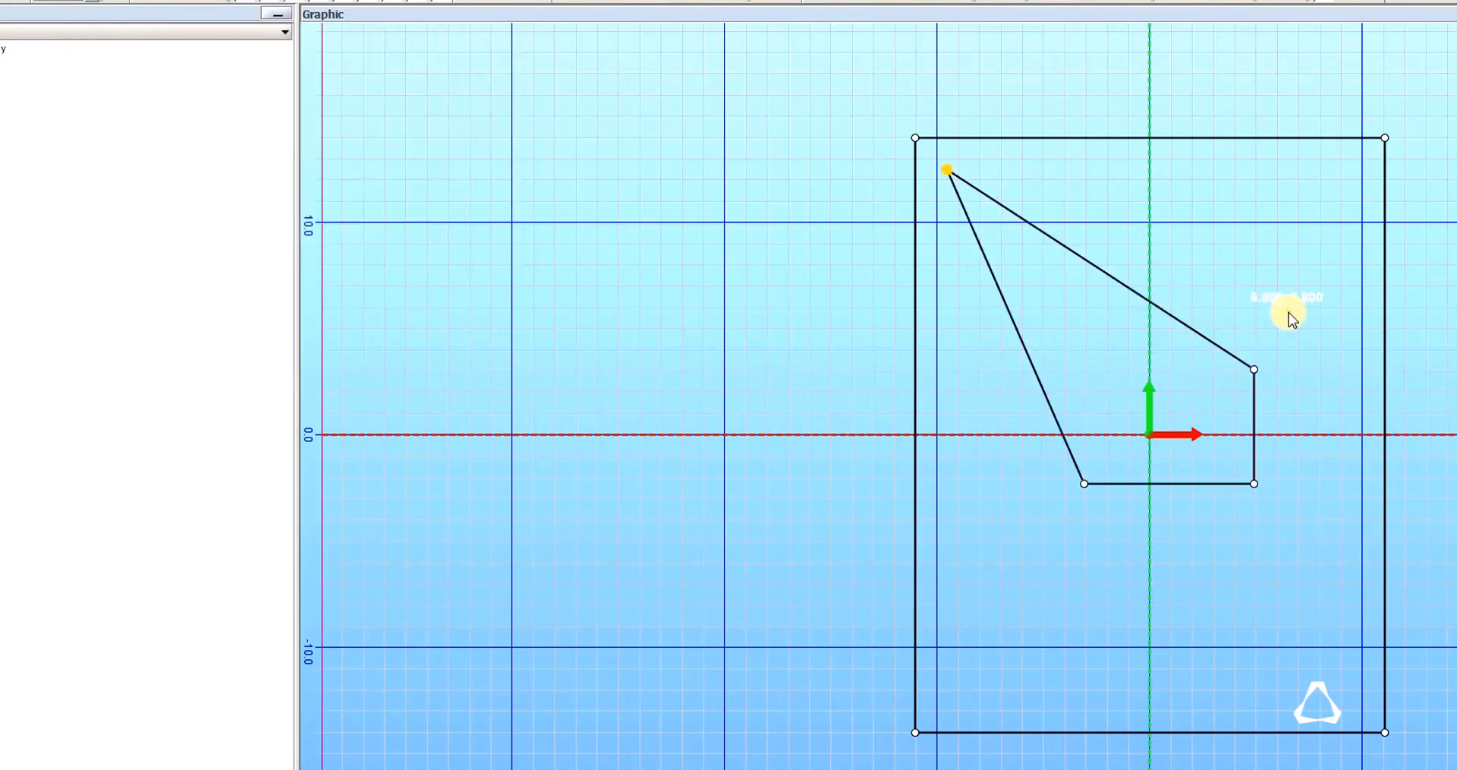
Set the inner rectangle's upper-right corner point to first coordinate 19.1/2 and second coordinate 12.5.
double_click(1255, 372)
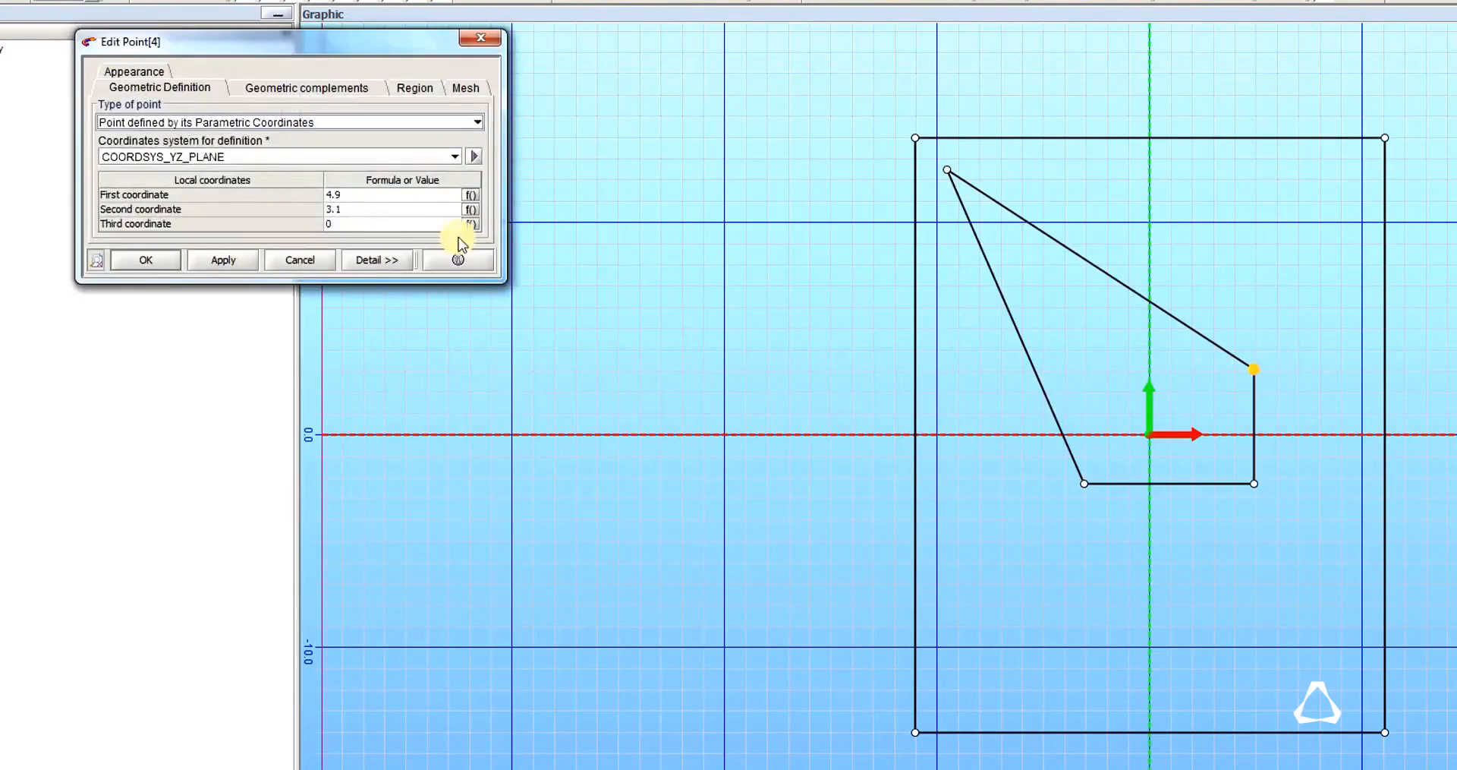
double_click(384, 195)
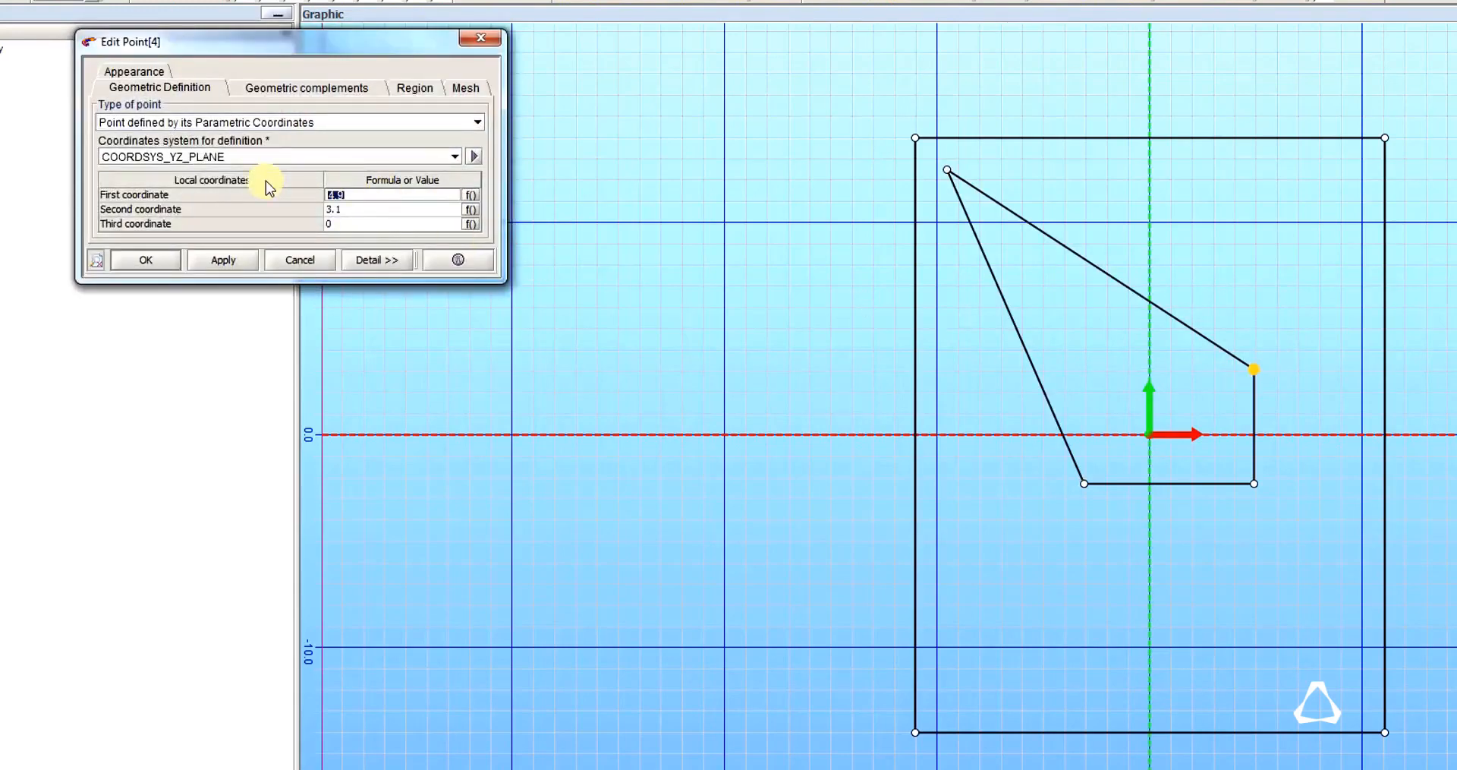
text(19.1/2)
key(Tab)
text(12)
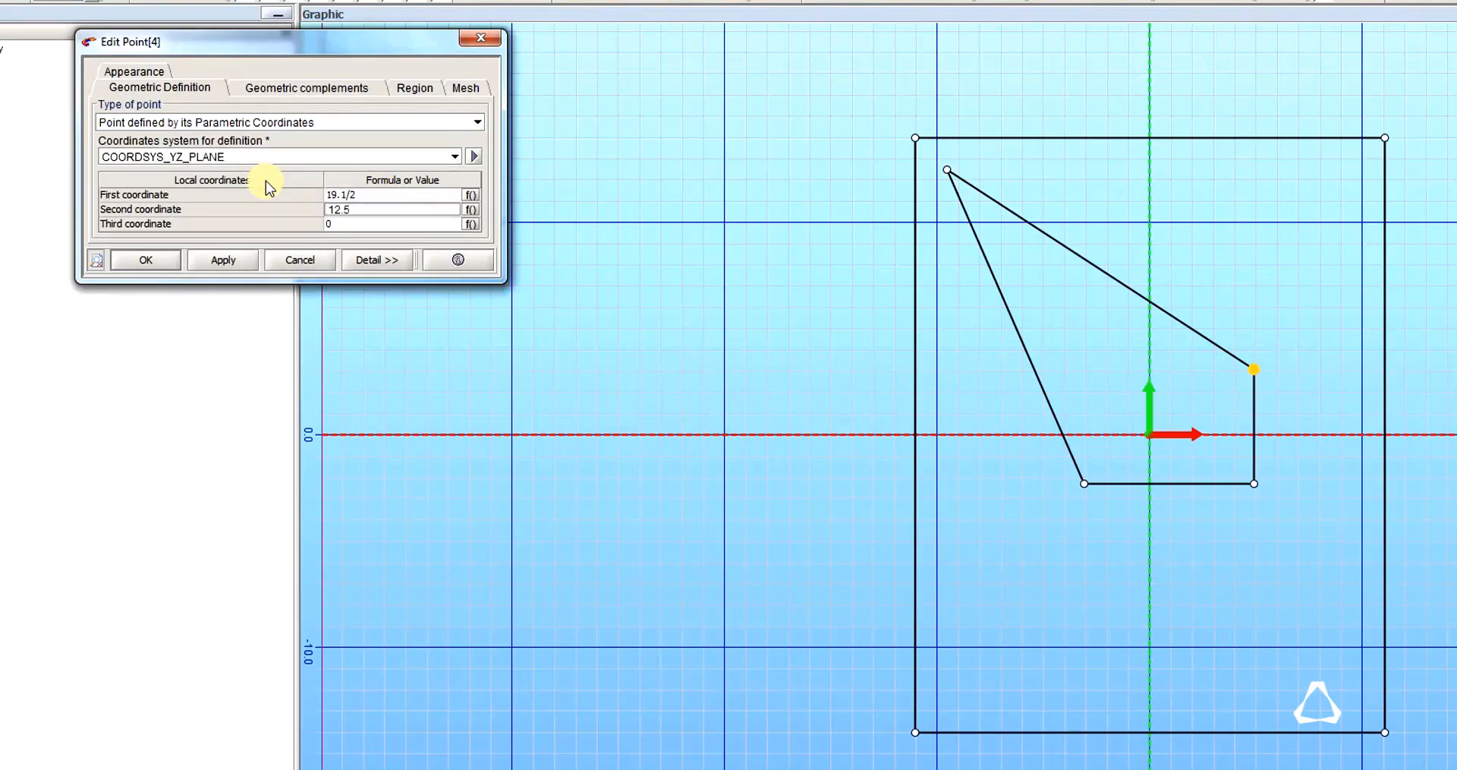
key(Return)
key(Return)
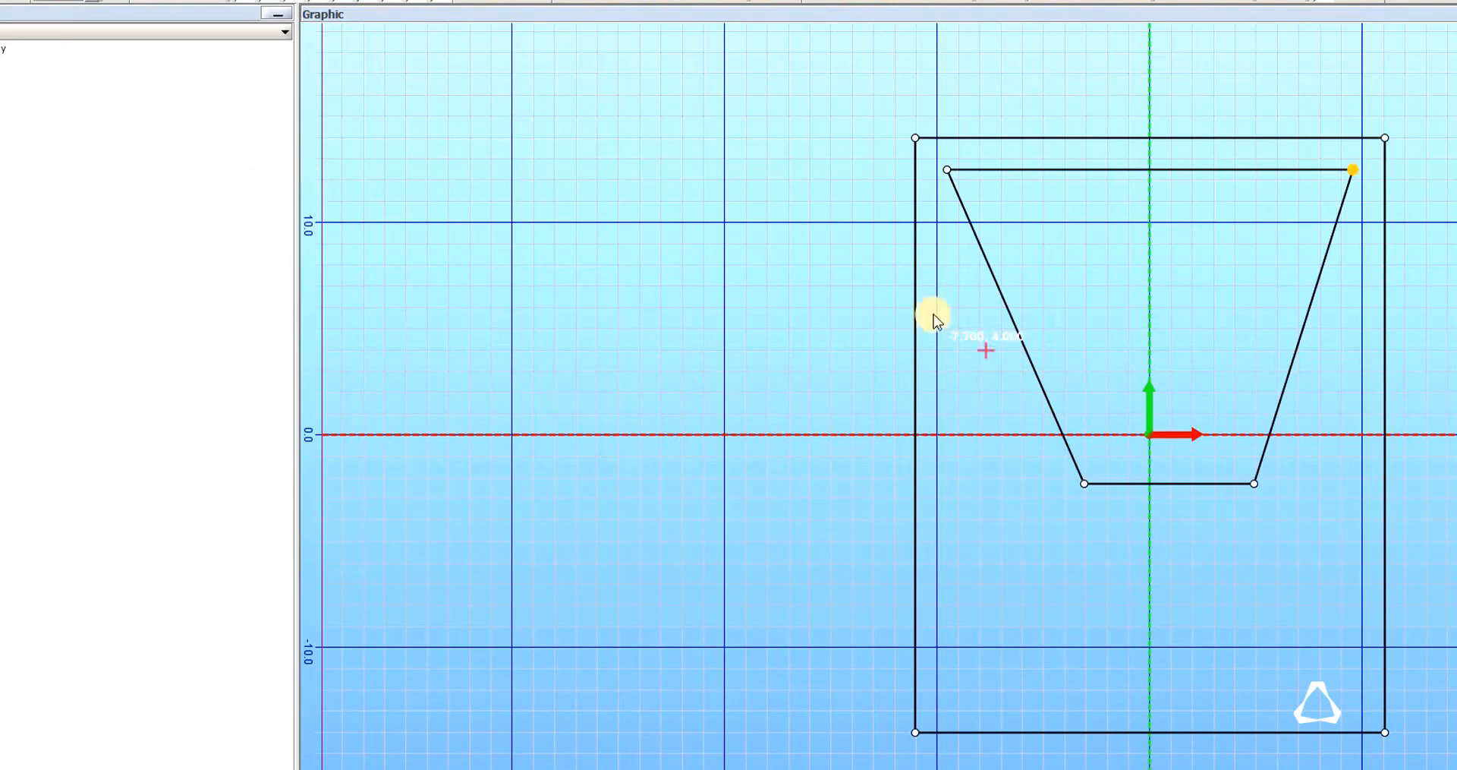
Set the inner rectangle's lower-left corner point to first coordinate -19.1/2 and second coordinate -12.5.
double_click(1086, 491)
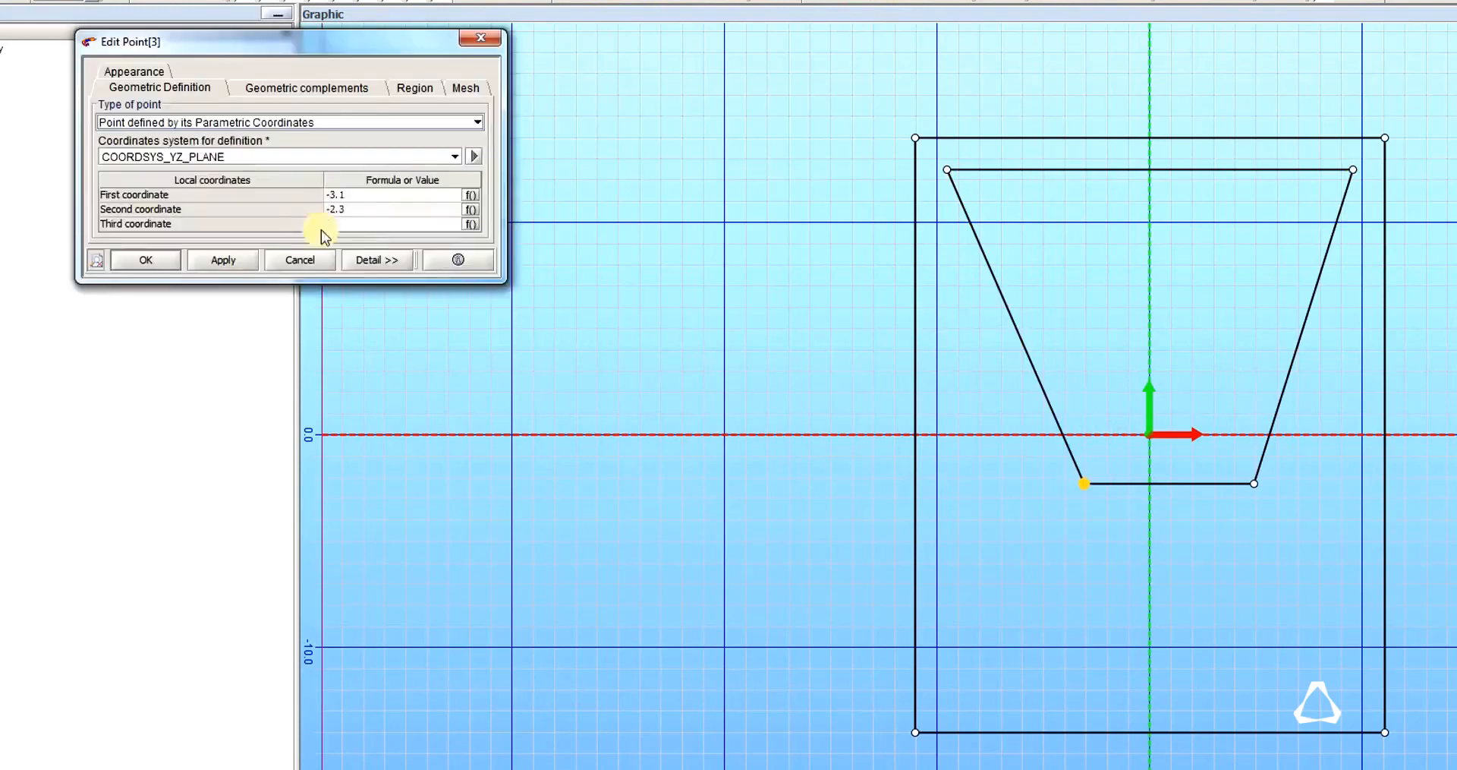
double_click(368, 195)
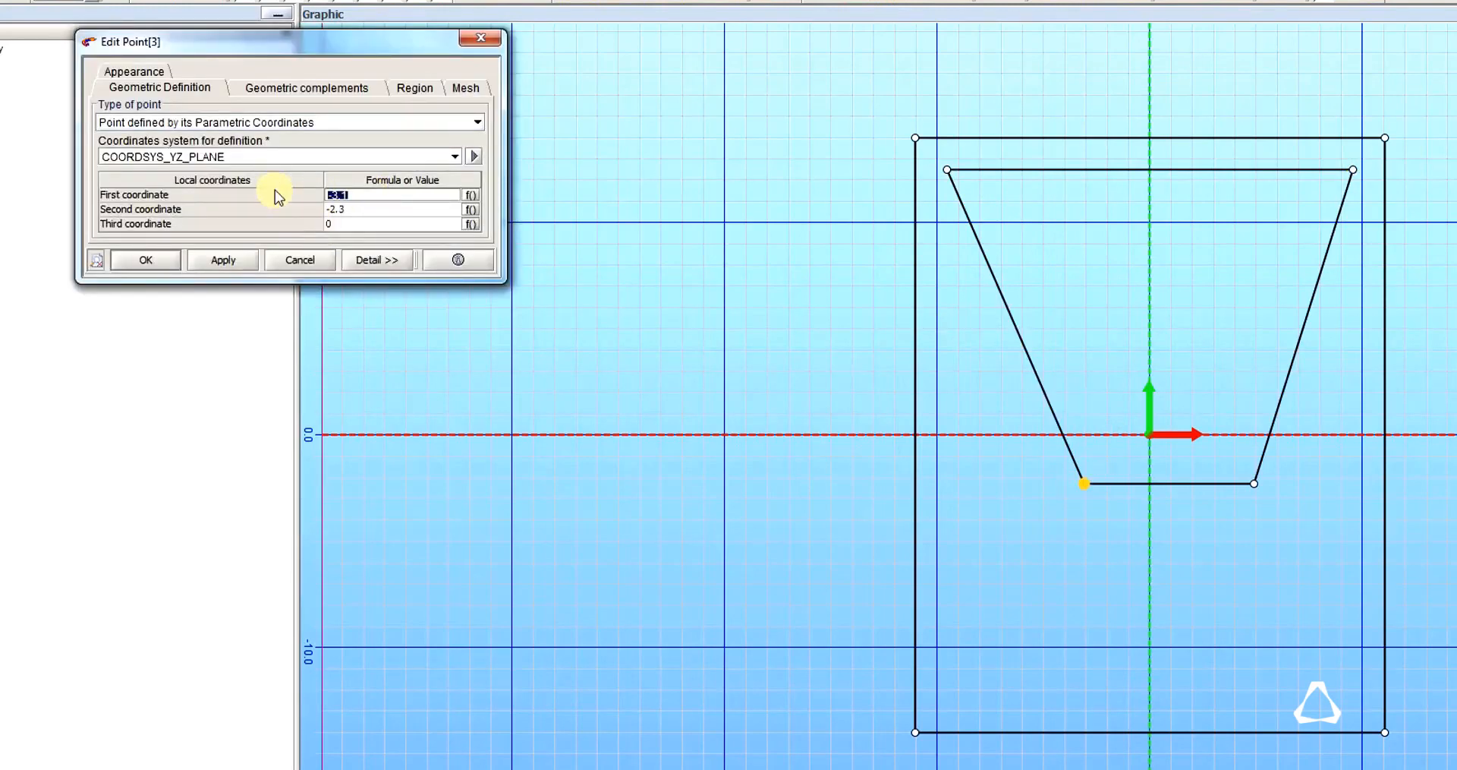
text(-19)
key(Tab)
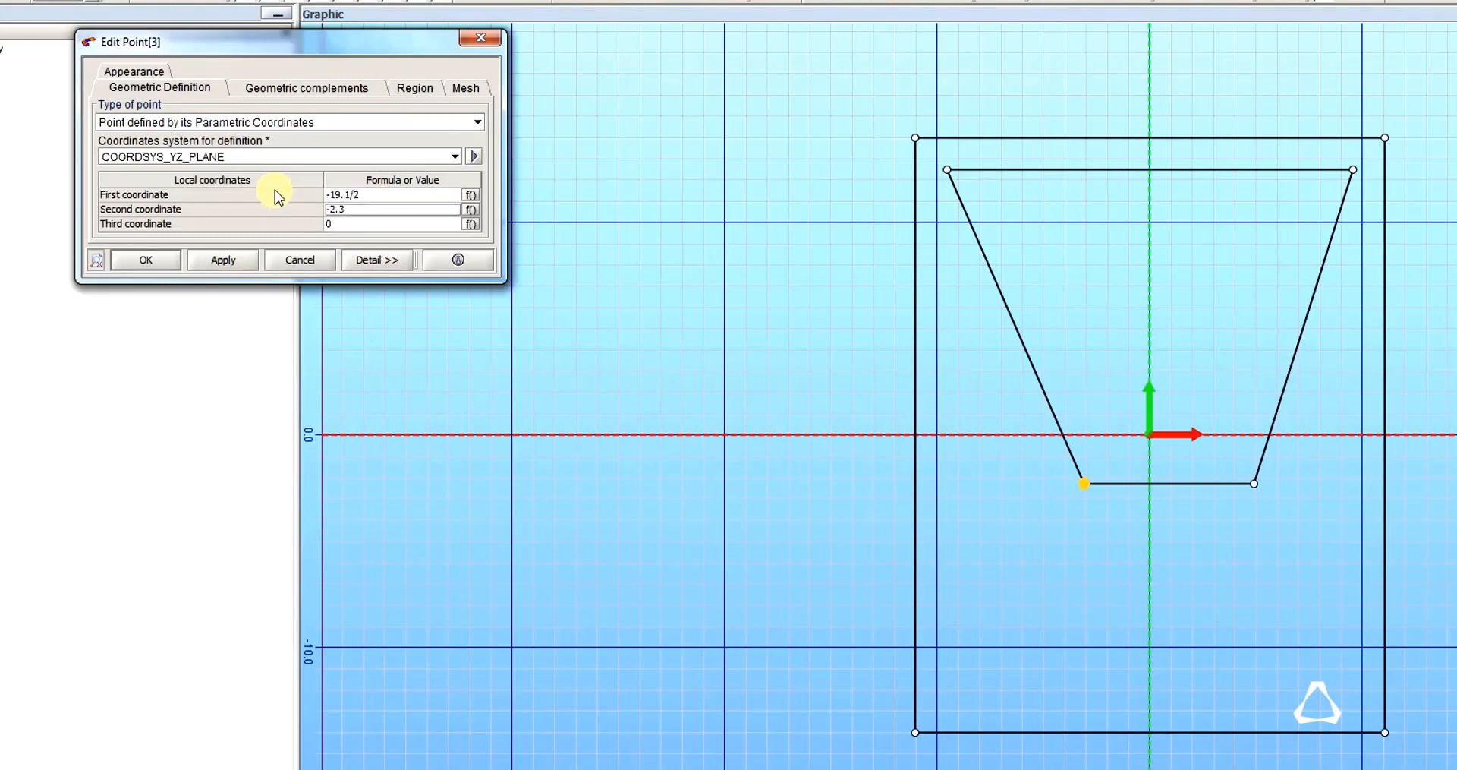
text(-)
key(Tab)
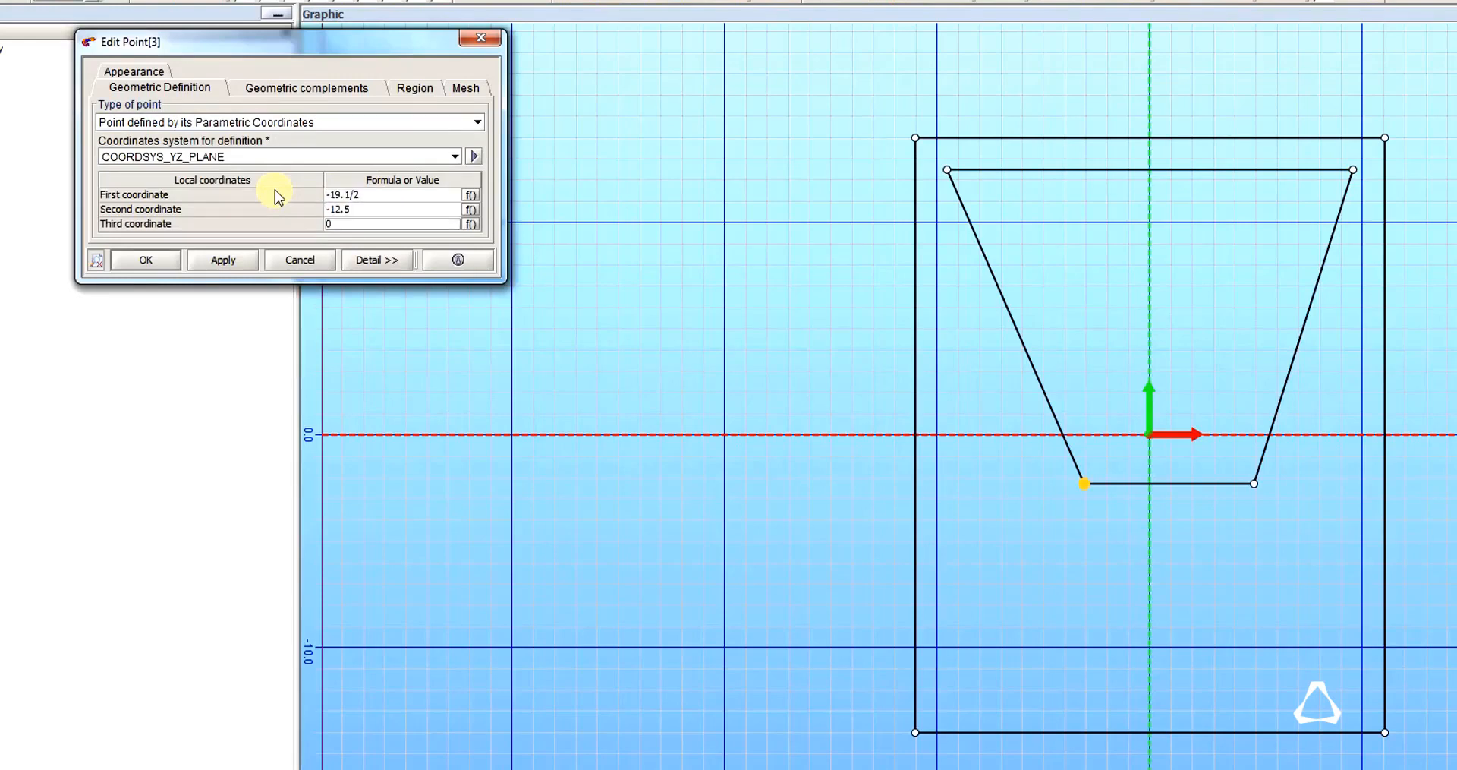
key(Return)
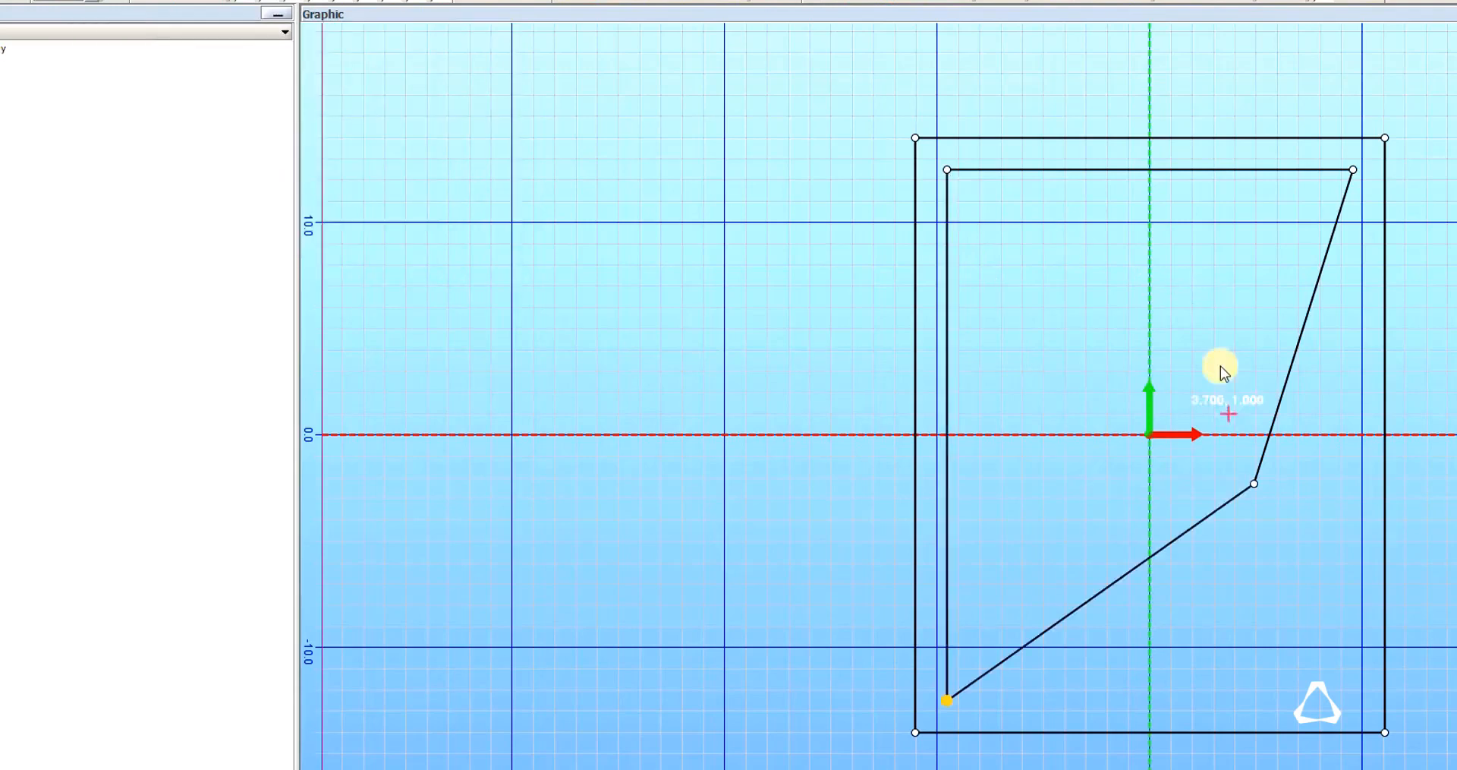
Set the inner rectangle's lower-right corner point to first coordinate 19.1/2 and second coordinate -12.5.
double_click(1254, 484)
click(369, 196)
drag(370, 197, 276, 192)
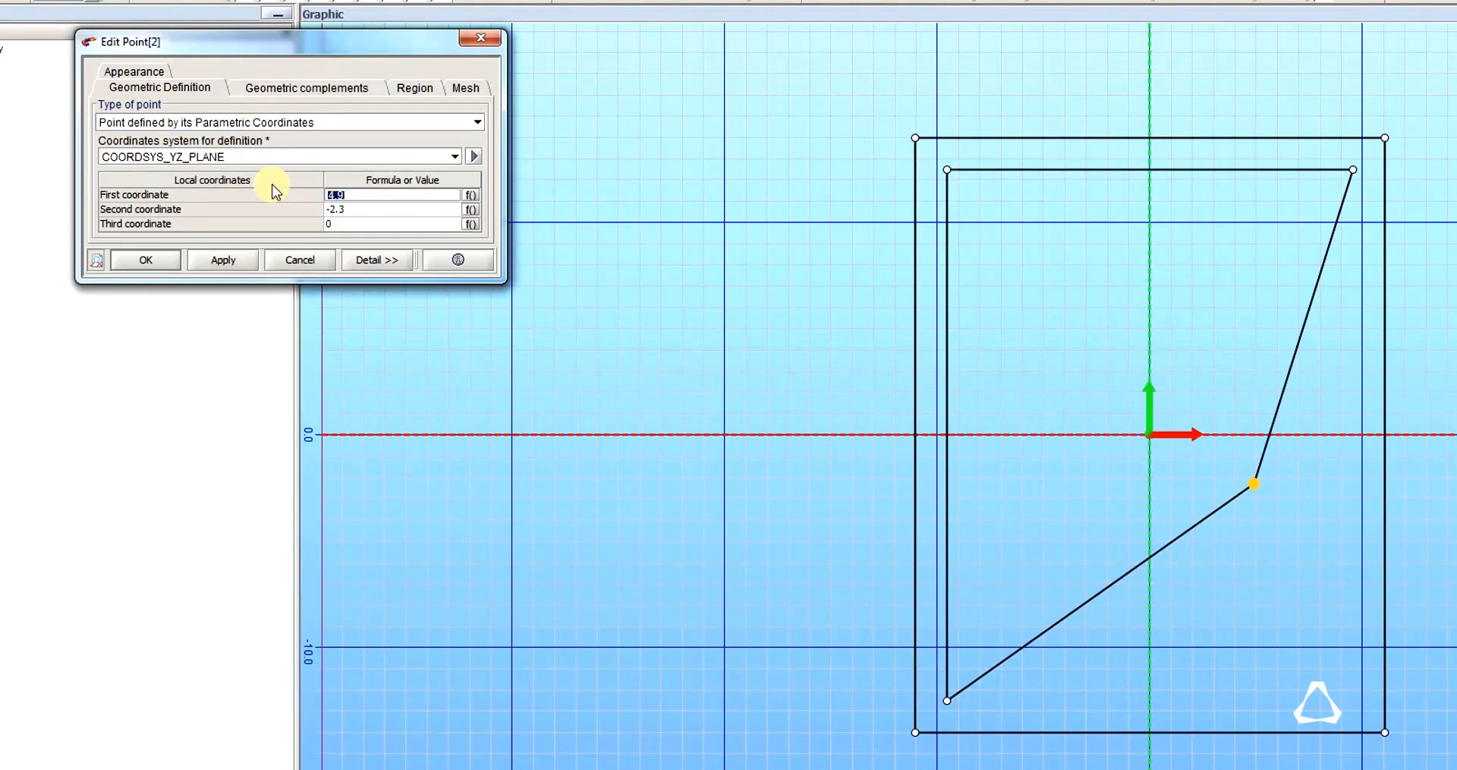
text(19.1/2)
key(Return)
key(Down)
text(-)
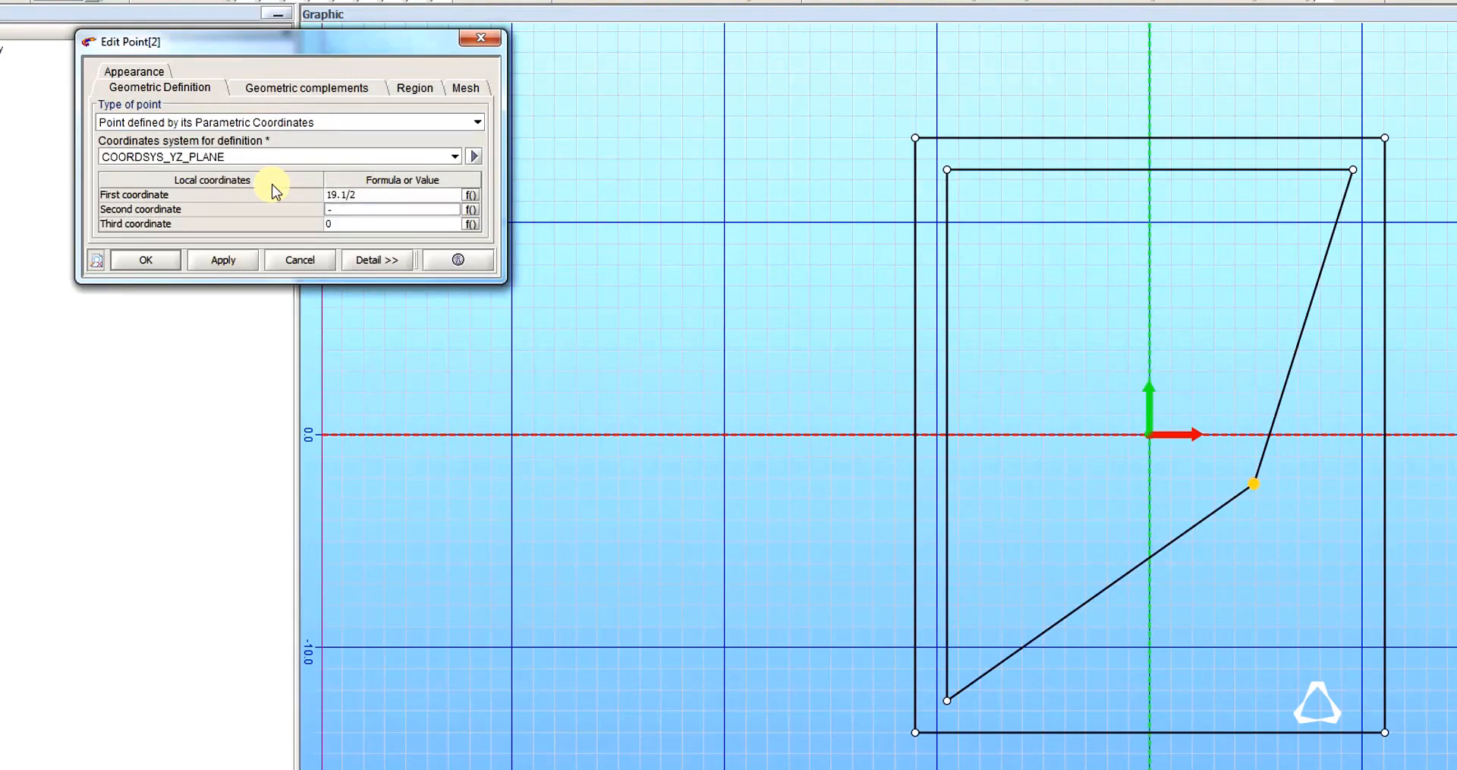
text(12.5)
key(Tab)
key(Tab)
key(Return)
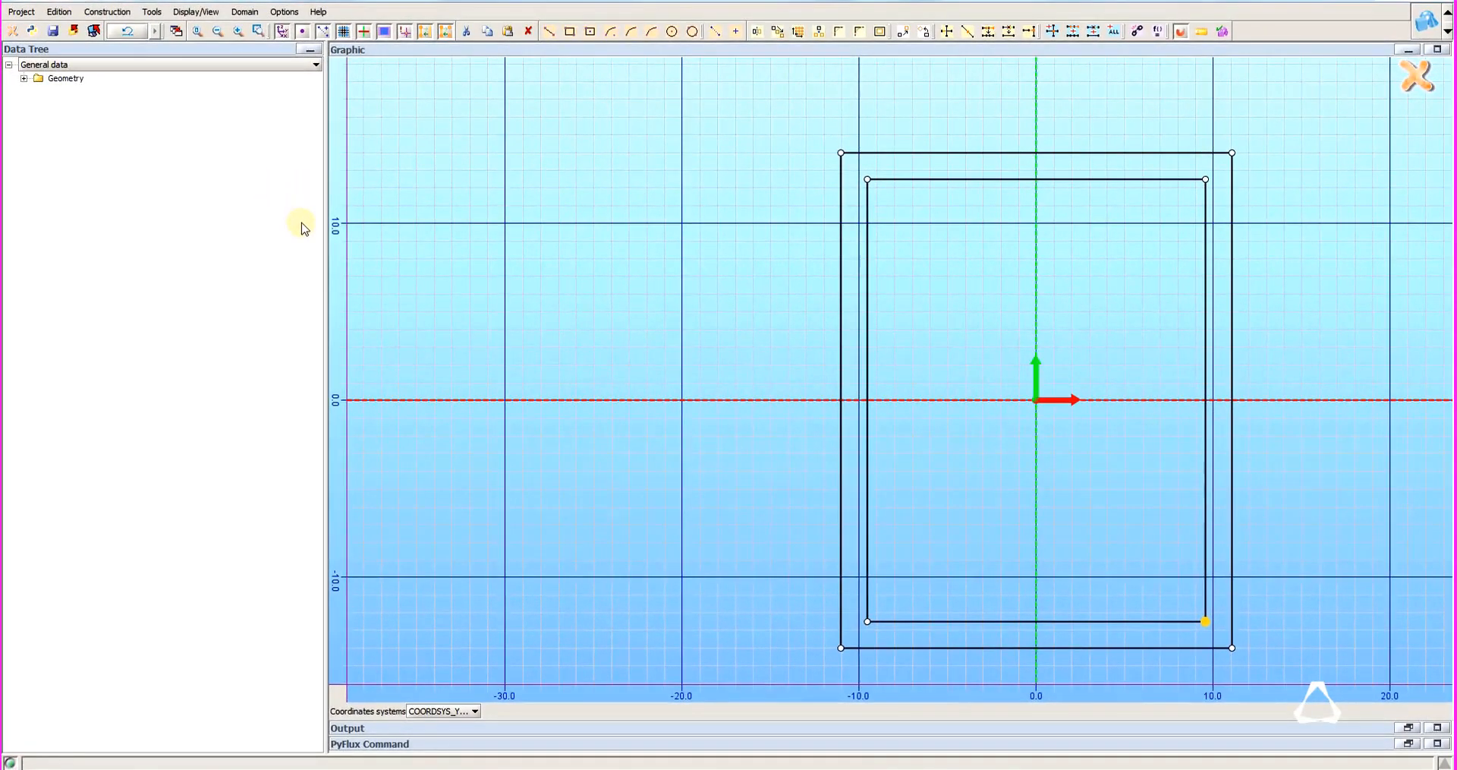
Exit the sketch and start a new extrusion of SKETCH_1, selecting the frame face between the two rectangles.
click(1416, 79)
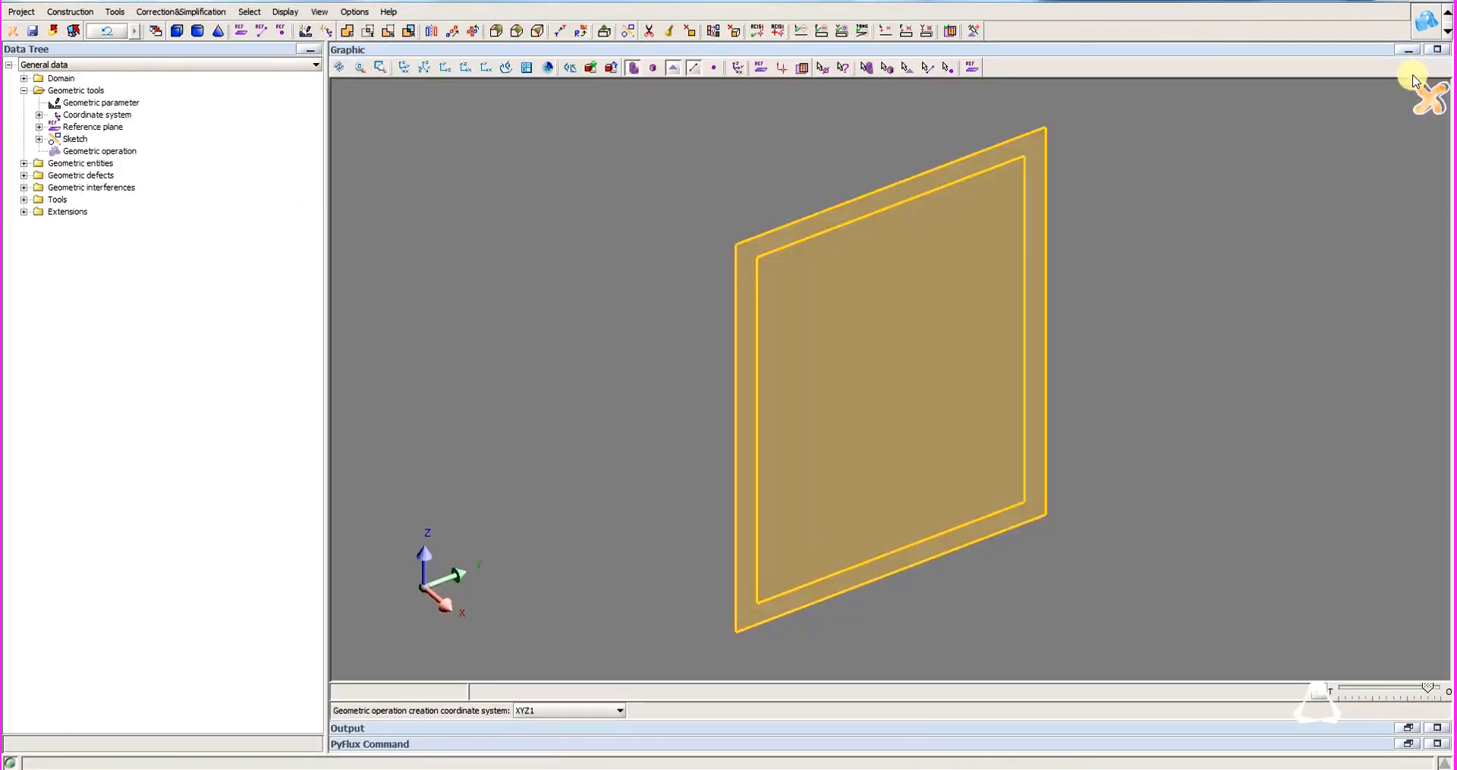
click(116, 12)
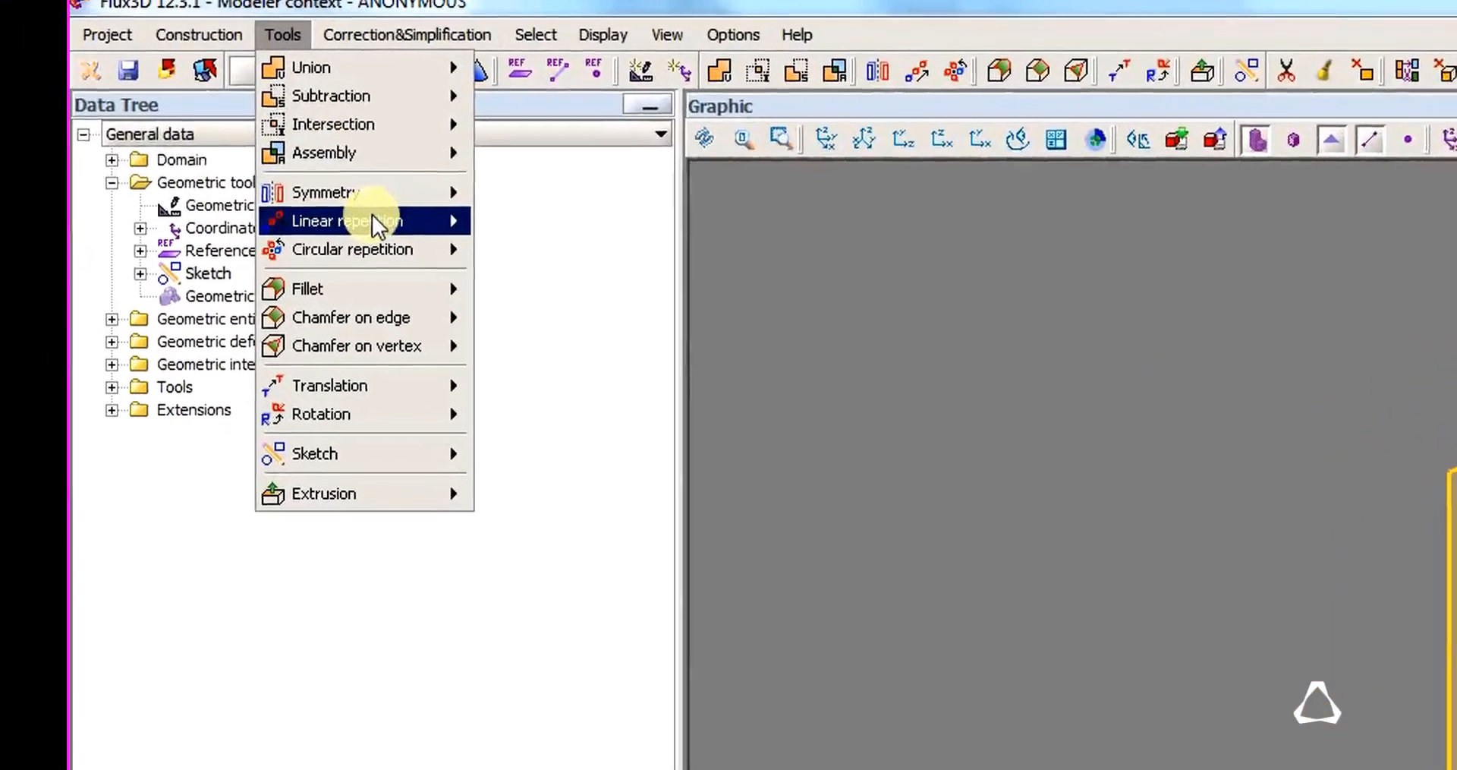
mouse_move(429, 492)
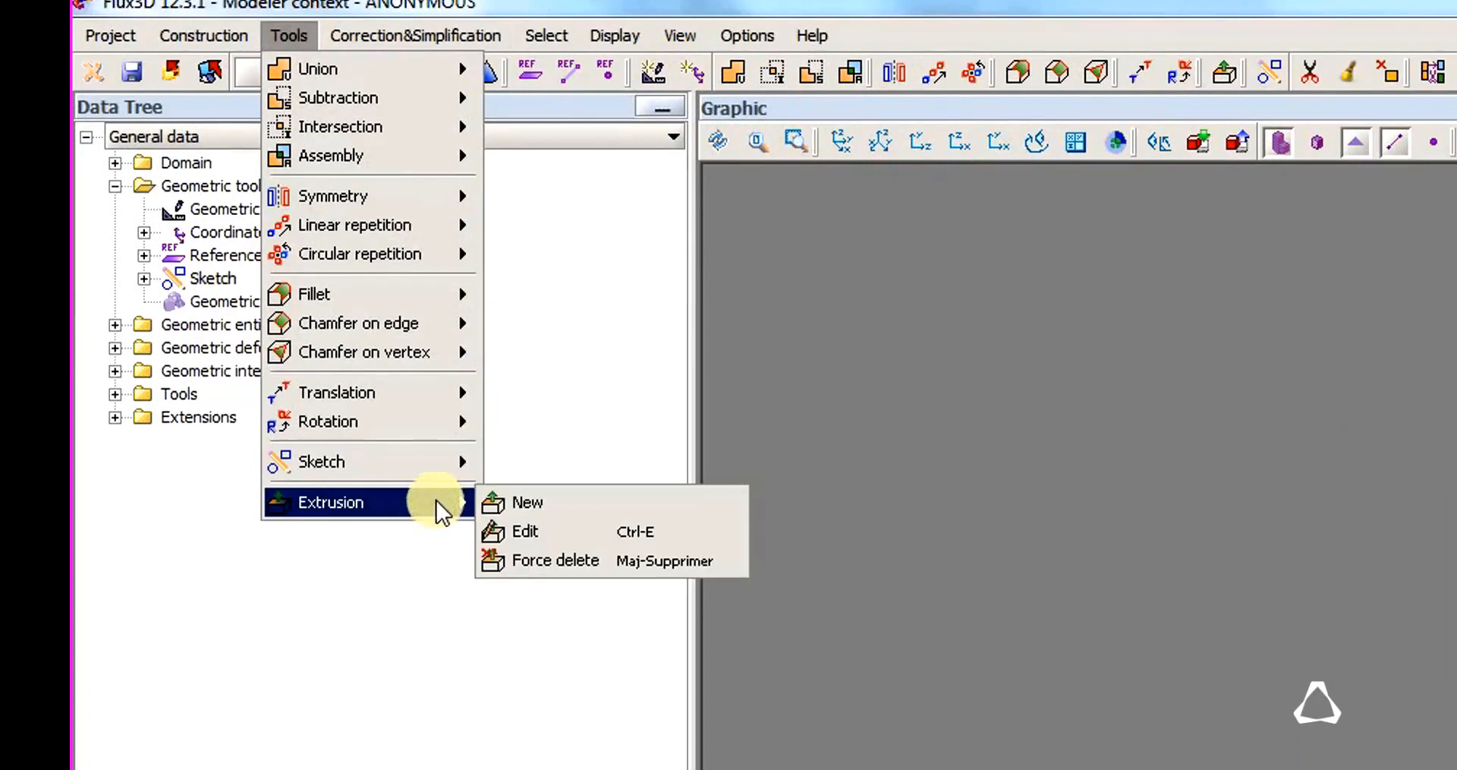
click(551, 503)
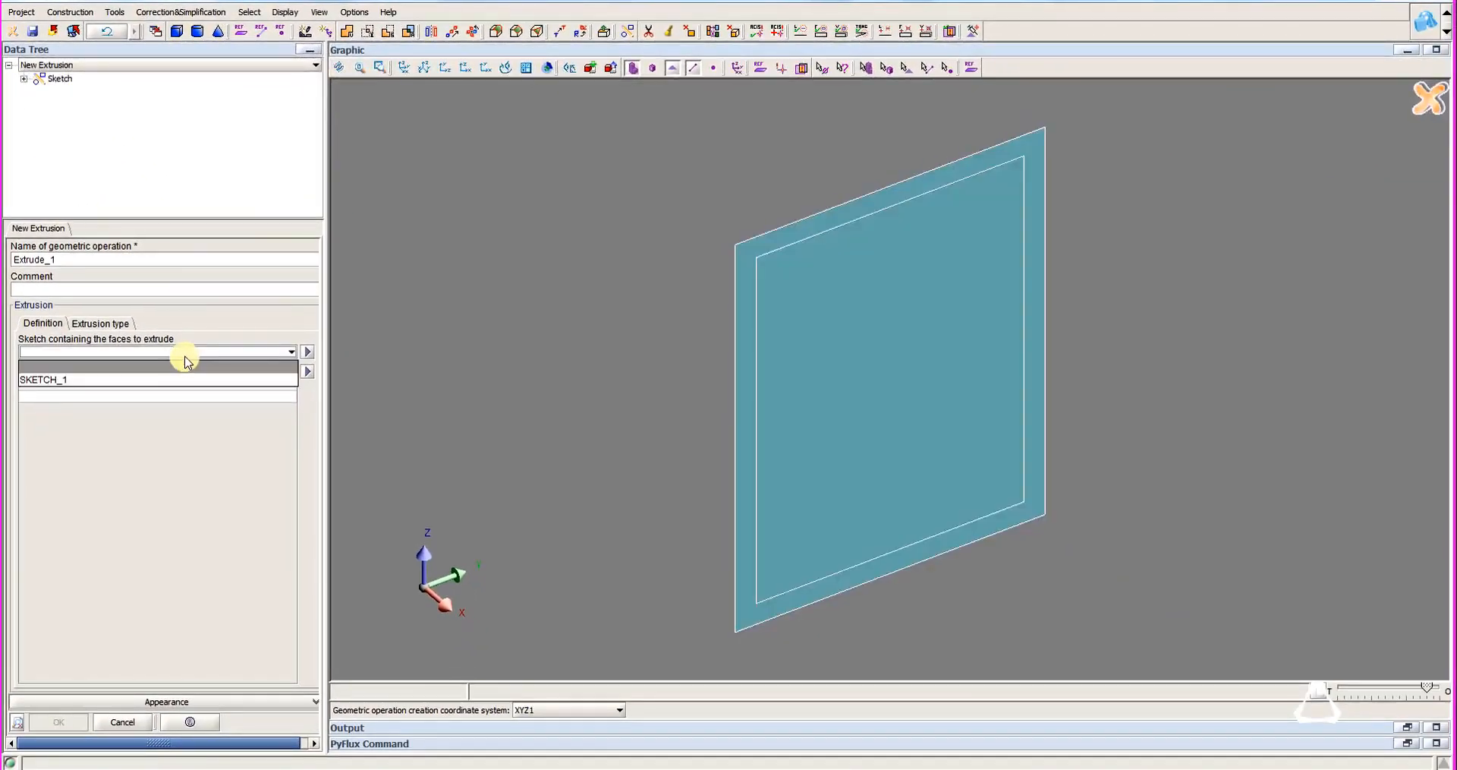
click(152, 379)
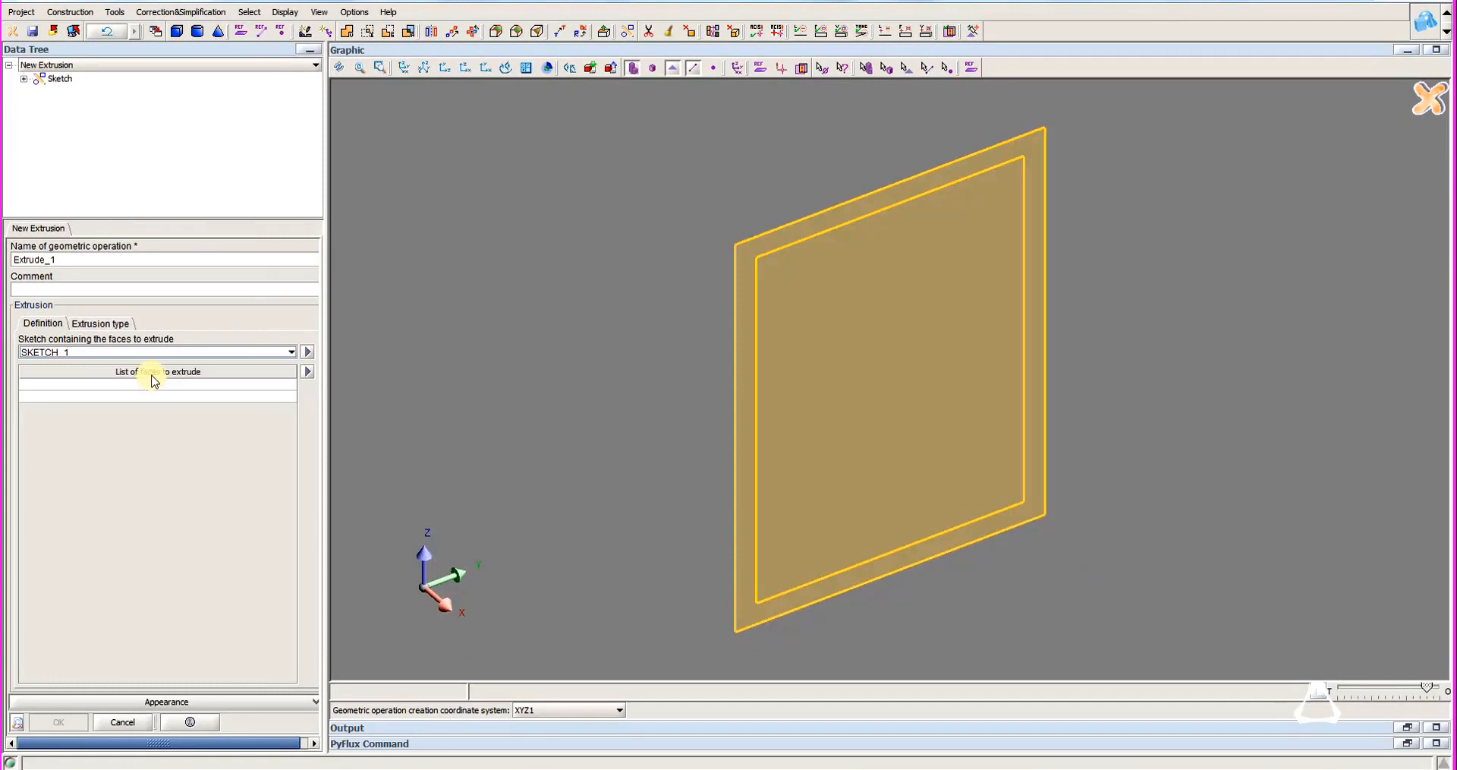
click(194, 387)
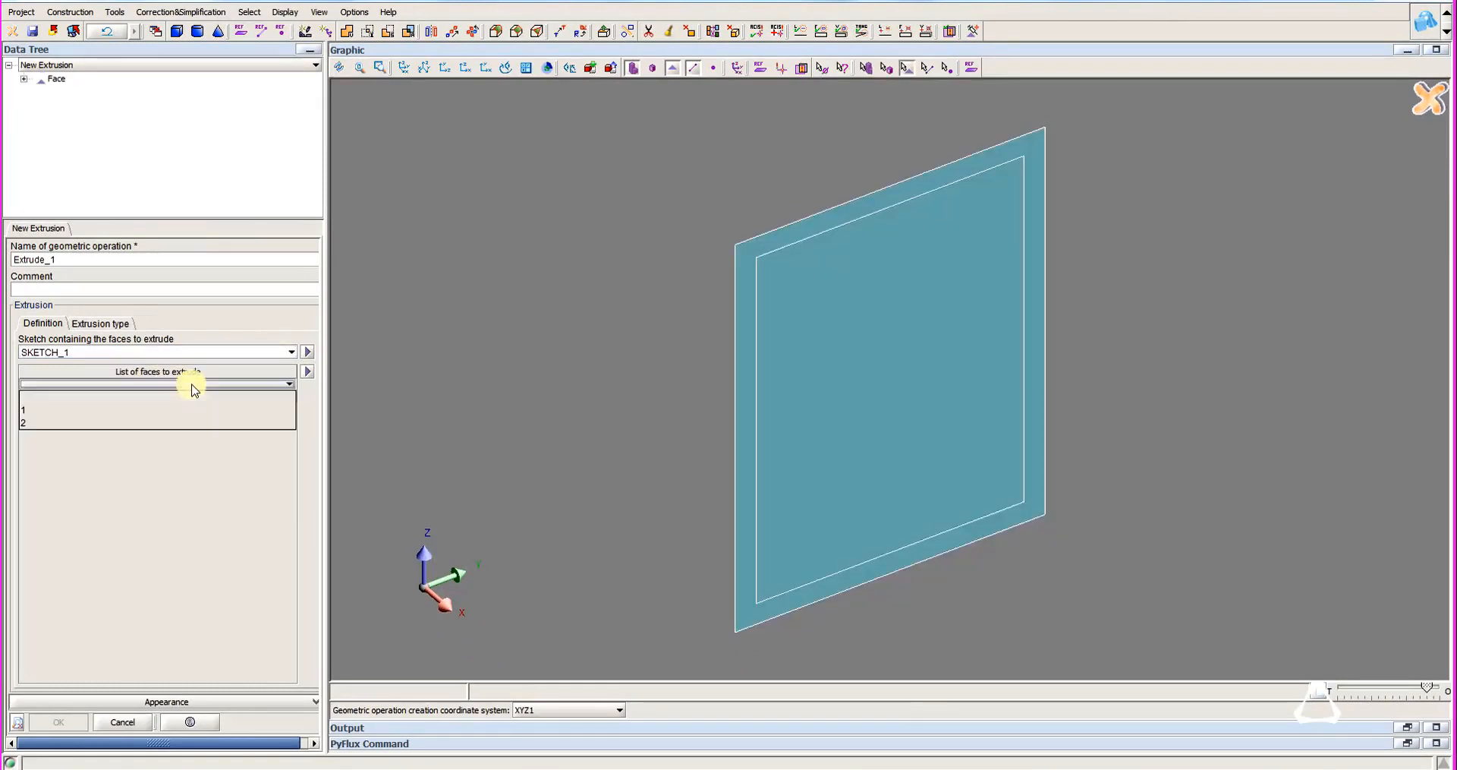
click(733, 396)
Extrude the frame face along the vector with a length of 15 and an origin plane offset of -15/2.
click(98, 325)
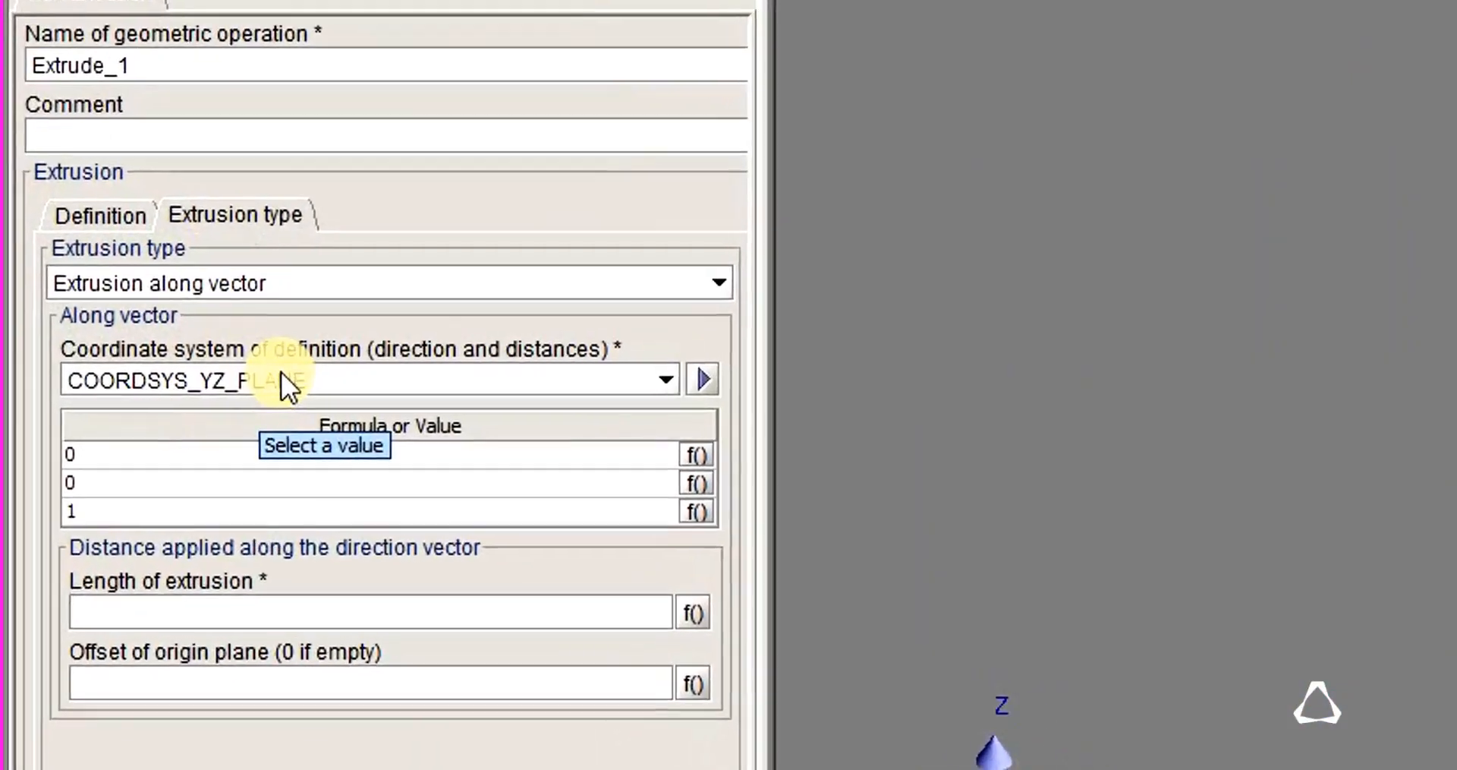
click(132, 616)
text(15)
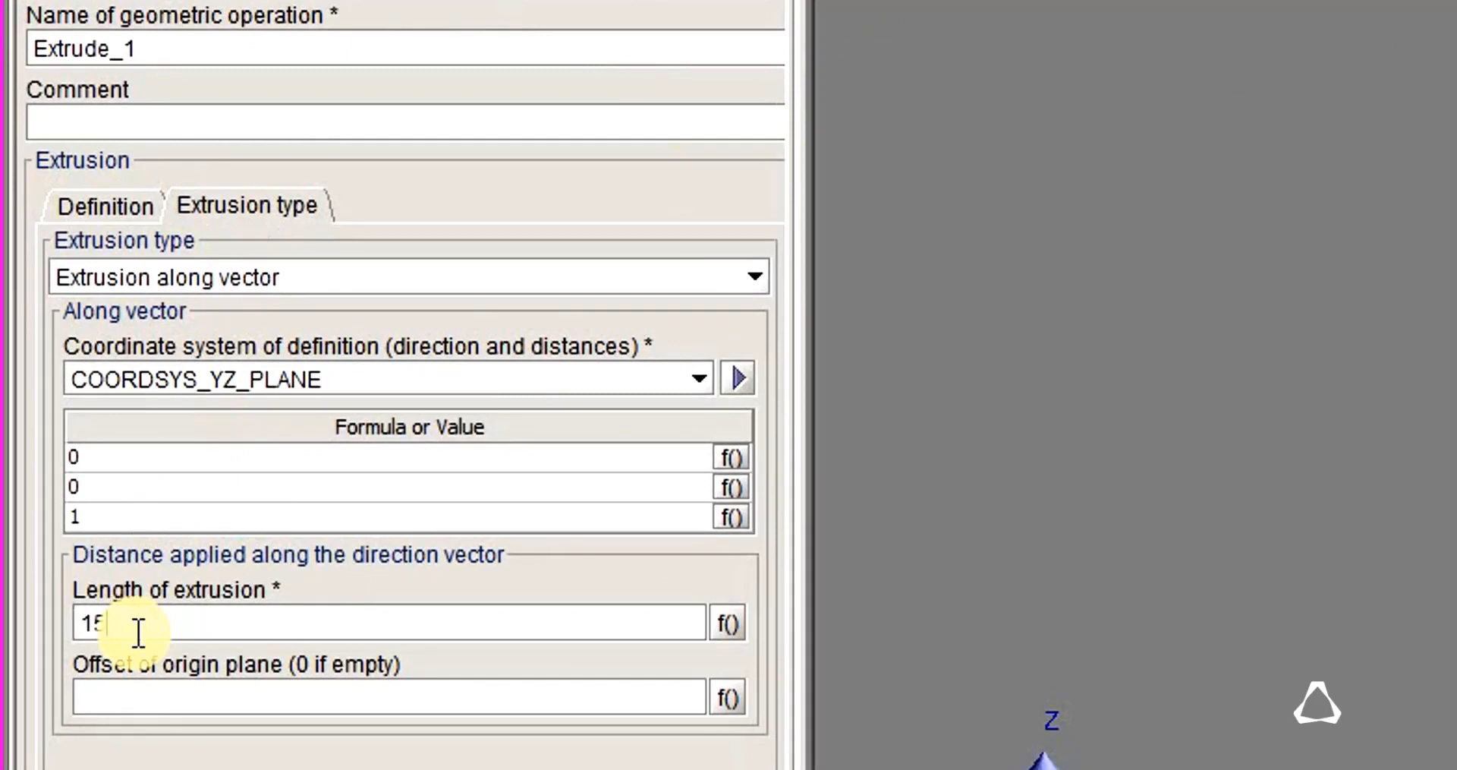
click(315, 712)
text(-15/)
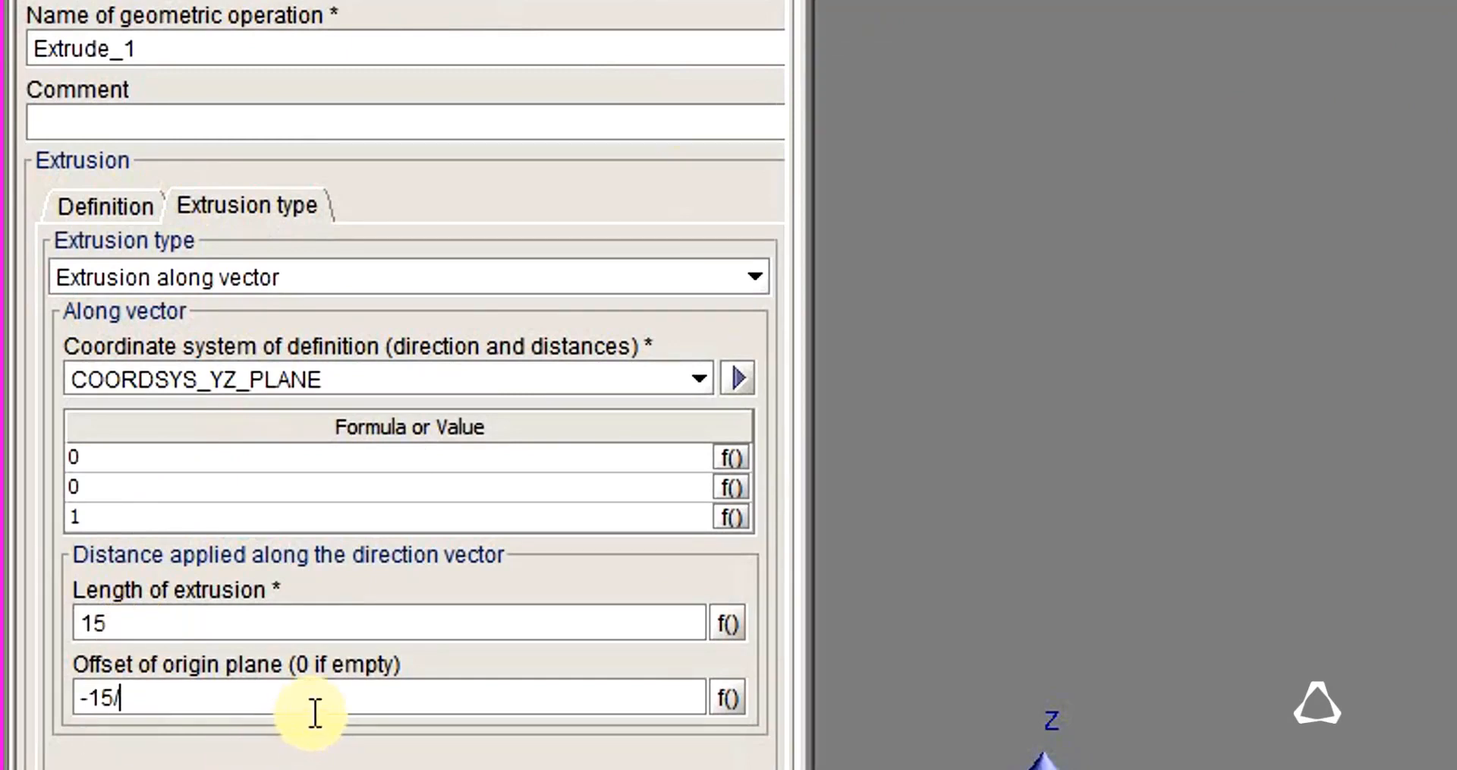
text(2)
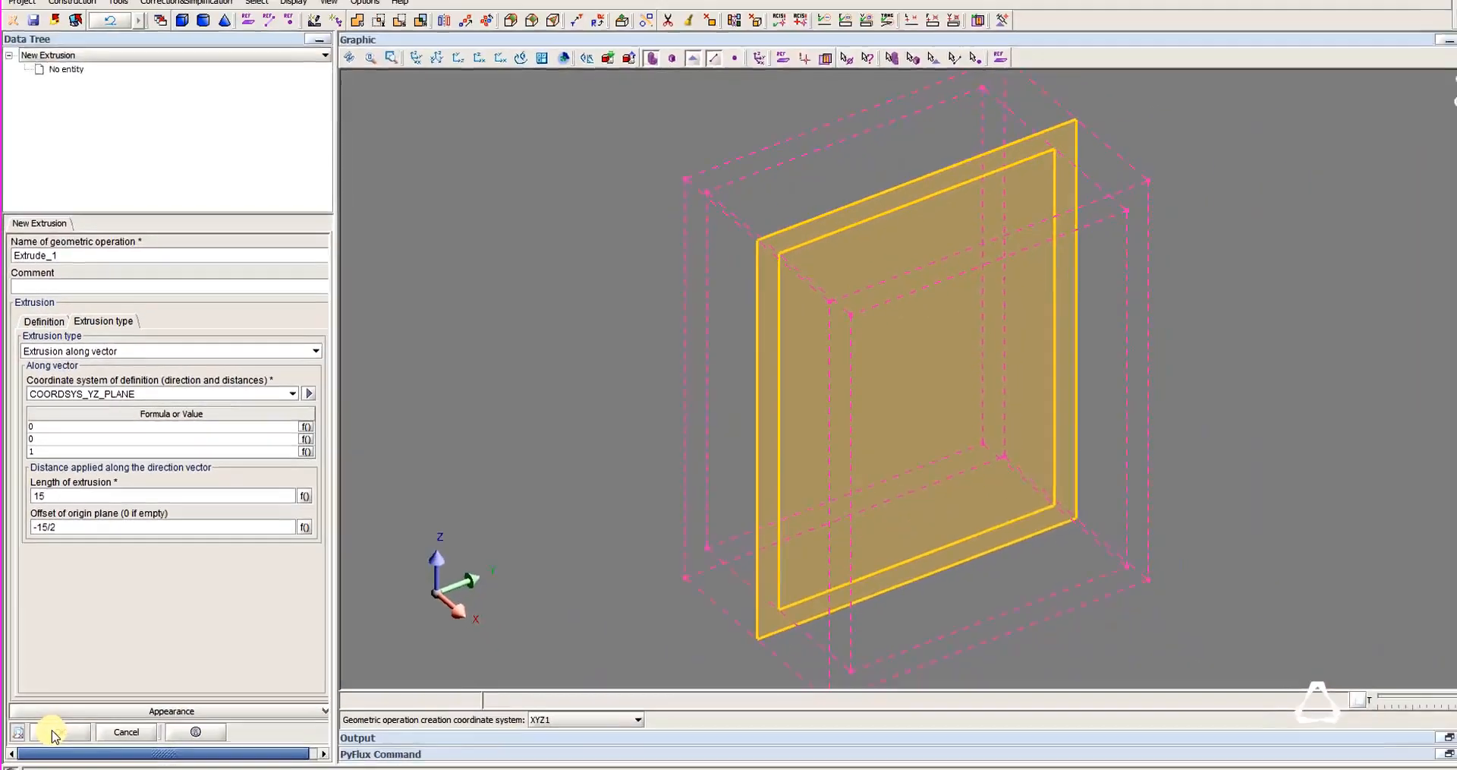
click(52, 724)
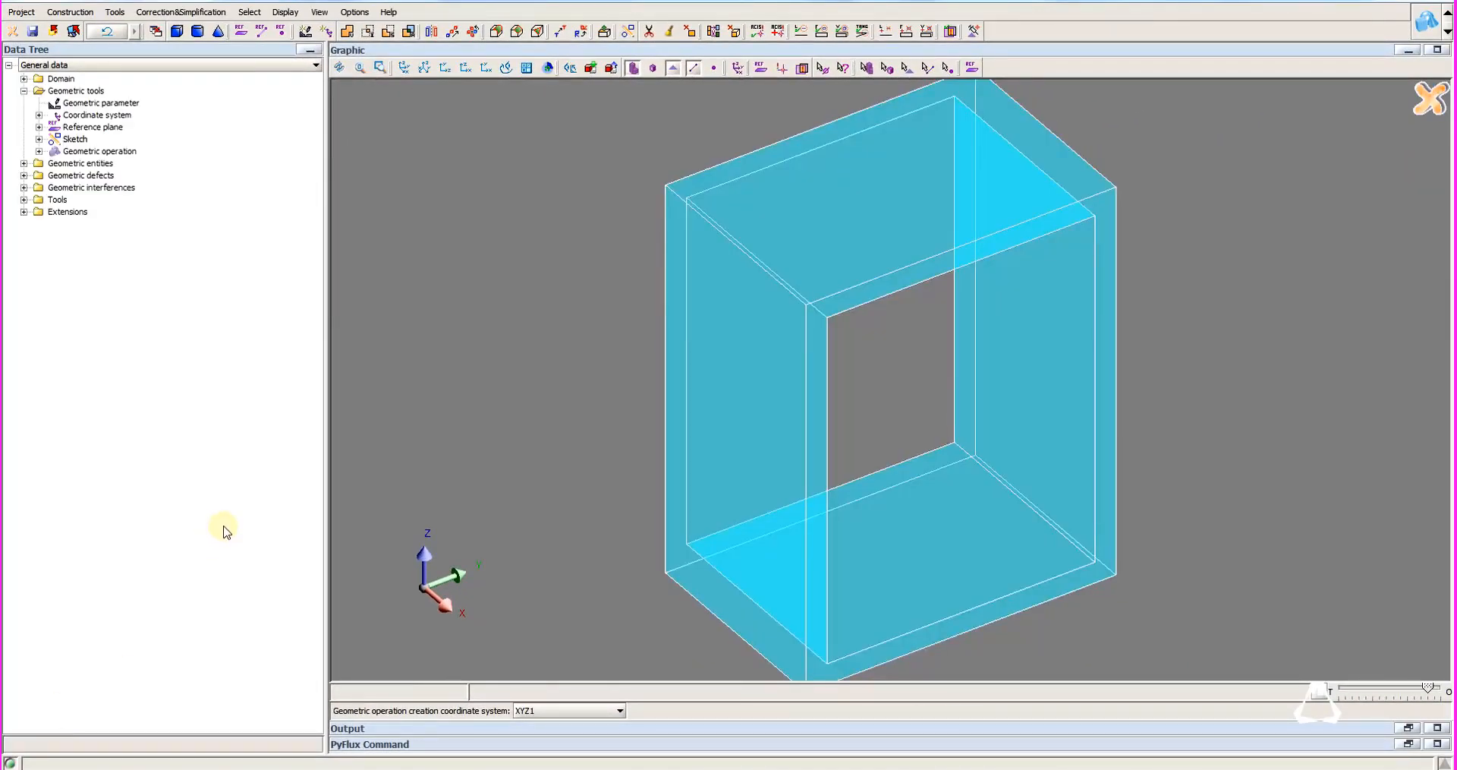
Switch the geometric operation creation coordinate system to COORDSYS_ZX_PLANE and start a new cylinder with its base centre at 0, 0, -11.05.
click(562, 710)
click(570, 696)
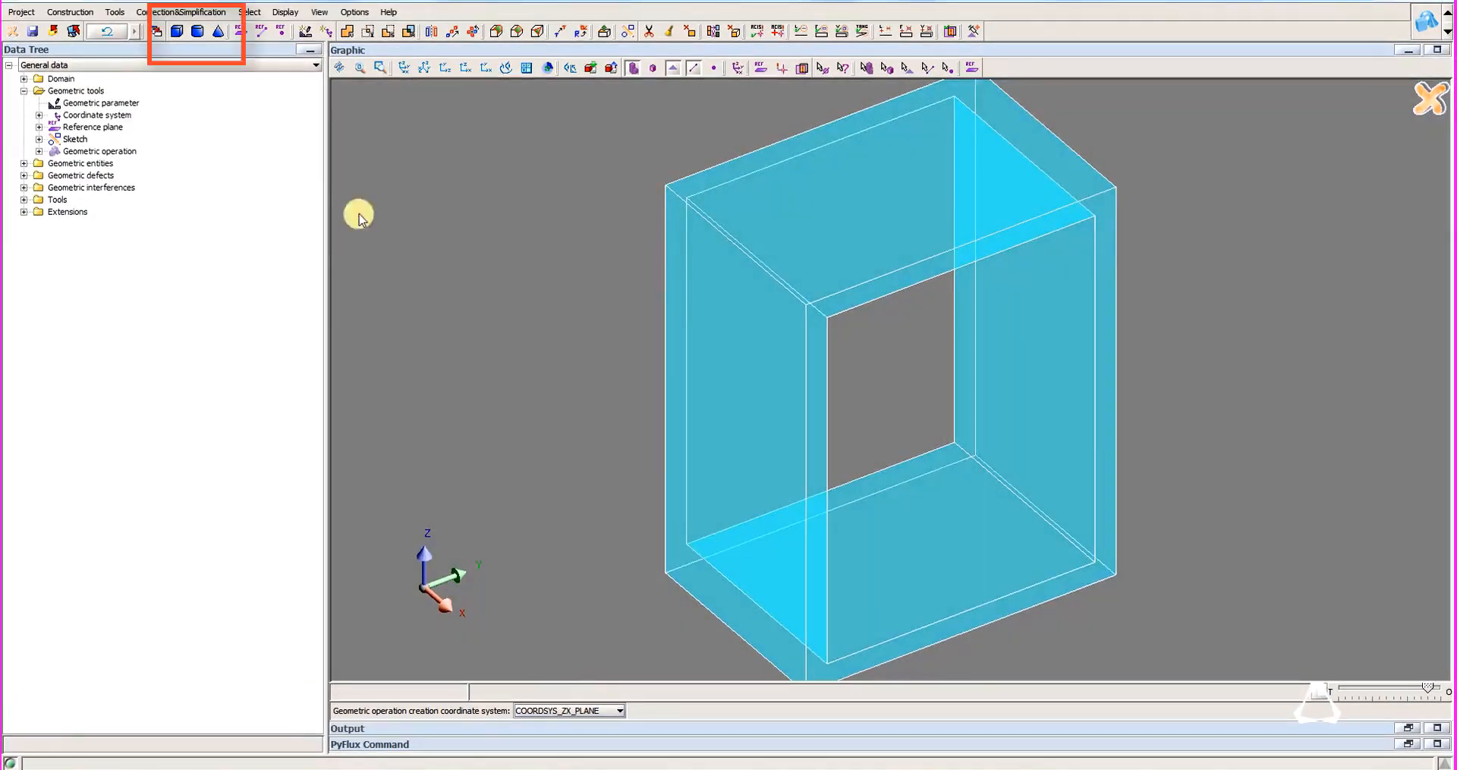
click(198, 33)
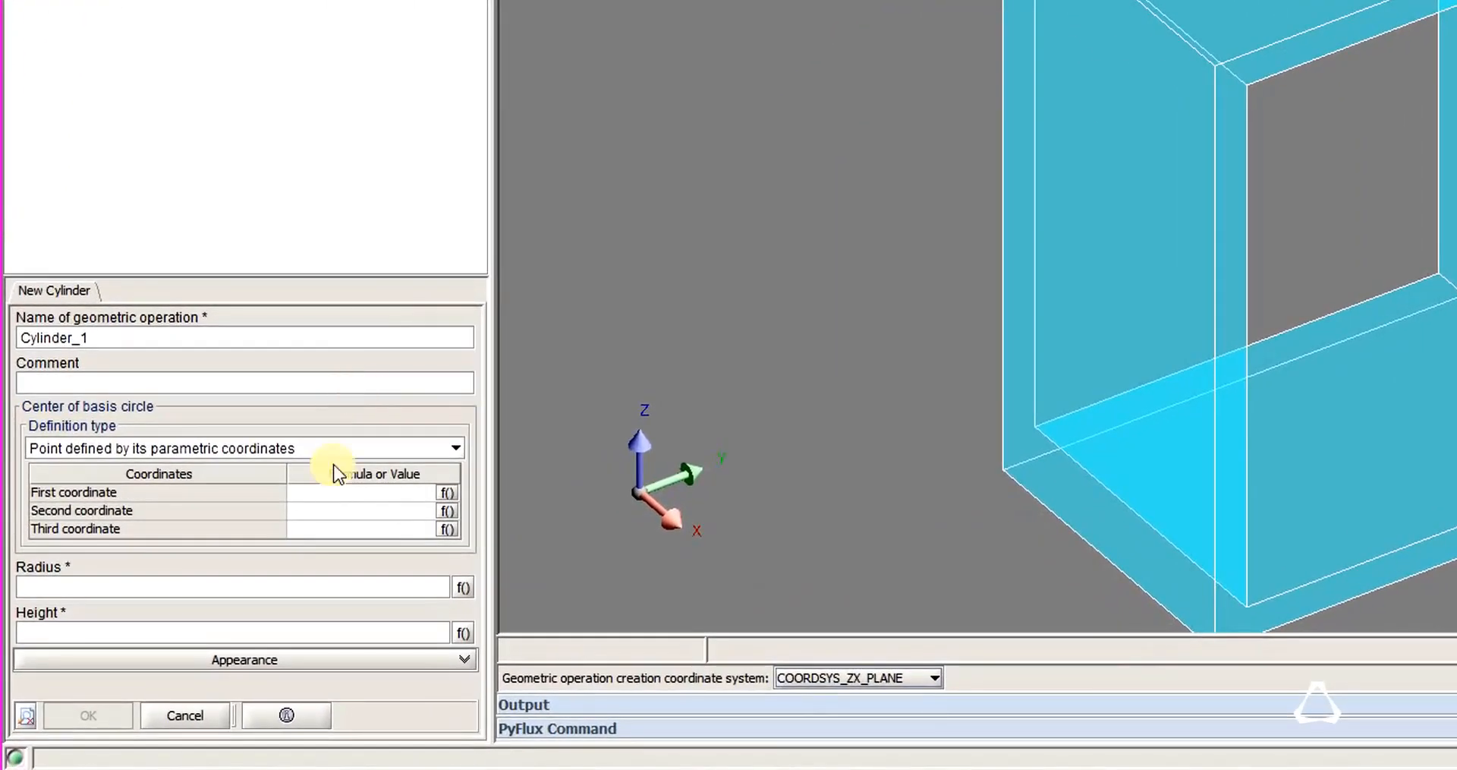
click(228, 584)
text(0)
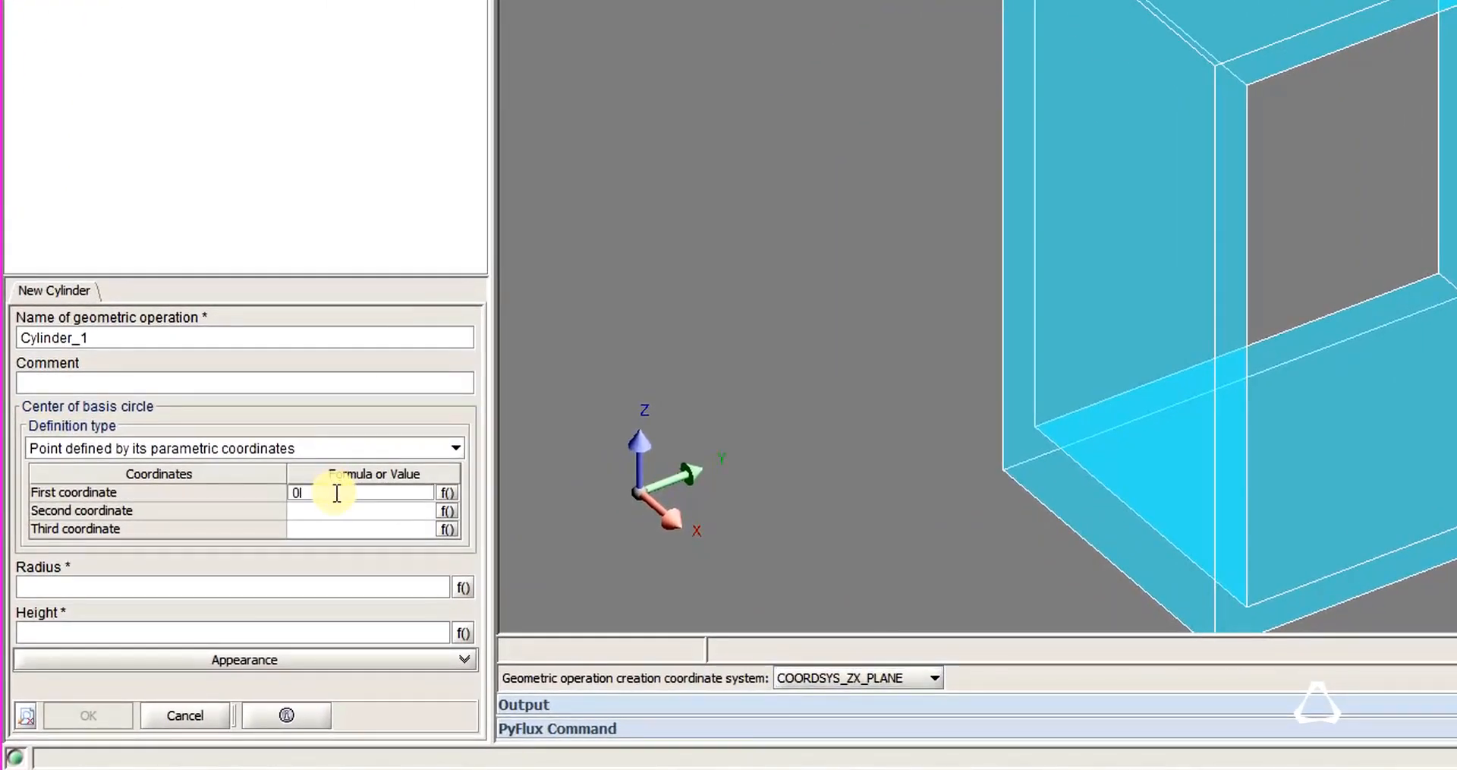
key(Return)
text(0)
key(Return)
text(-)
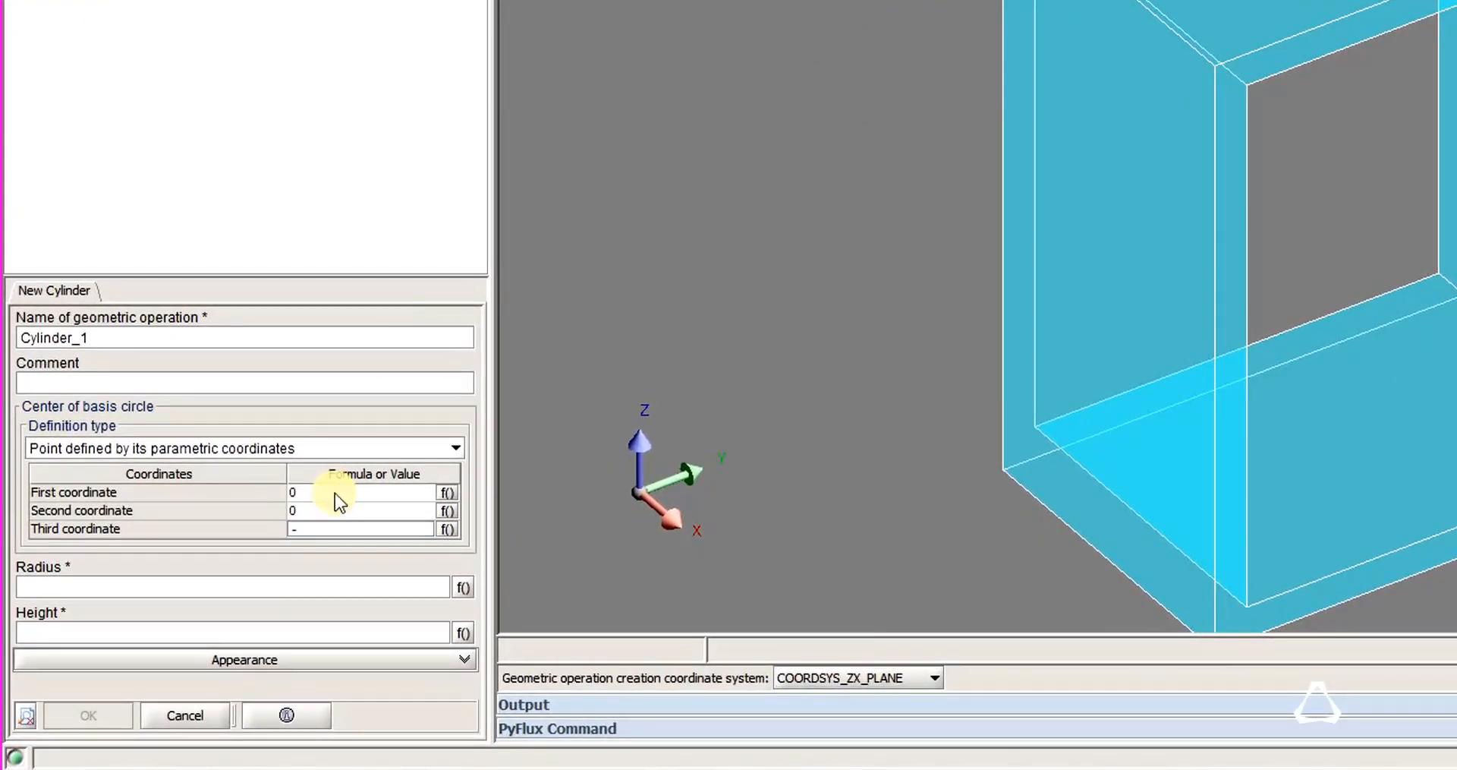
text(11.05)
key(Return)
Create the first cylinder with a radius of 4.35 and a height of 9.7.
text(4.35)
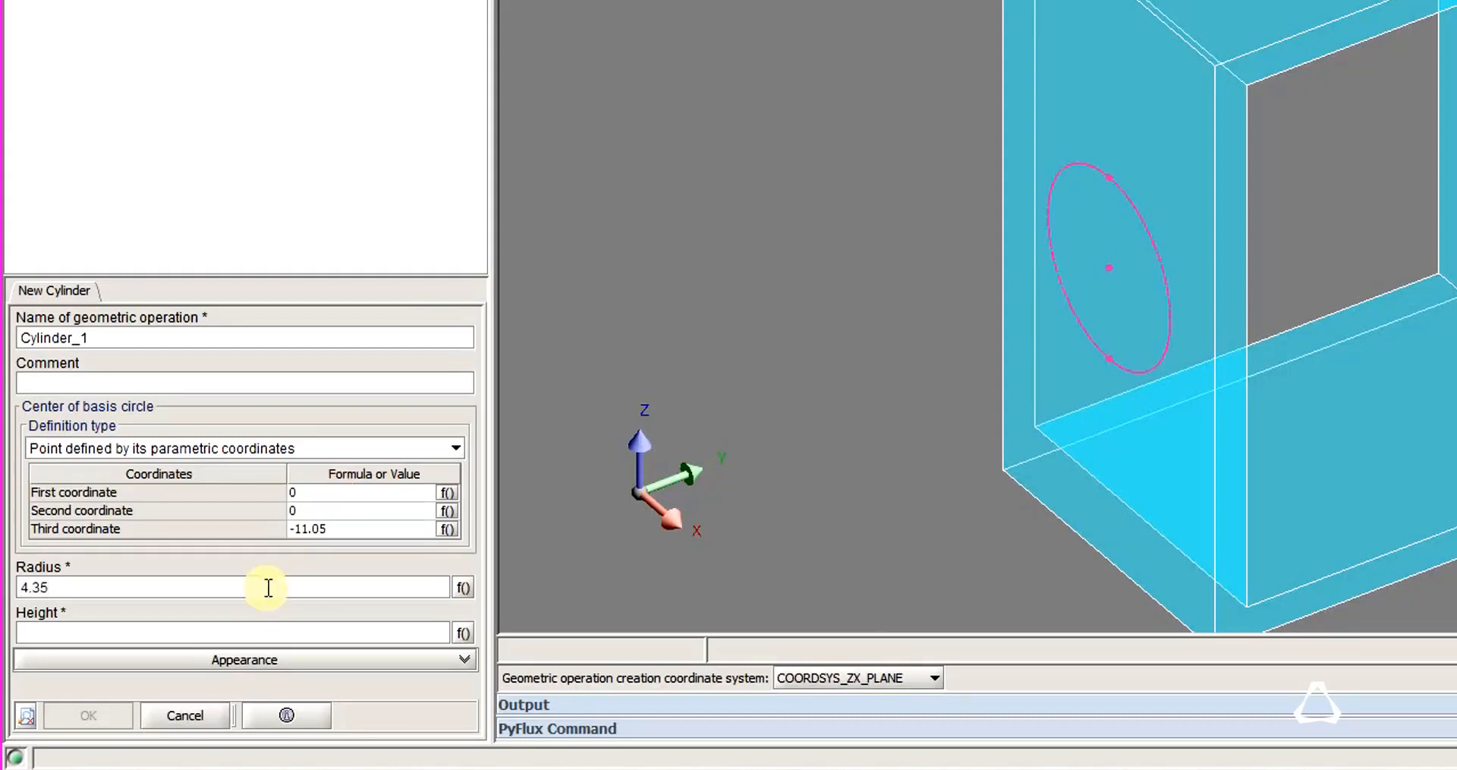
click(256, 635)
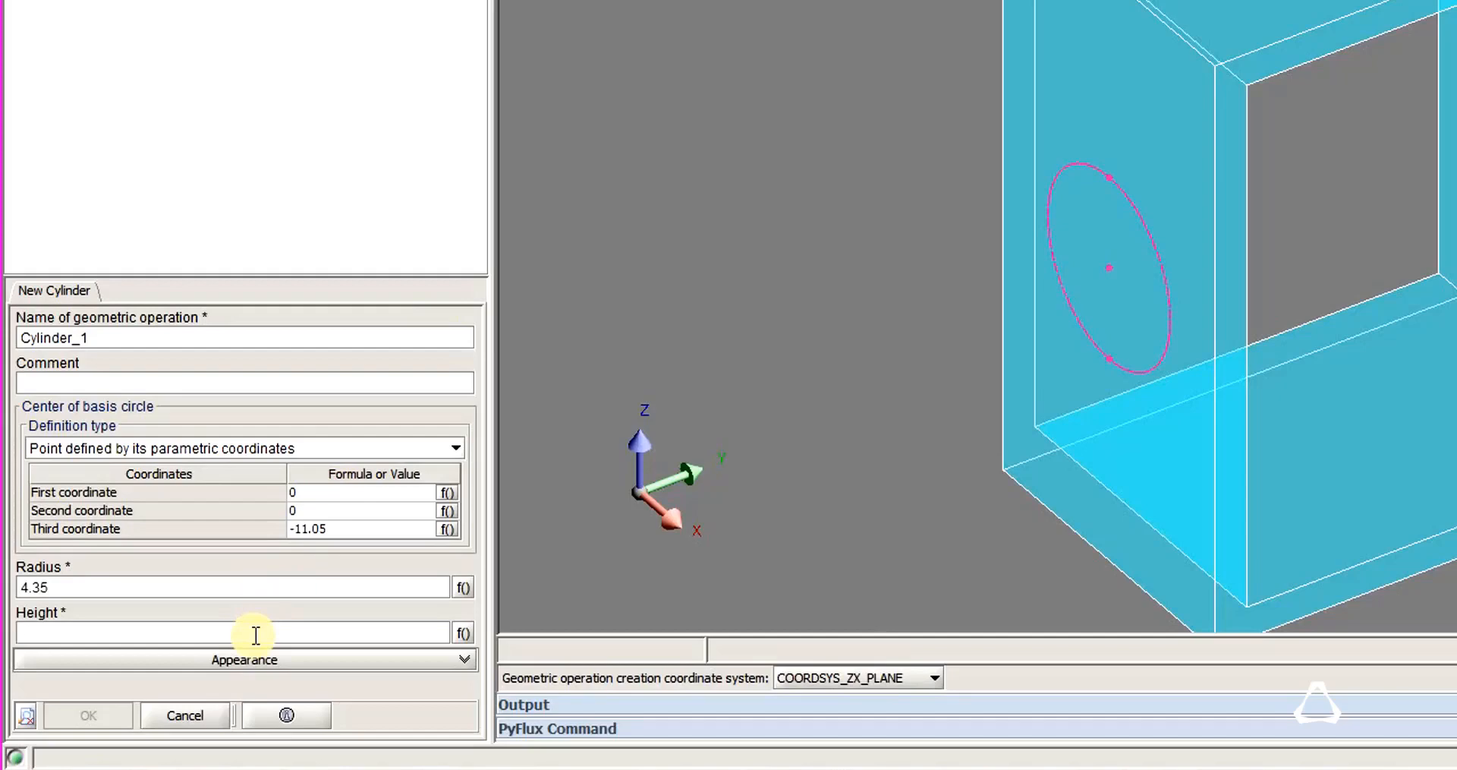
text(9.7)
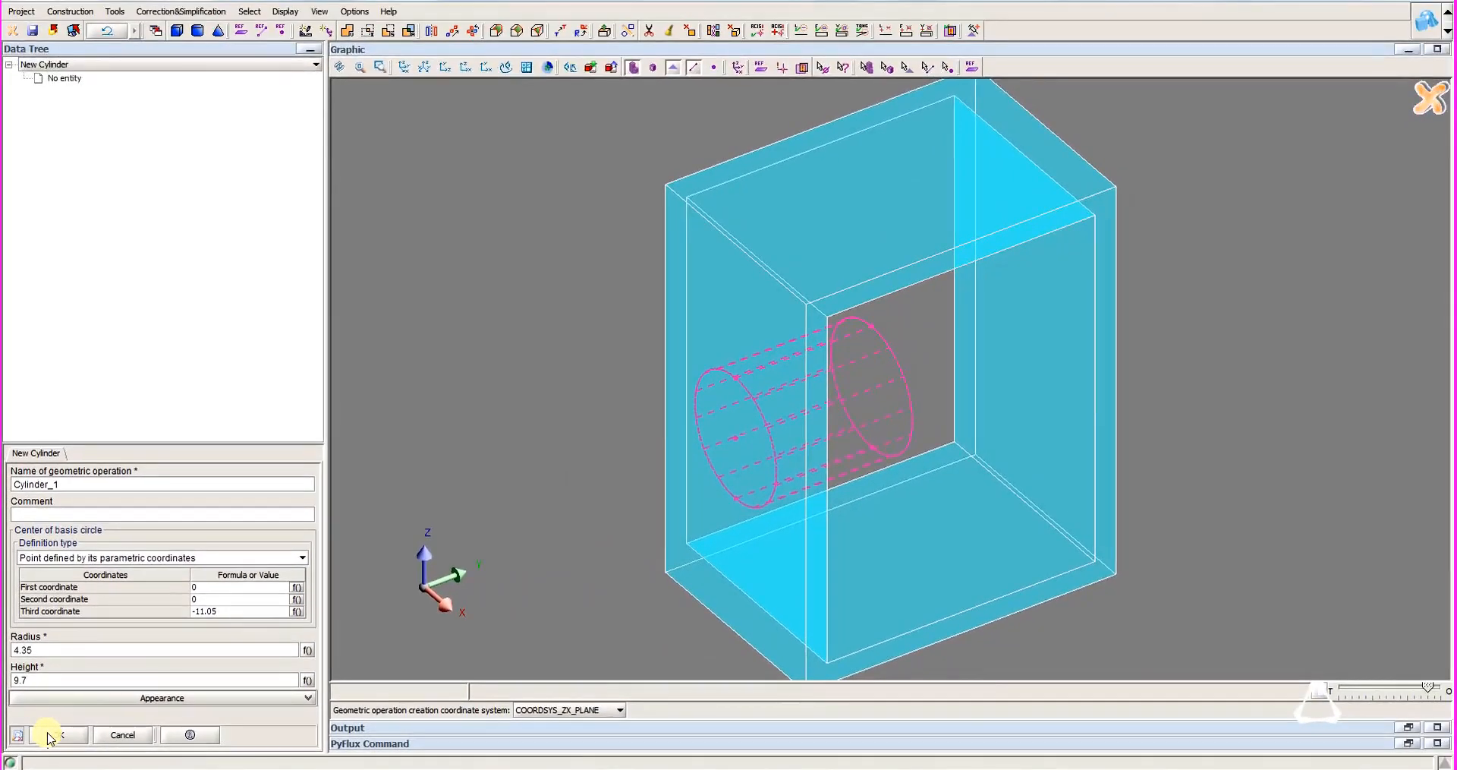
click(47, 735)
Start a second cylinder with its base circle centred at 0, 0, -11.05.
click(197, 31)
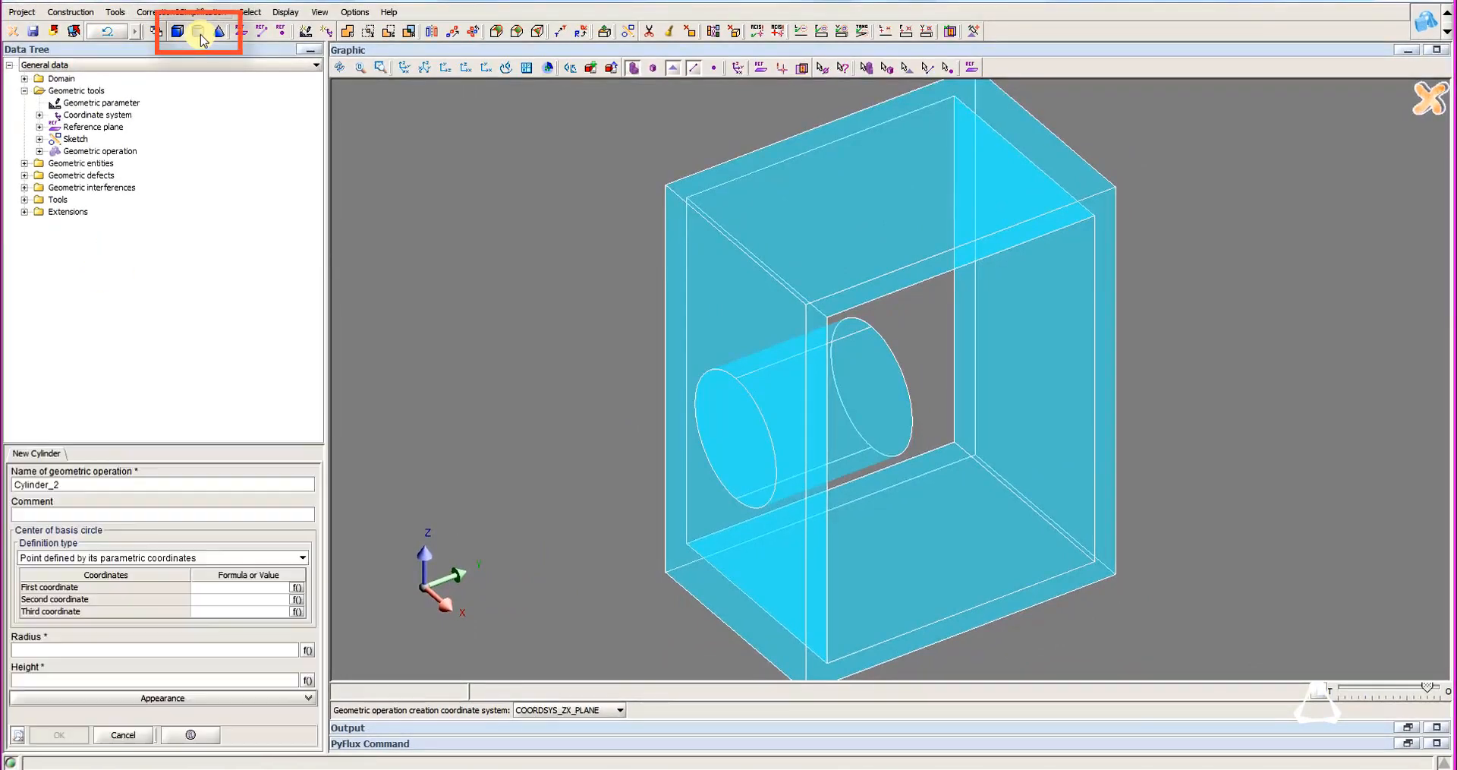
click(230, 588)
text(0)
key(Tab)
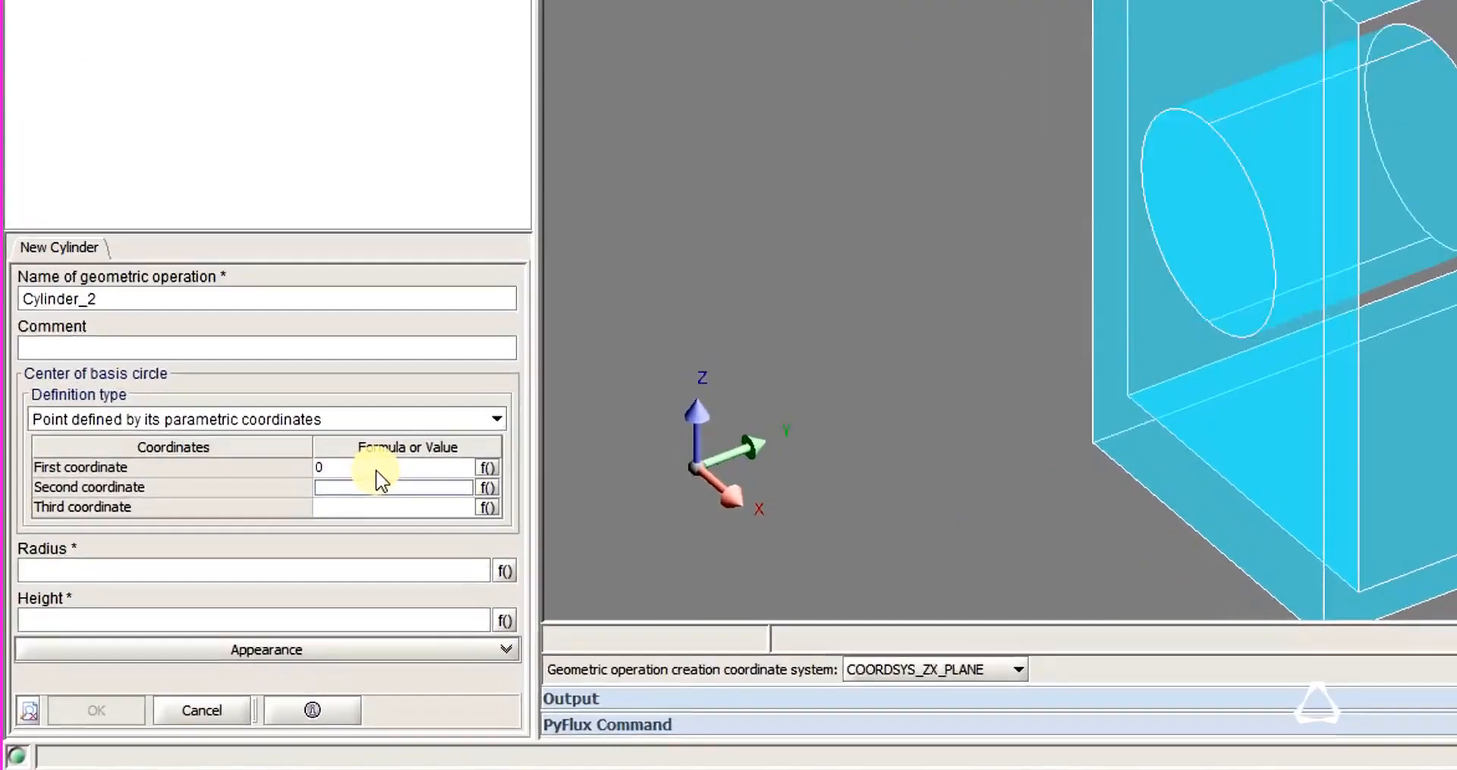
text(0)
key(Tab)
text(-11)
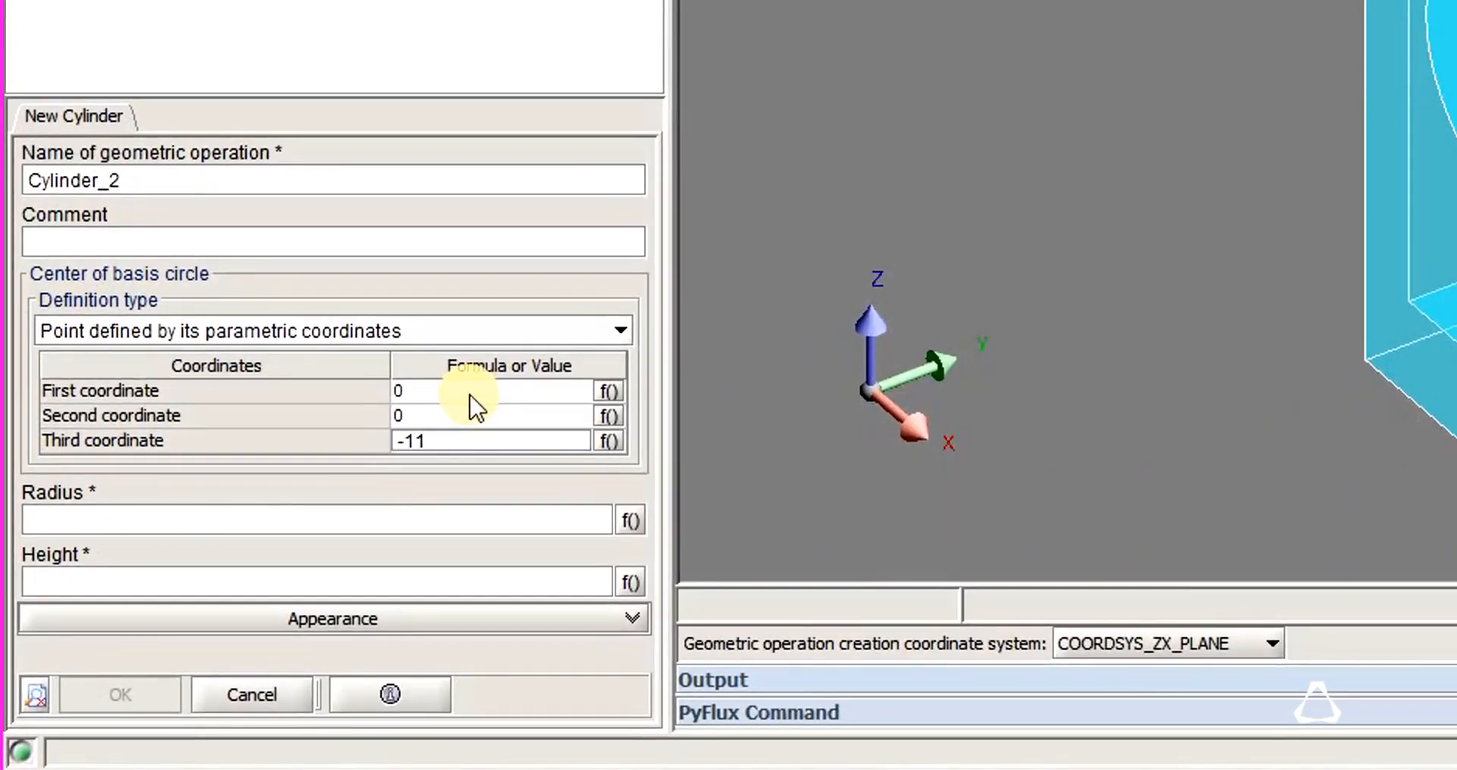
text(.05)
key(Tab)
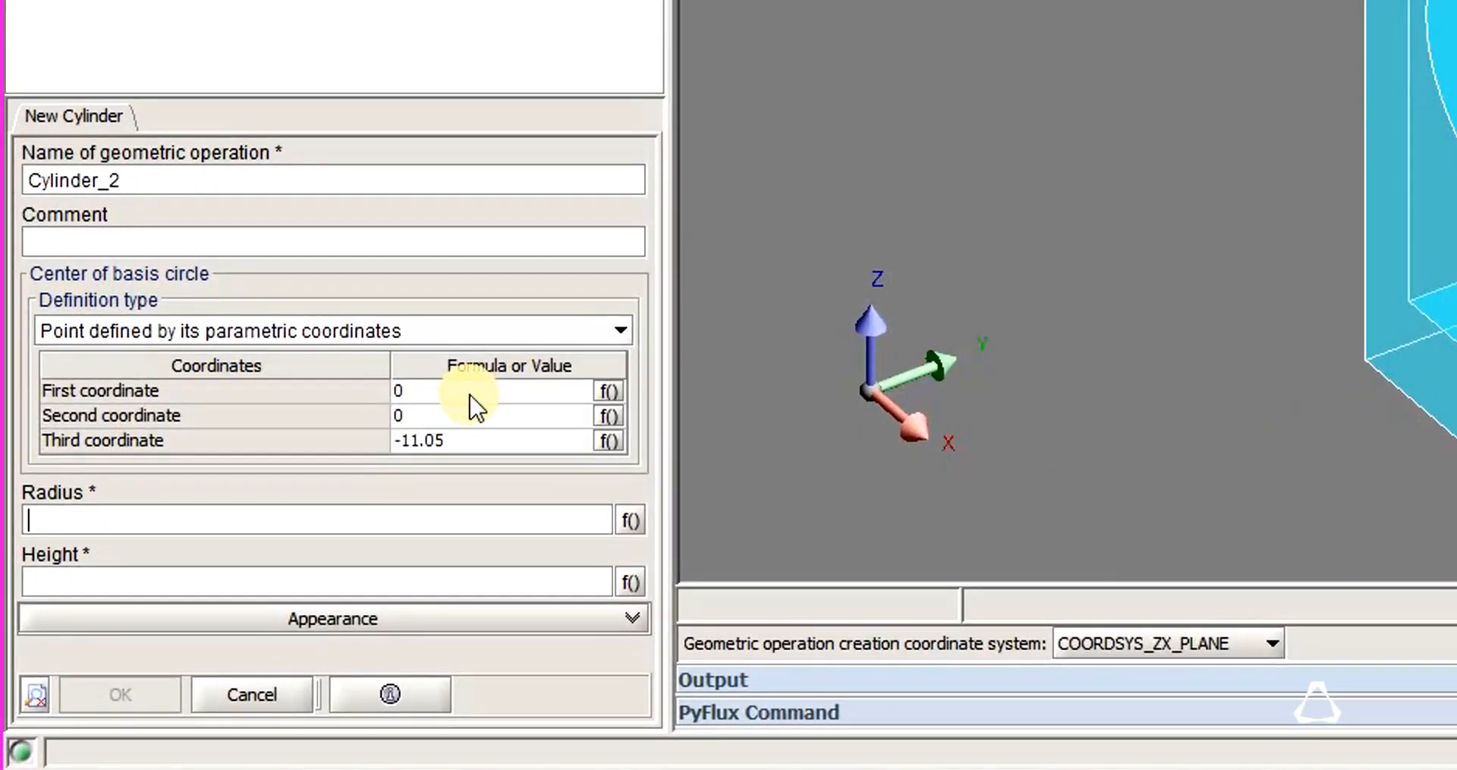
Create the second cylinder with a radius of 5.65 and a height of 9.7.
text(5.65)
click(72, 574)
text(9.)
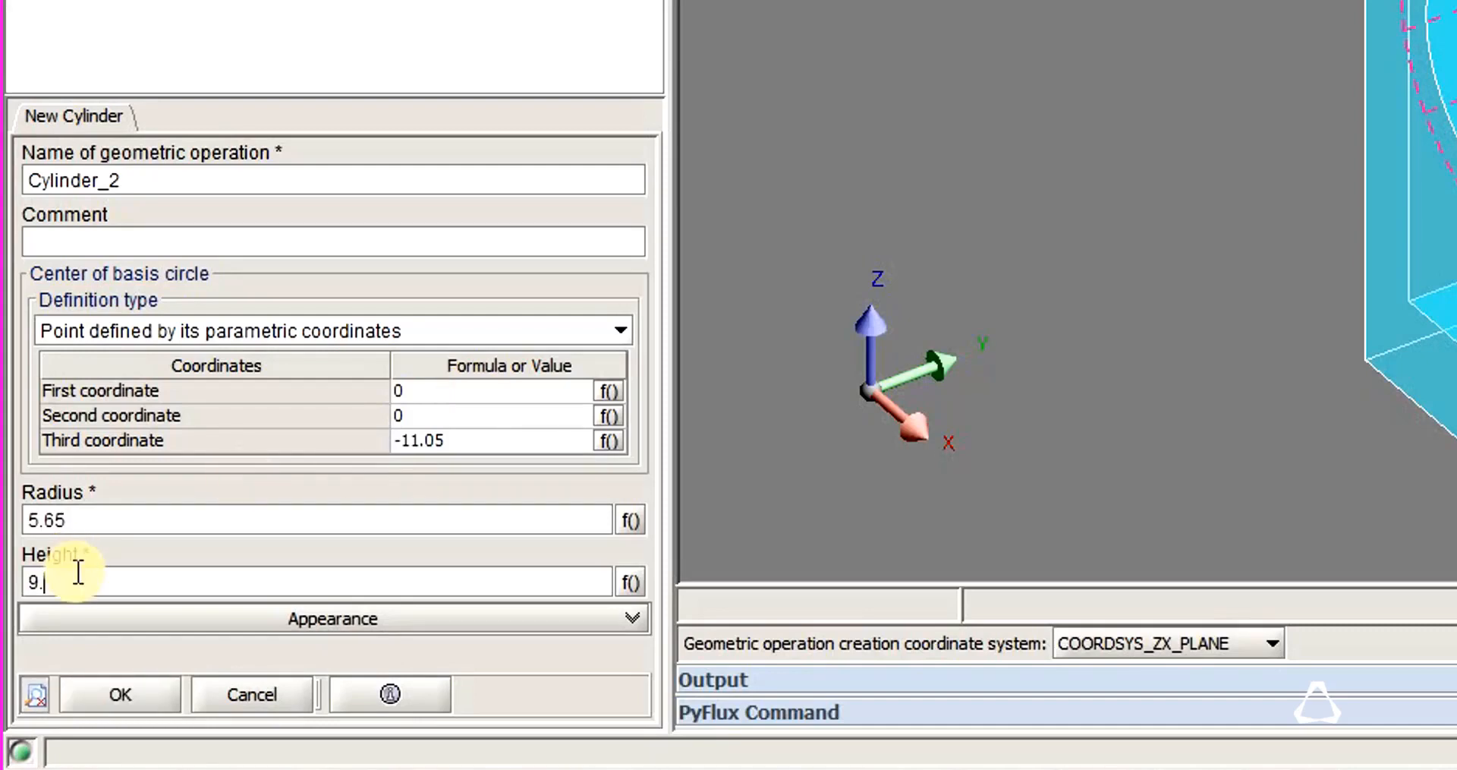
text(7)
click(103, 704)
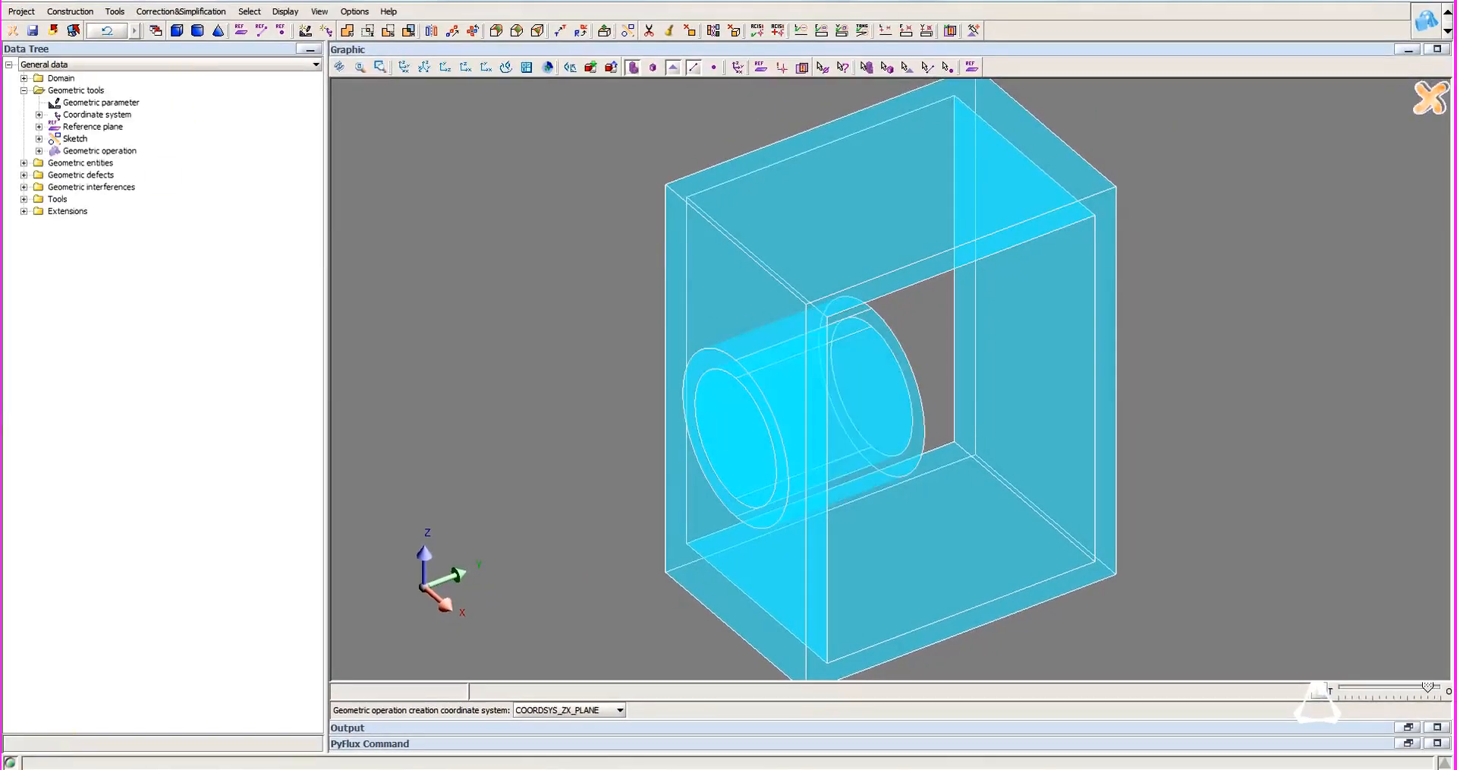
Start a new symmetry operation with OBJ_CYLINDER_1 and OBJ_CYLINDER_2 as the objects to propagate.
click(176, 16)
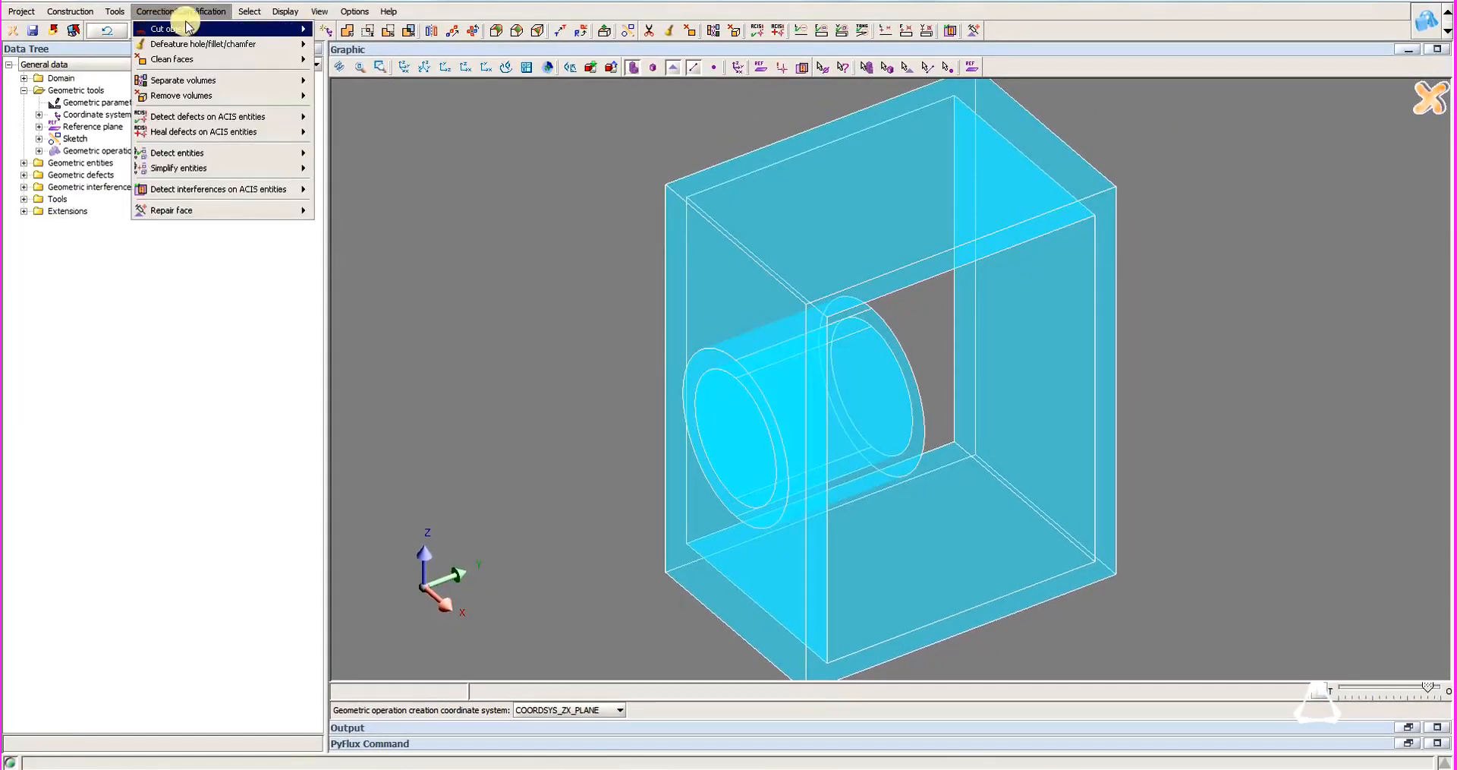
mouse_move(111, 12)
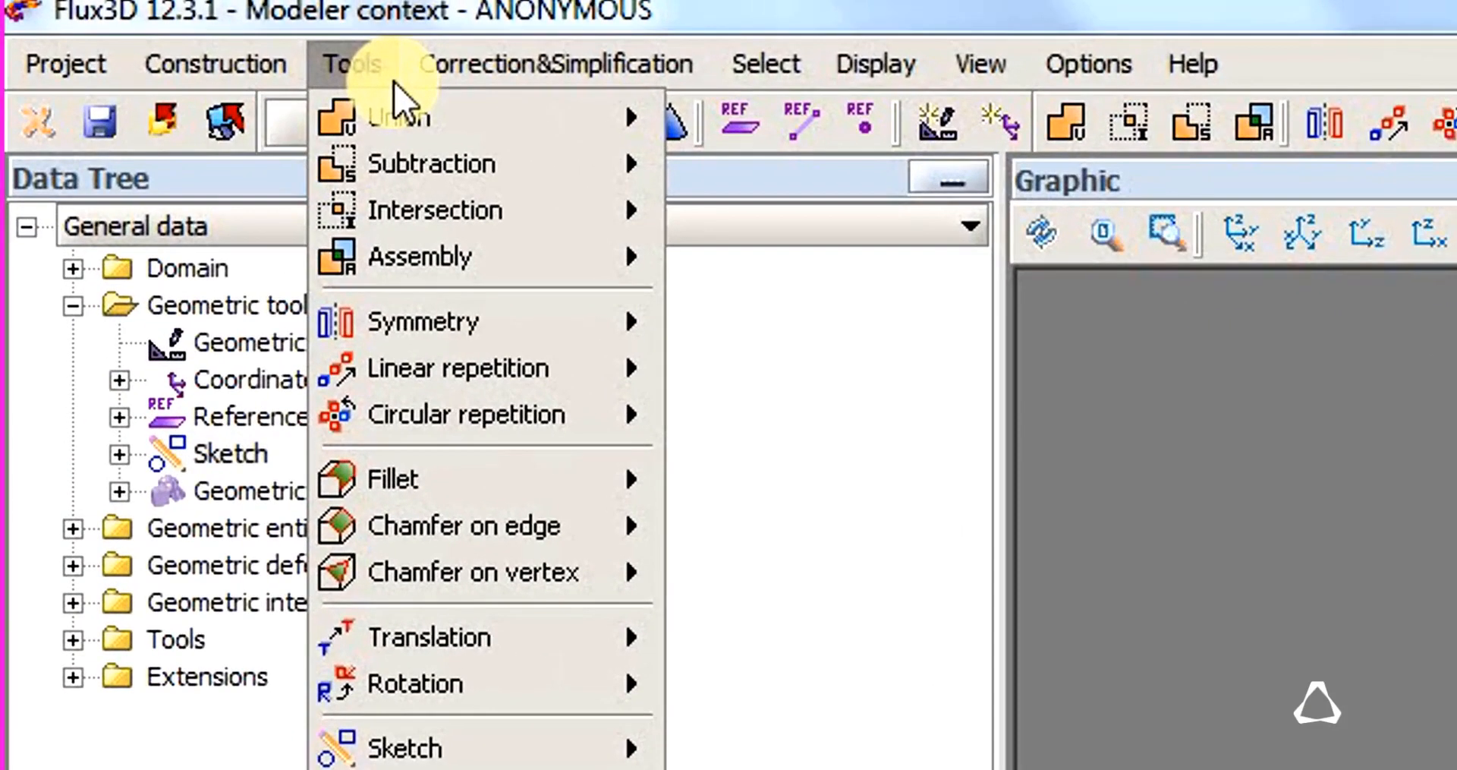
mouse_move(570, 331)
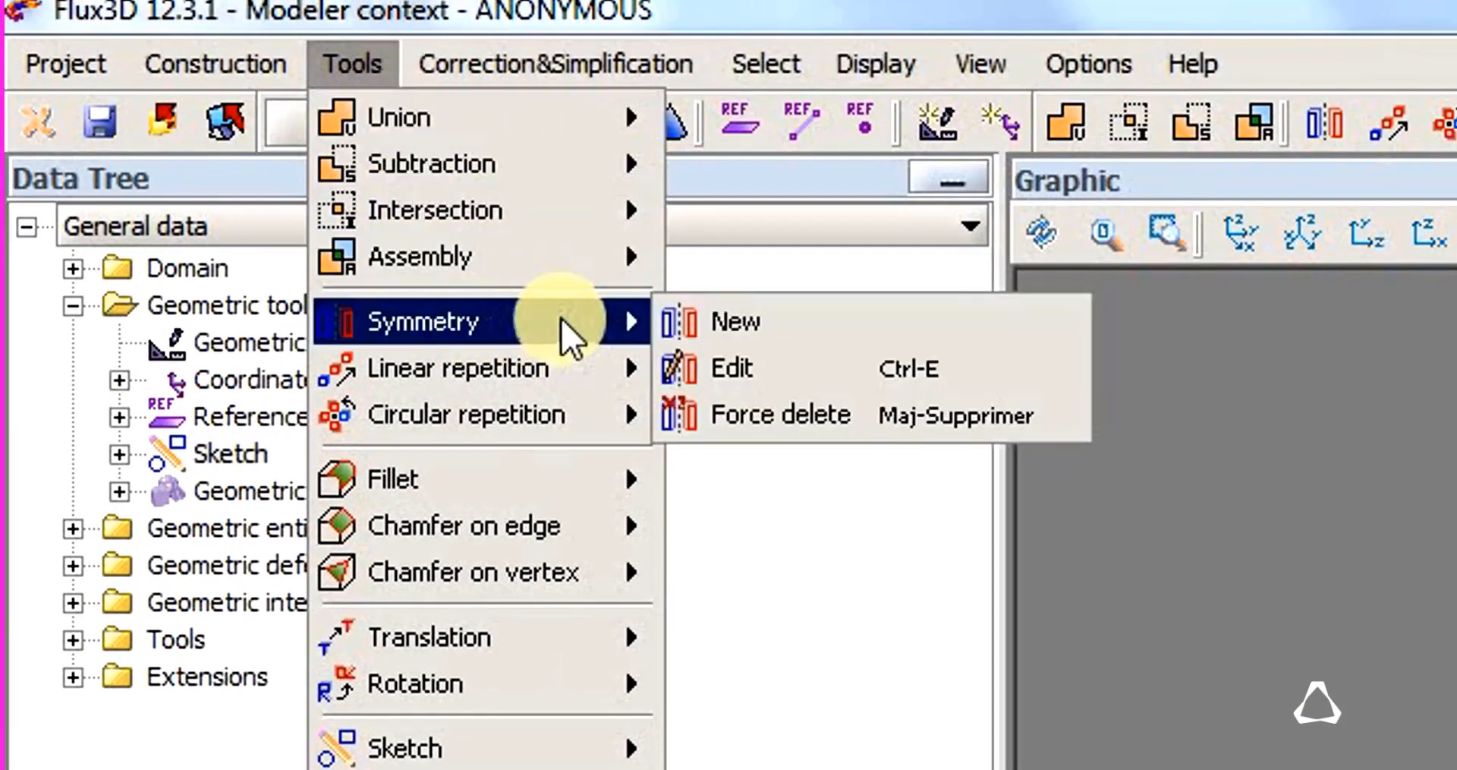
click(847, 331)
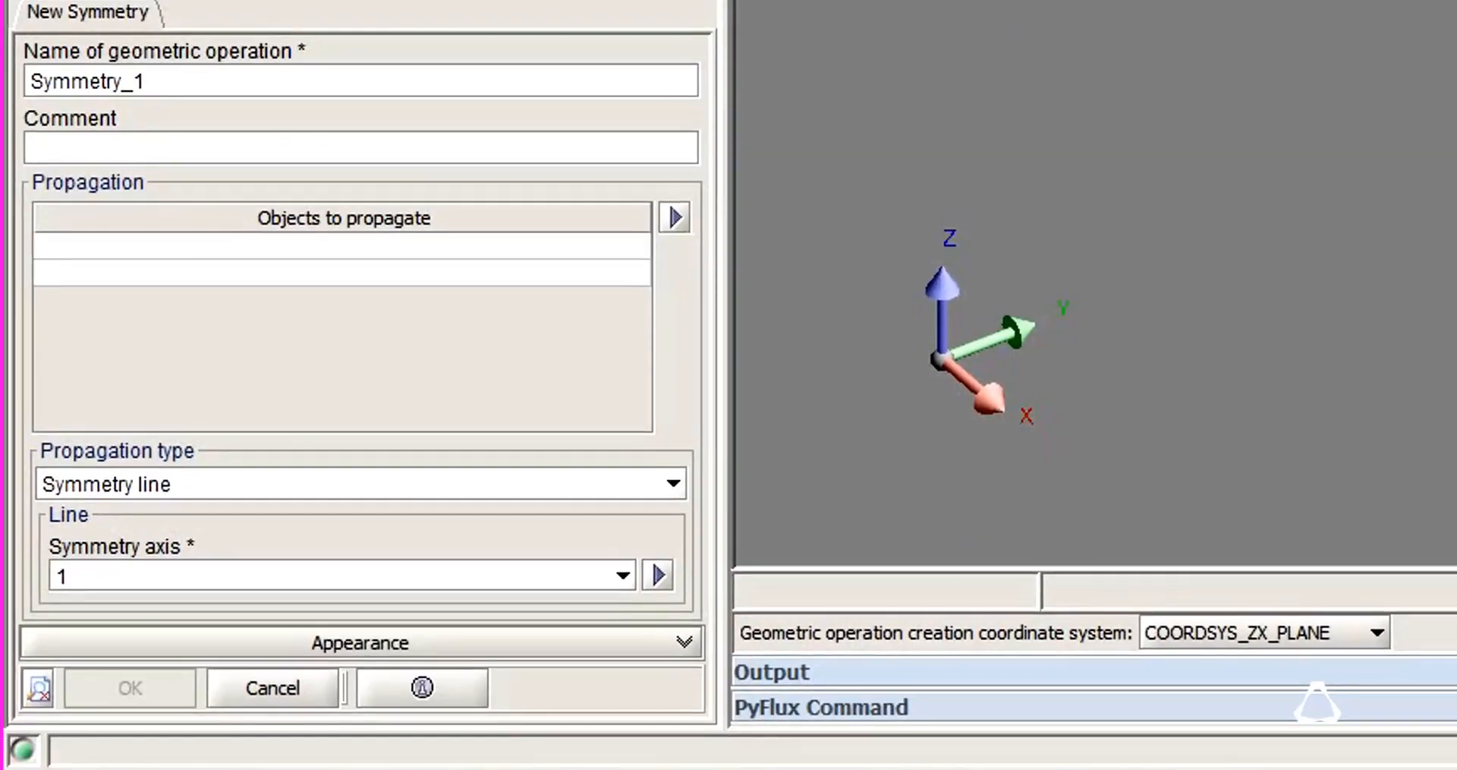
click(270, 241)
click(285, 329)
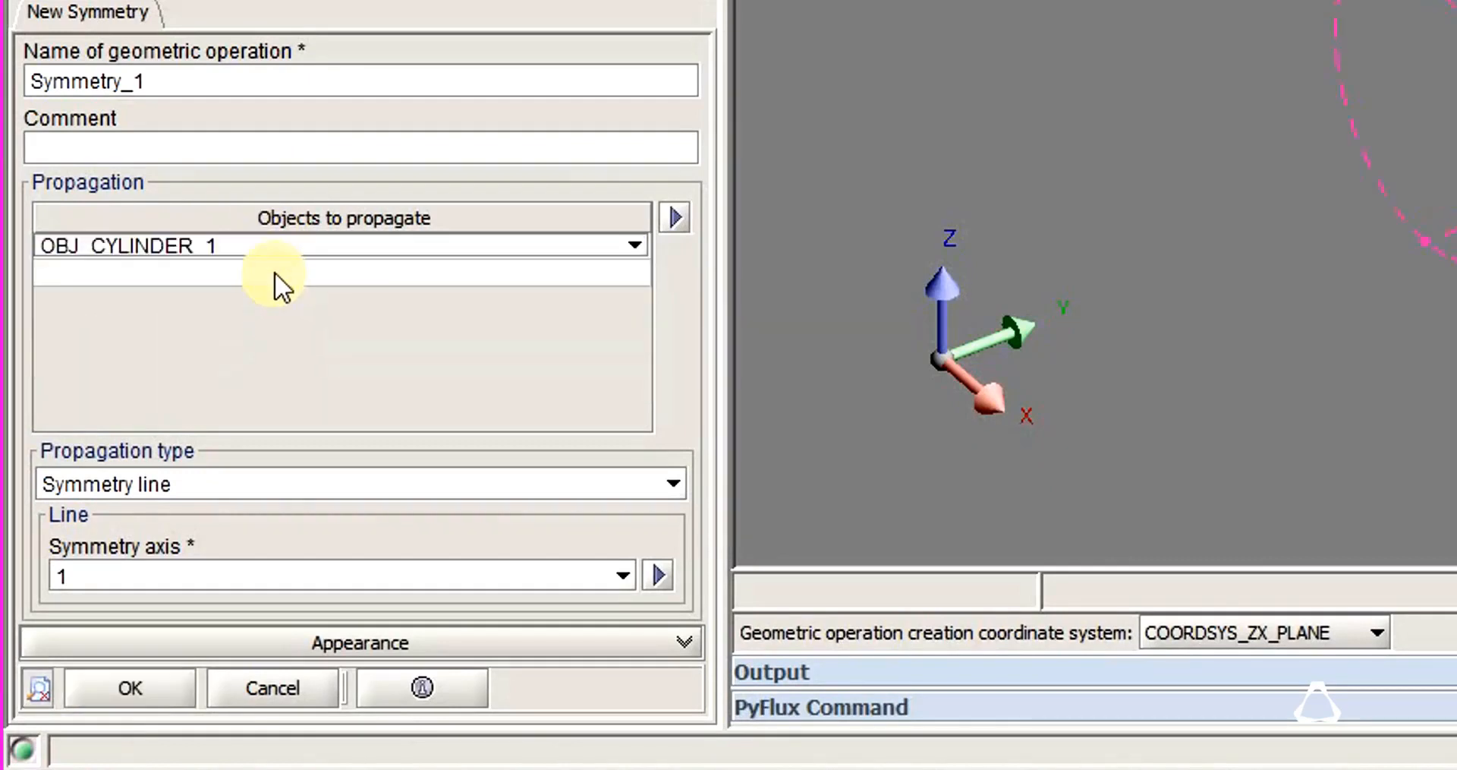
click(274, 272)
click(233, 388)
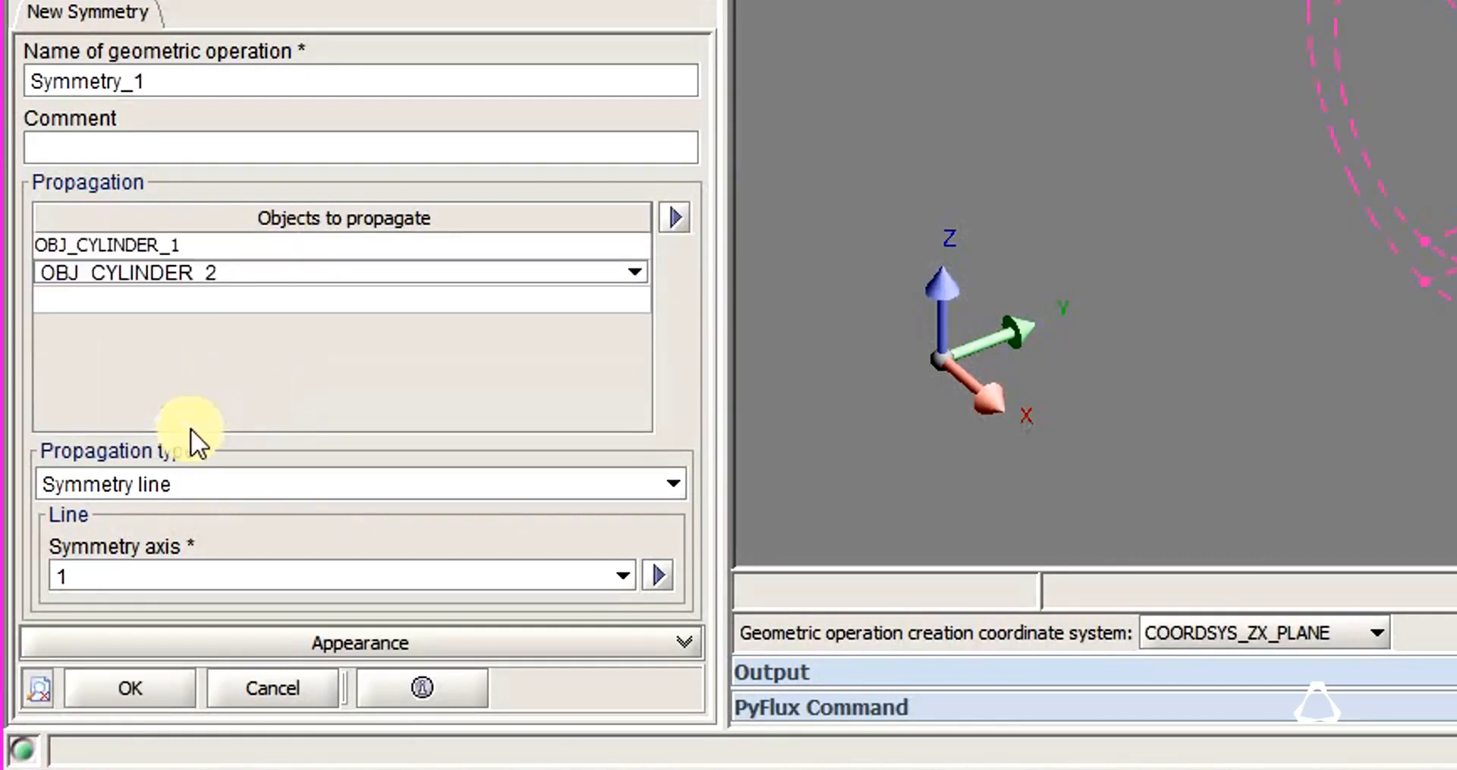
Set the propagation type to Symmetry reference plane and mirror both cylinders about ZX_PLANE.
click(155, 478)
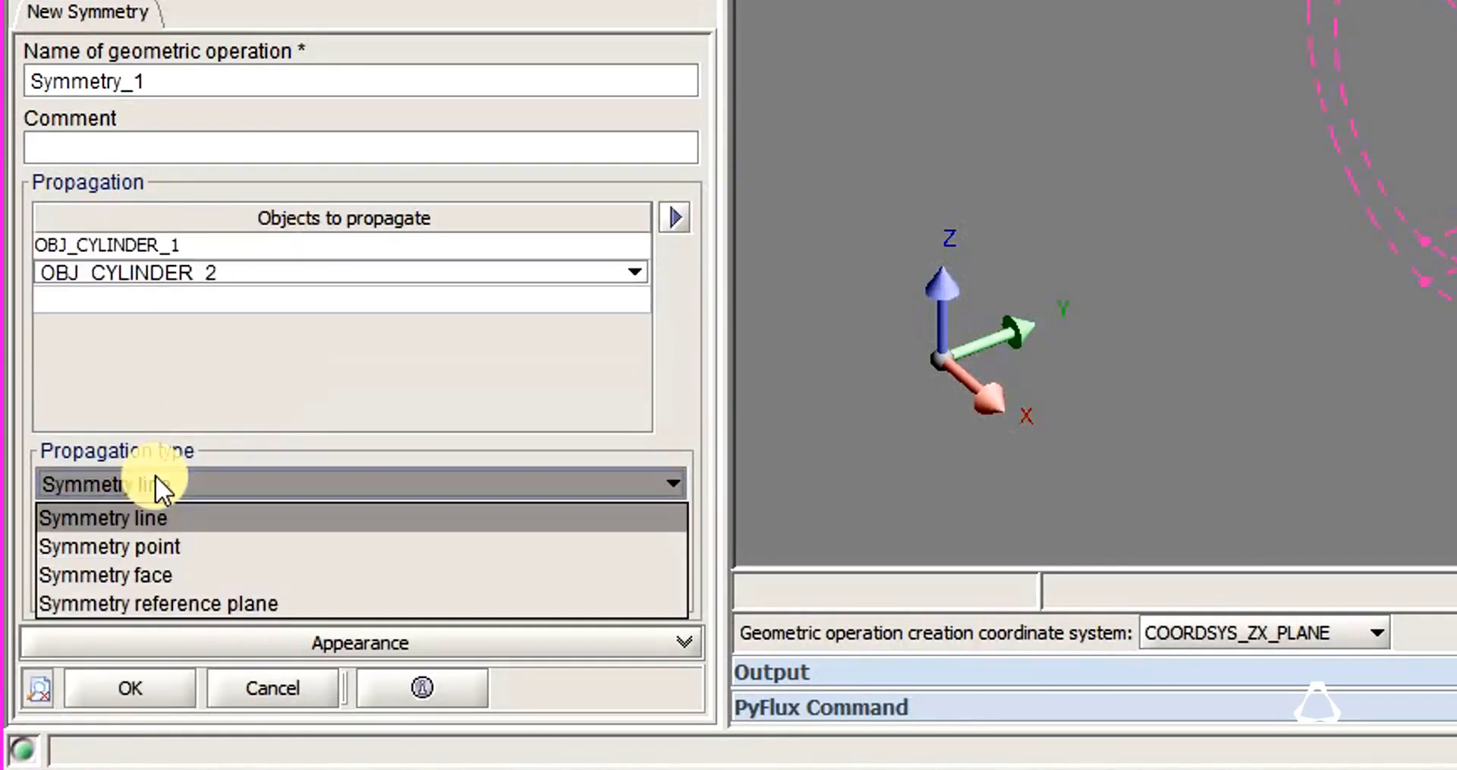
click(181, 603)
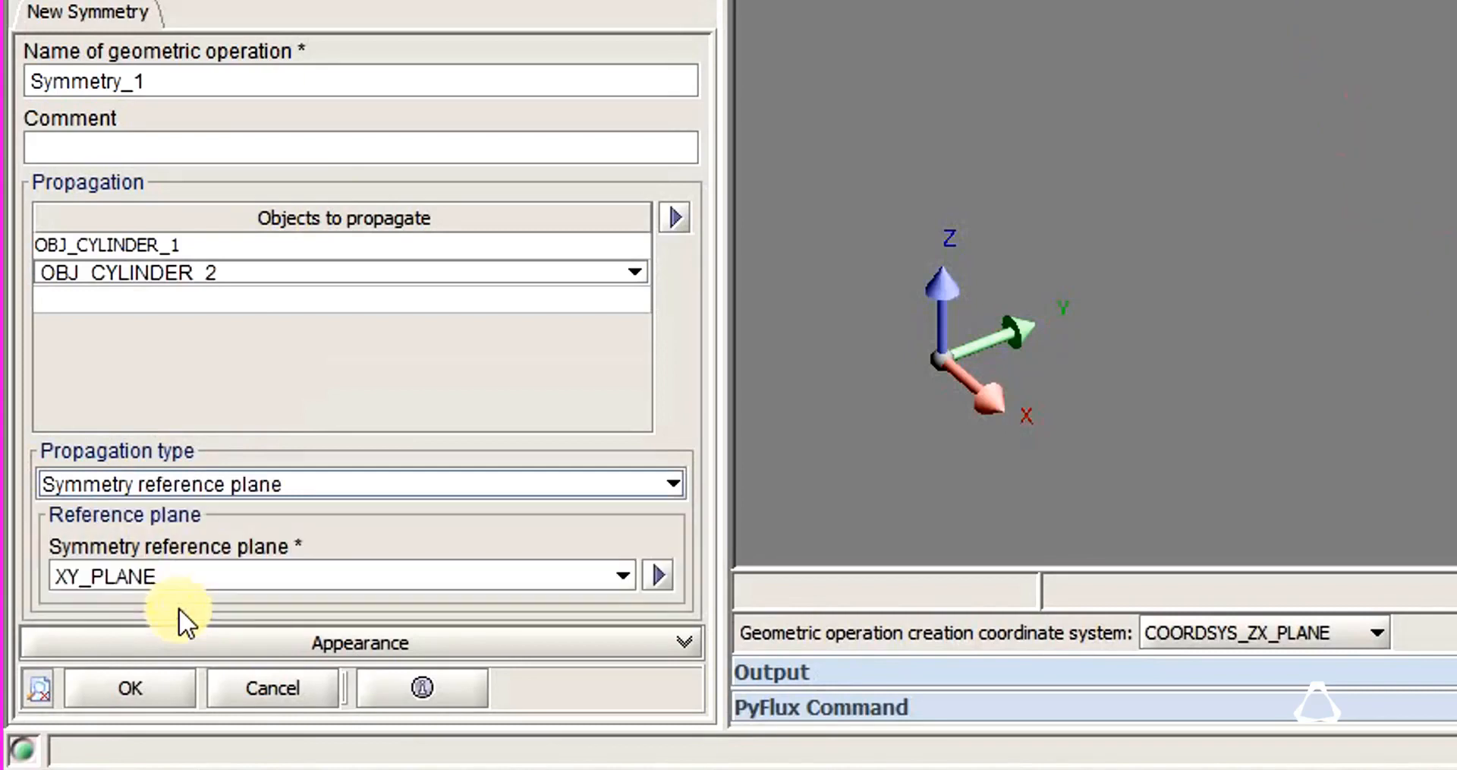
click(196, 572)
click(166, 666)
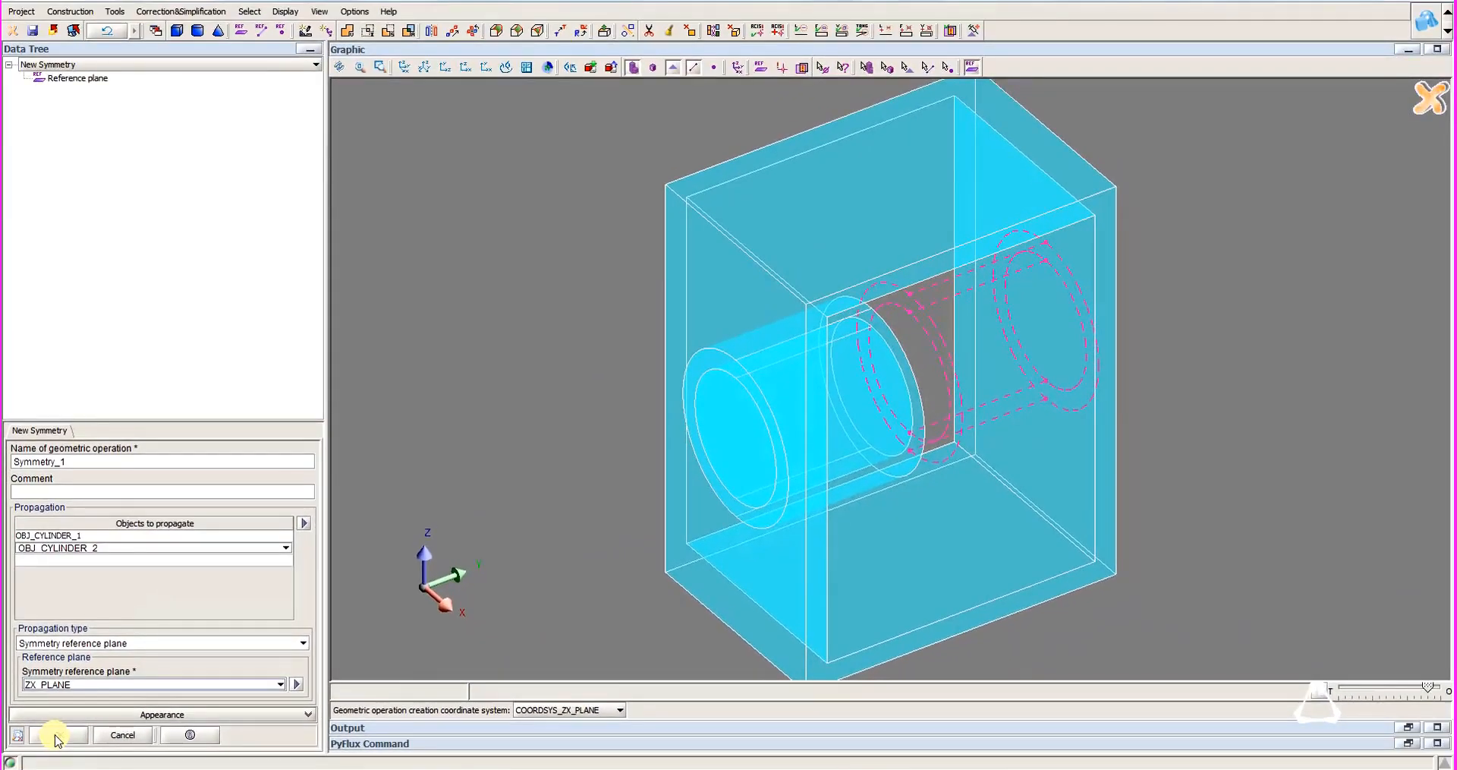
click(57, 736)
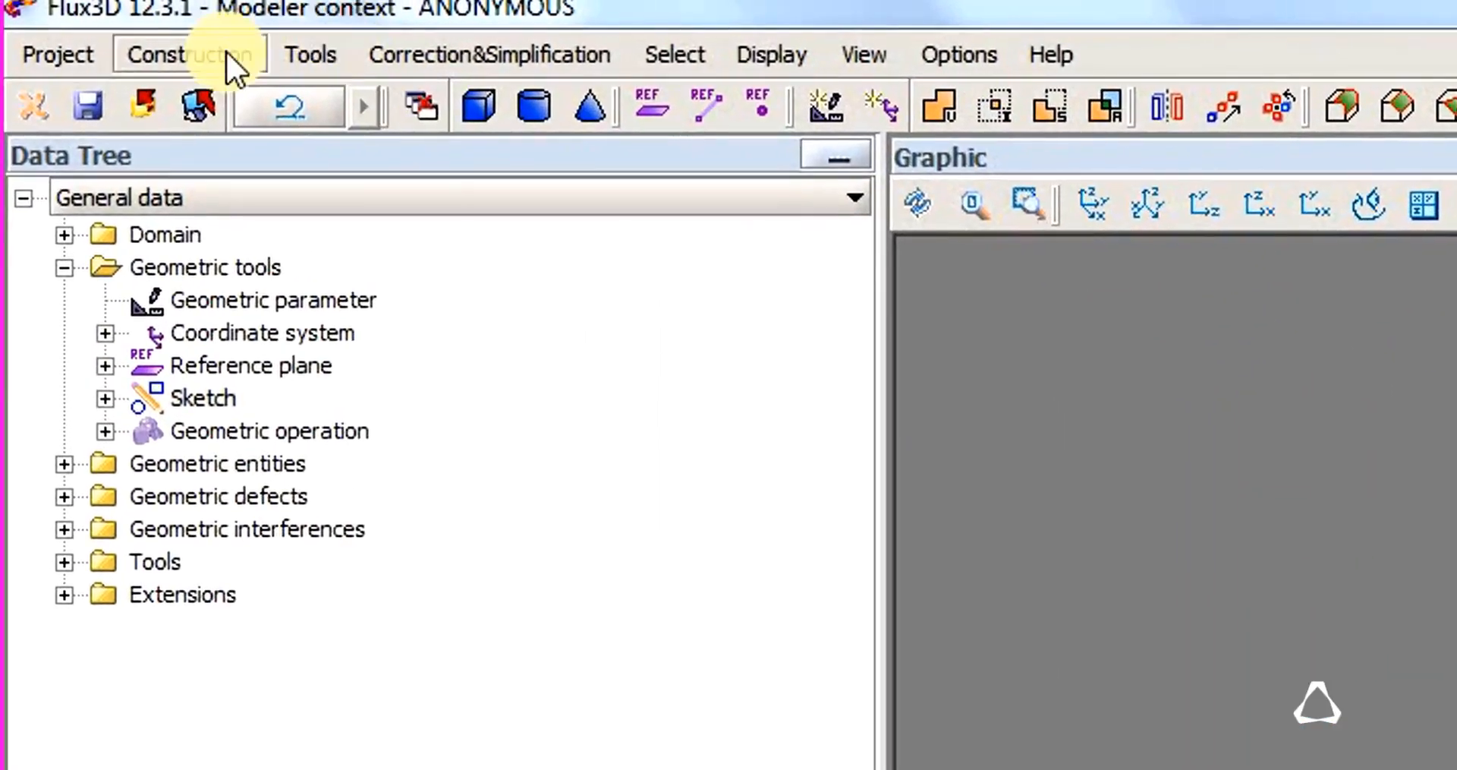
Start a new union operation with OBJ_EXTRUDE_1 as the master object.
click(112, 13)
mouse_move(357, 101)
click(668, 102)
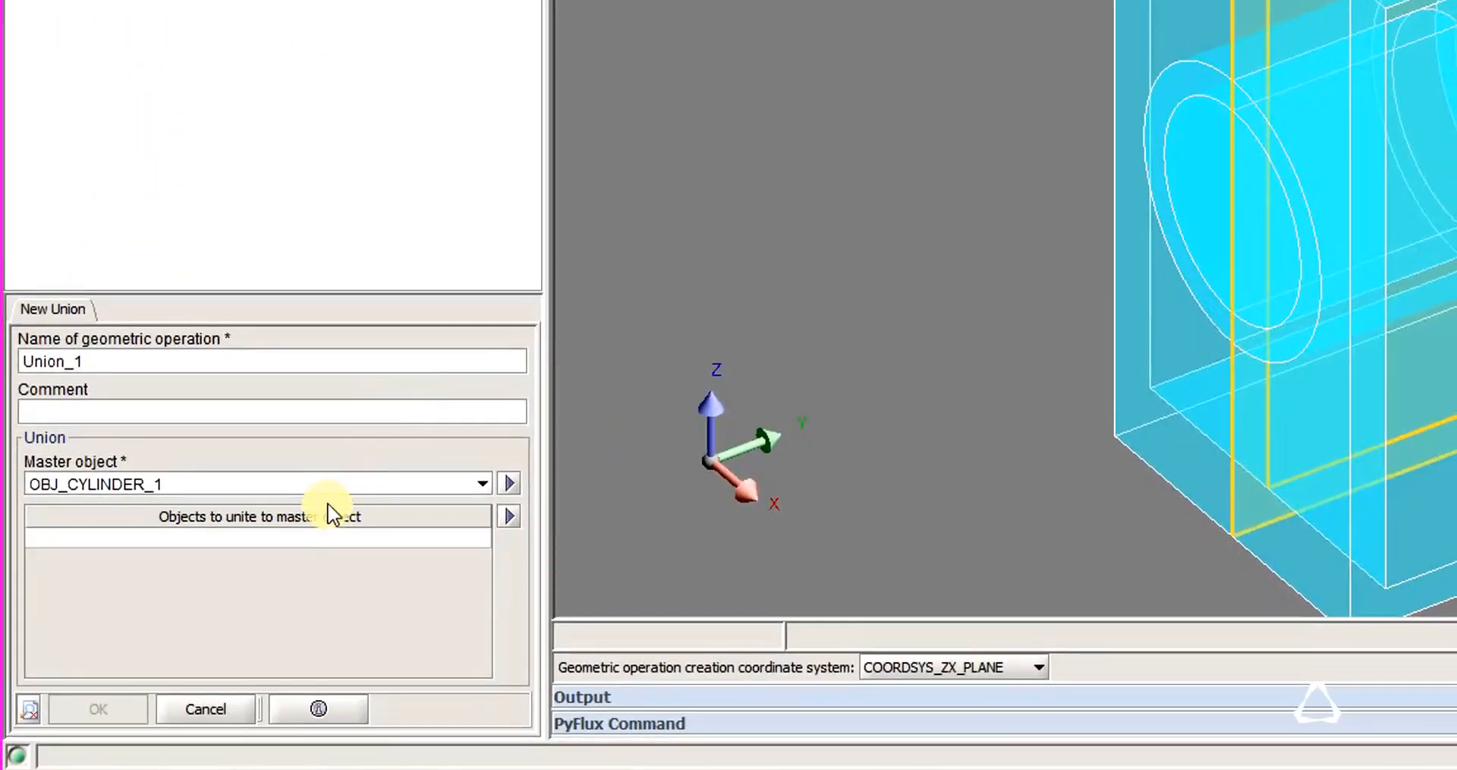
click(1367, 559)
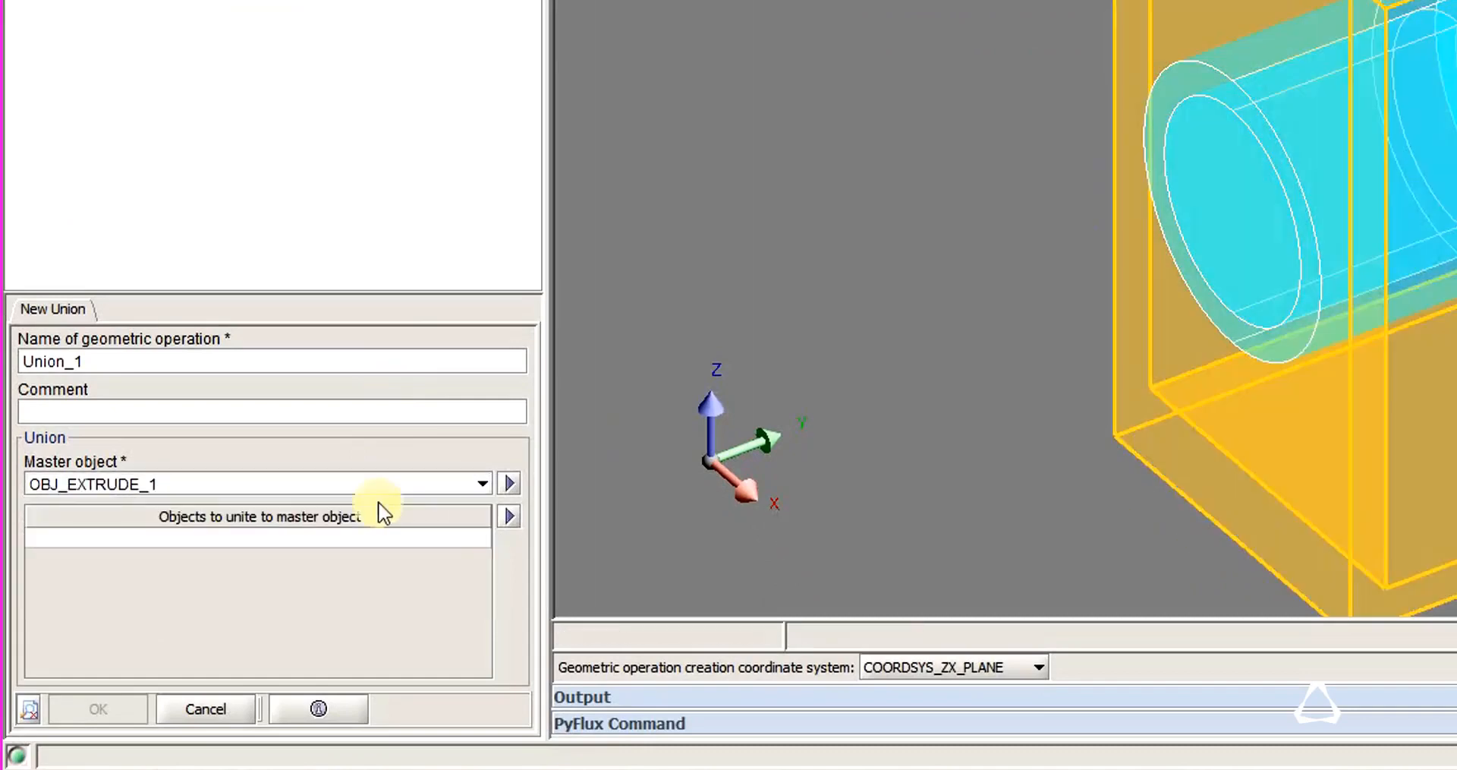
Unite OBJ_CYLINDER_2 and OBJ_SYMMETRY_1_2 to the extruded master object.
click(156, 540)
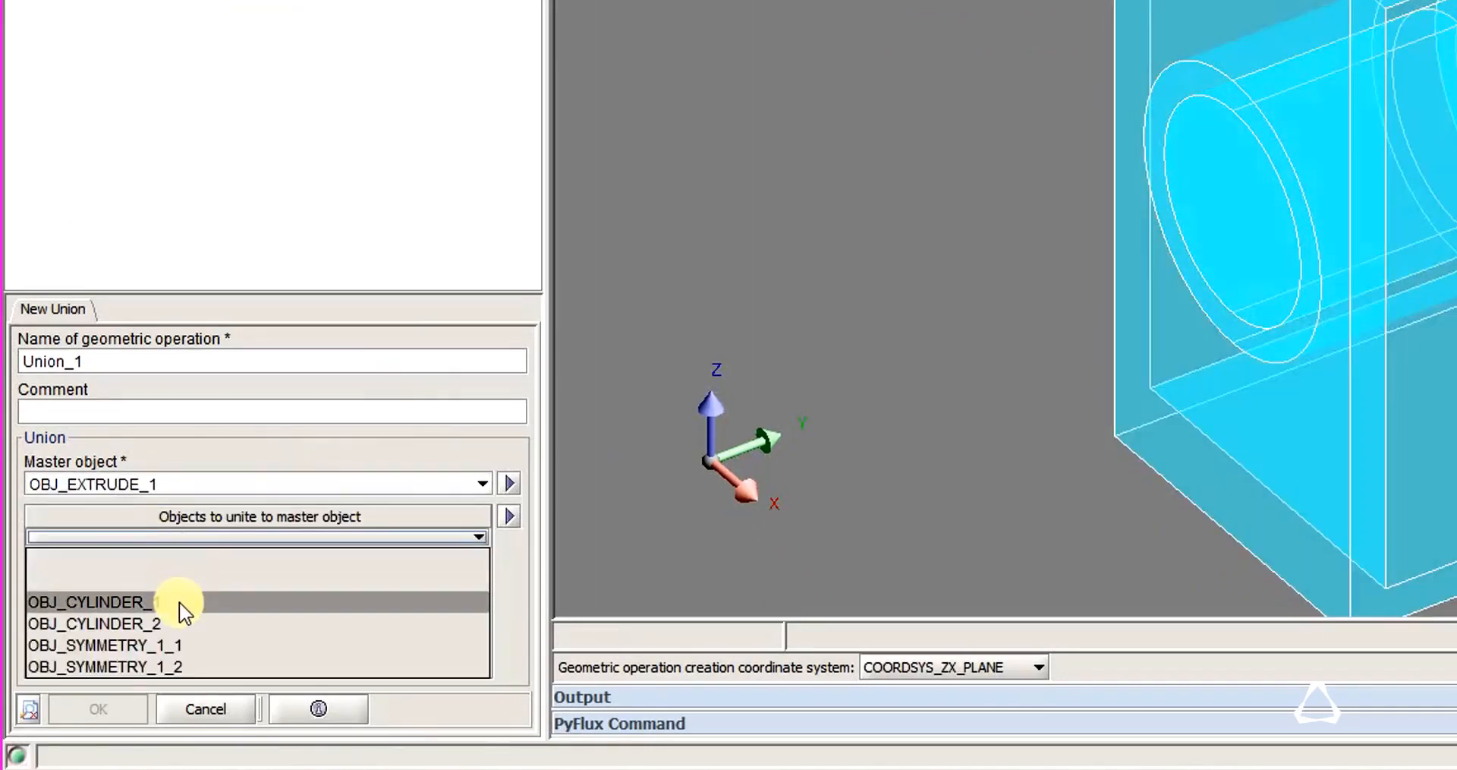
click(179, 602)
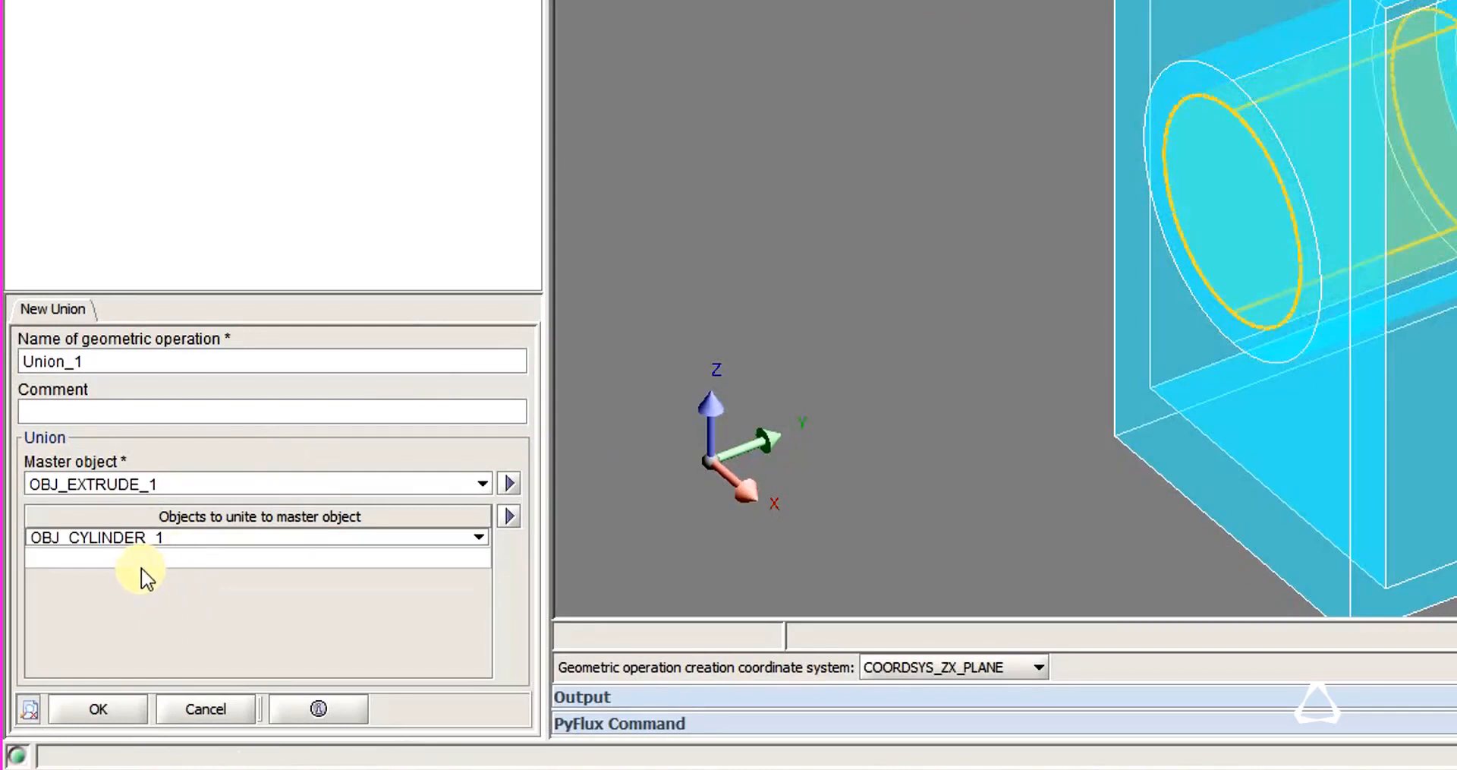
click(177, 541)
click(156, 615)
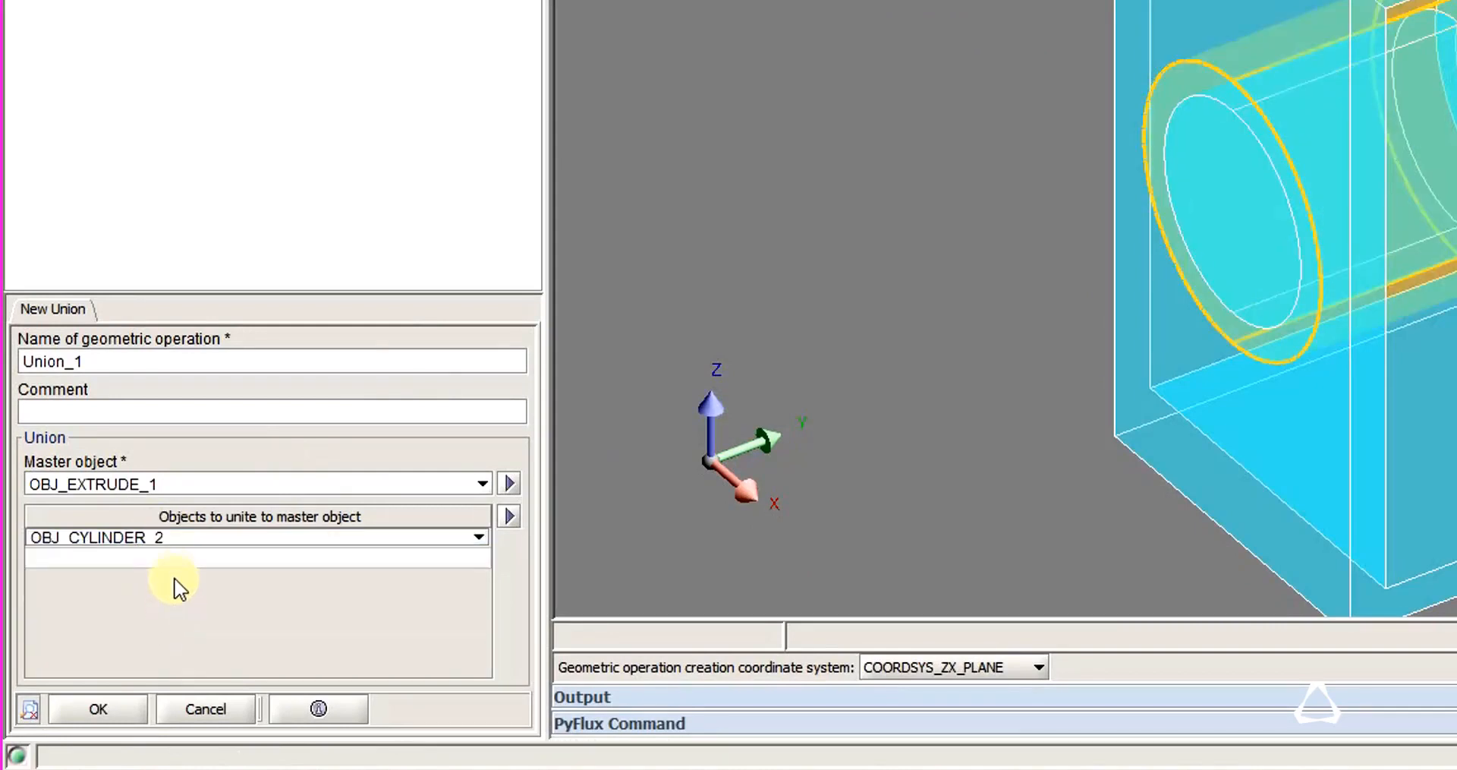
click(201, 560)
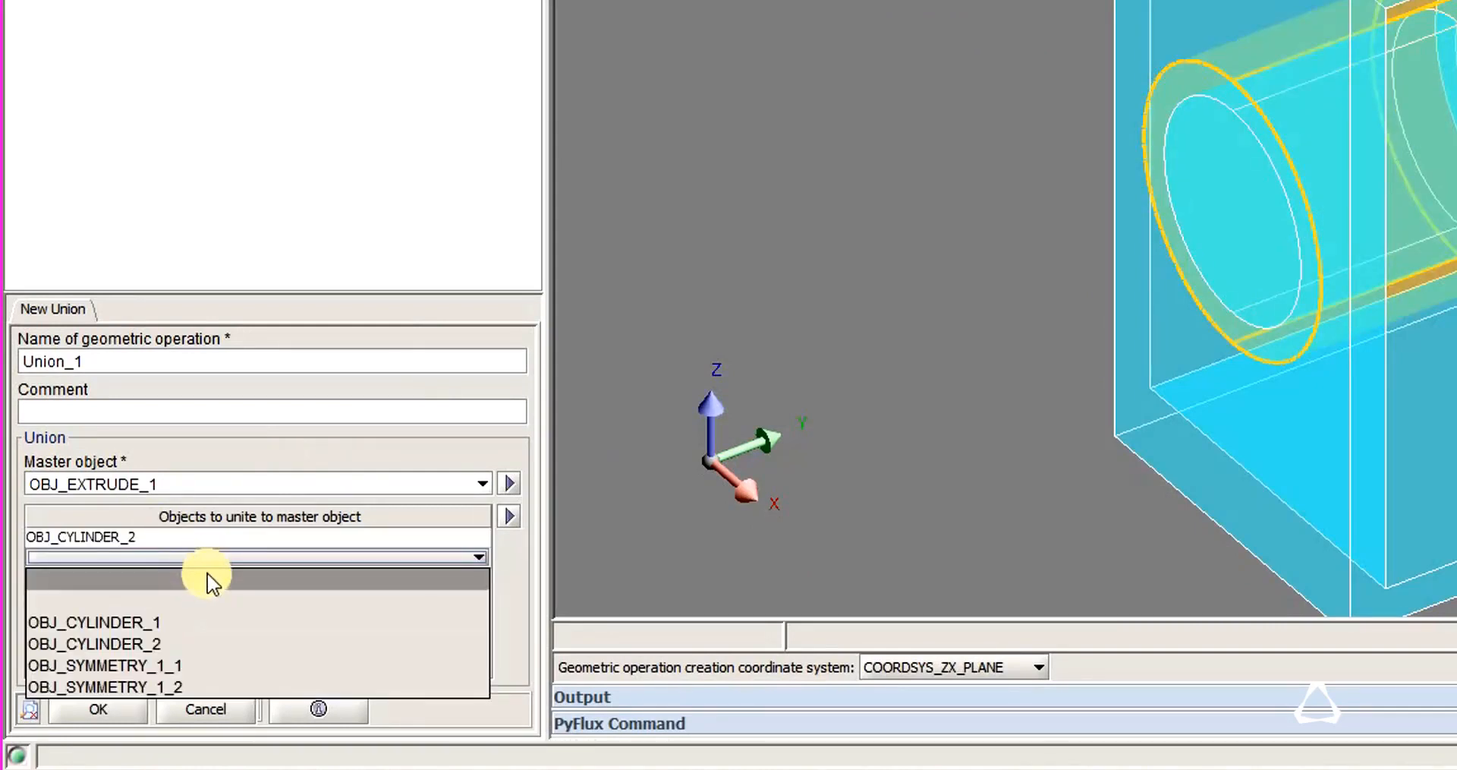
click(195, 687)
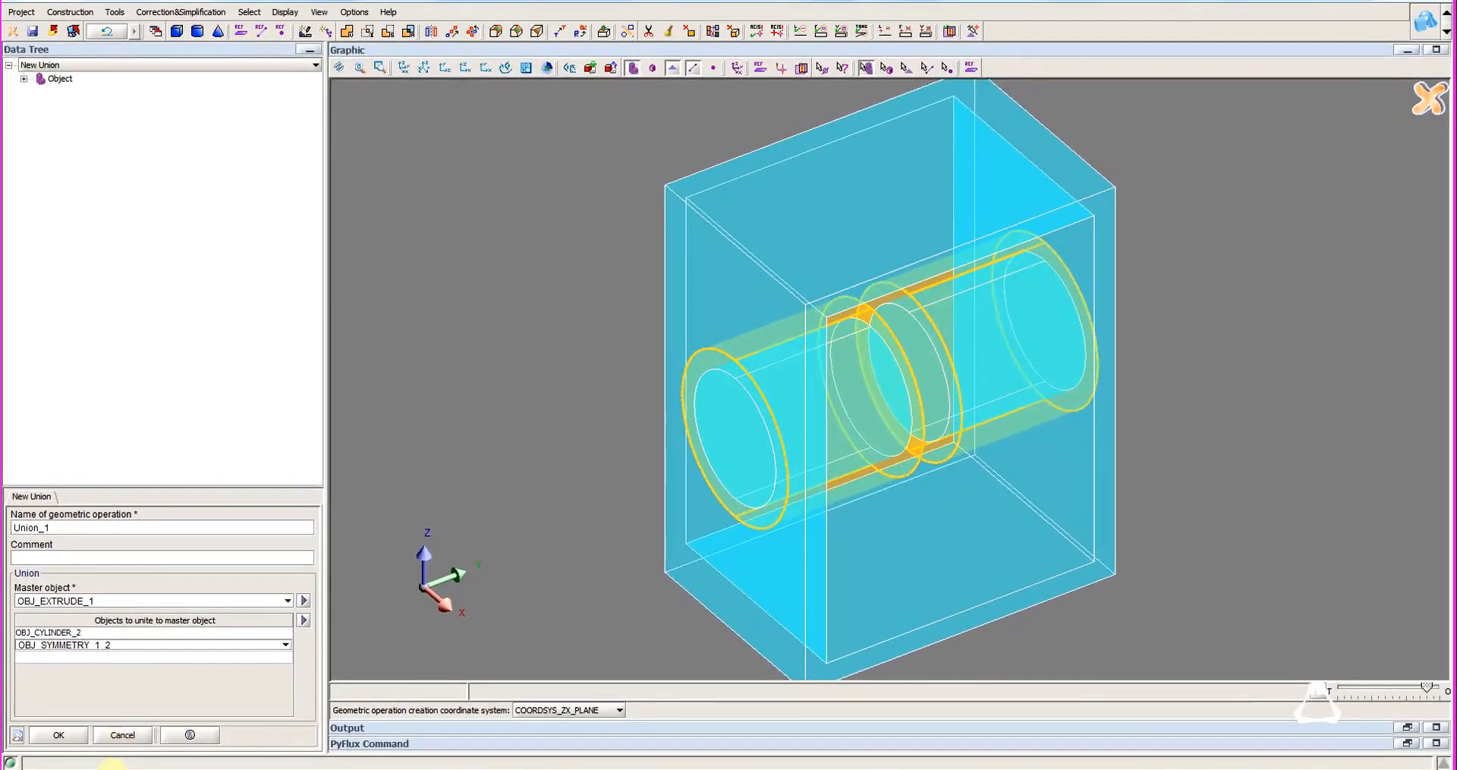
click(55, 734)
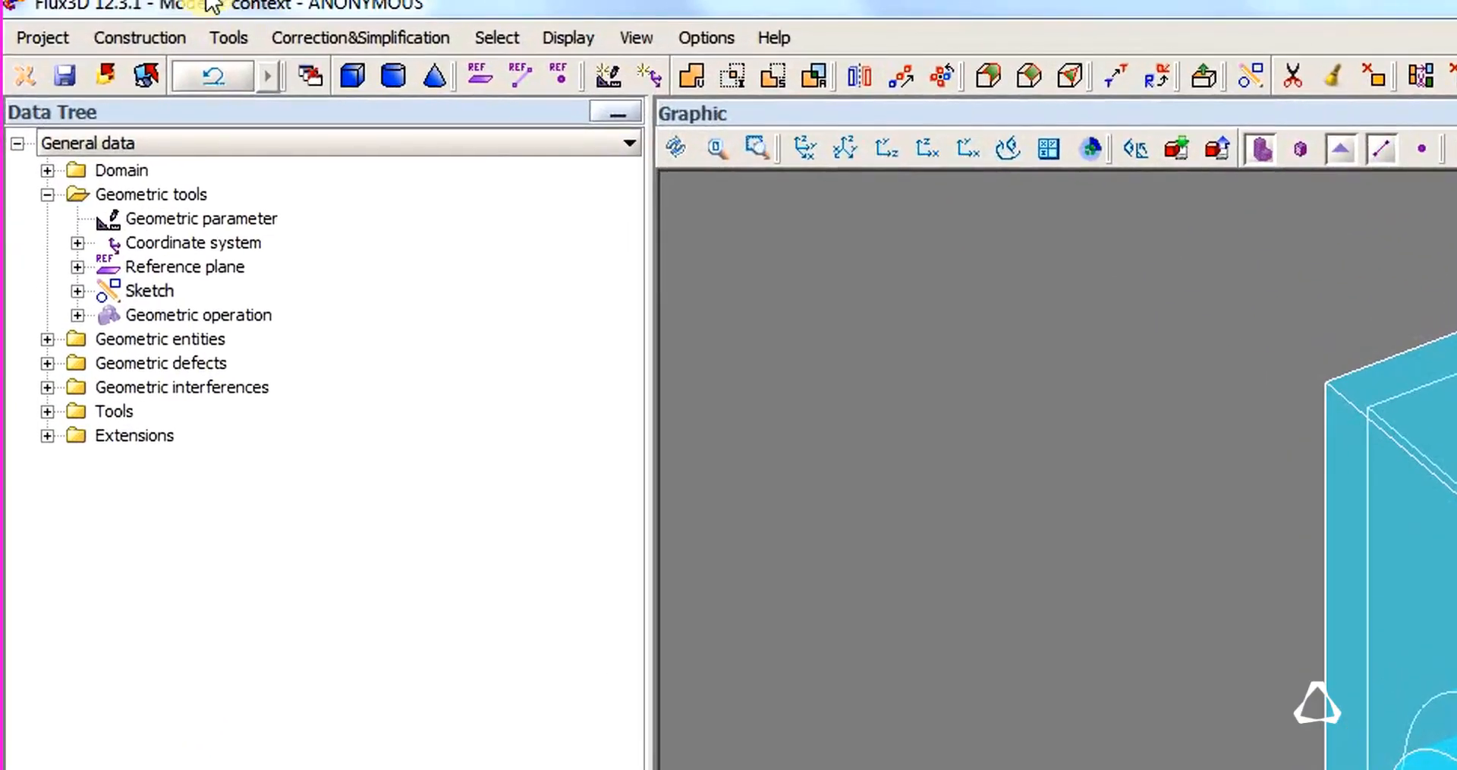
Start a new subtraction operation with OBJ_EXTRUDE_1 as the master object.
click(233, 36)
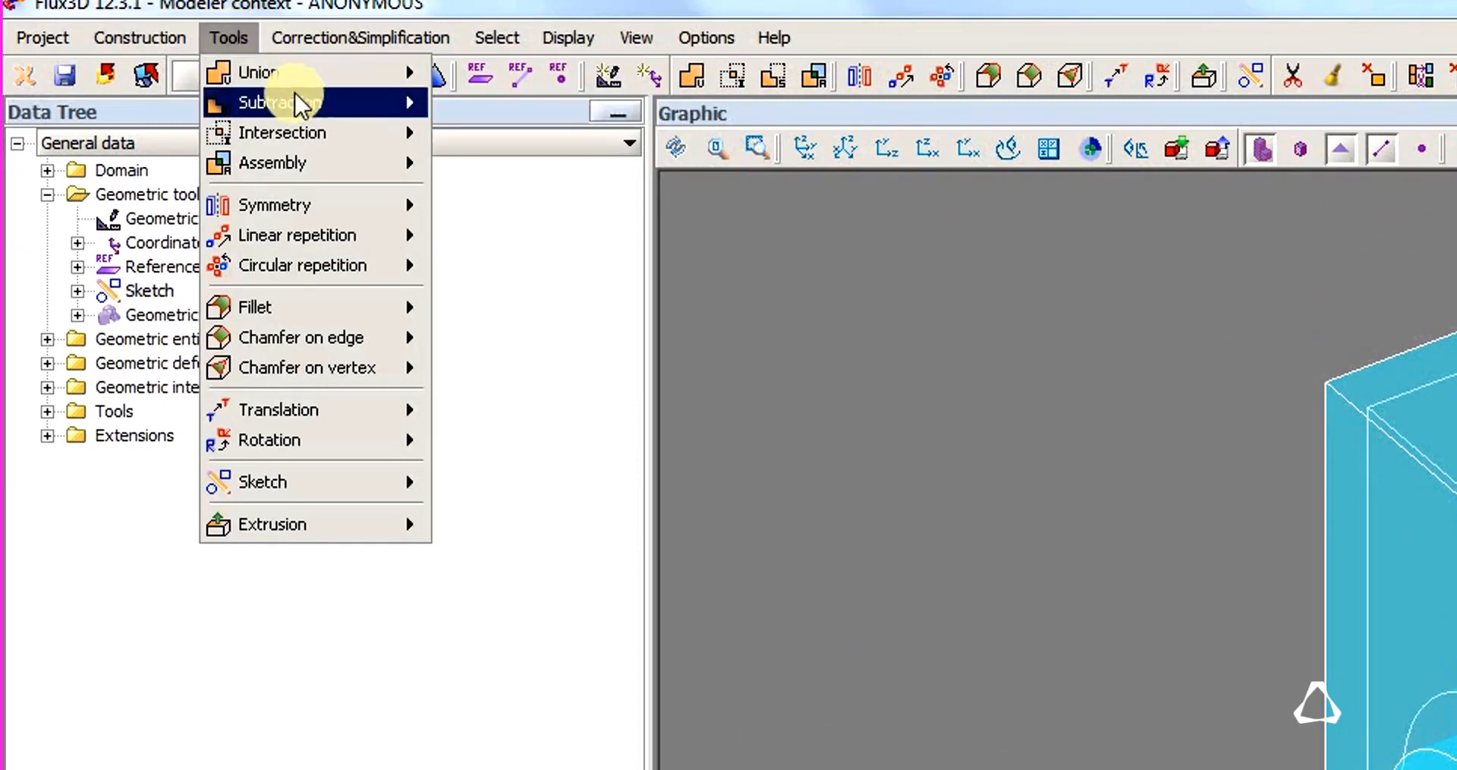
mouse_move(294, 99)
click(503, 107)
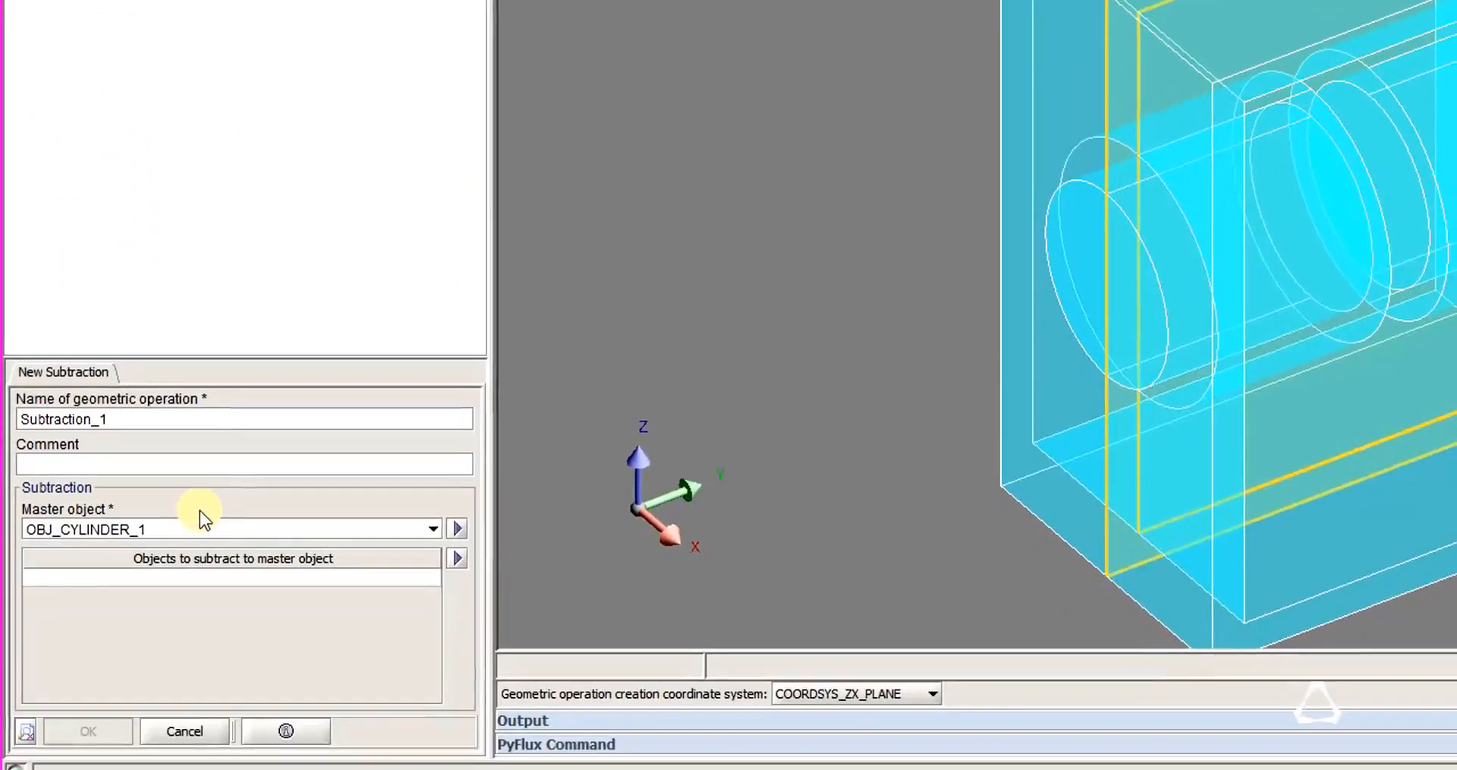
click(121, 515)
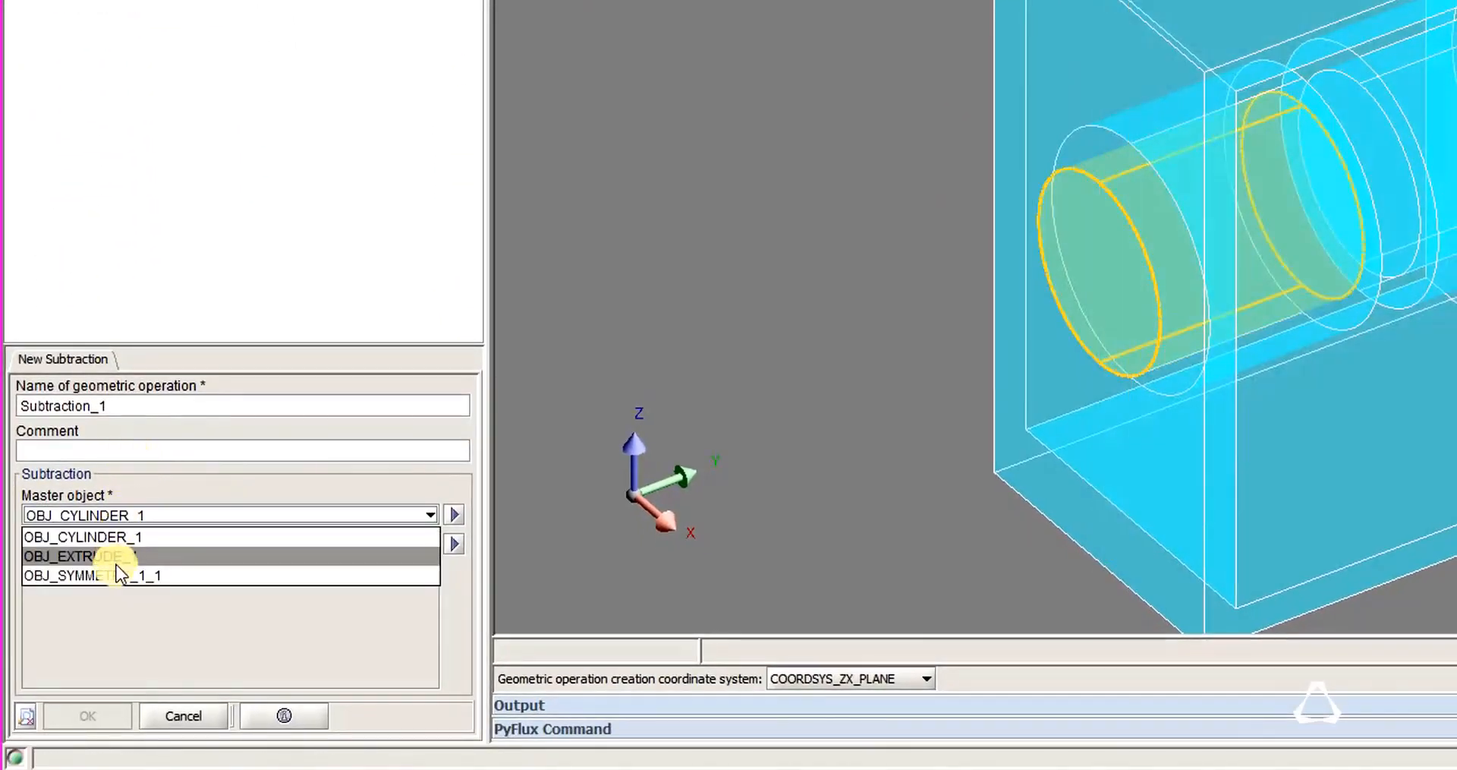
click(115, 564)
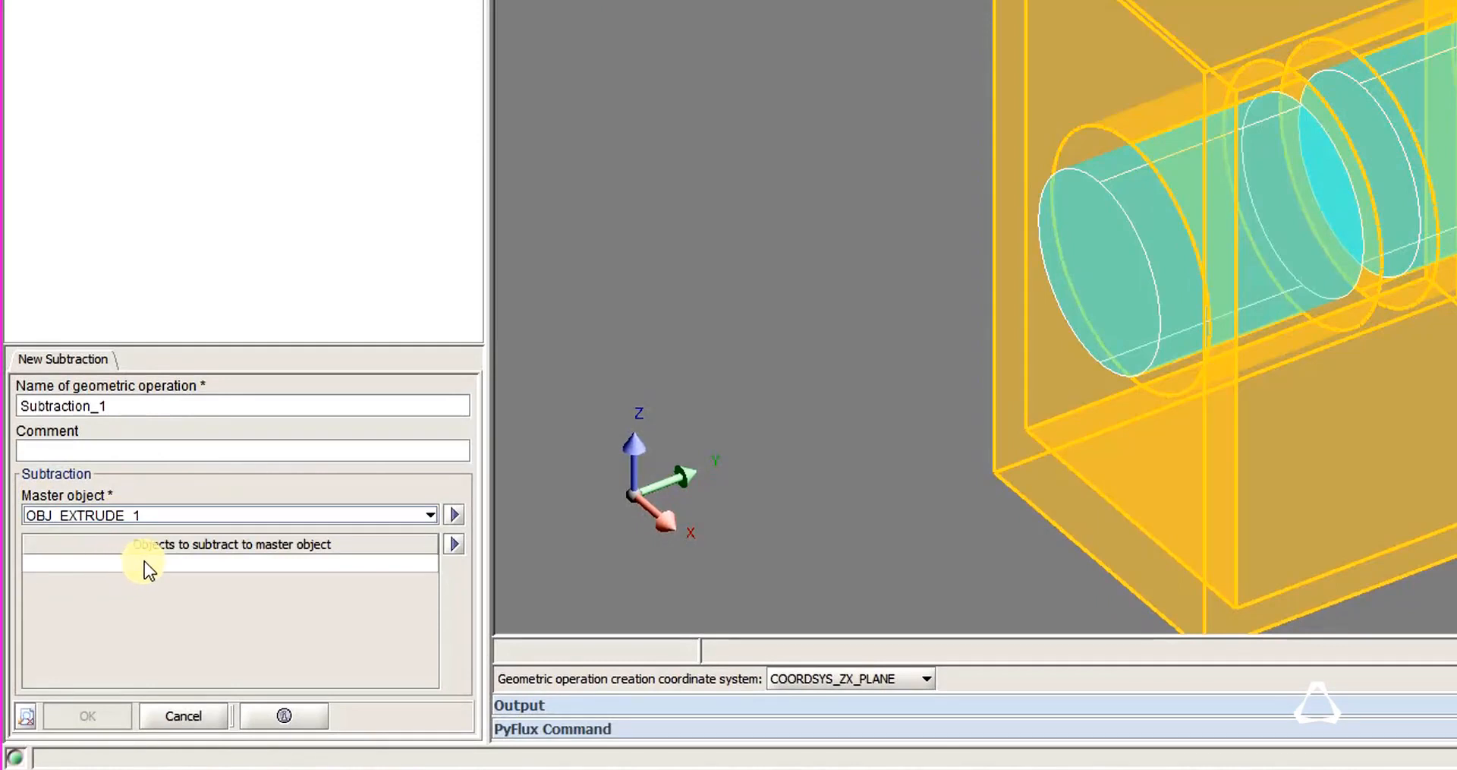
Subtract OBJ_CYLINDER_1 and OBJ_SYMMETRY_1_1 from the extruded master object.
click(144, 562)
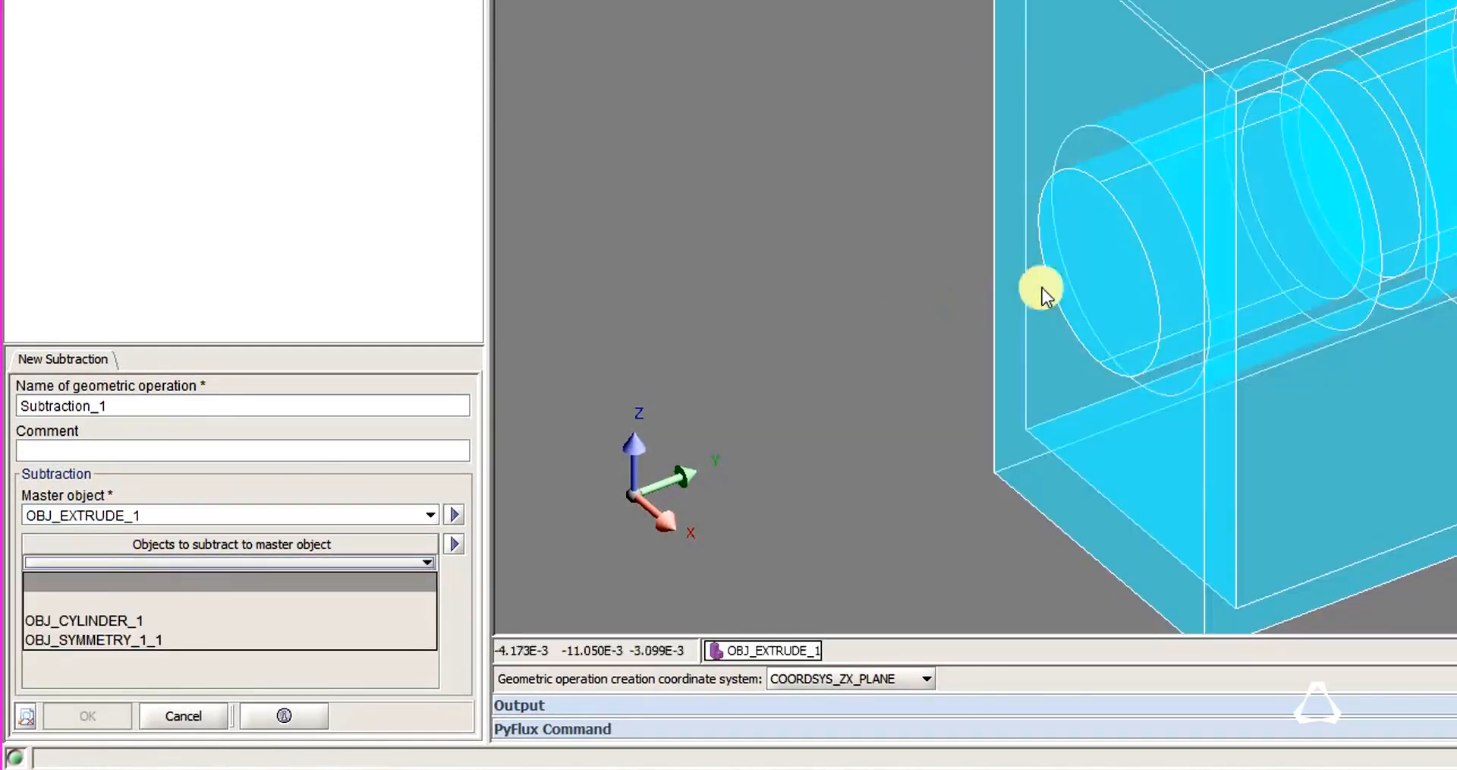
click(107, 621)
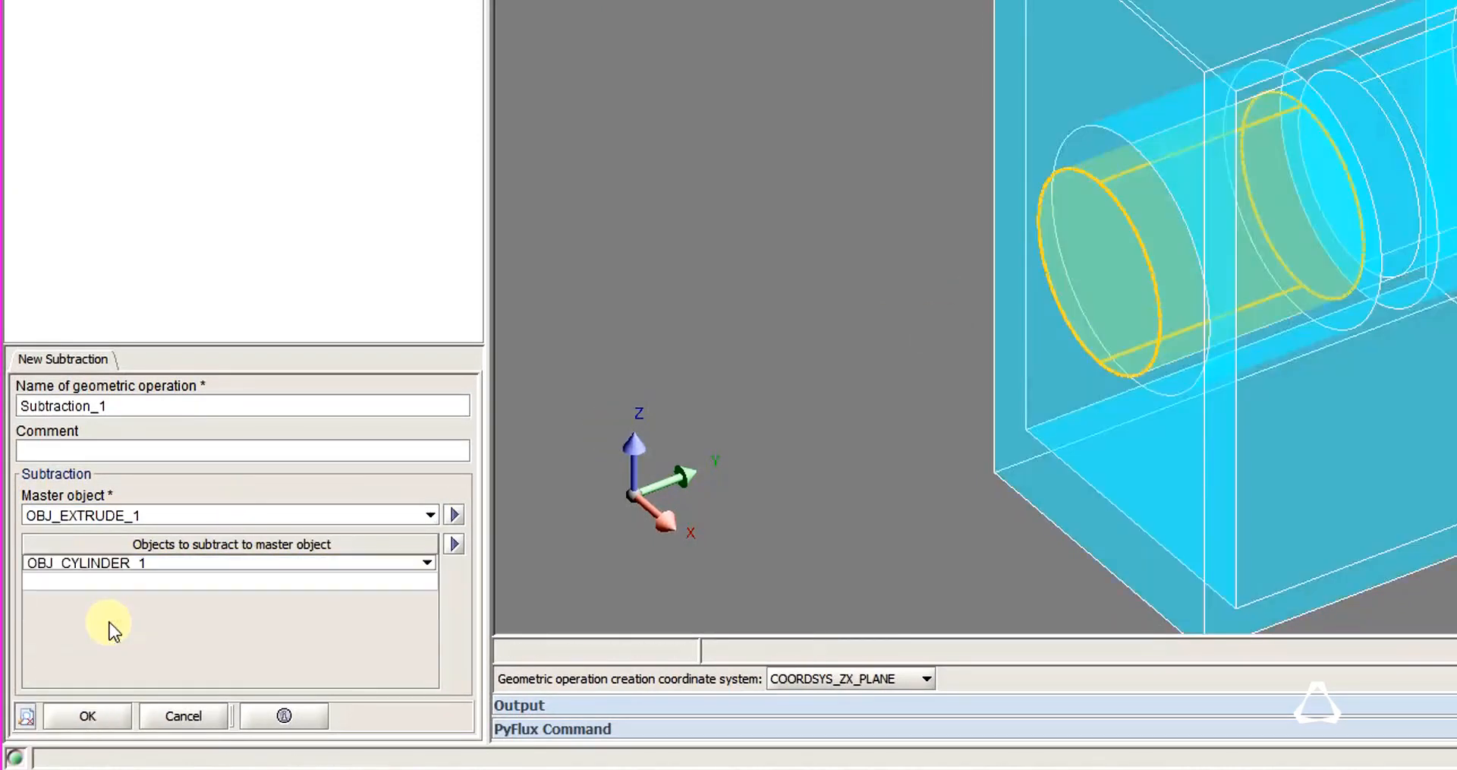
click(170, 581)
click(163, 653)
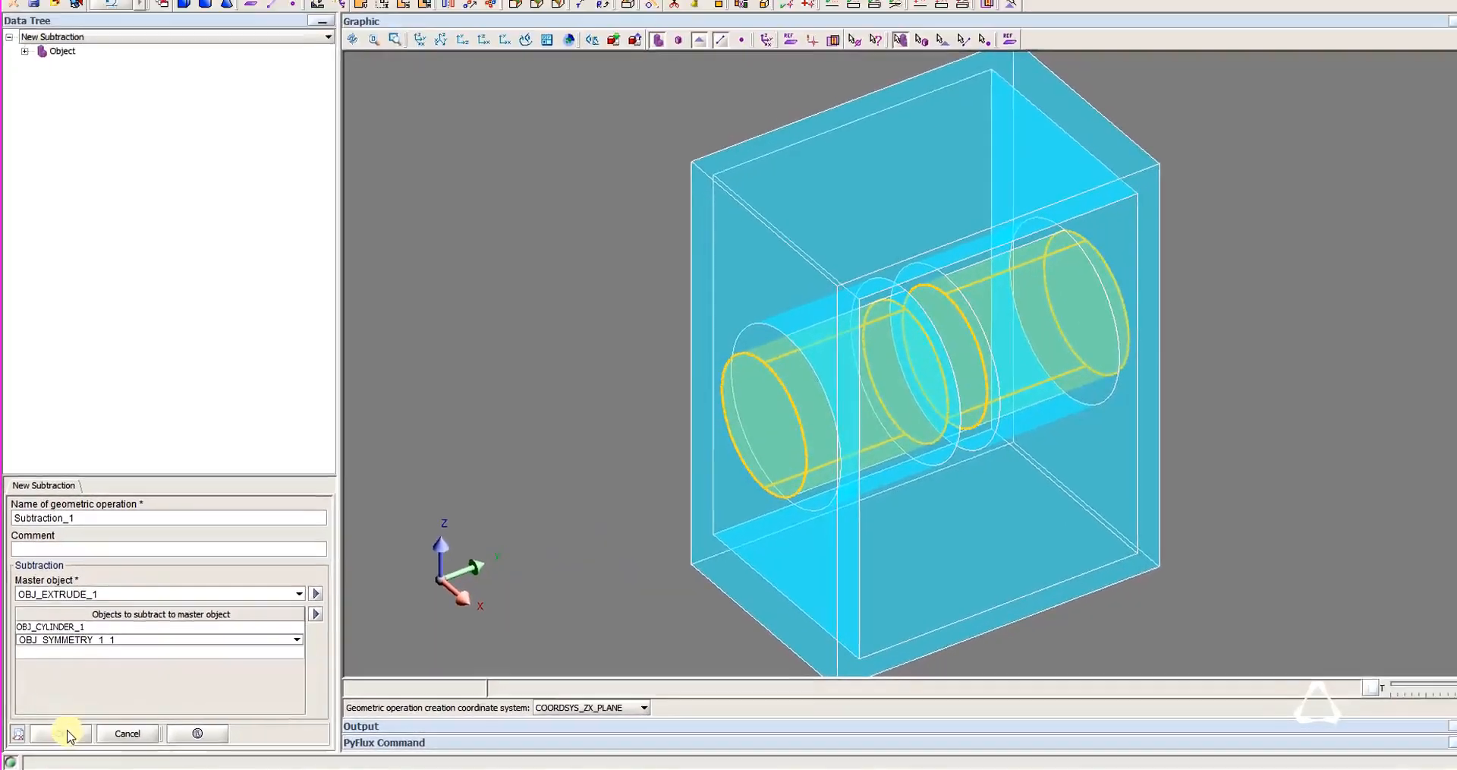
click(68, 733)
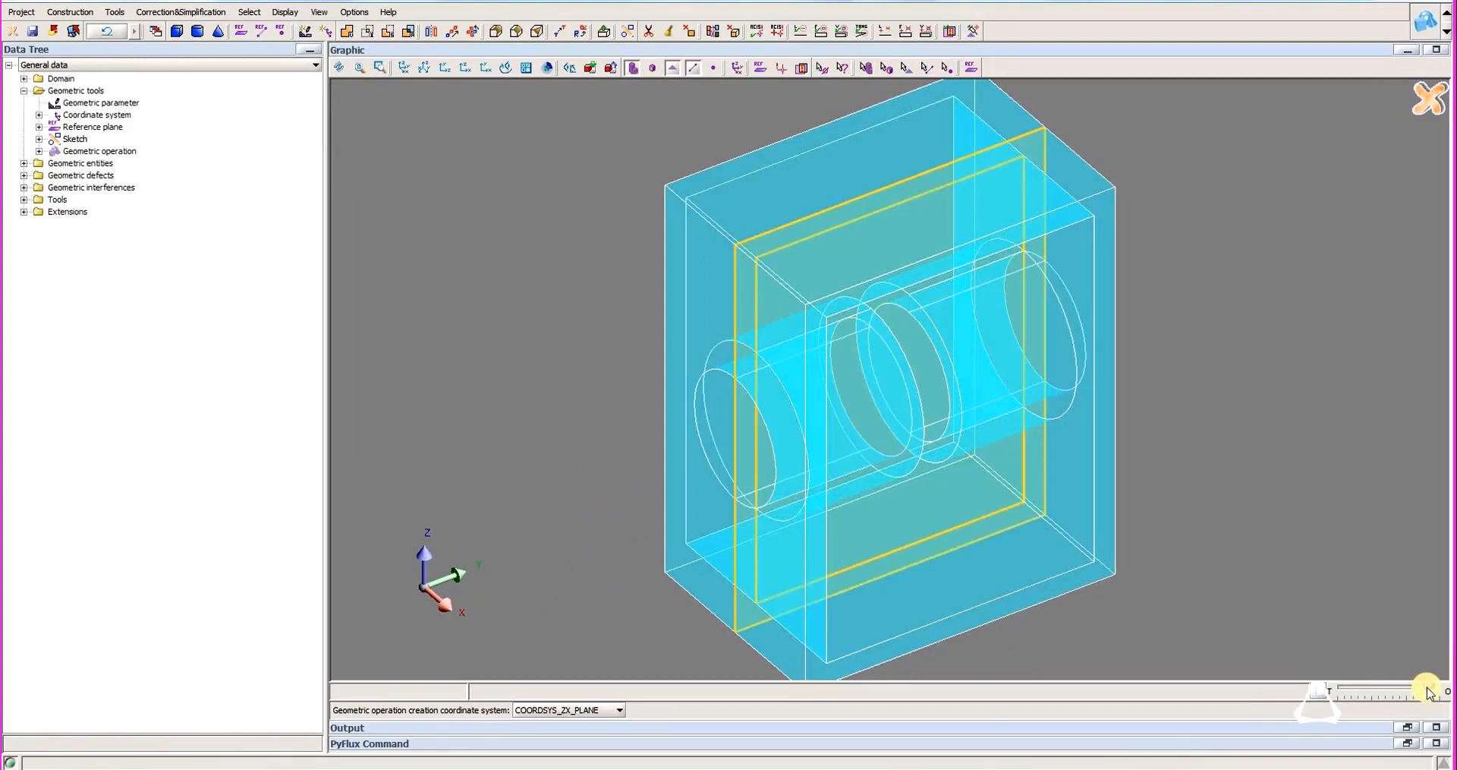
Make the model display fully opaque and examine the hollowed cylinders inside the frame from an oblique angle.
drag(1427, 688, 1445, 687)
drag(784, 554, 712, 507)
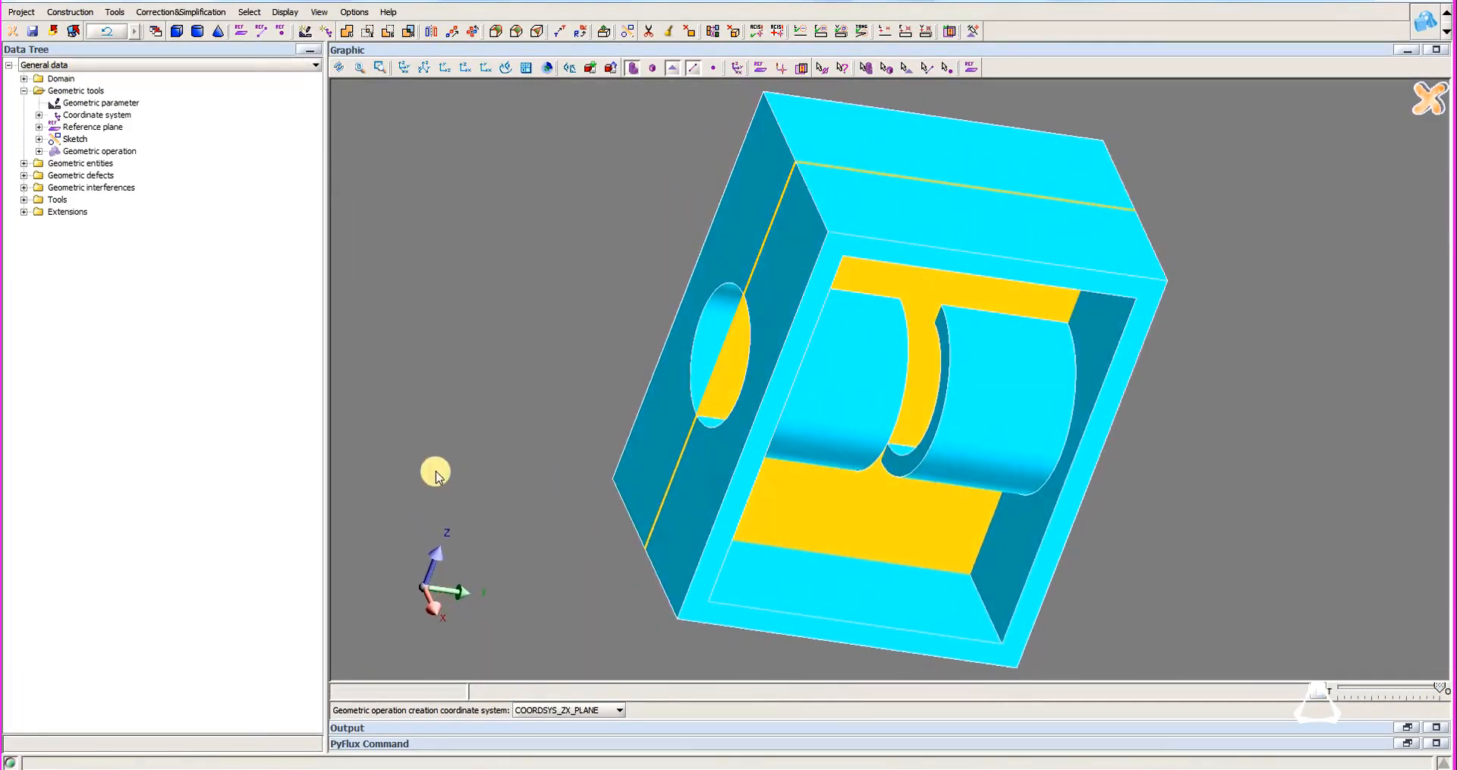
click(78, 90)
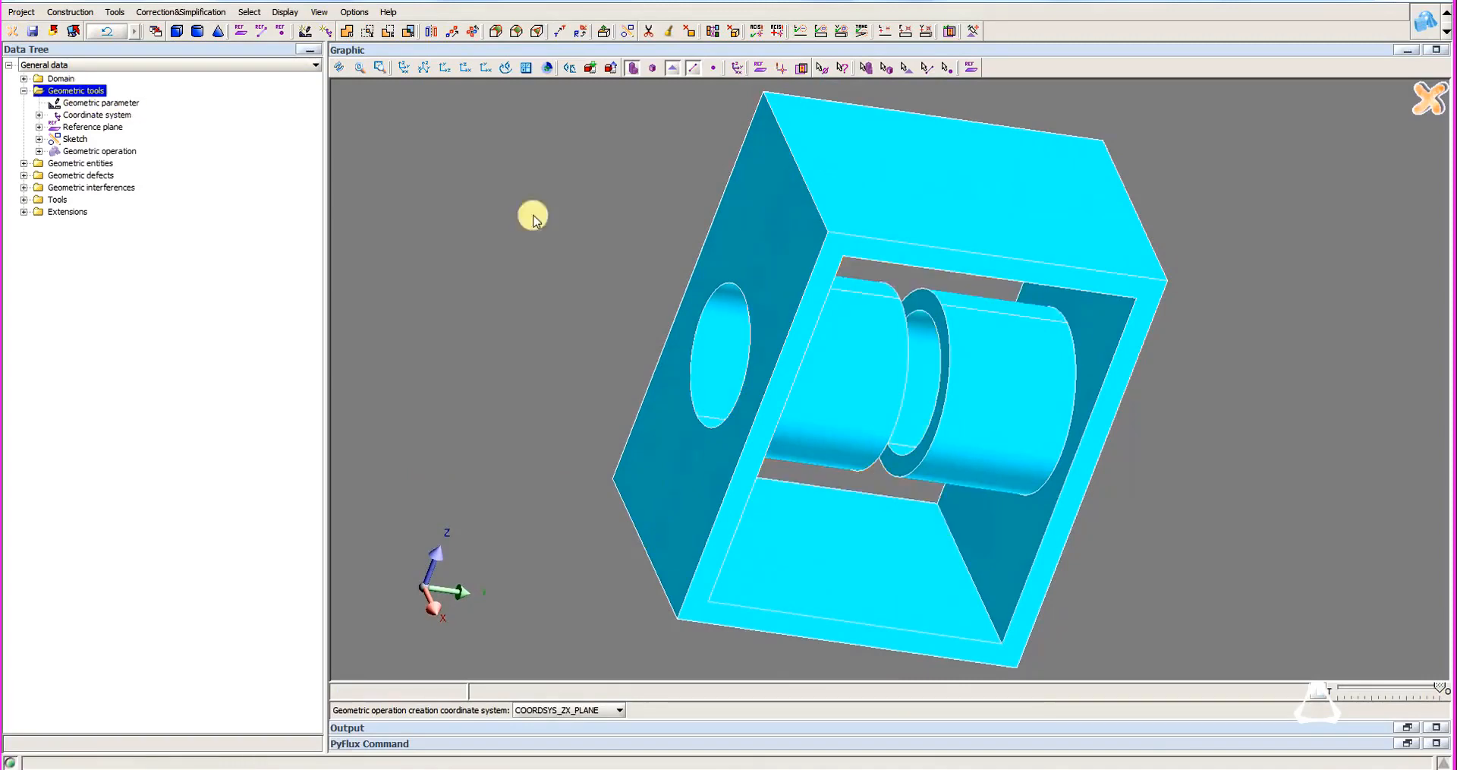
drag(755, 447, 789, 431)
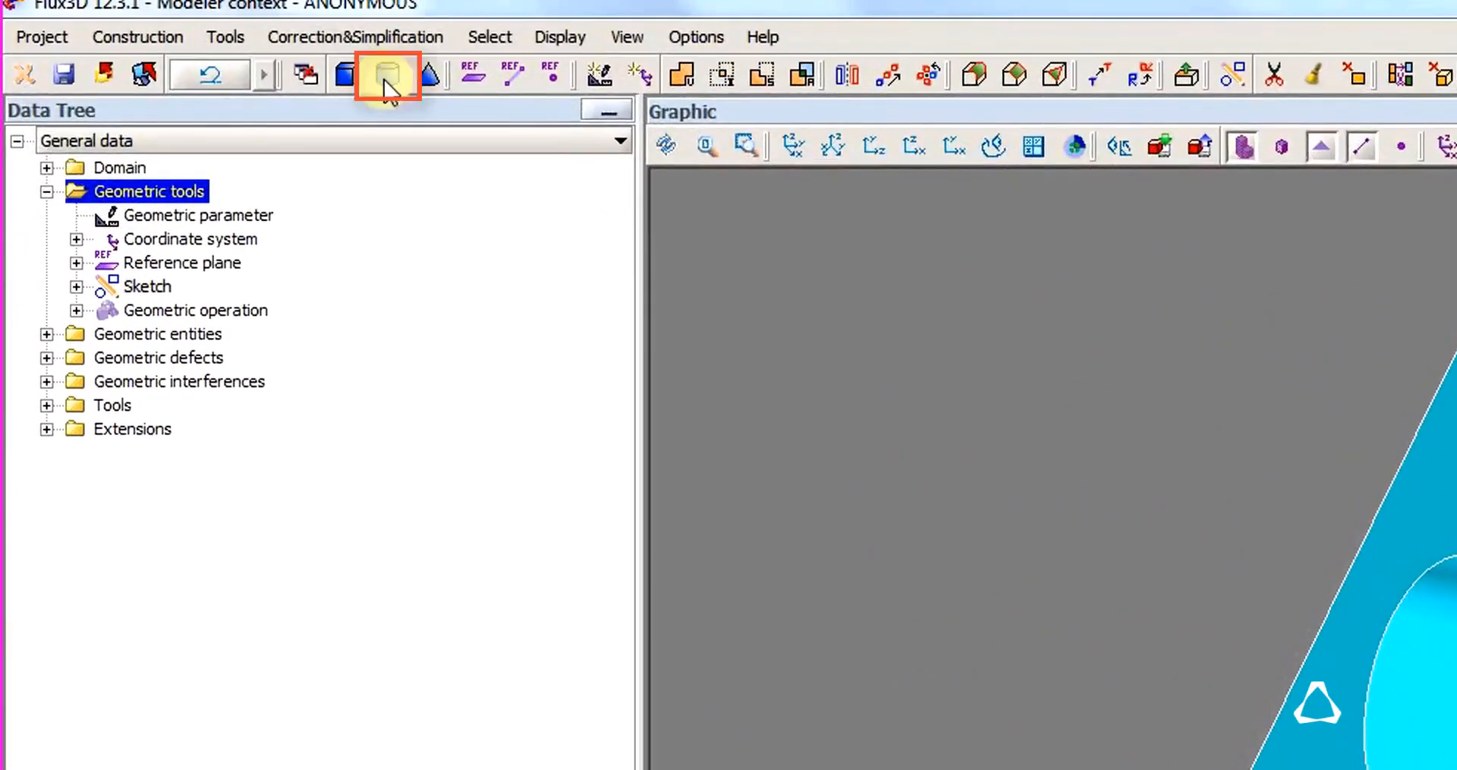
Start a third cylinder with its base circle centred at 0, 0, 0.
click(387, 76)
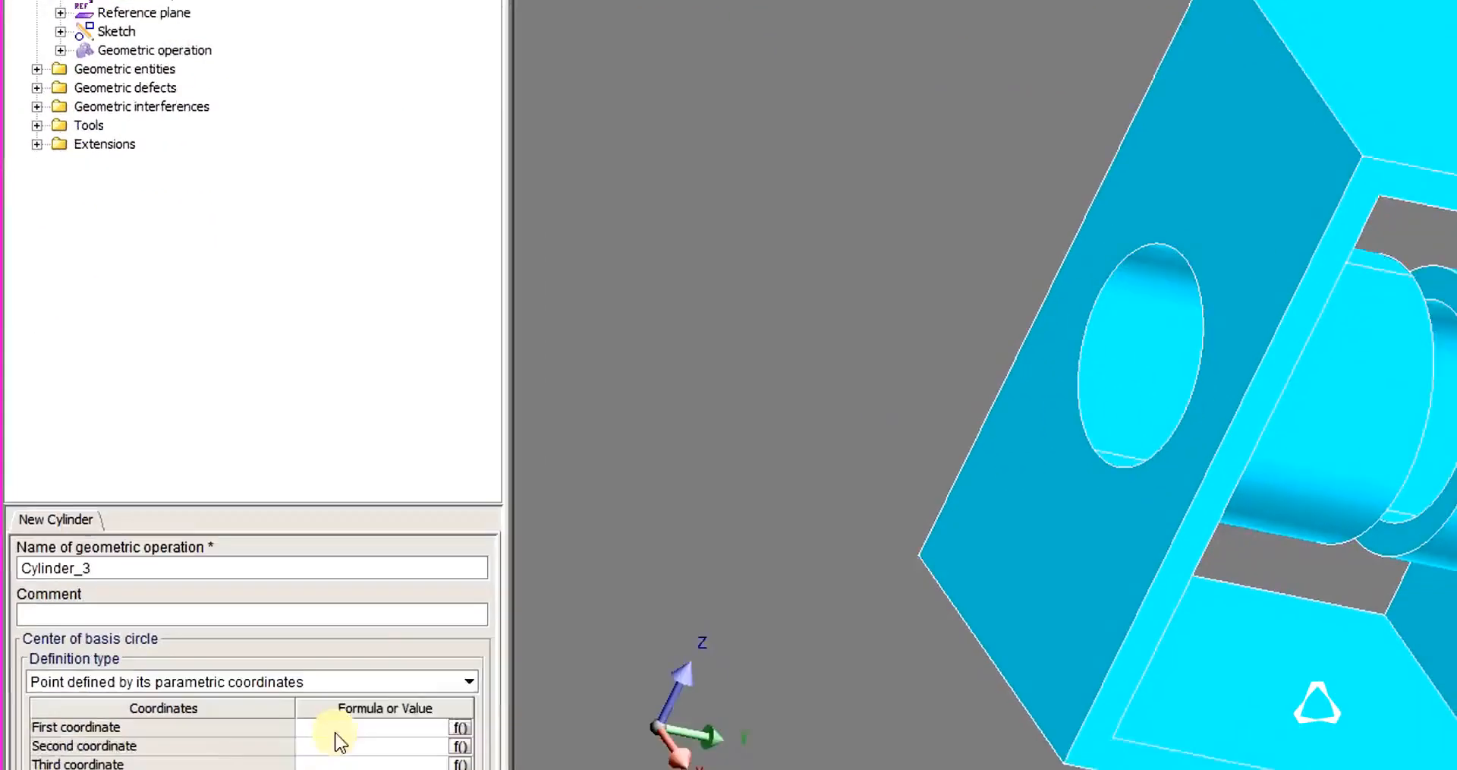
click(348, 726)
text(0)
key(Return)
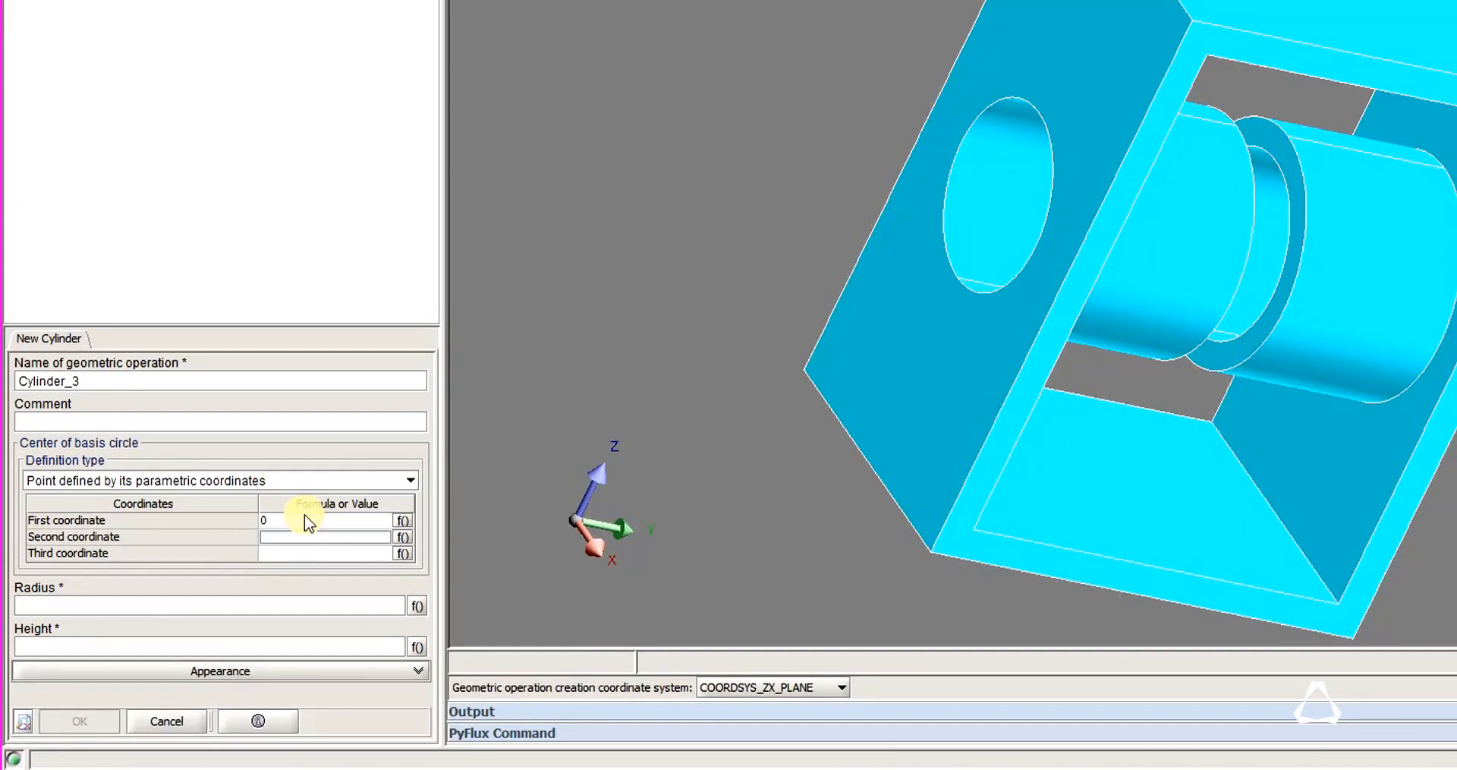
text(0)
key(Return)
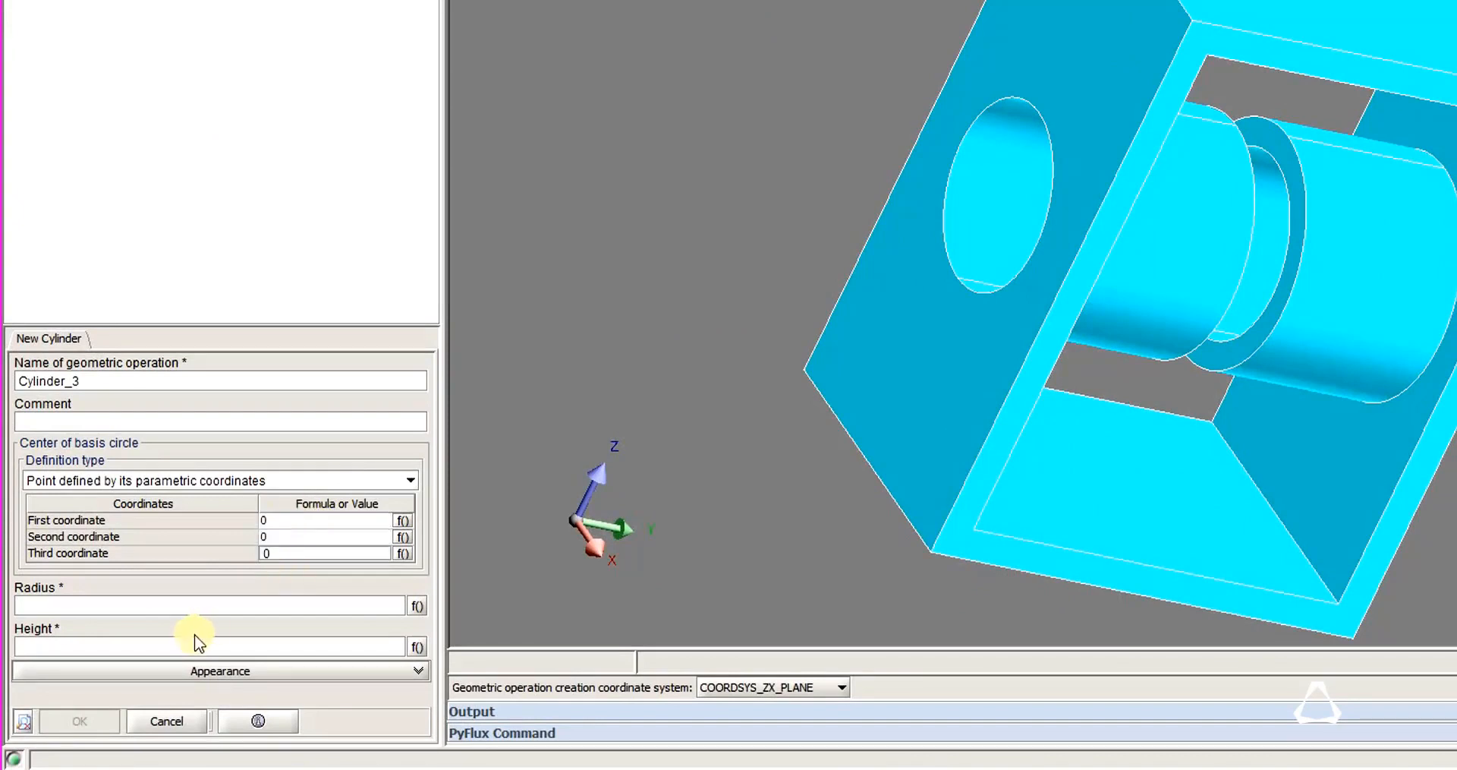
Create the third cylinder with a radius of 3 and a height of 24.3.
click(215, 607)
text(3)
click(186, 647)
text(24)
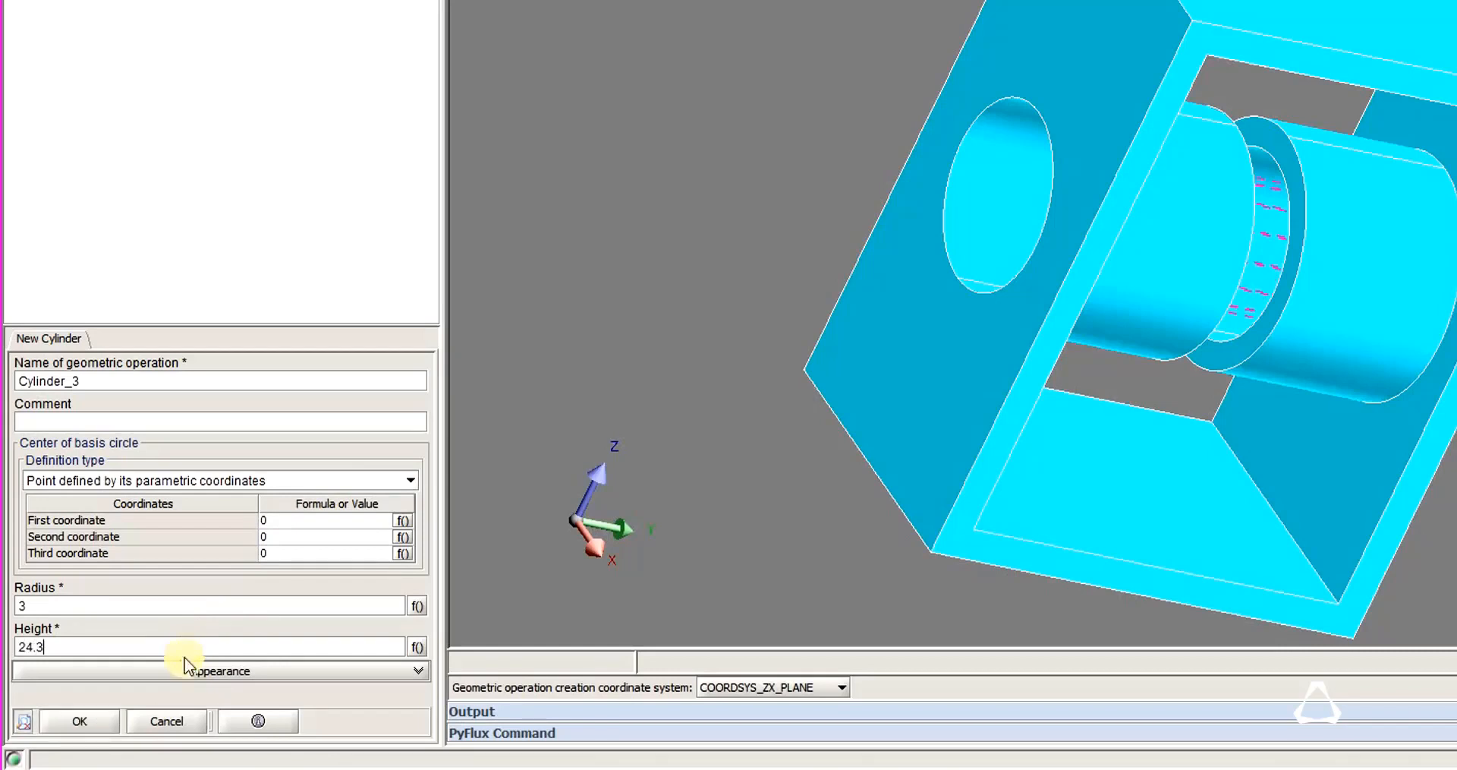
click(82, 721)
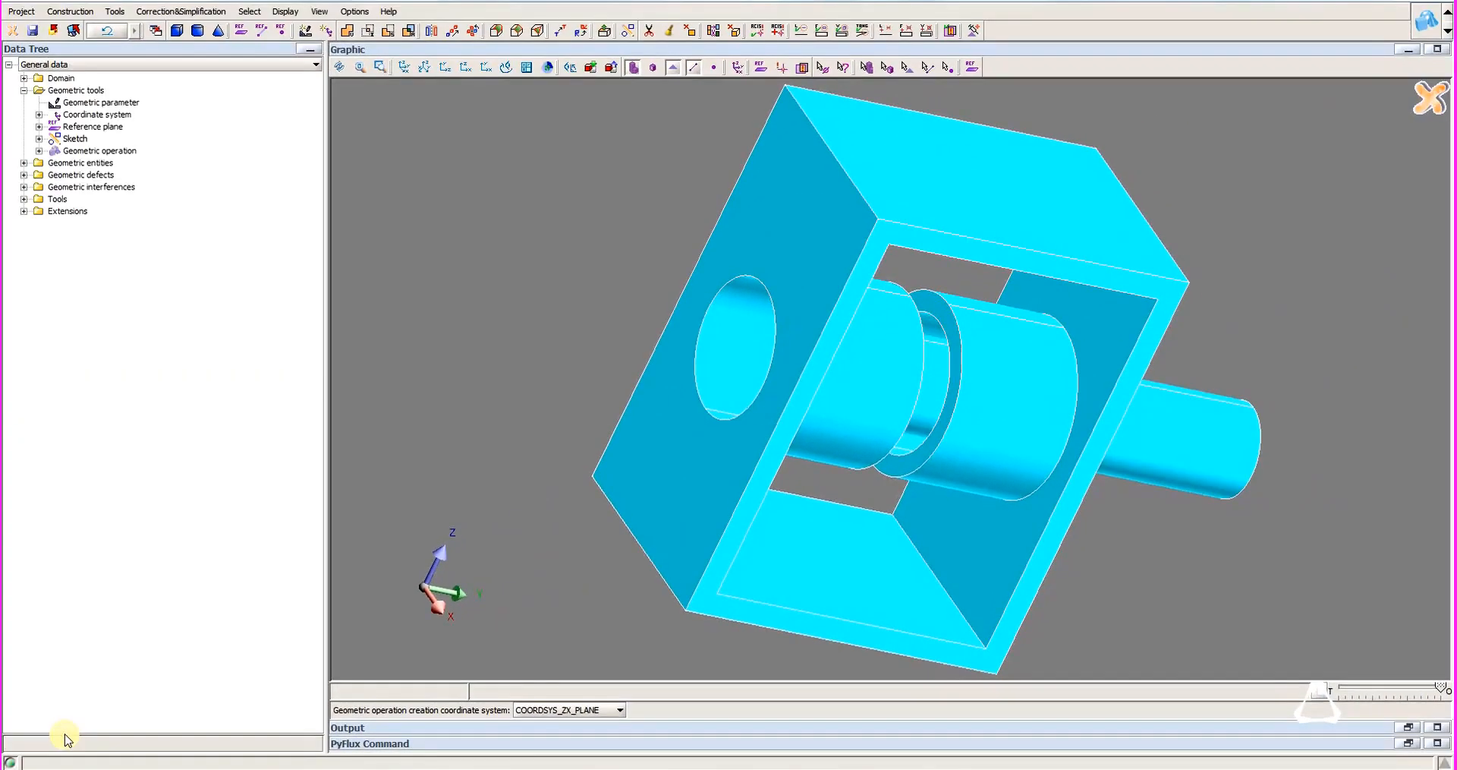
Create a fourth cylinder with base centre 0, 0, -1, radius 2 and height 1, and make the model display semi-transparent.
click(198, 31)
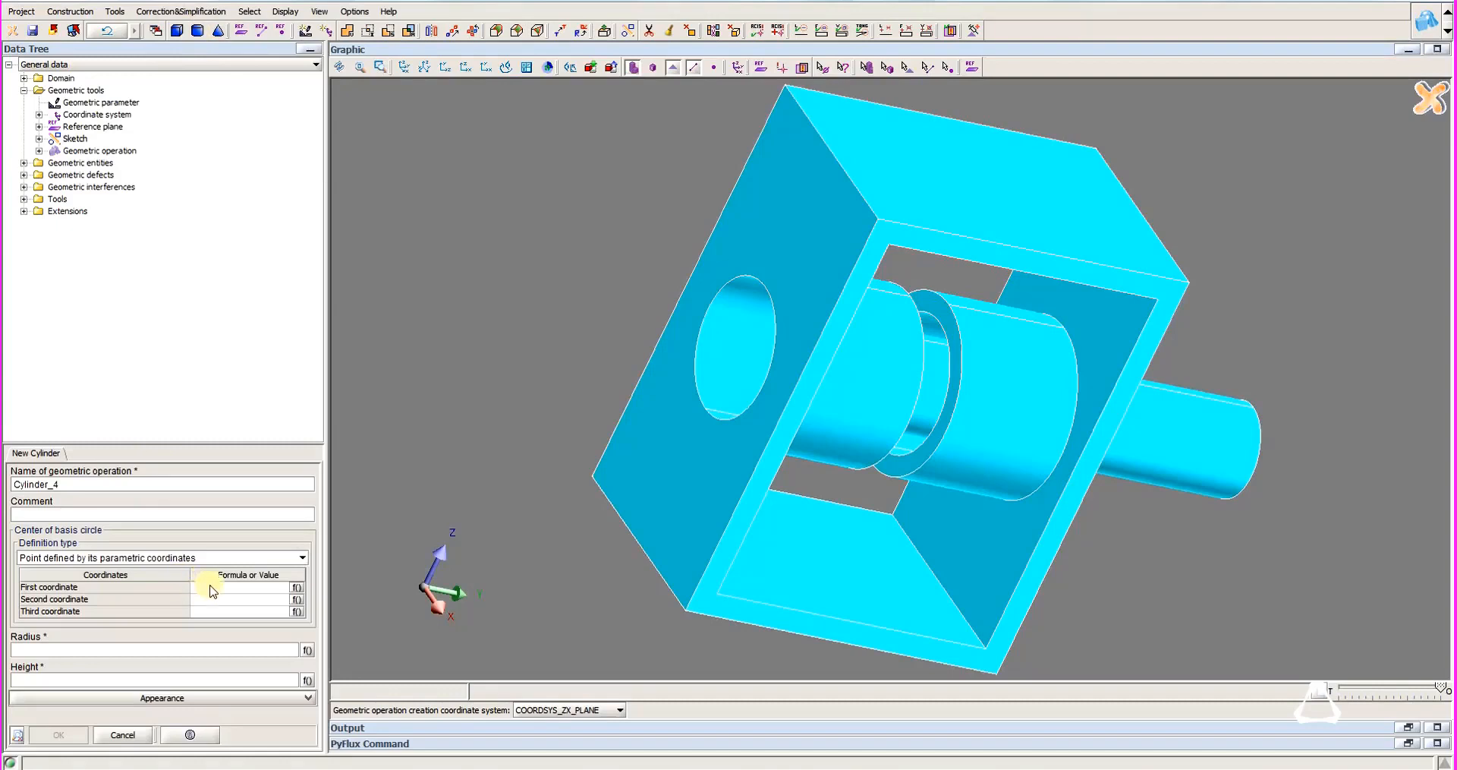
click(242, 588)
text(0)
key(Tab)
text(0)
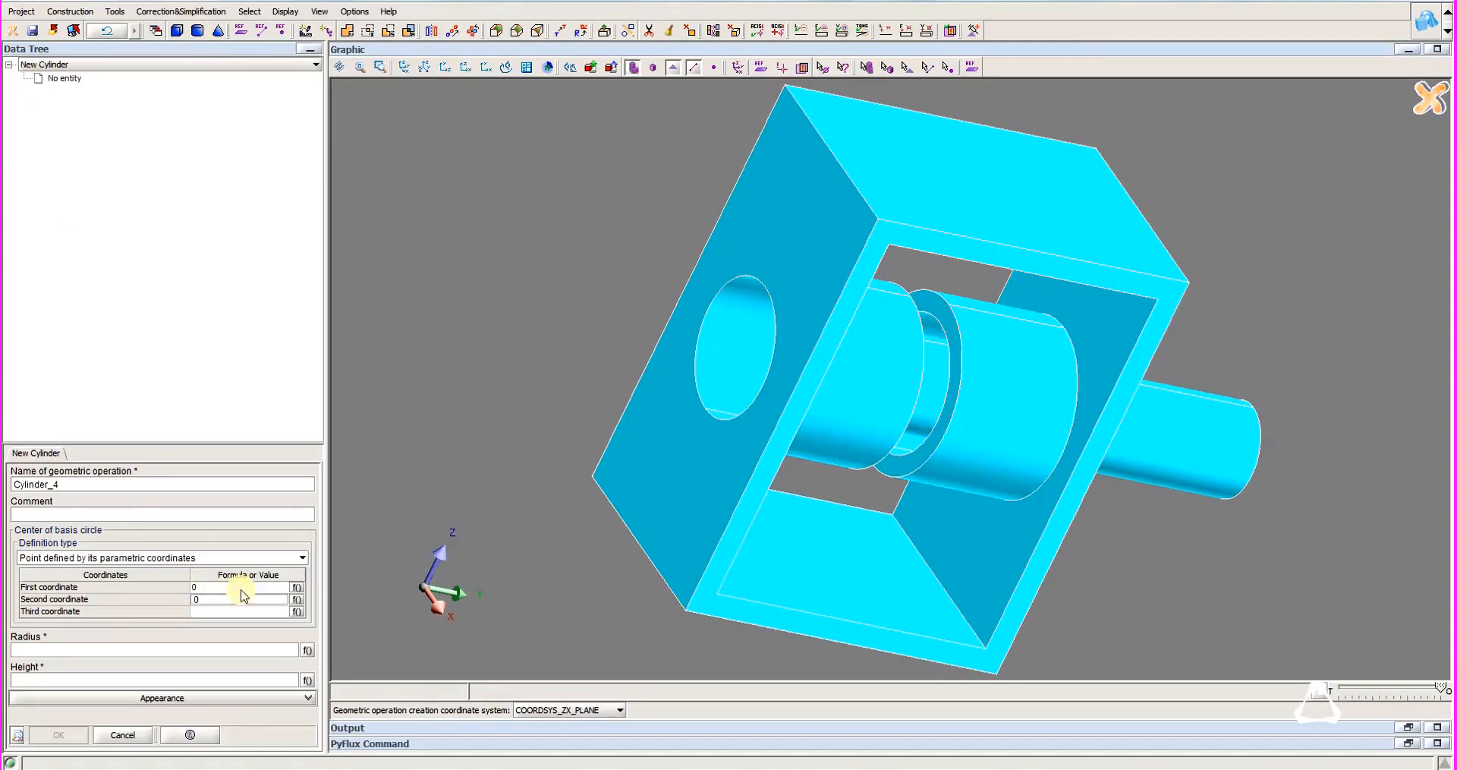
key(Tab)
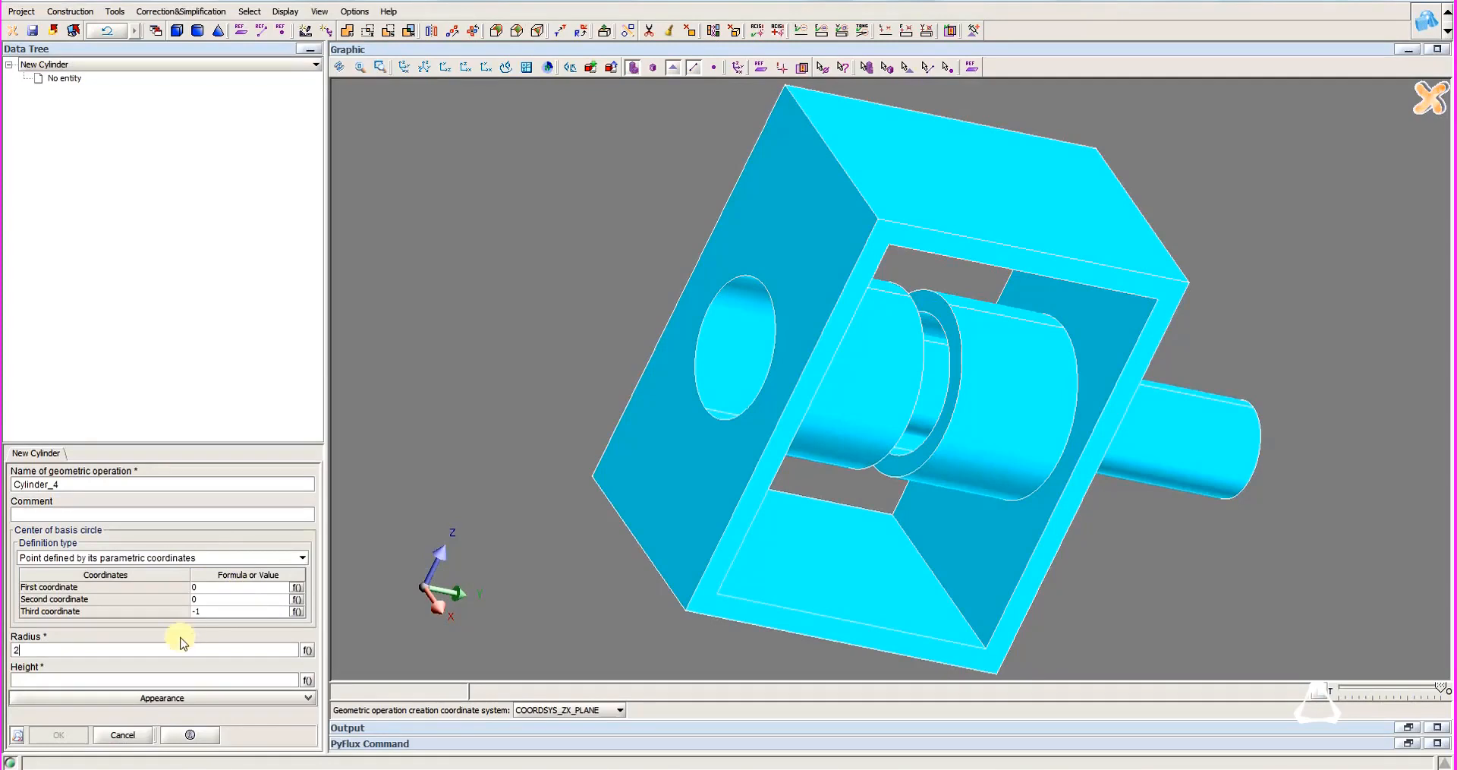
text(1)
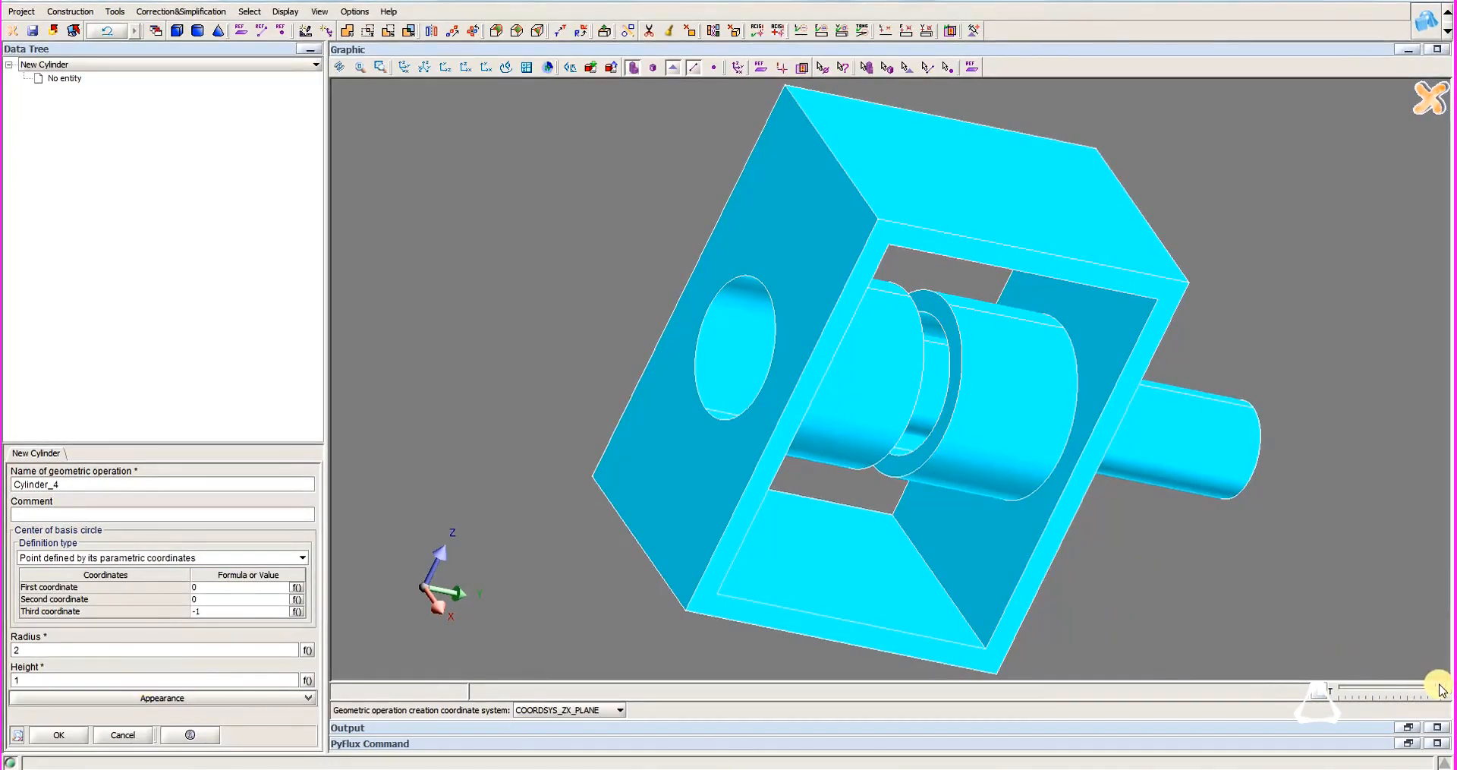
drag(1438, 687, 1413, 687)
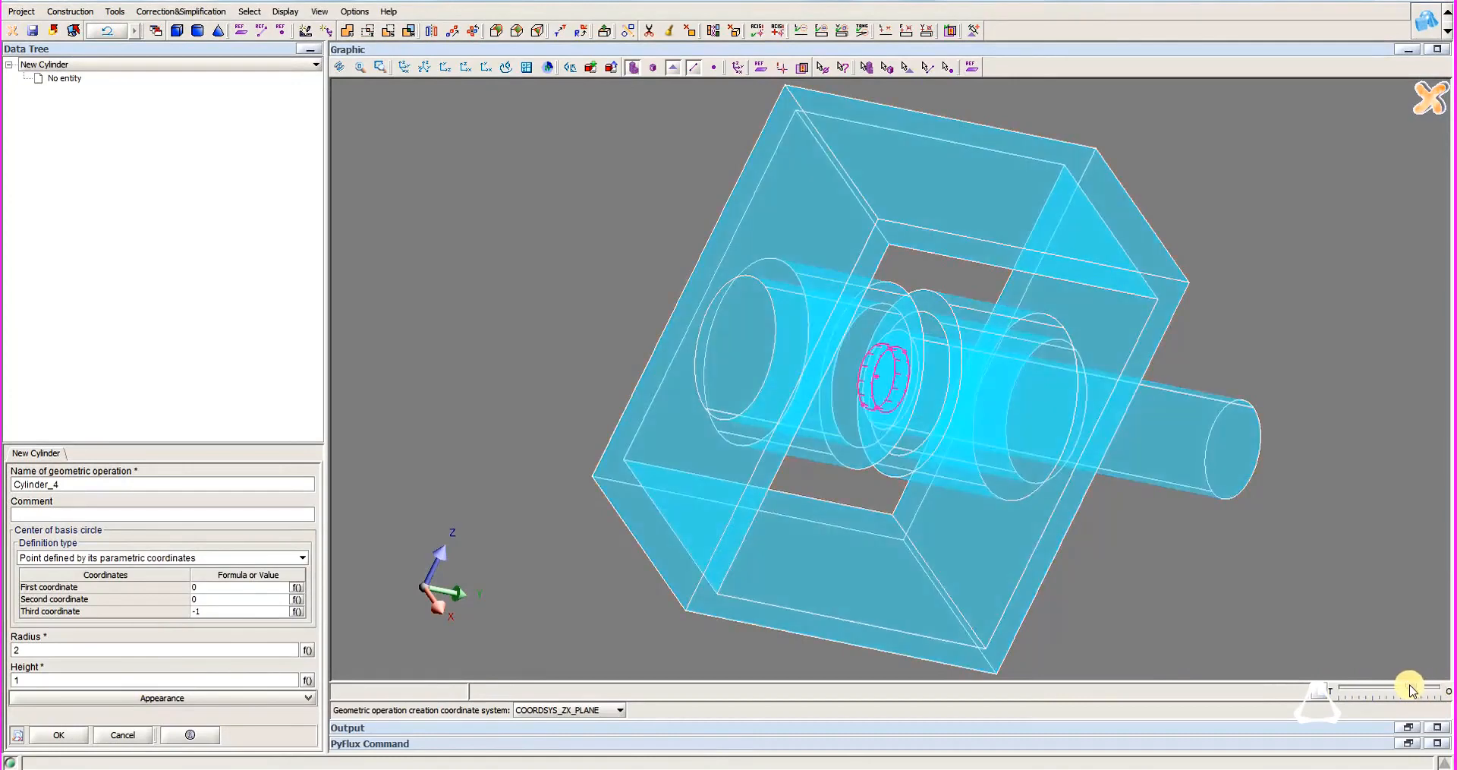
click(53, 735)
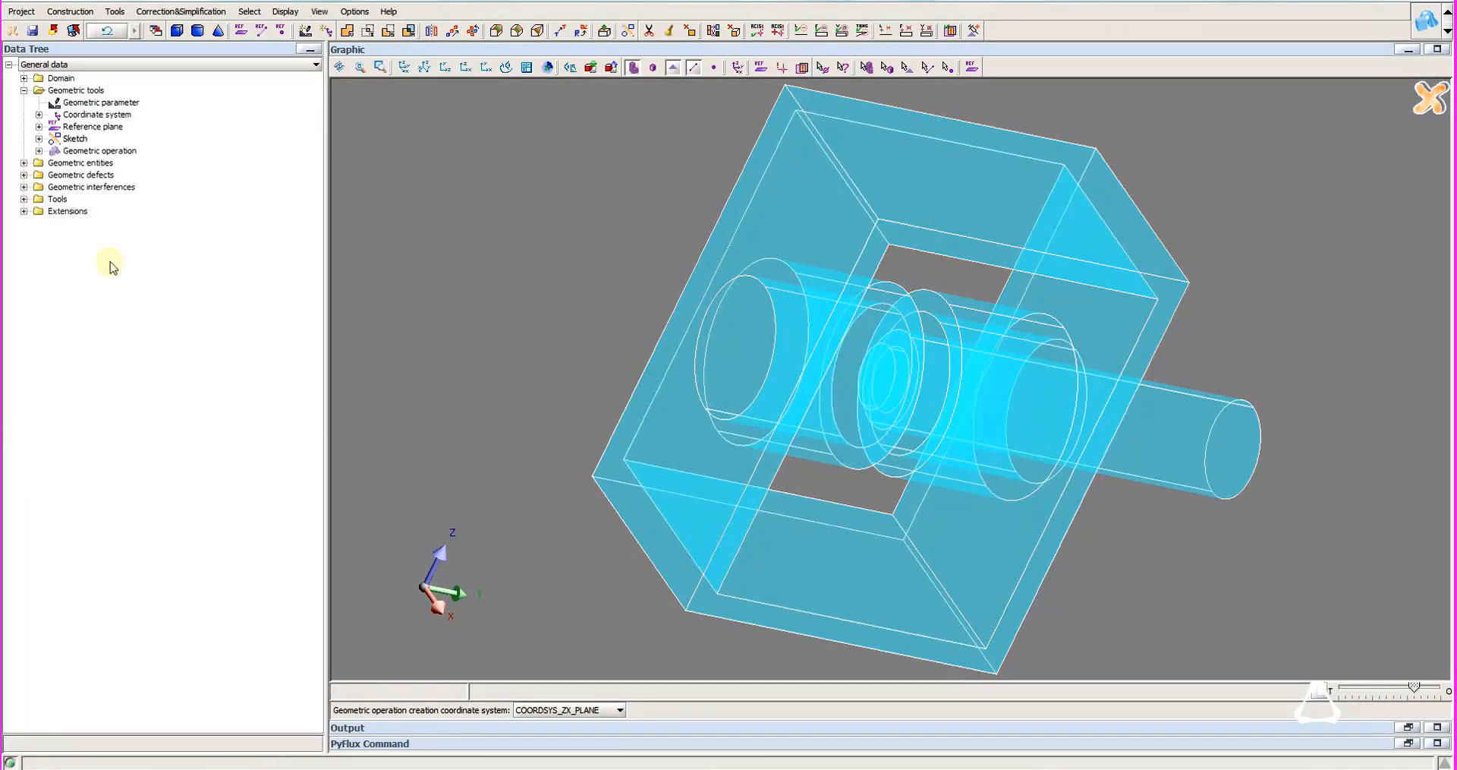
Unite OBJ_CYLINDER_4 with OBJ_CYLINDER_3 as the master object.
click(119, 16)
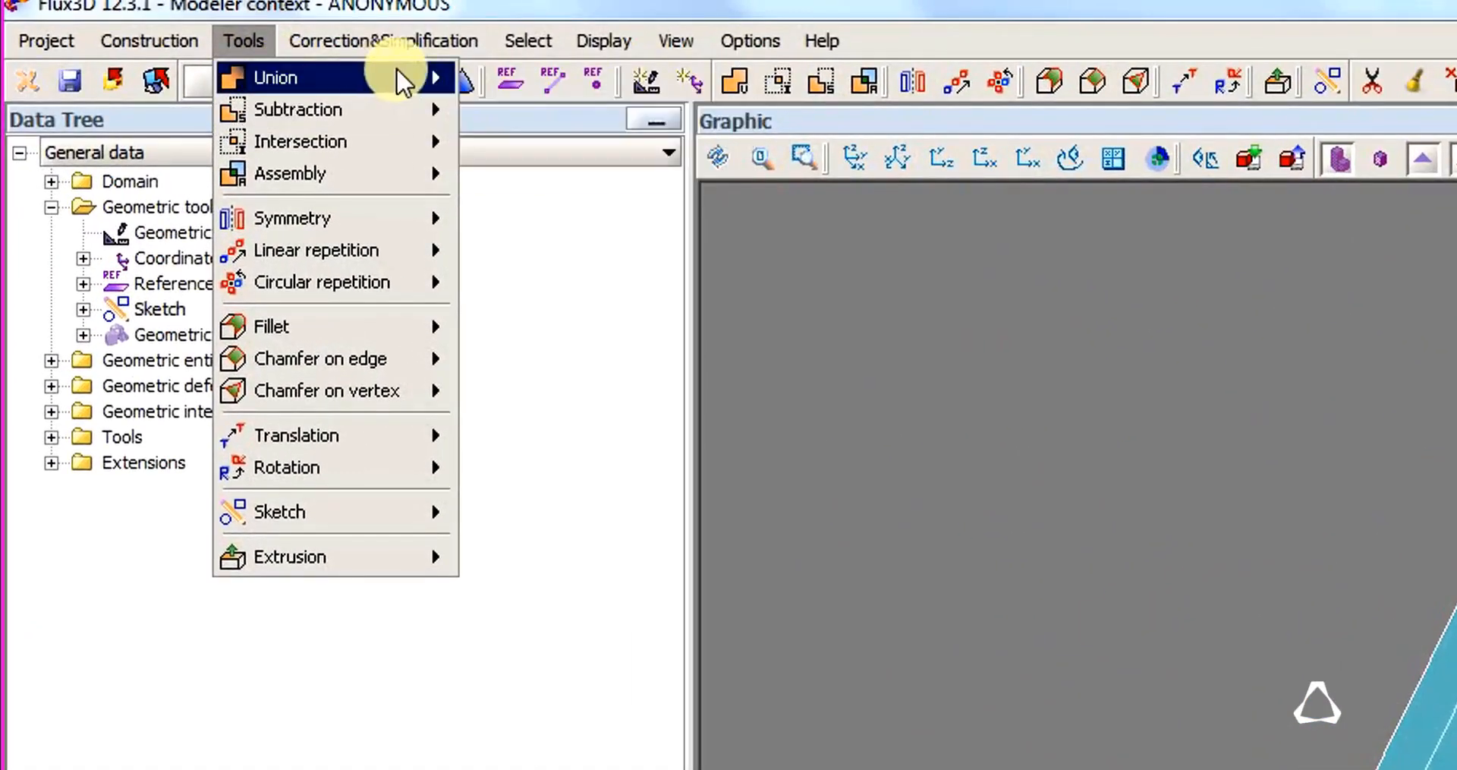
click(518, 75)
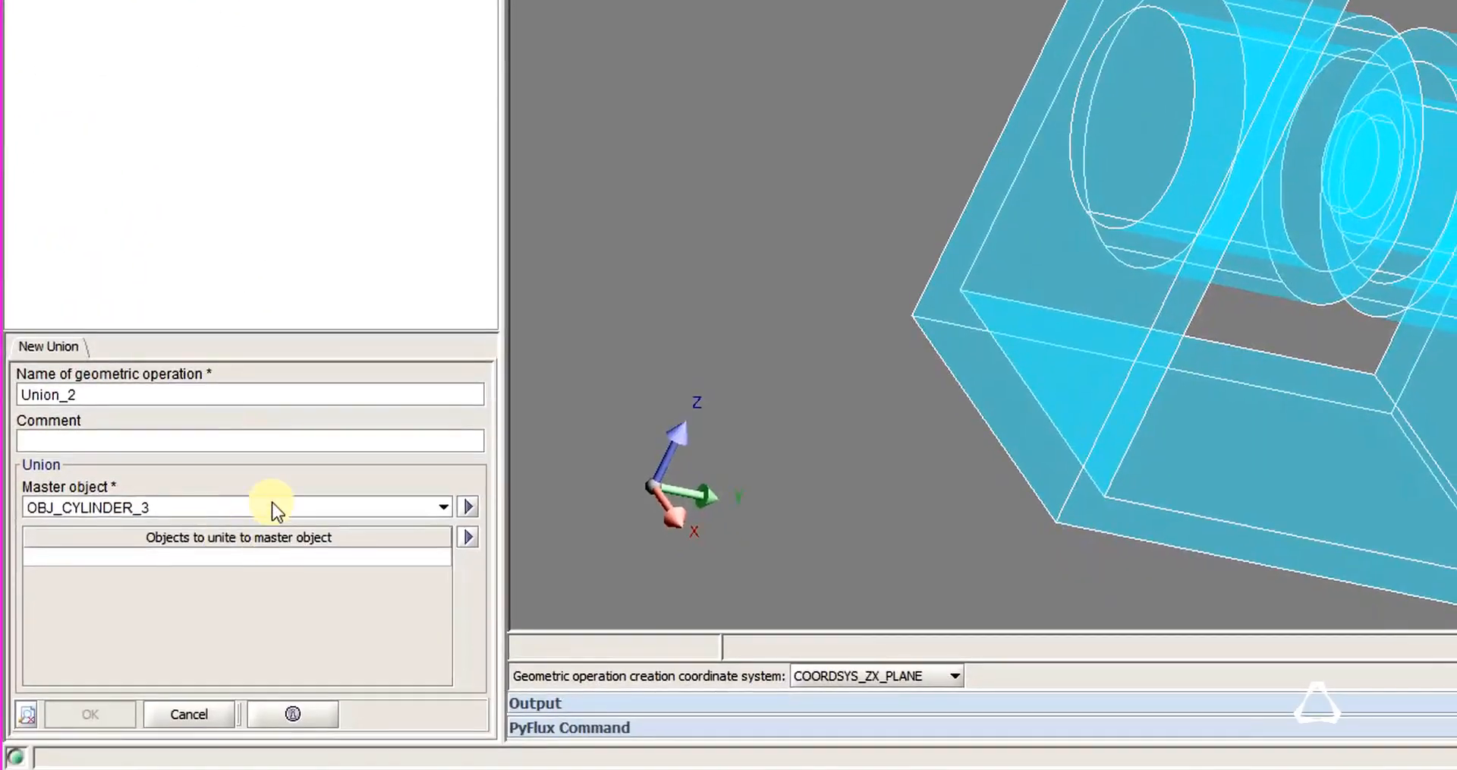
click(276, 504)
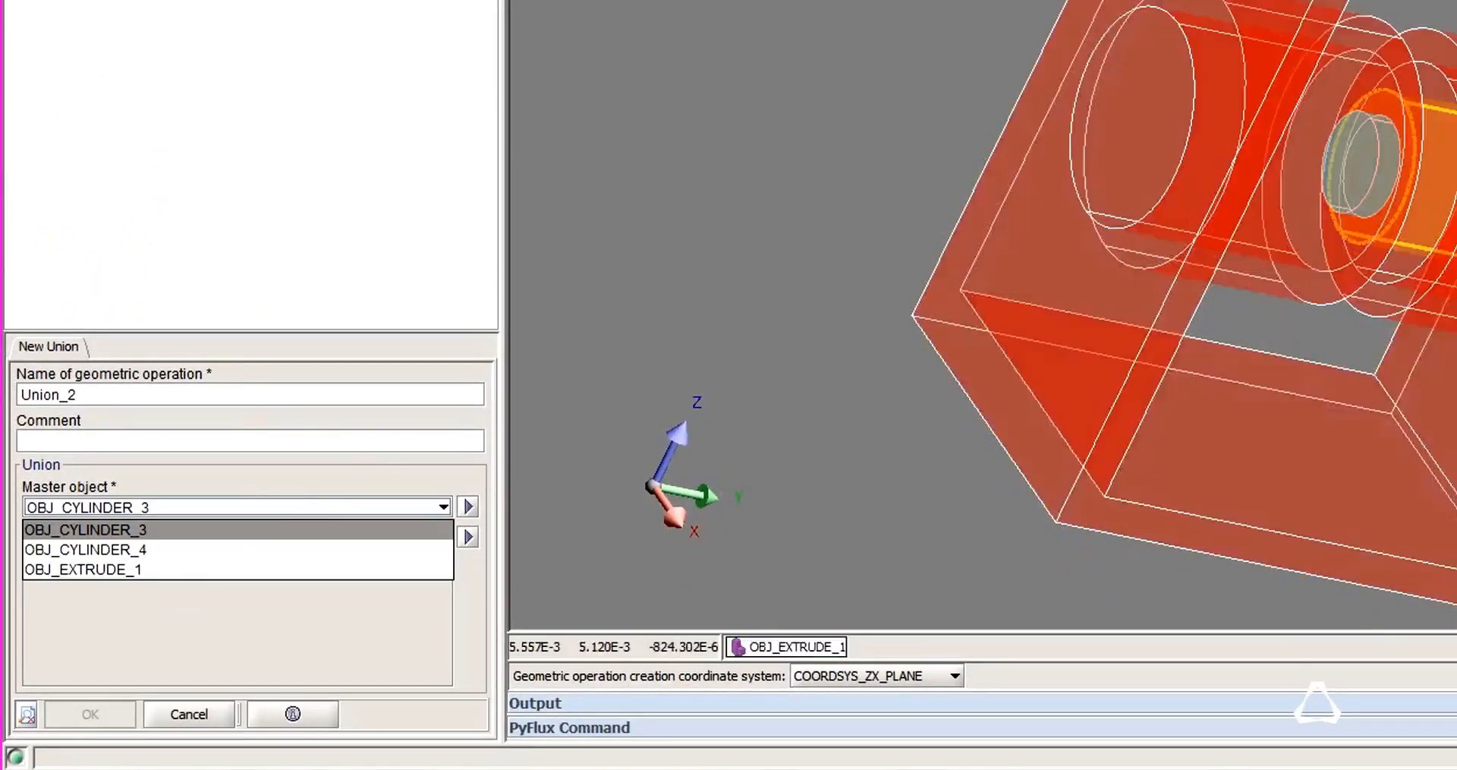
click(206, 506)
click(164, 558)
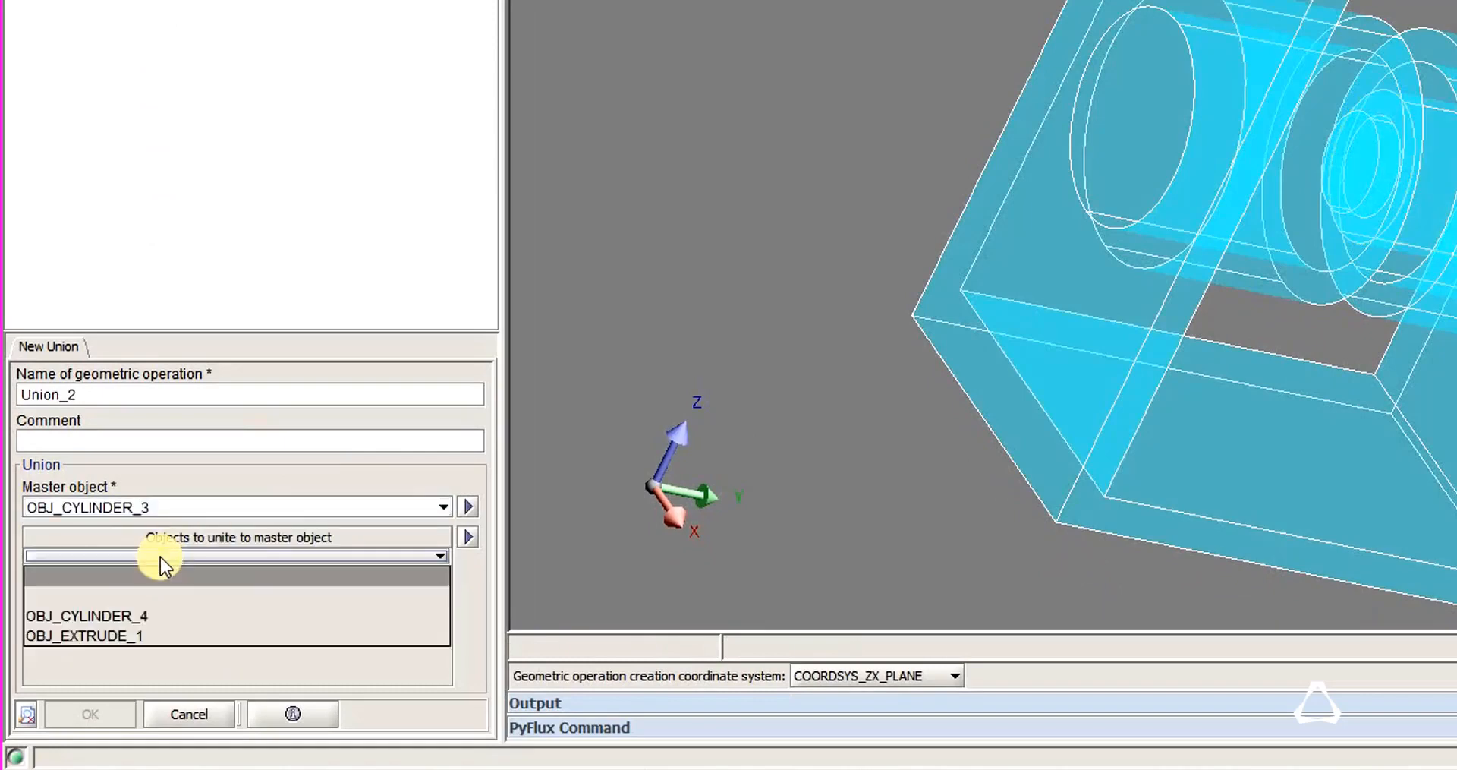
click(147, 625)
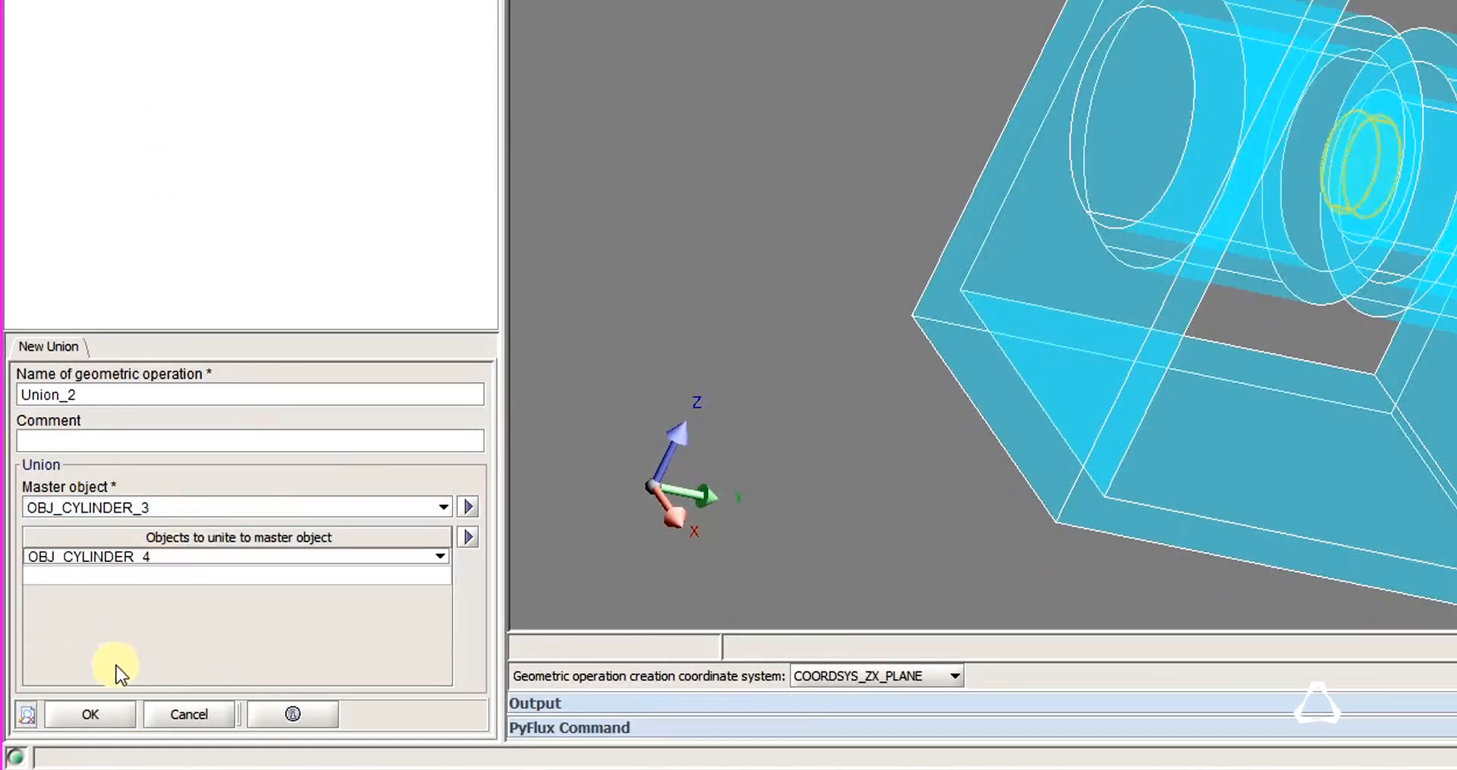
click(82, 711)
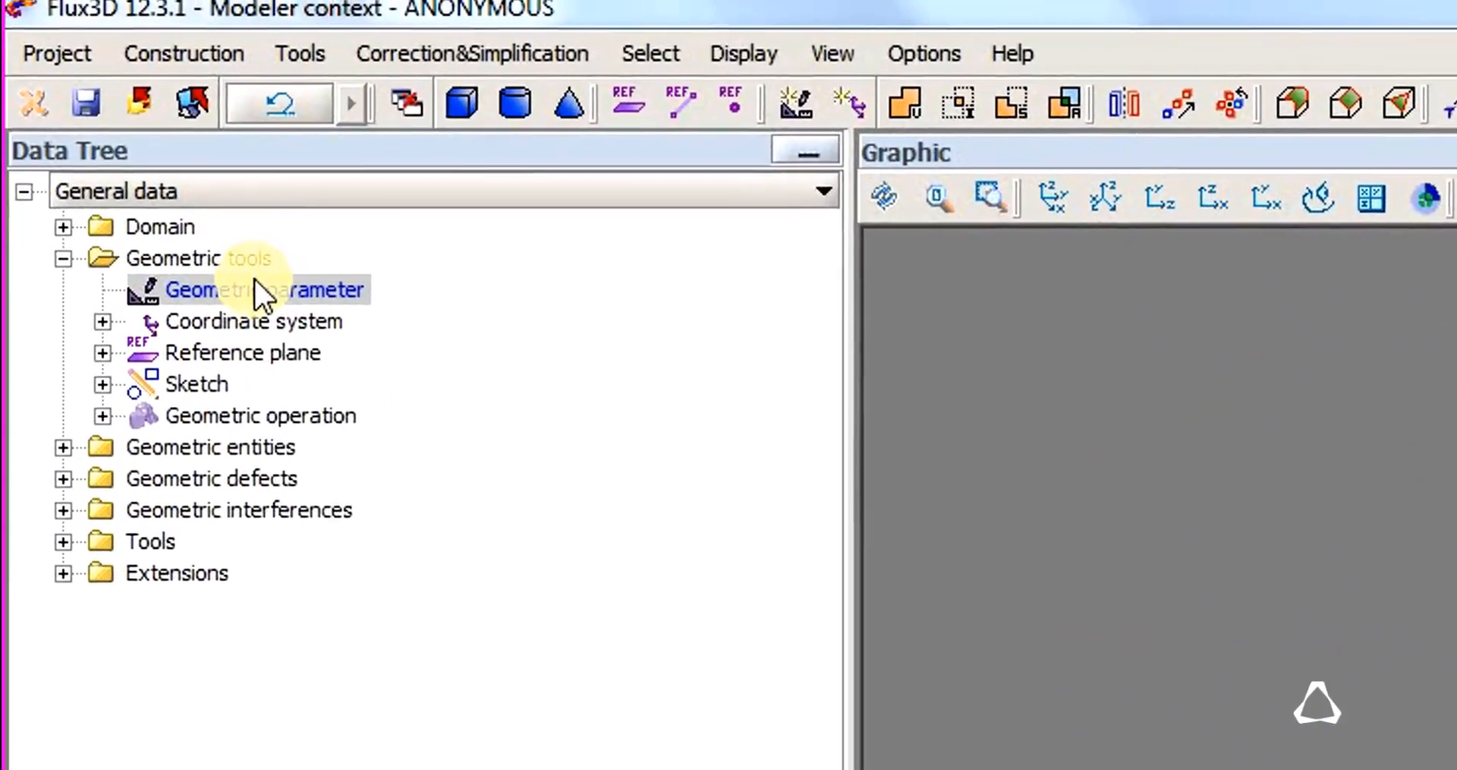
Create a geometric parameter named Y_MOBILE with the algebraic expression 2.
right_click(101, 101)
click(111, 104)
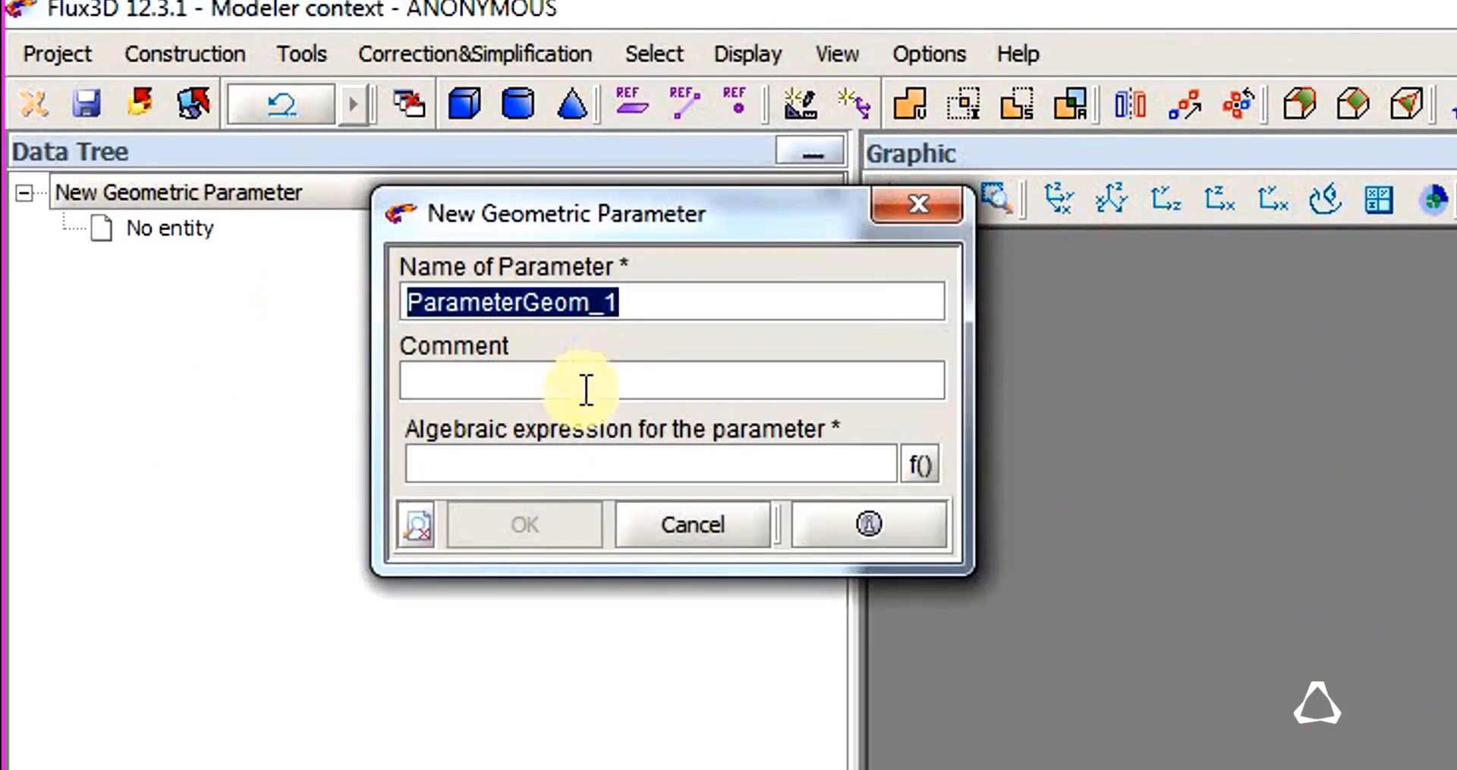
text(Y_MOBILE)
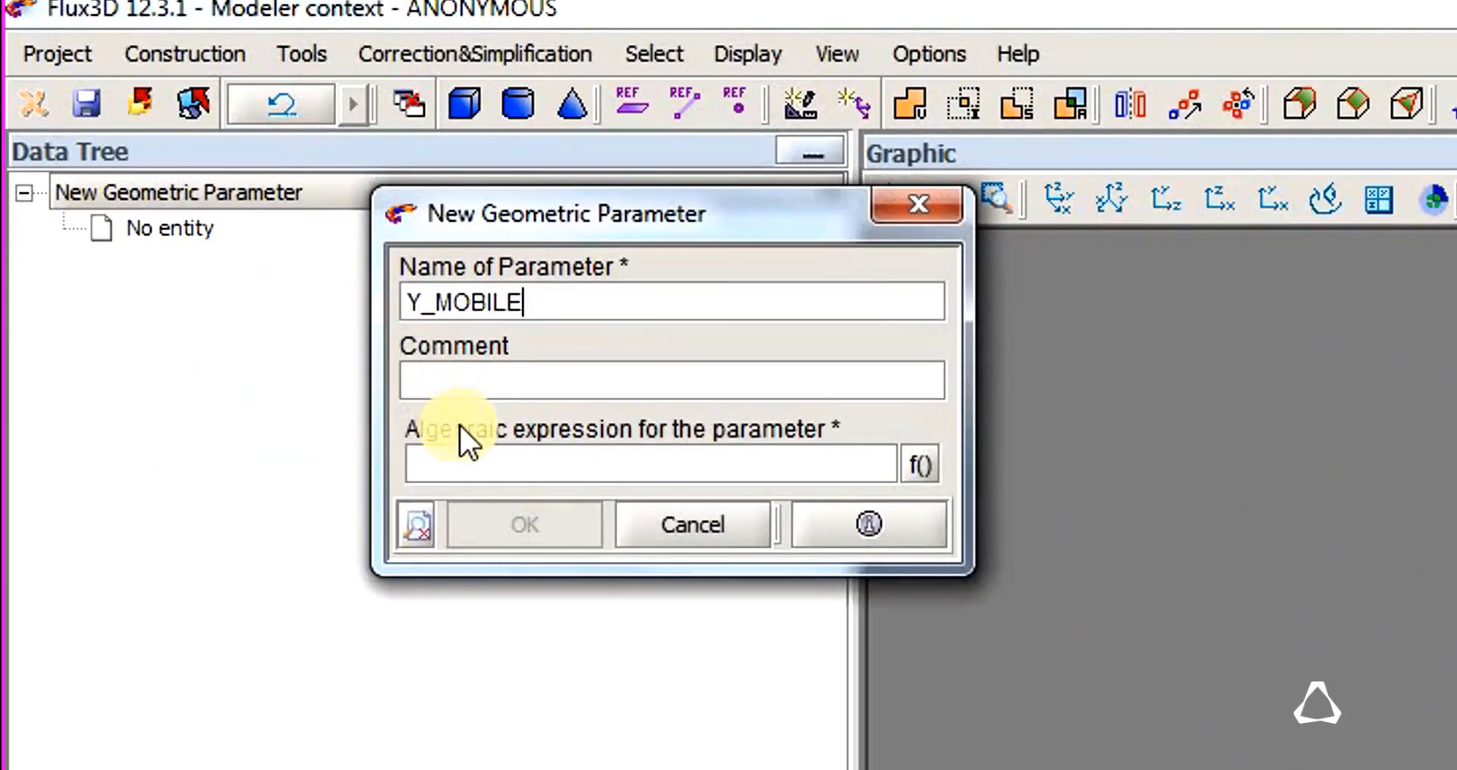
click(475, 463)
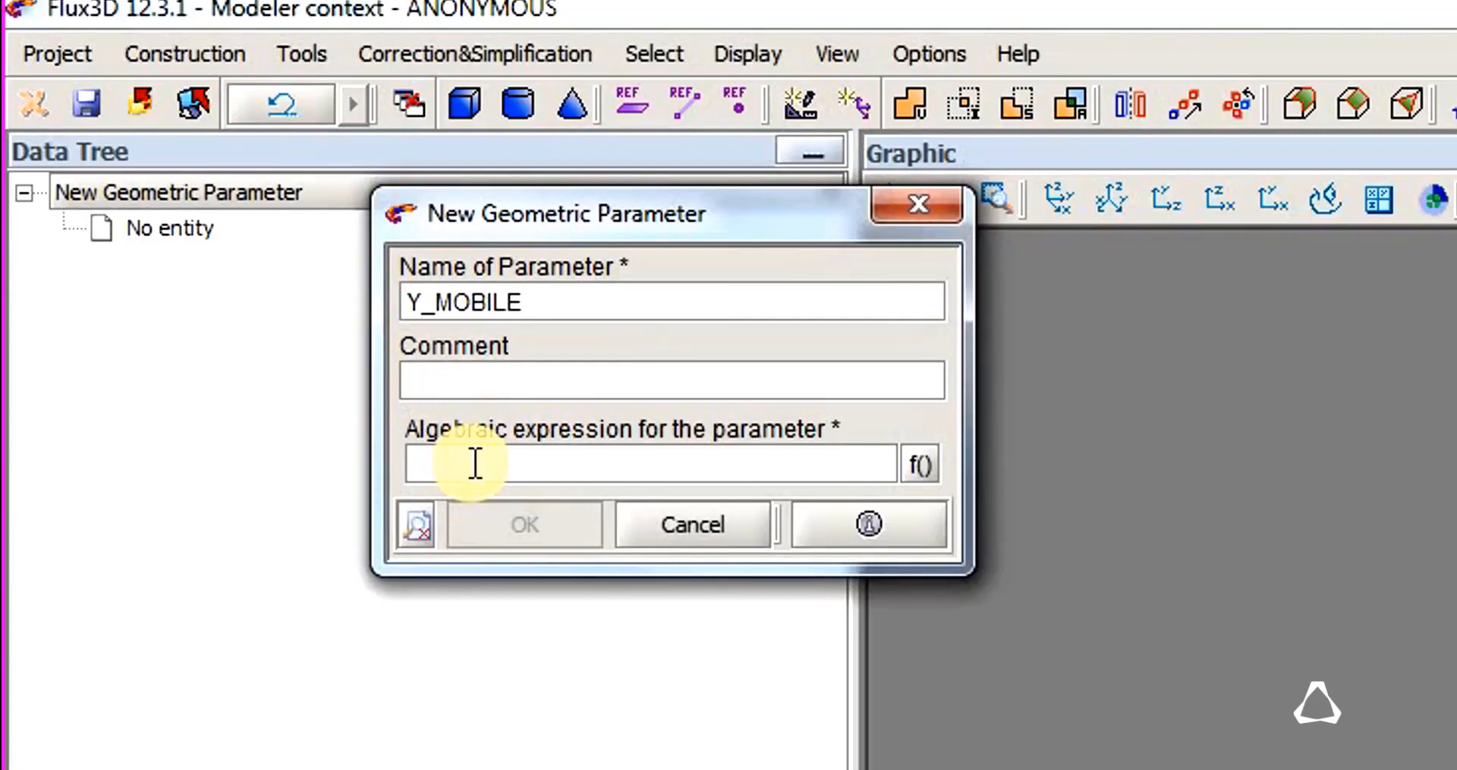
text(2)
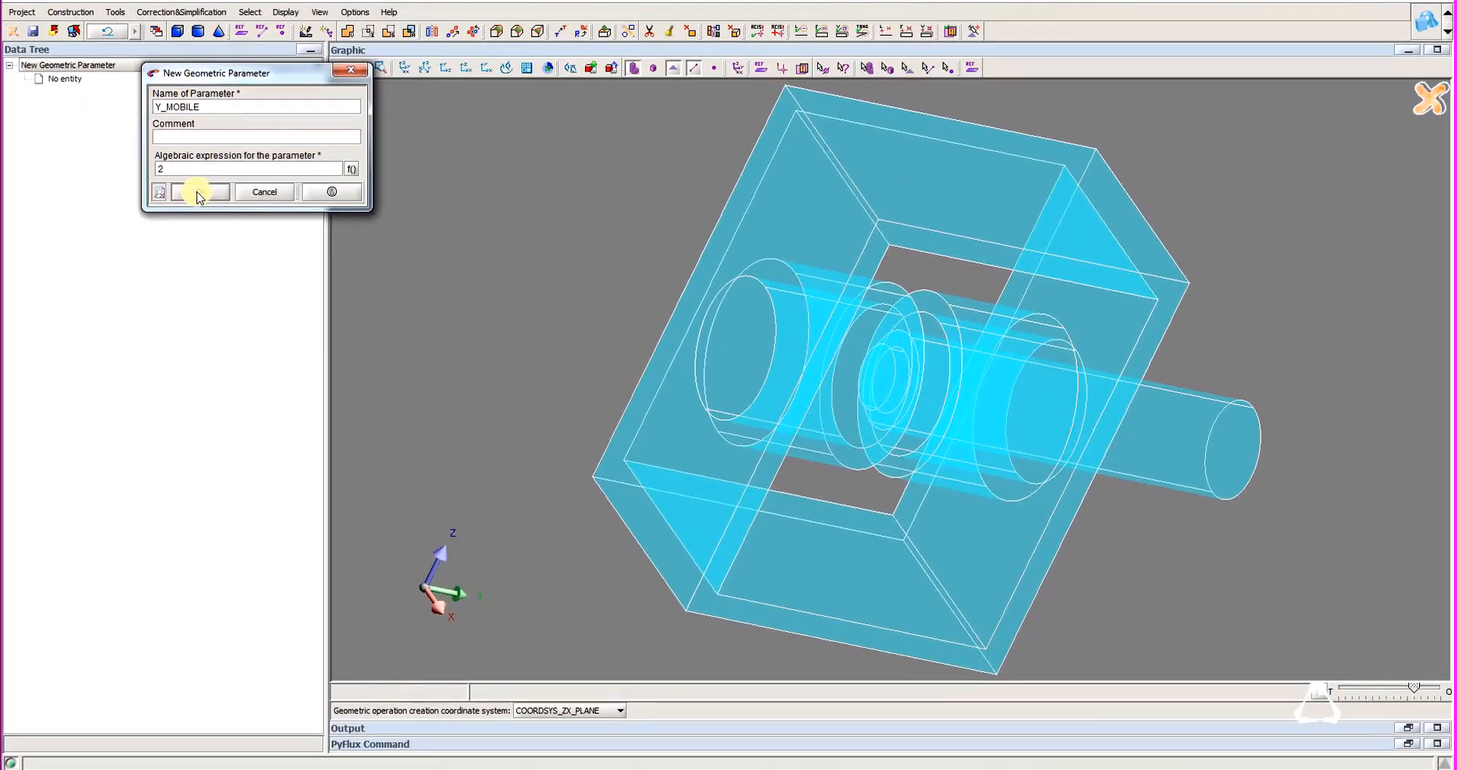
click(200, 192)
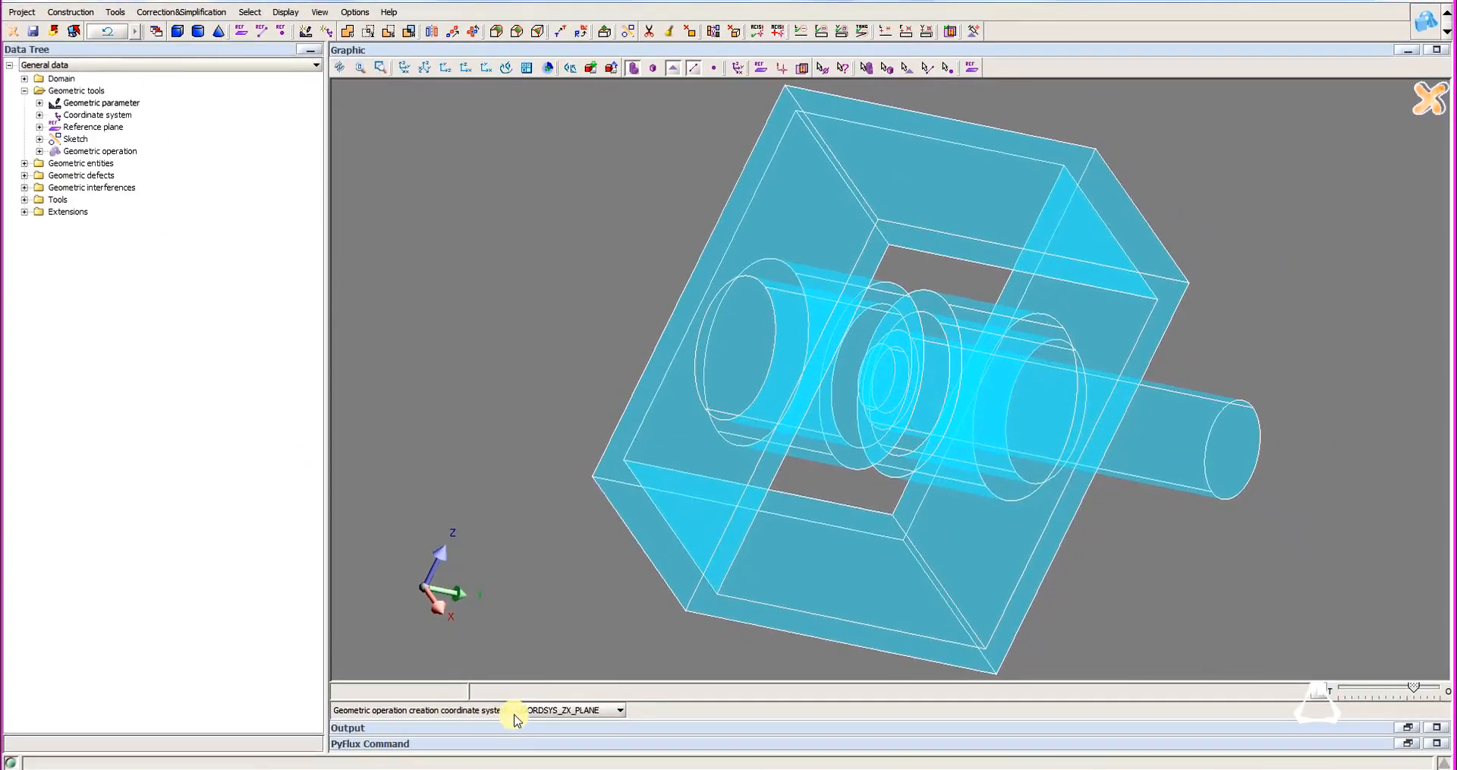
Set the operation creation coordinate system to XYZ1 and start a translation of OBJ_CYLINDER_3.
click(520, 709)
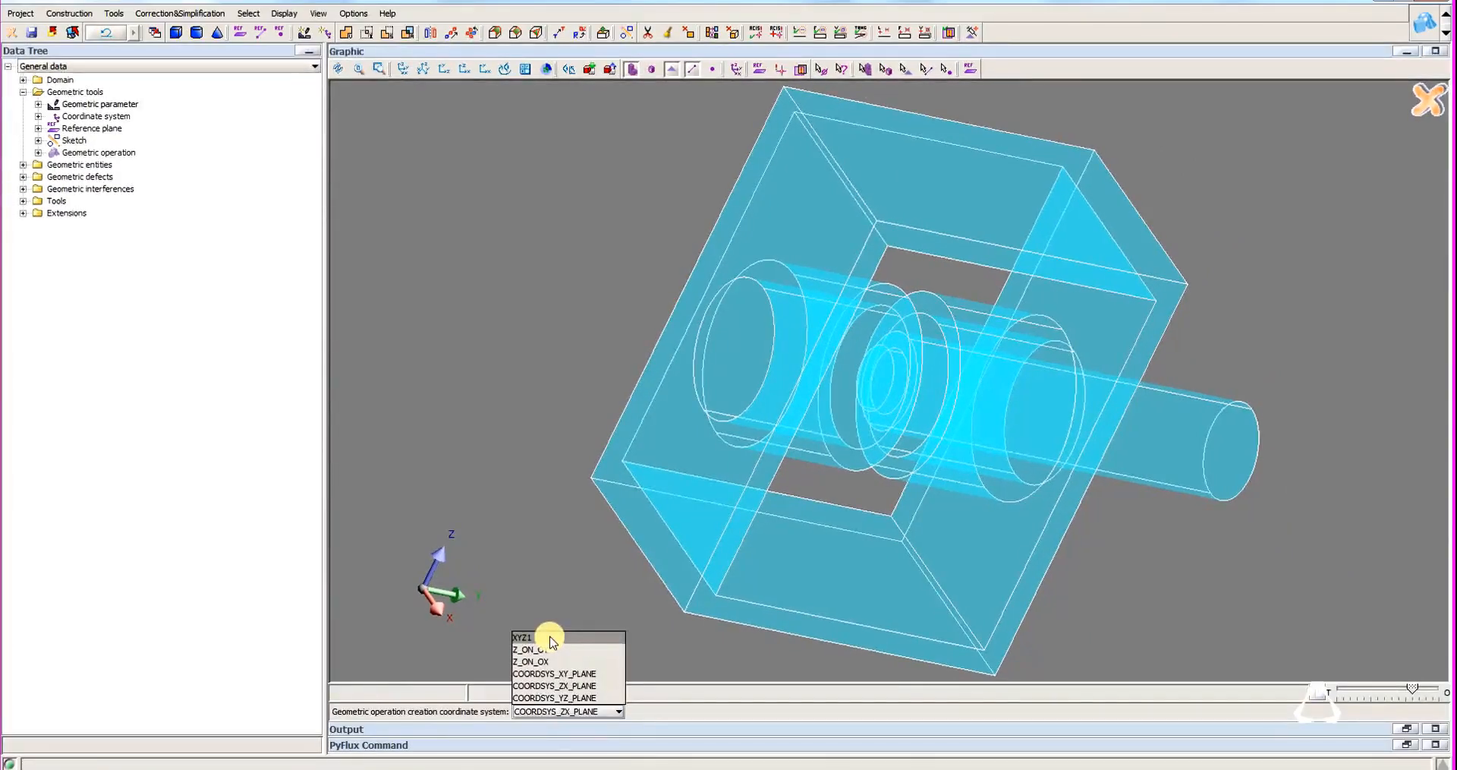
click(548, 638)
click(175, 11)
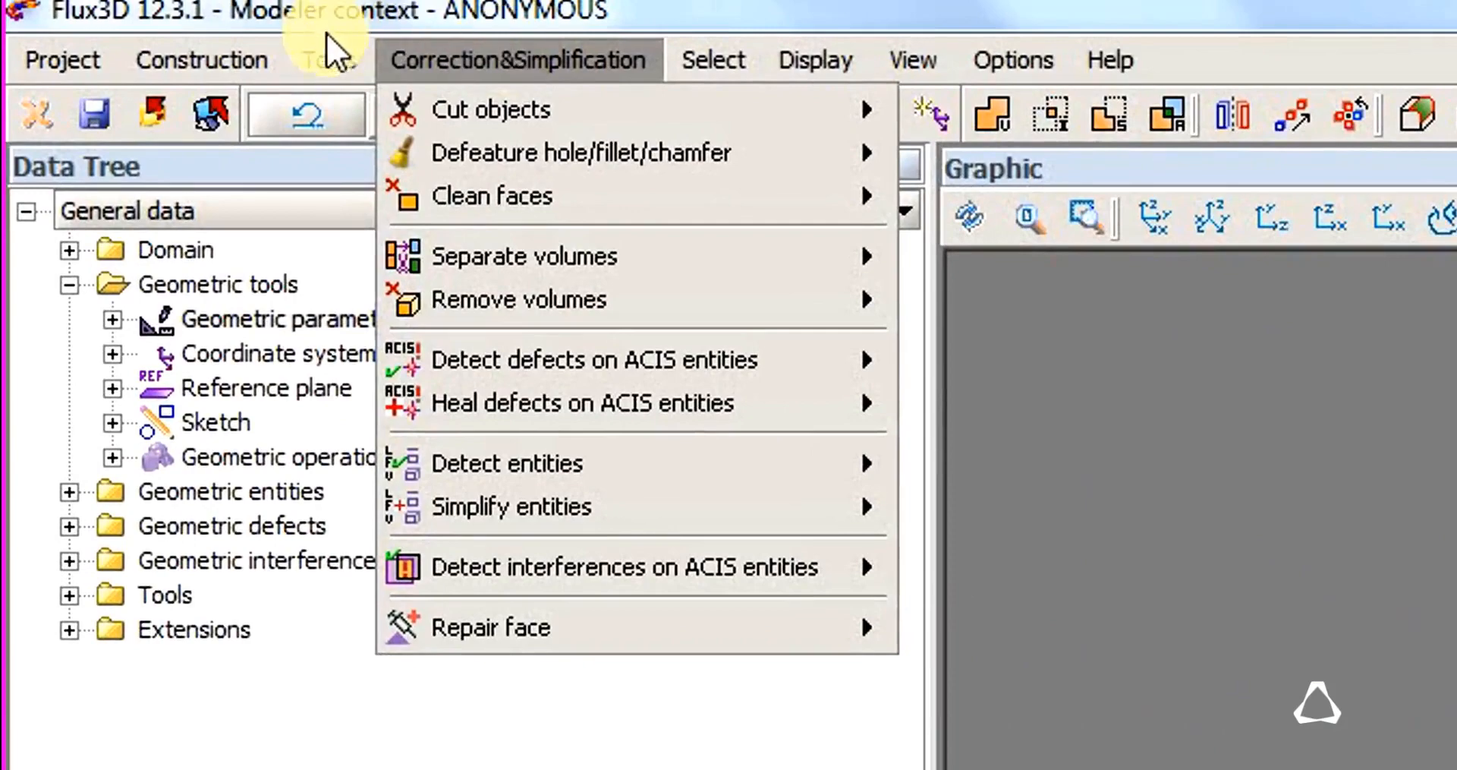
mouse_move(322, 53)
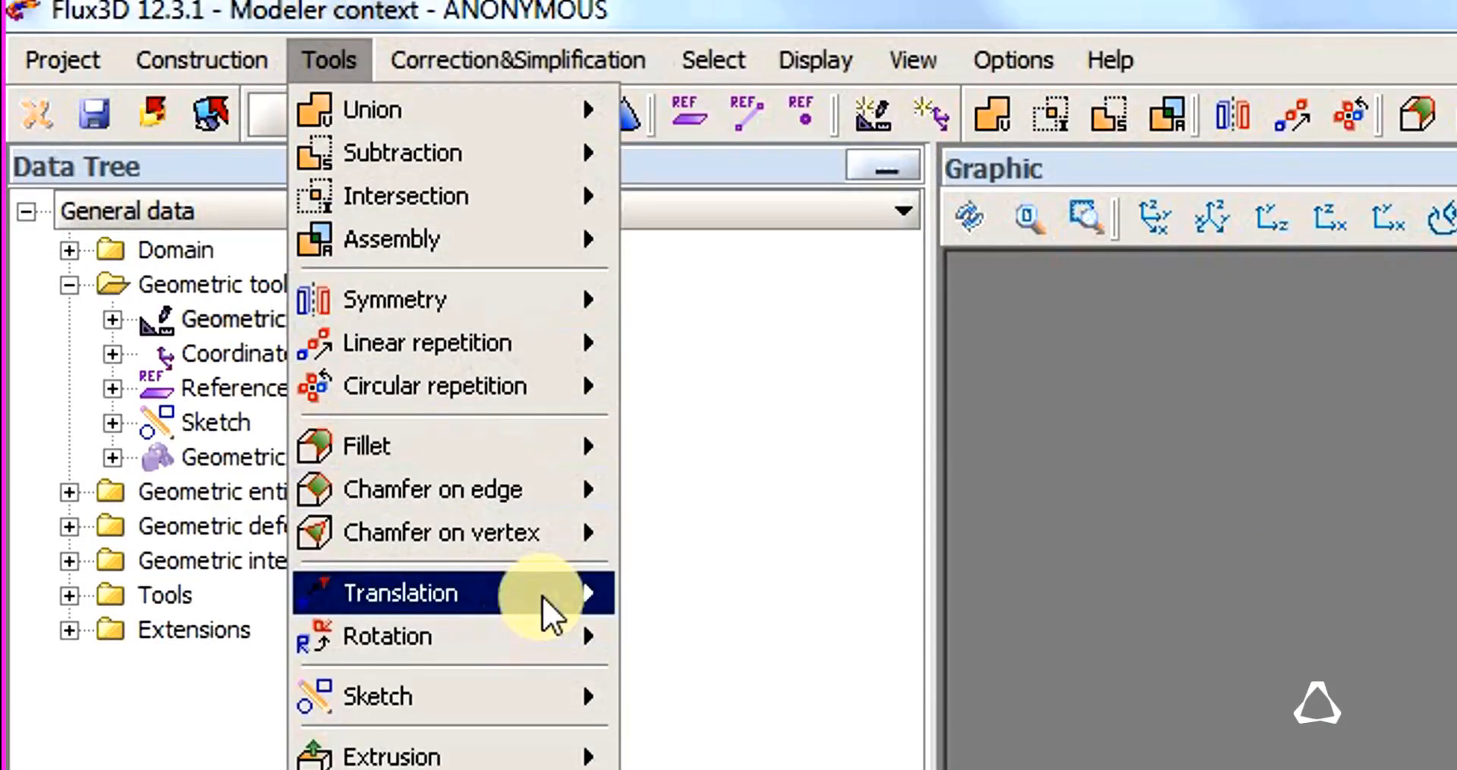
mouse_move(544, 595)
click(694, 593)
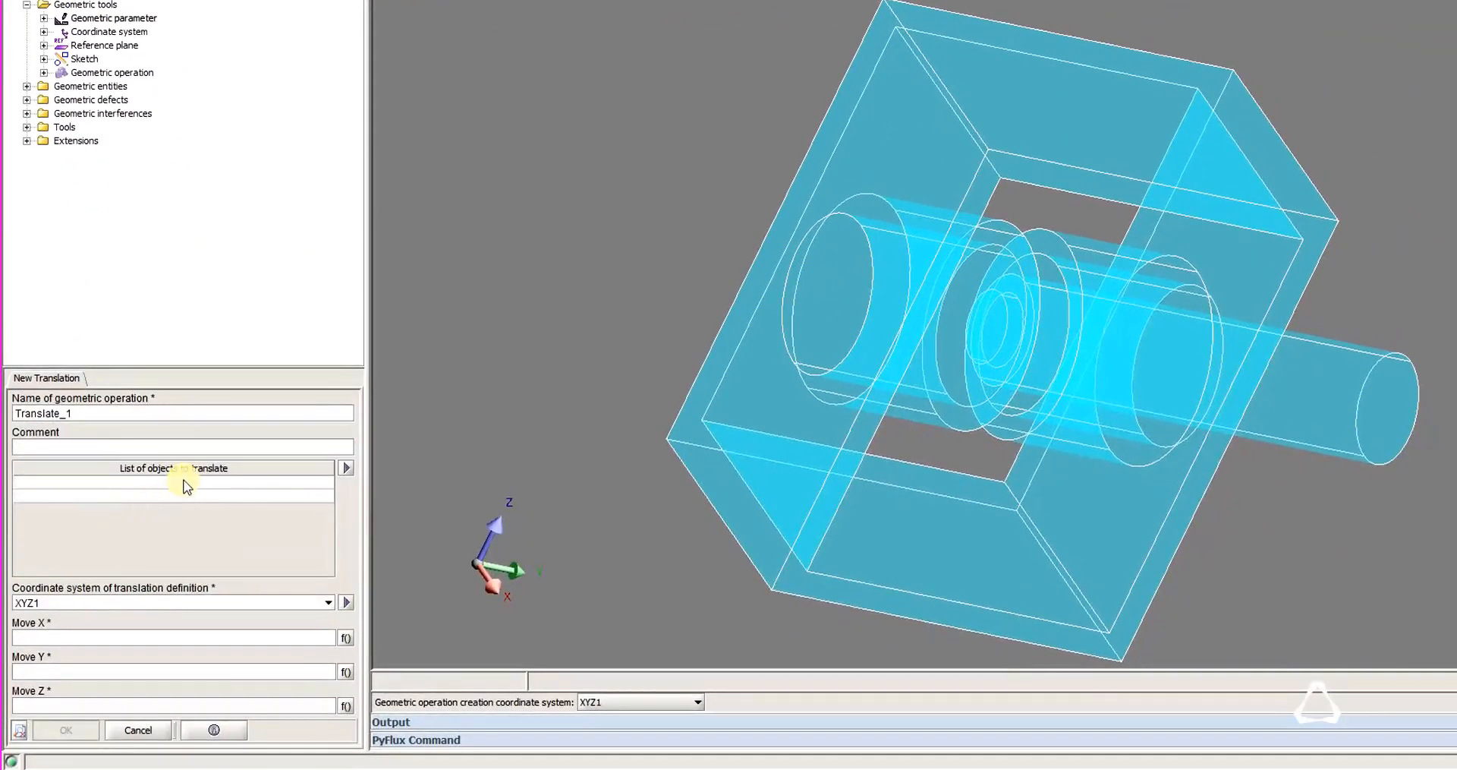
click(187, 486)
click(146, 523)
Translate the united cylinder by 0 in X, the Y_MOBILE parameter in Y and 0 in Z.
click(92, 636)
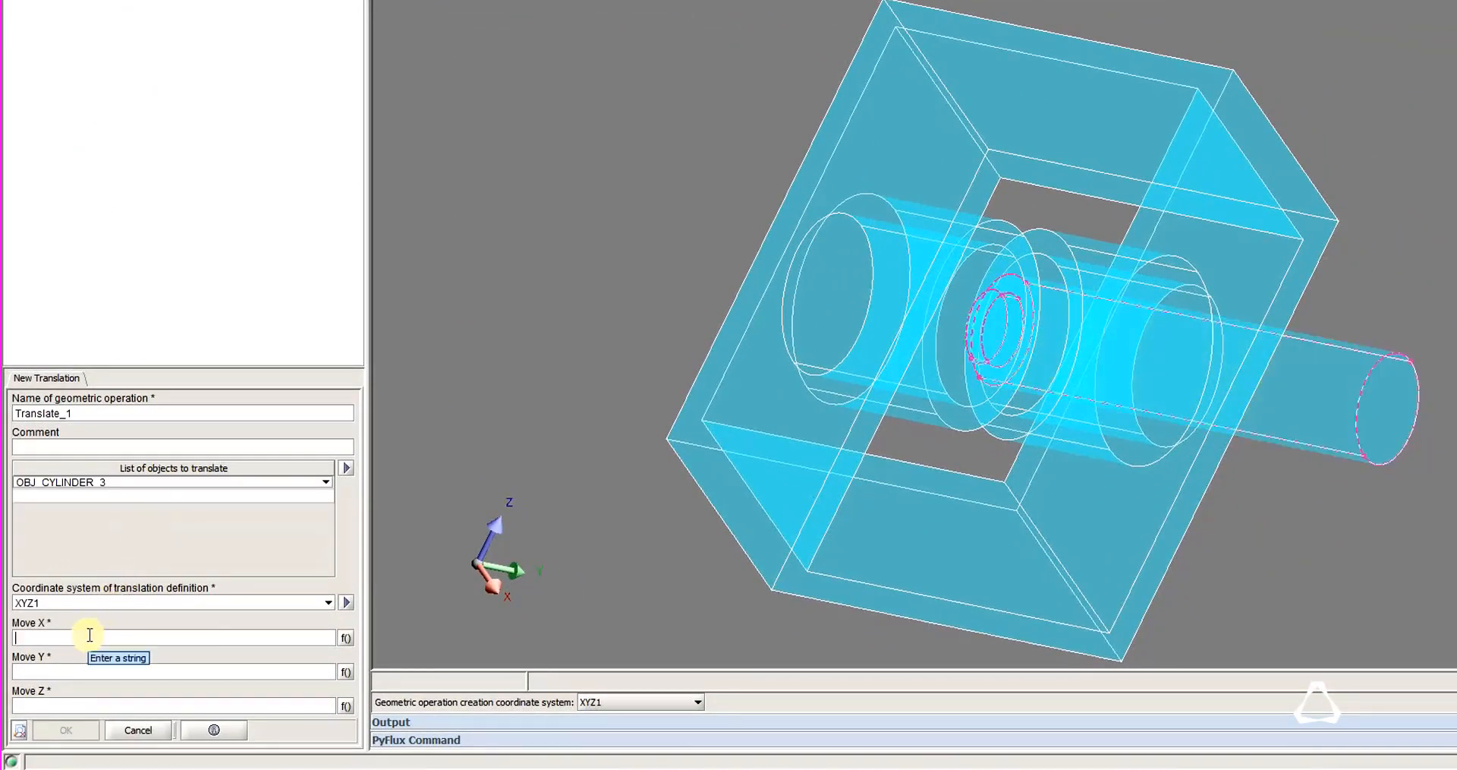
click(345, 672)
double_click(718, 232)
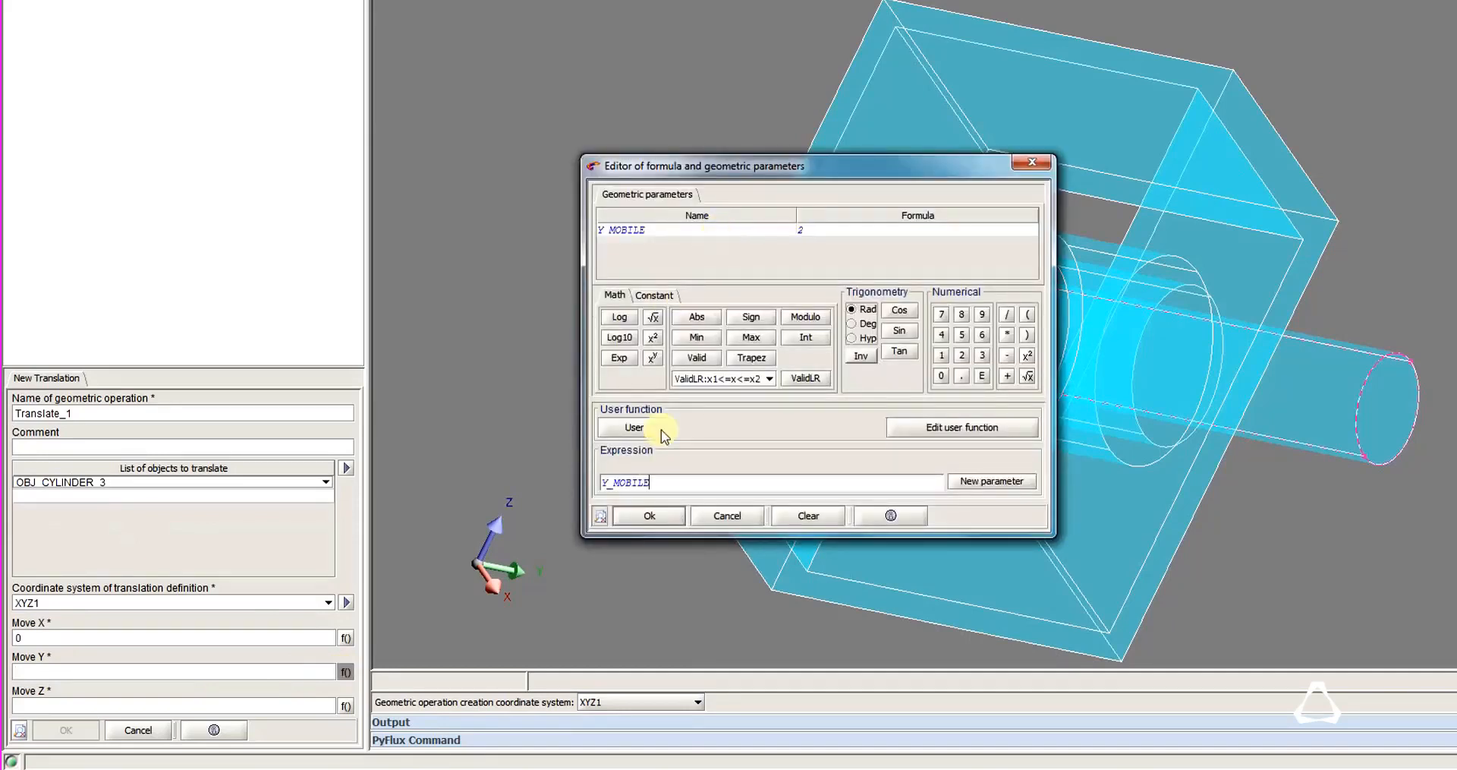
click(629, 516)
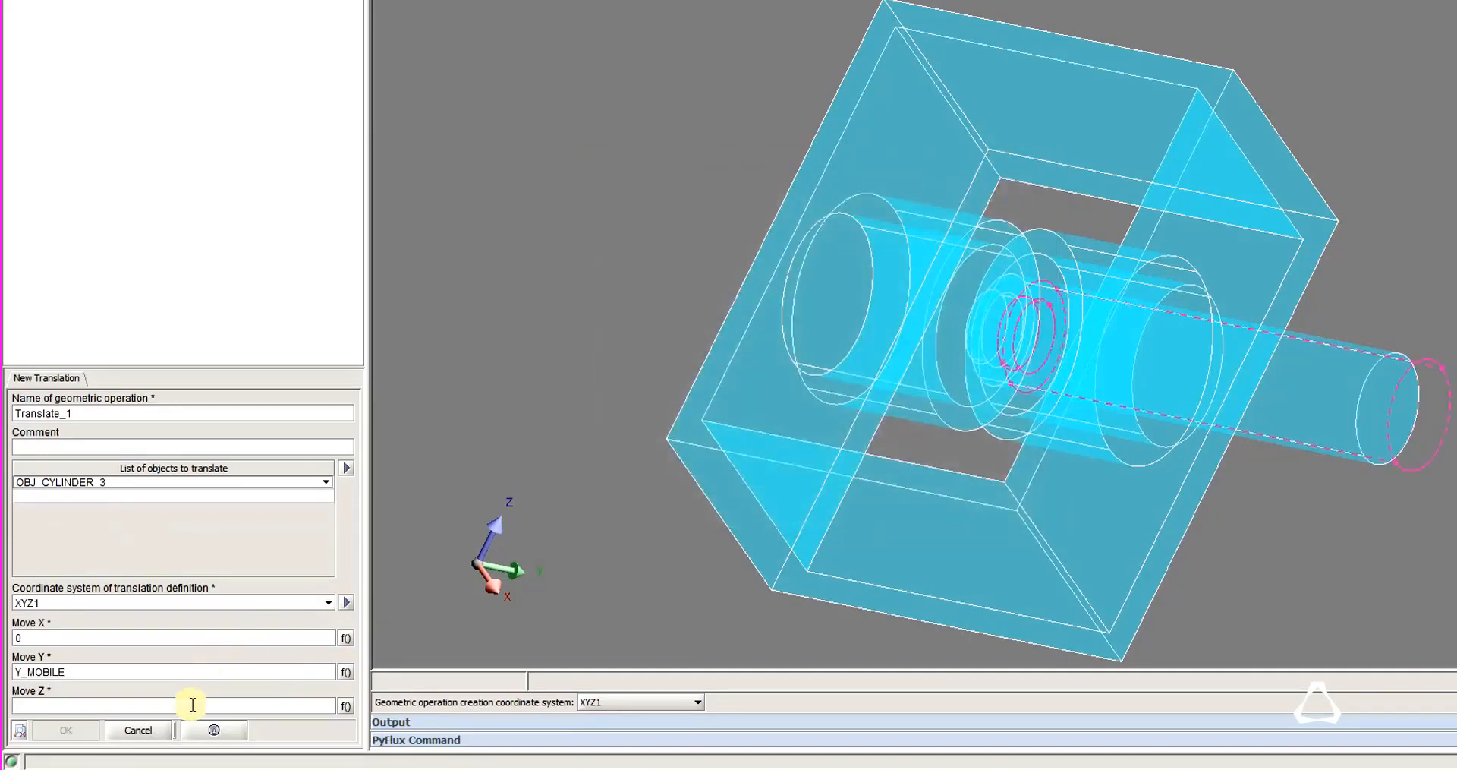
text(0)
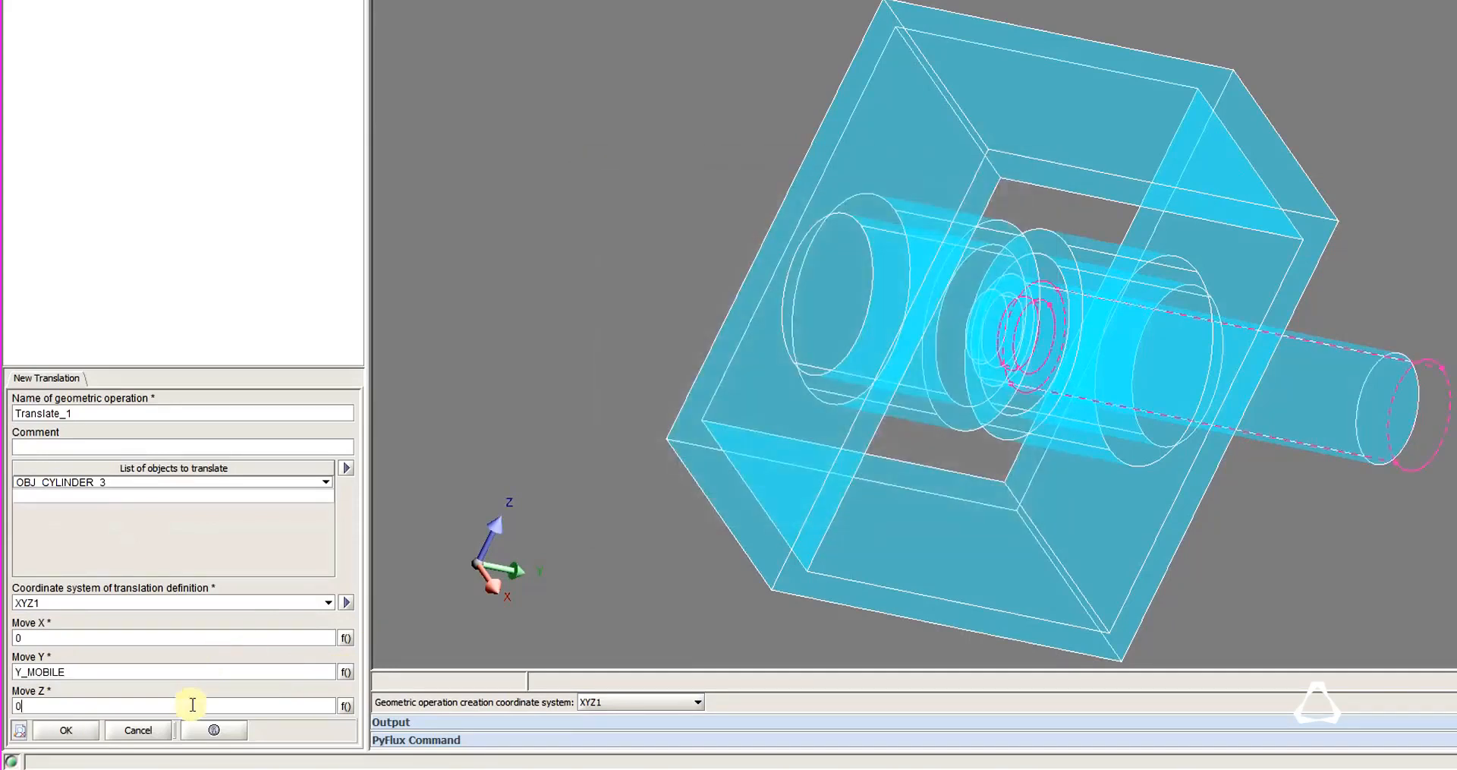
click(67, 733)
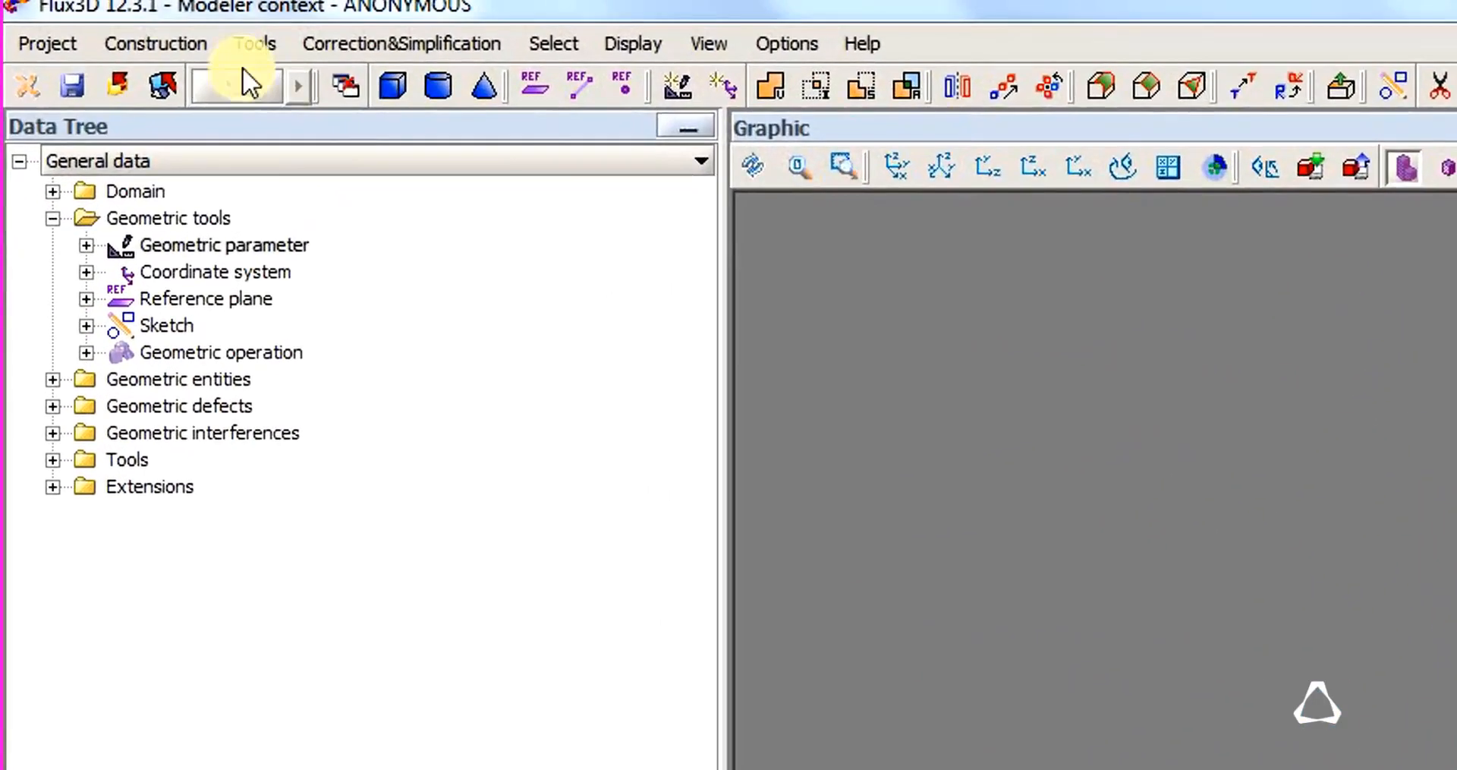
Start a fillet and select the inner and outer edges at the frame's two upper corners.
click(114, 12)
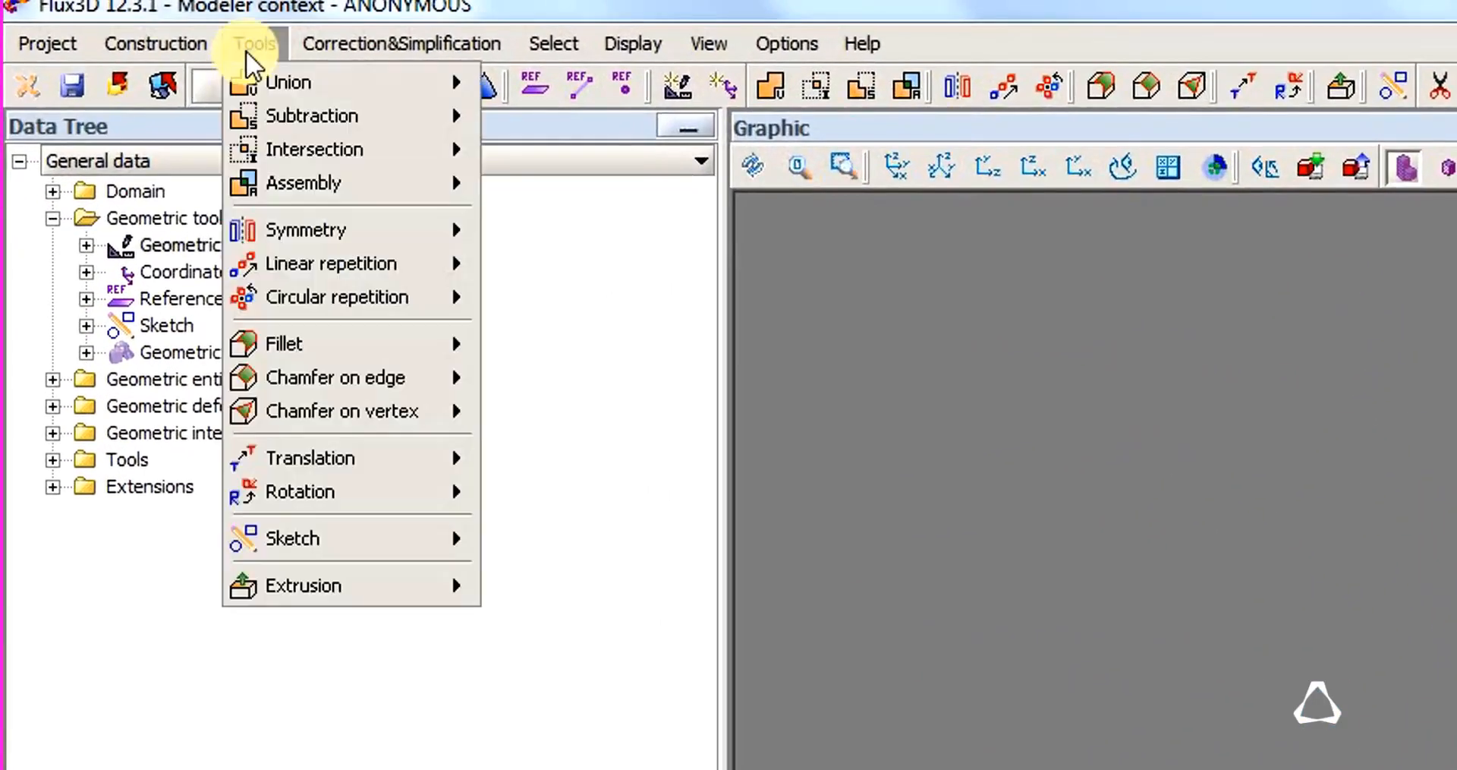
mouse_move(357, 345)
click(569, 341)
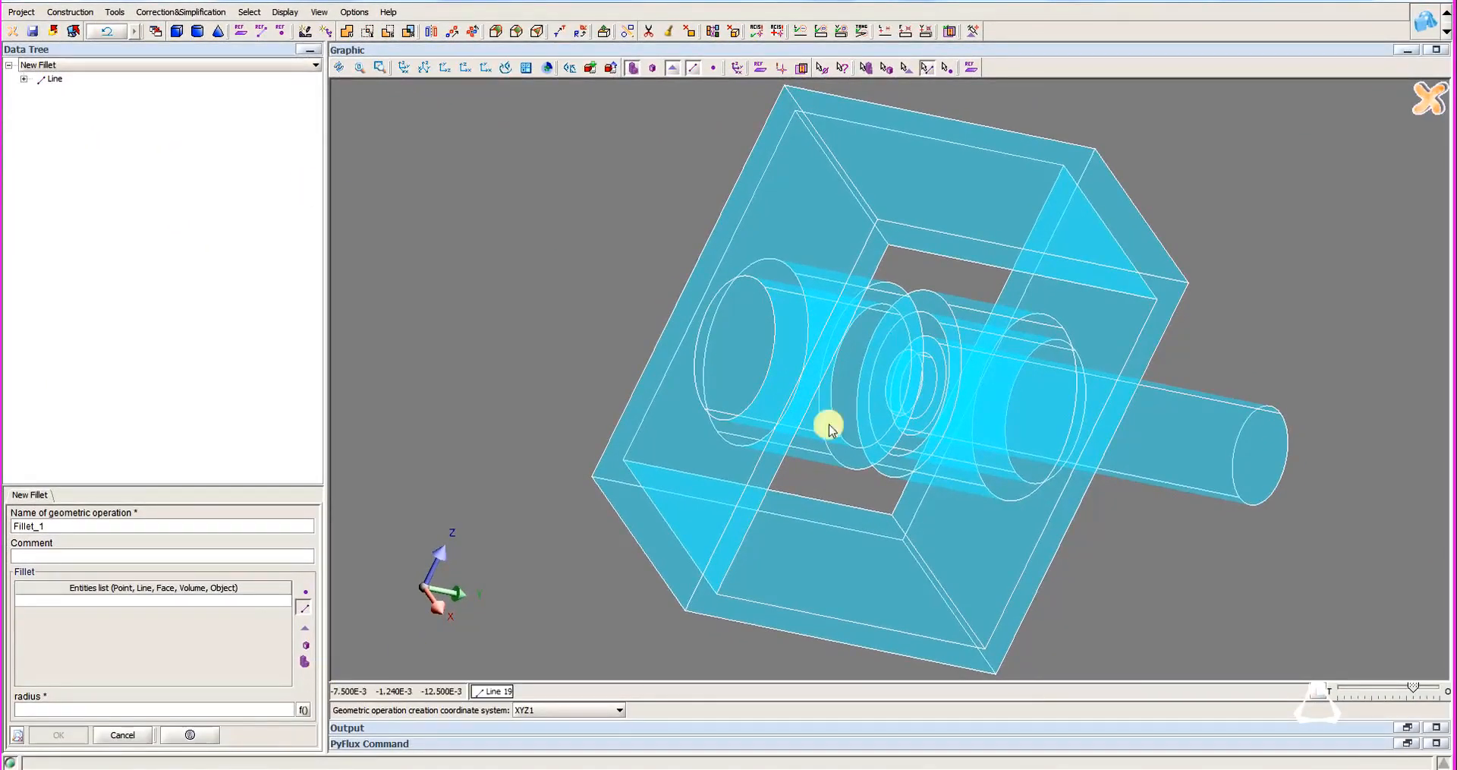
drag(886, 447, 893, 579)
scroll(893, 578, down, 4)
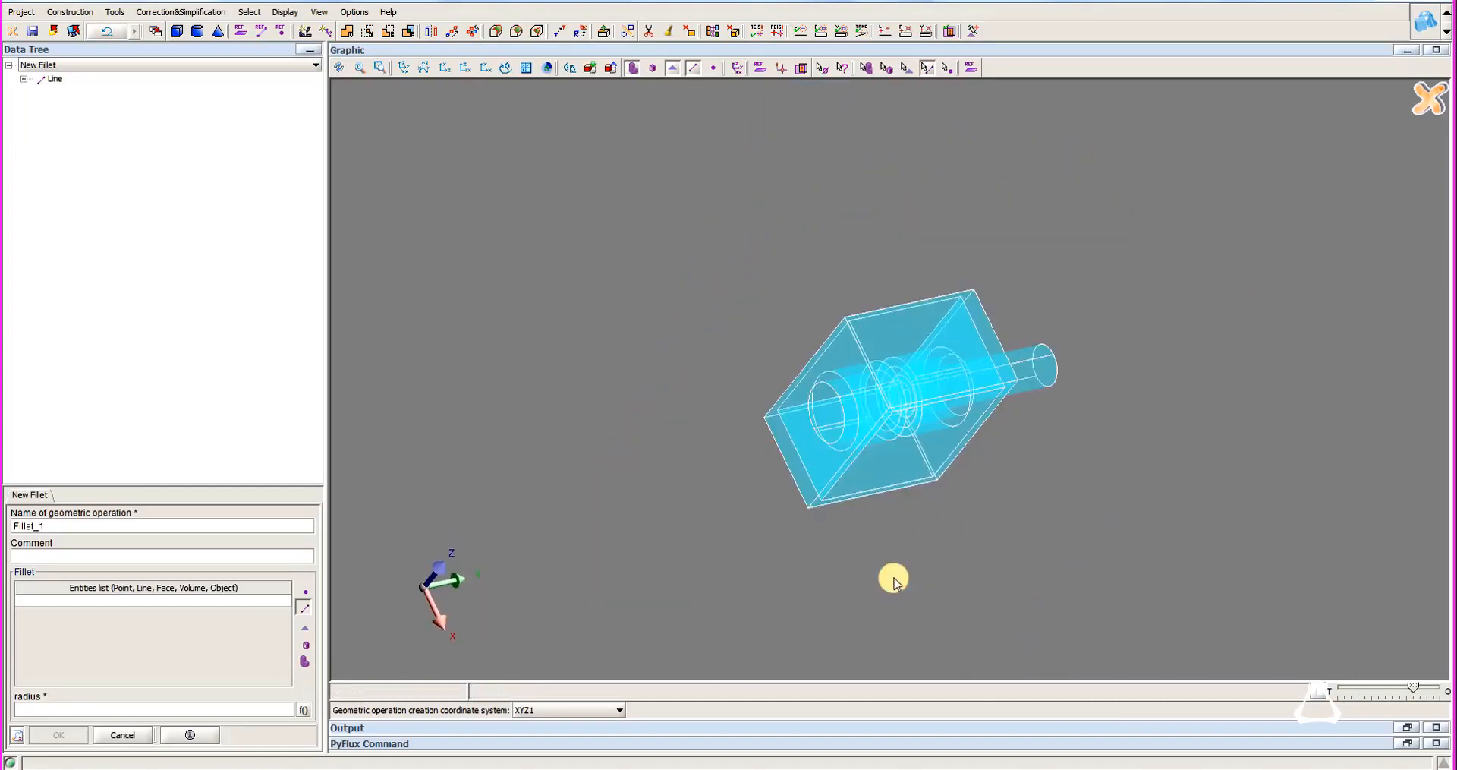
drag(895, 410, 817, 293)
click(969, 323)
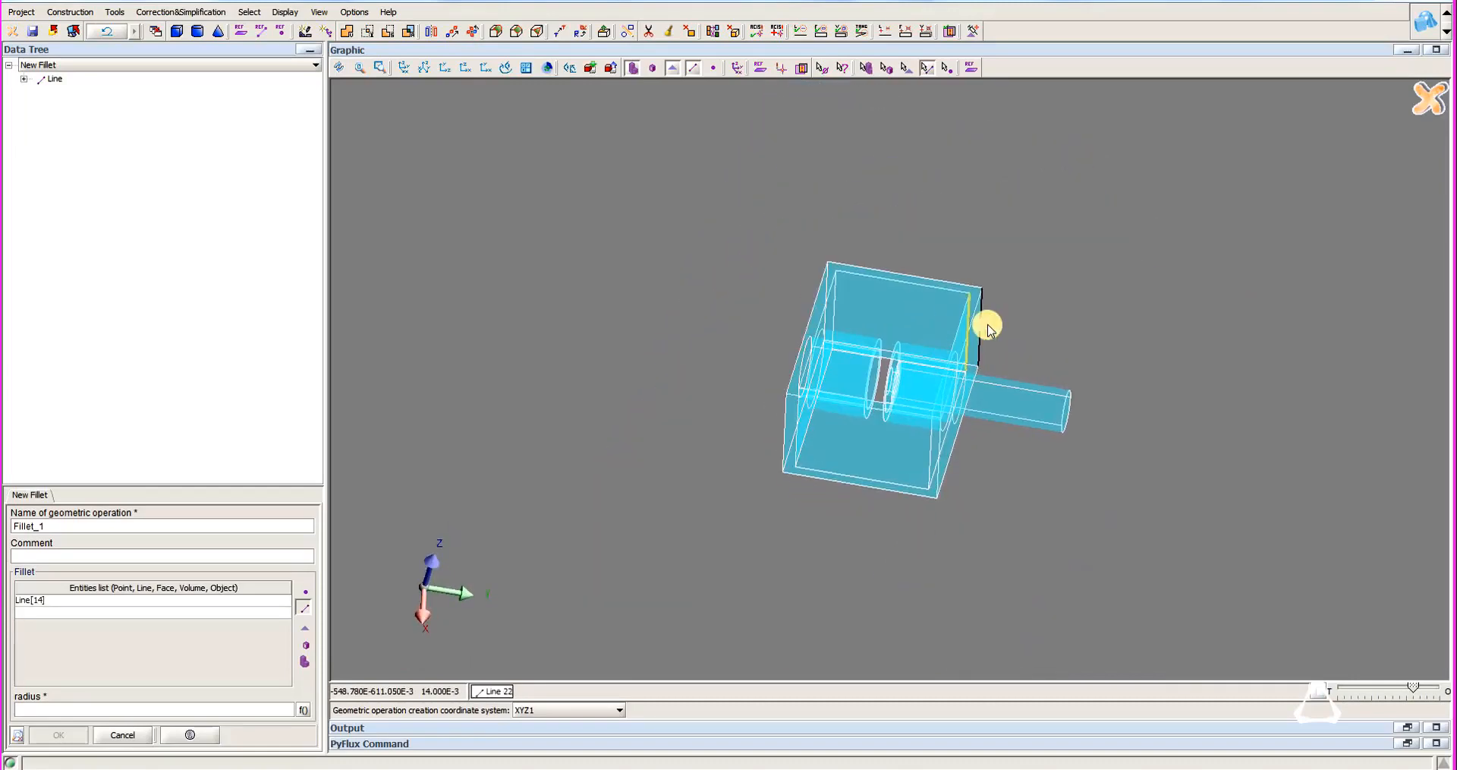
click(981, 325)
click(834, 311)
click(826, 311)
Add the inner and outer edges of the frame's two lower corners and create the fillet with radius 2.
drag(917, 404, 829, 416)
click(800, 425)
click(797, 422)
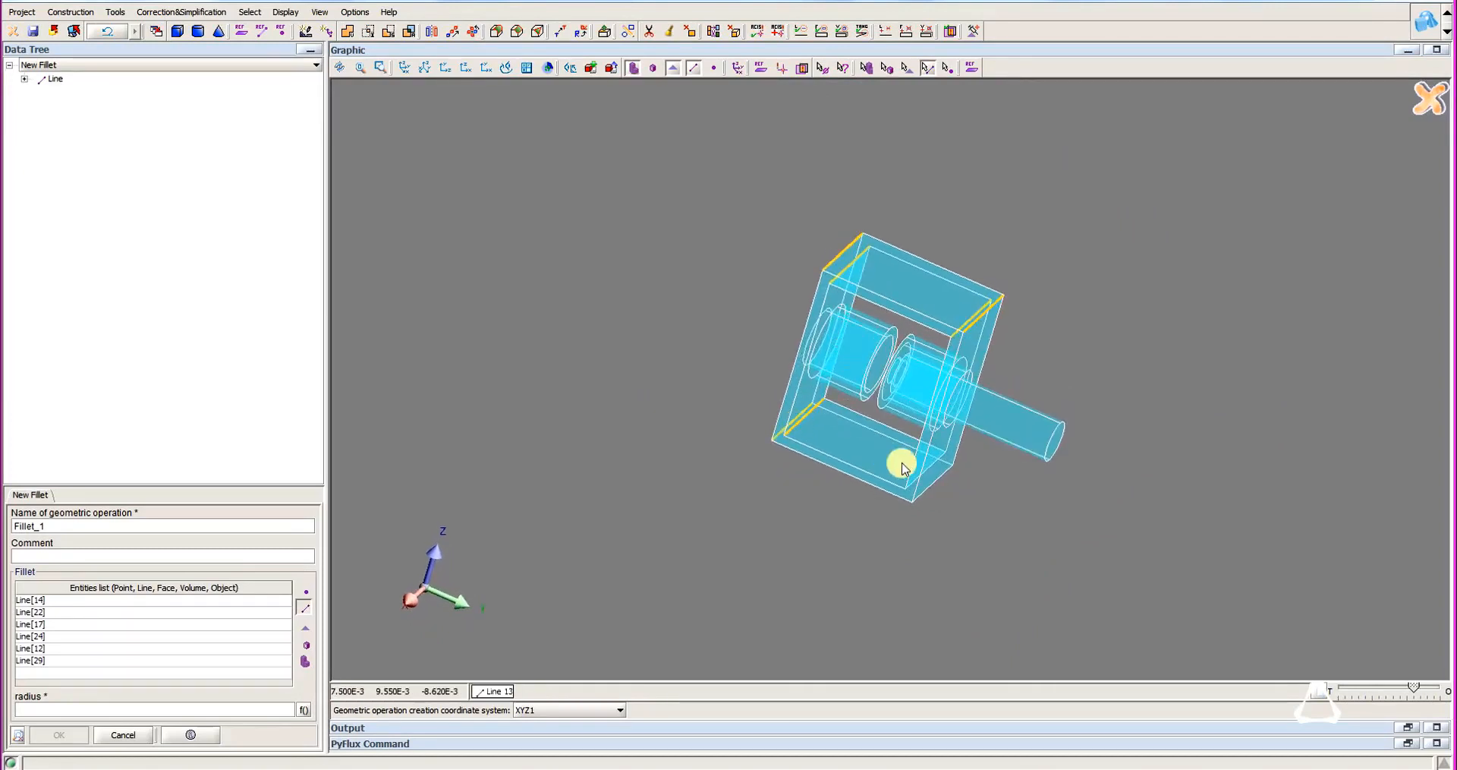
click(937, 461)
click(939, 480)
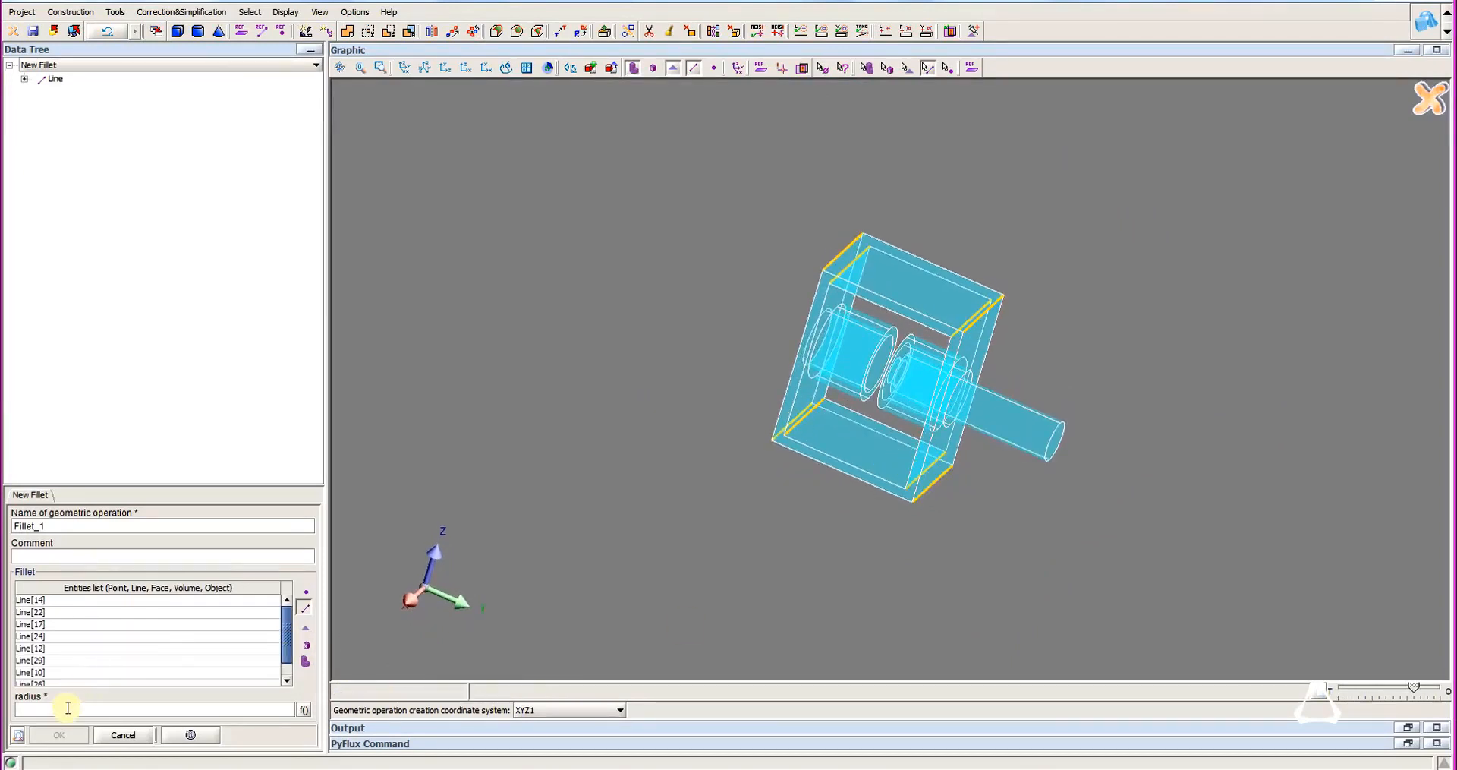
text(2)
click(60, 736)
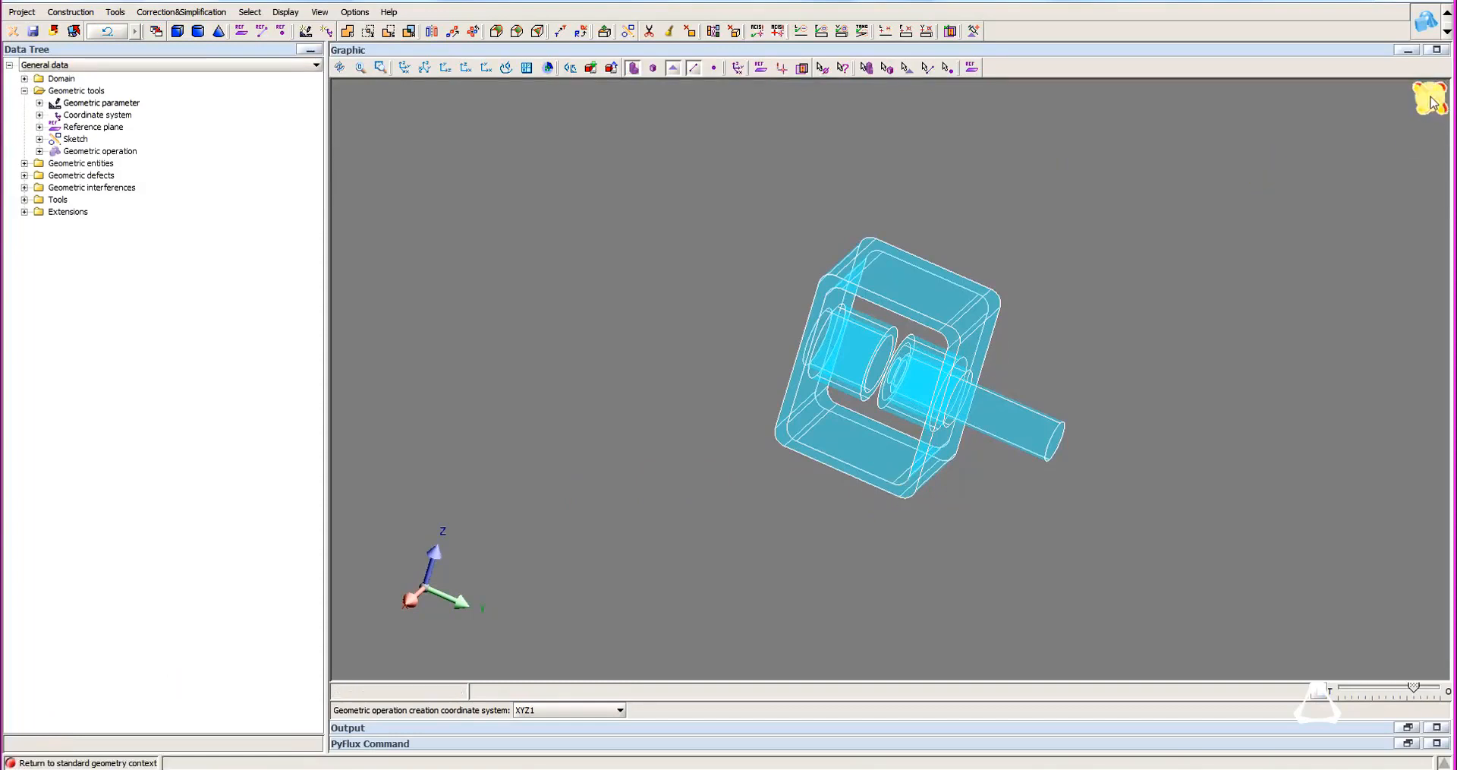
Return to the standard geometry context and start a new parallelepiped infinite box.
click(1431, 102)
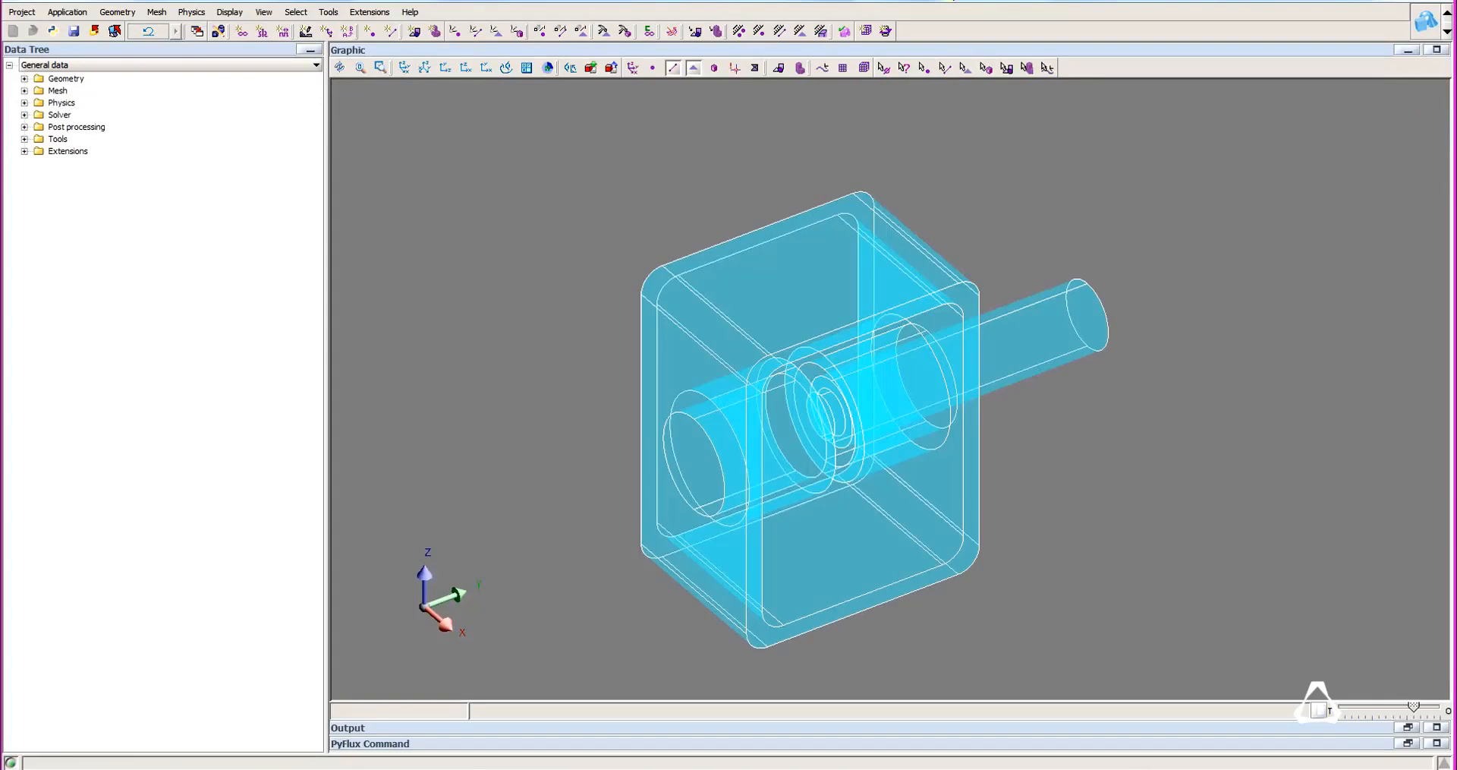
click(118, 12)
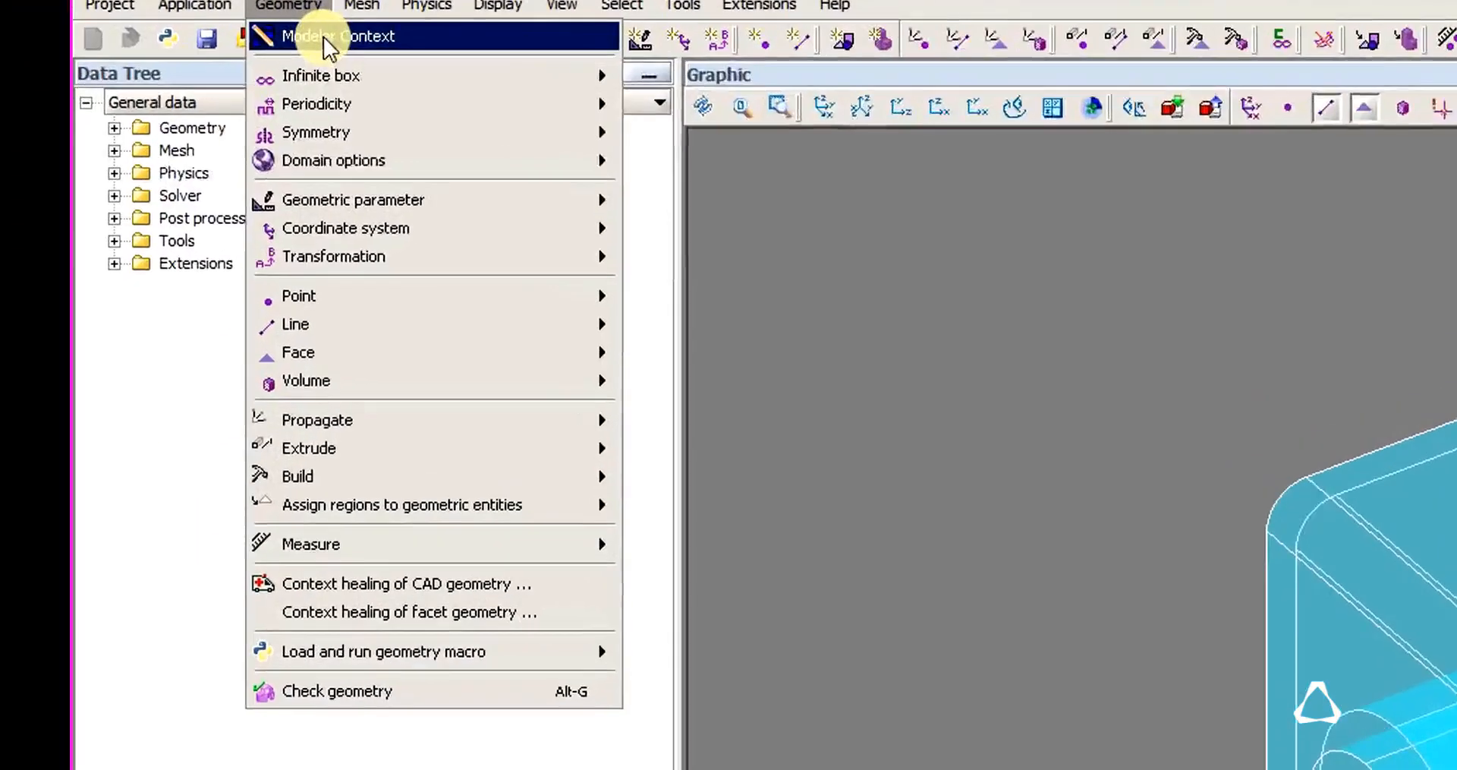
mouse_move(186, 48)
click(785, 89)
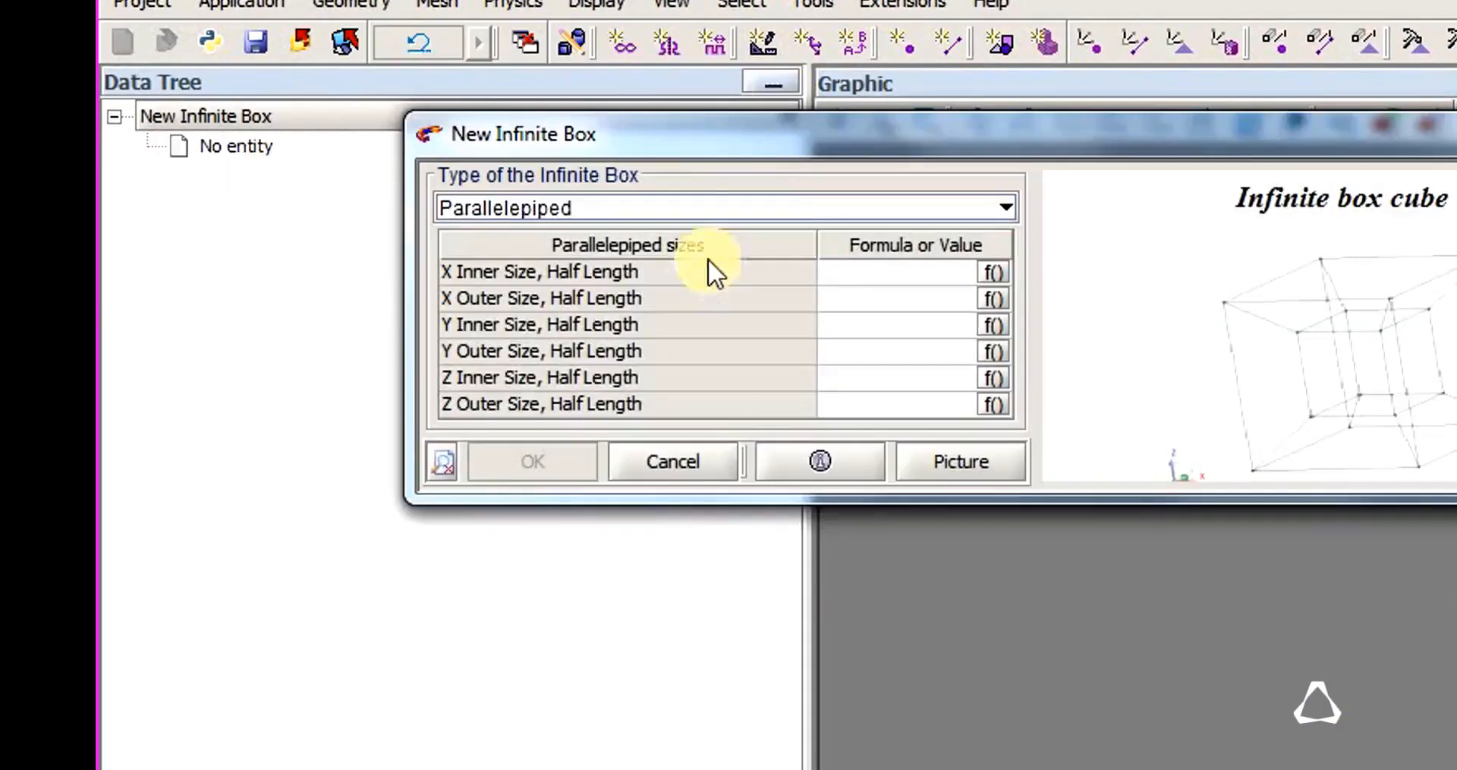
Set the infinite box's X inner half length to 50 and its X outer half length to 60.
click(876, 271)
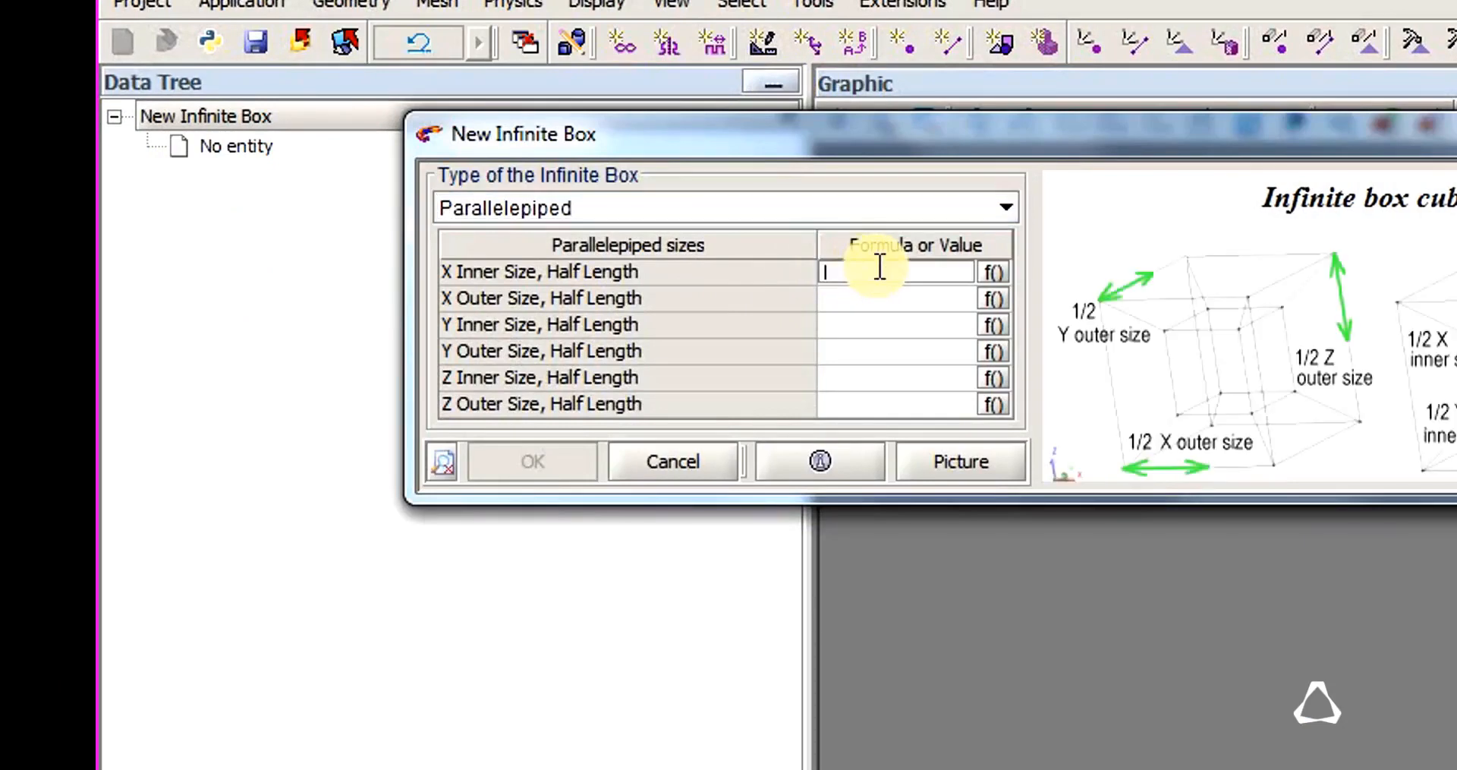
text(50)
key(BackSpace)
key(BackSpace)
text(60)
key(BackSpace)
key(BackSpace)
text(50)
key(Return)
text(60)
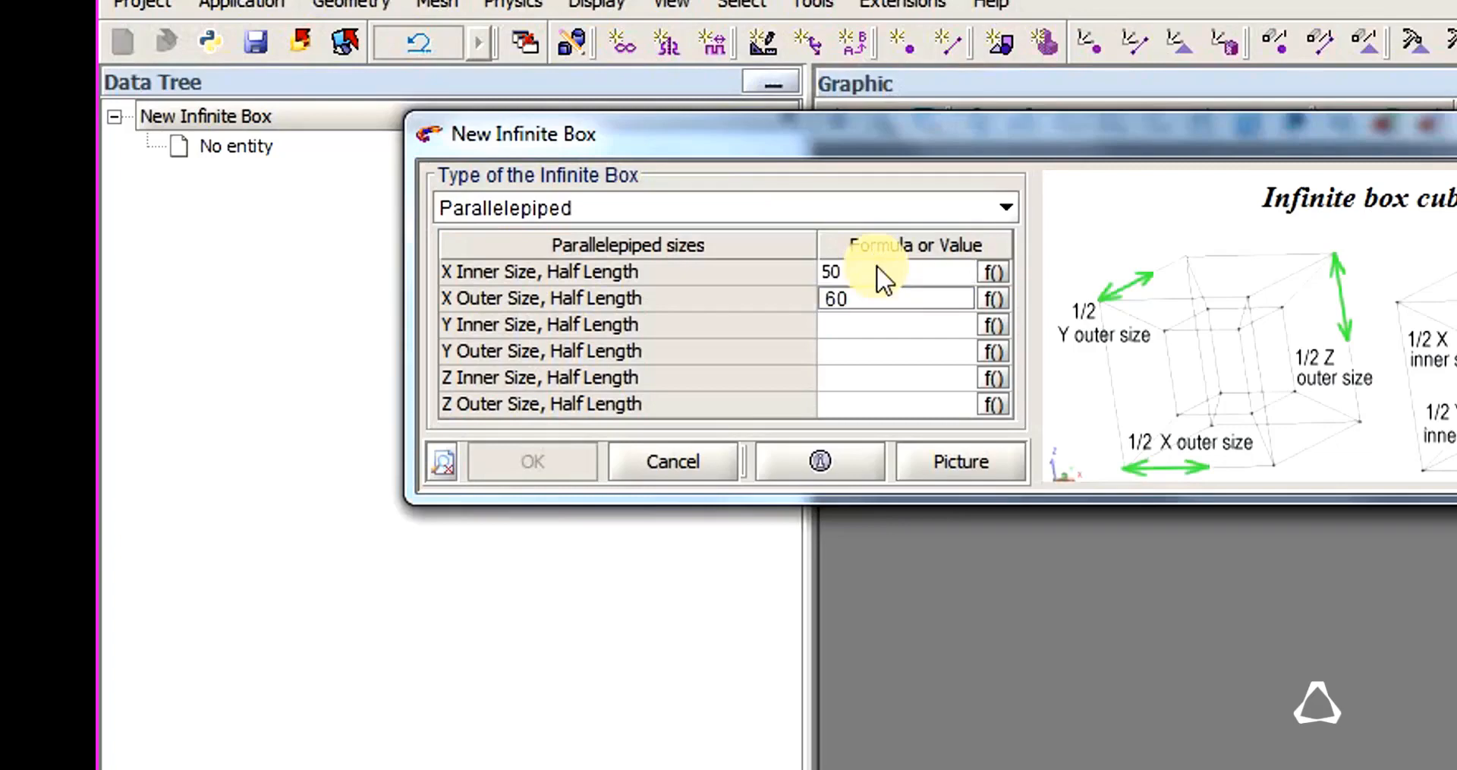
Set the Y and Z inner half lengths to 50 and outer half lengths to 60, and create the infinite box.
key(Return)
text(50)
key(Return)
text(60)
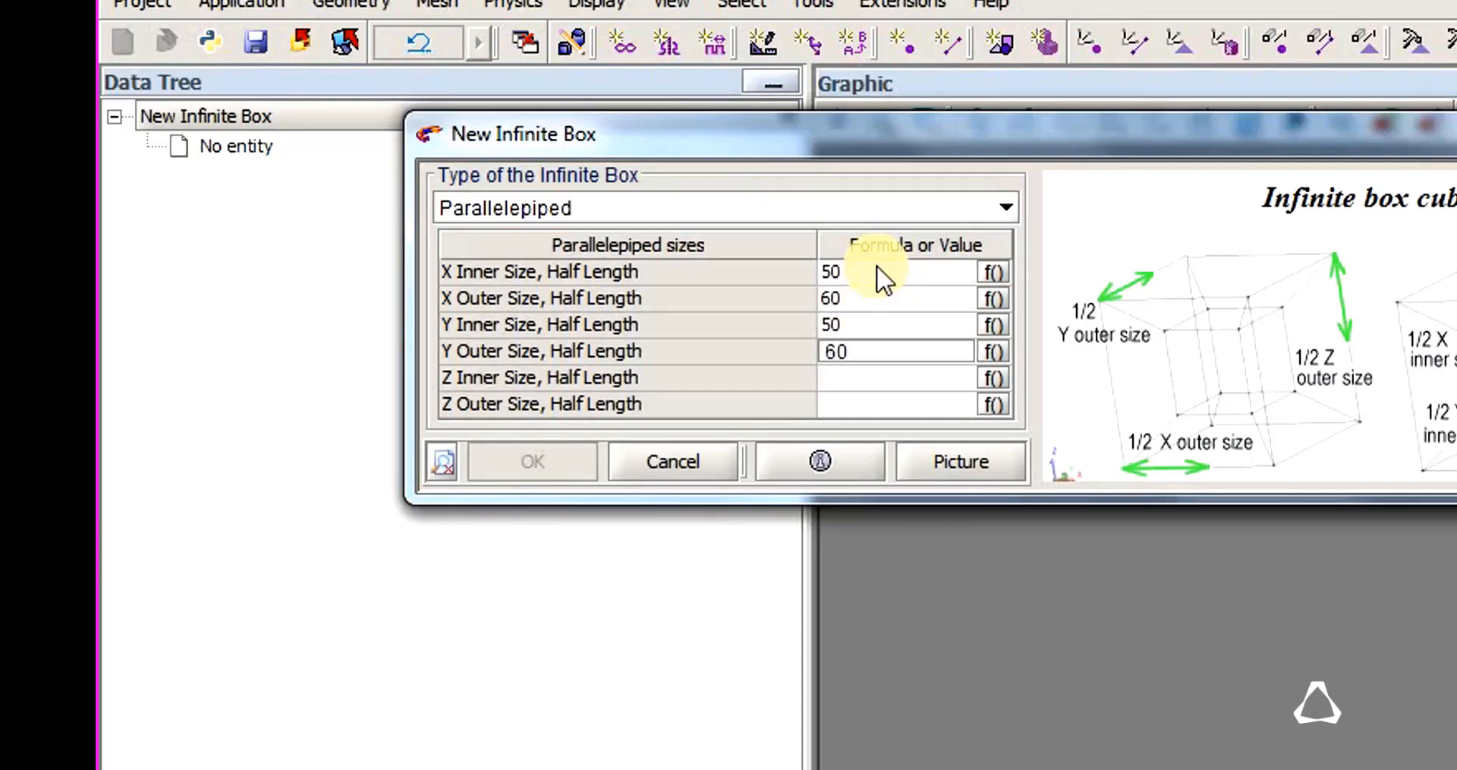
key(Return)
text(50)
key(Return)
text(60)
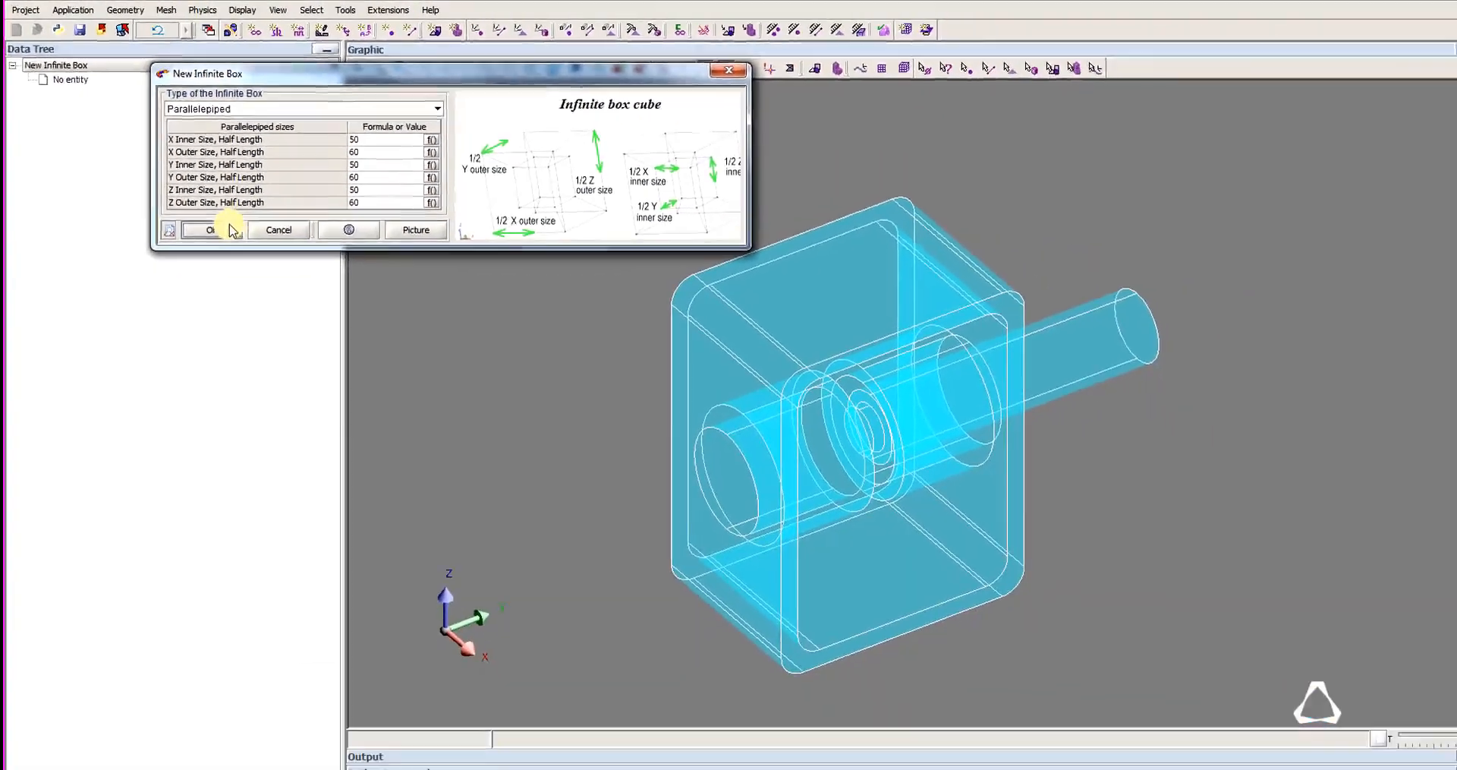
click(221, 230)
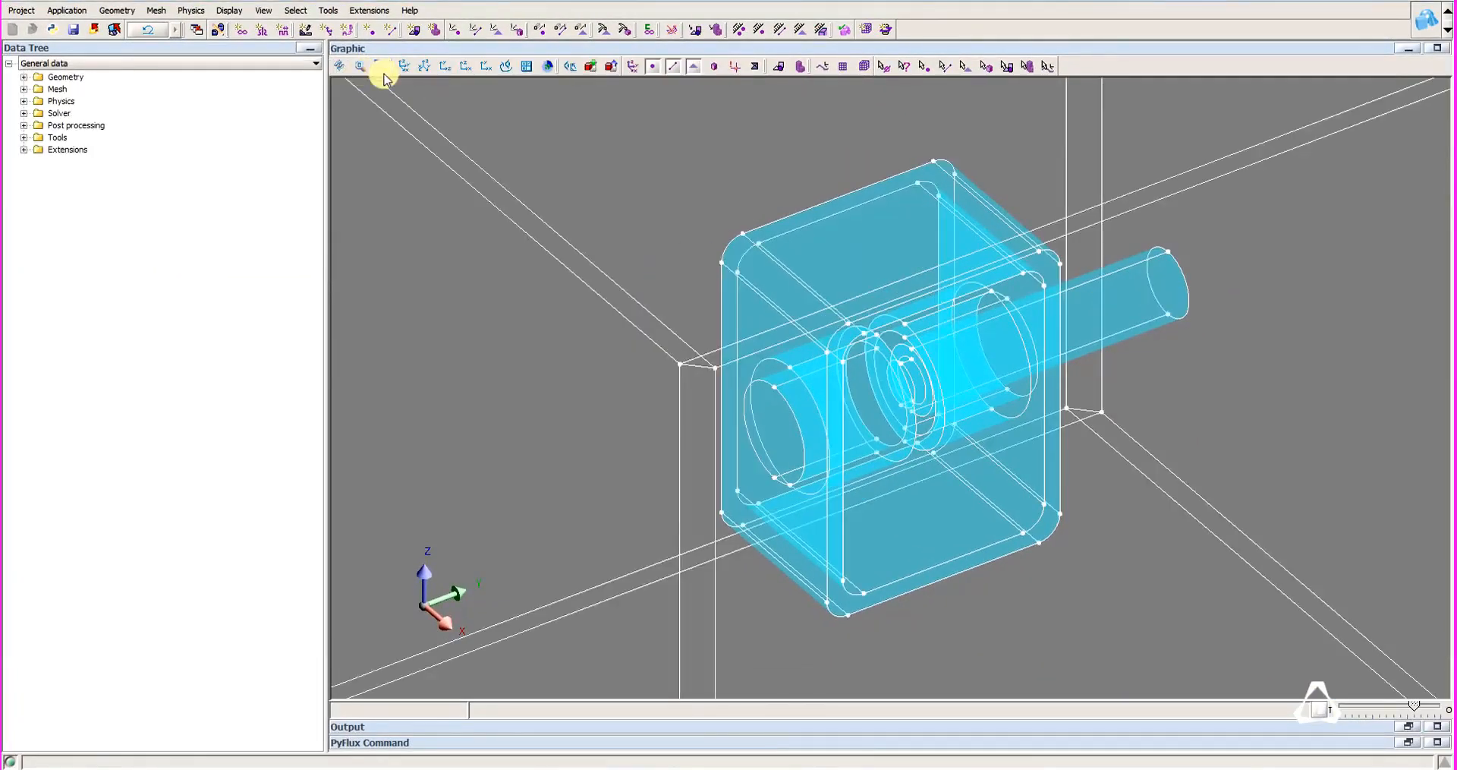
Complete InfiniteBoxCube by adding volumes, faces, lines and points in COORDSYS_XY_PLANE, with the associated link mesh.
click(404, 67)
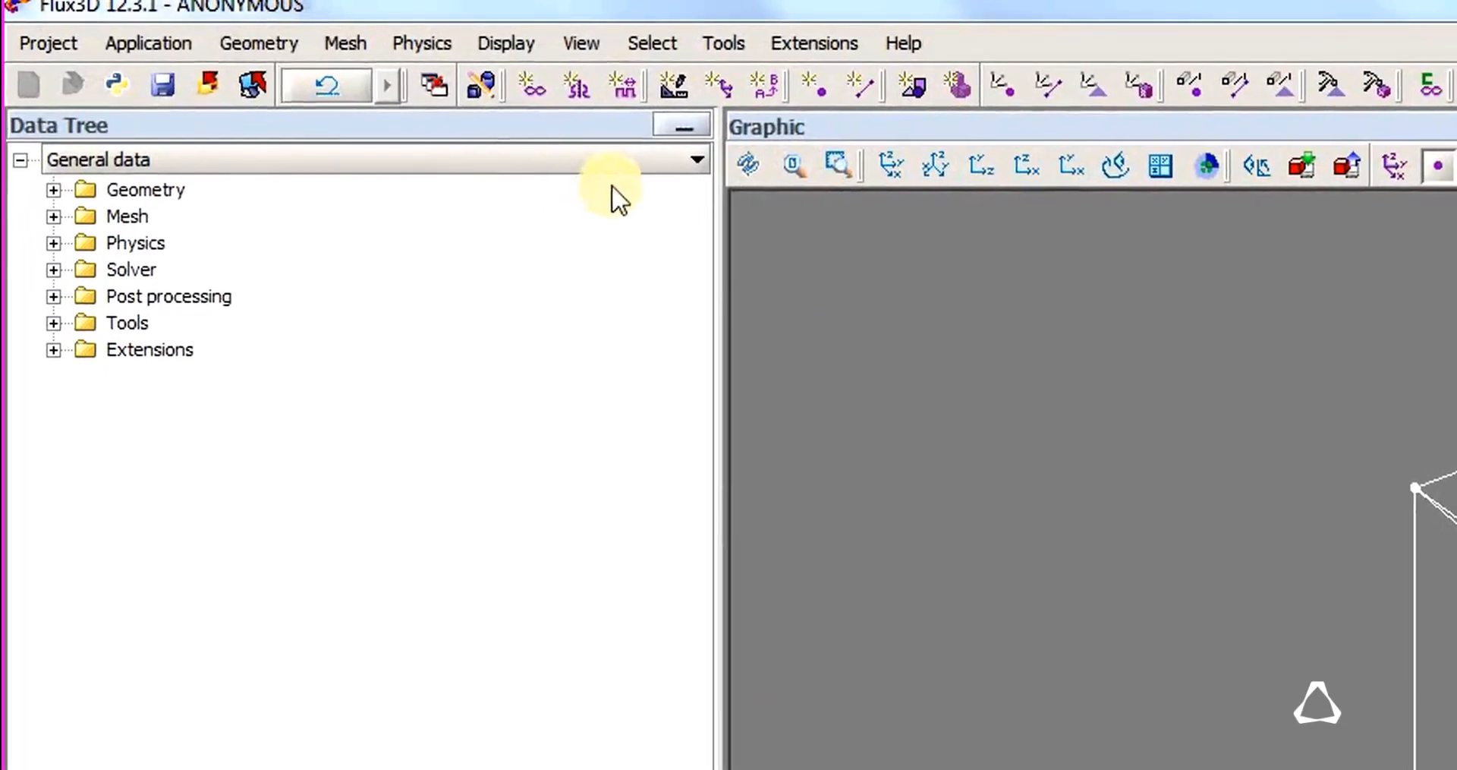
click(277, 46)
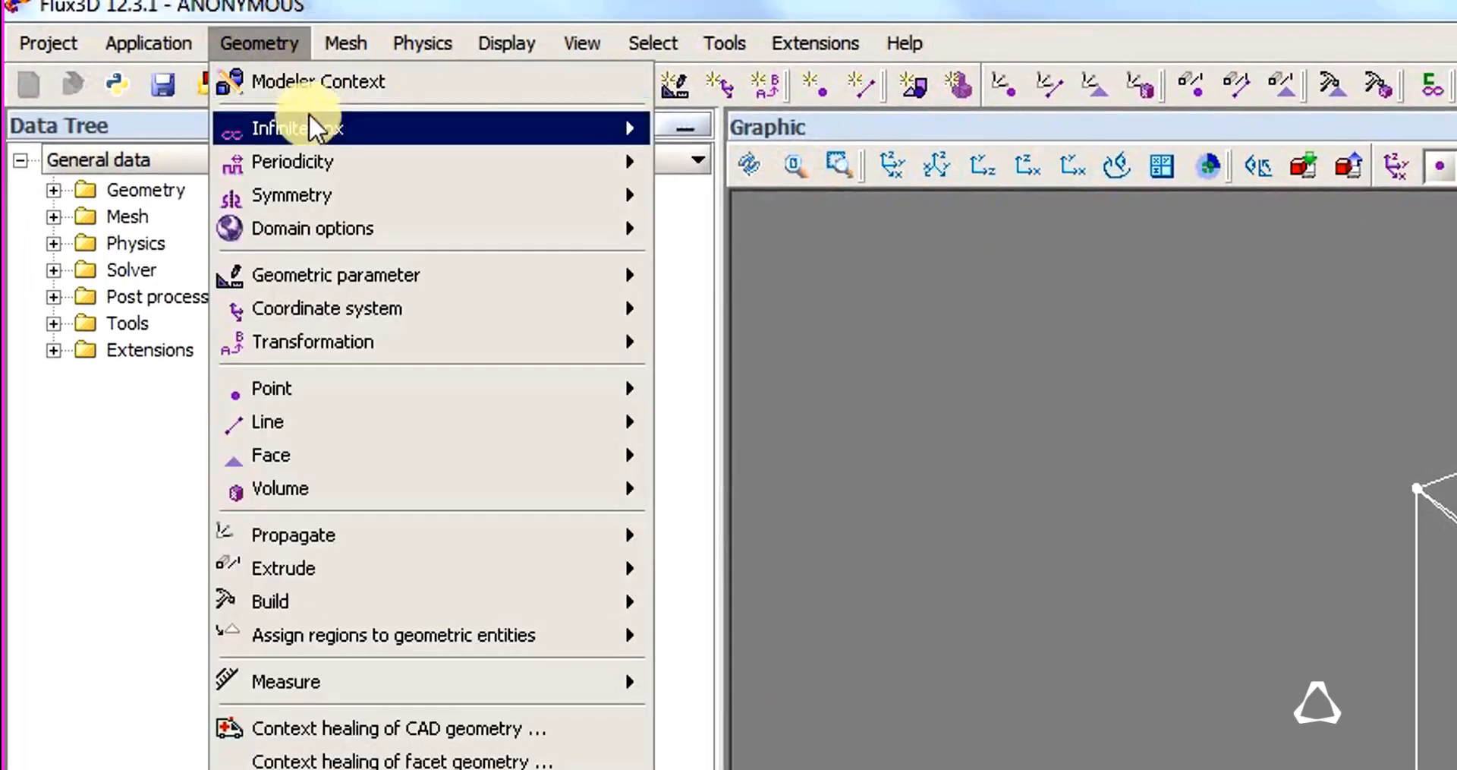
mouse_move(488, 124)
click(826, 341)
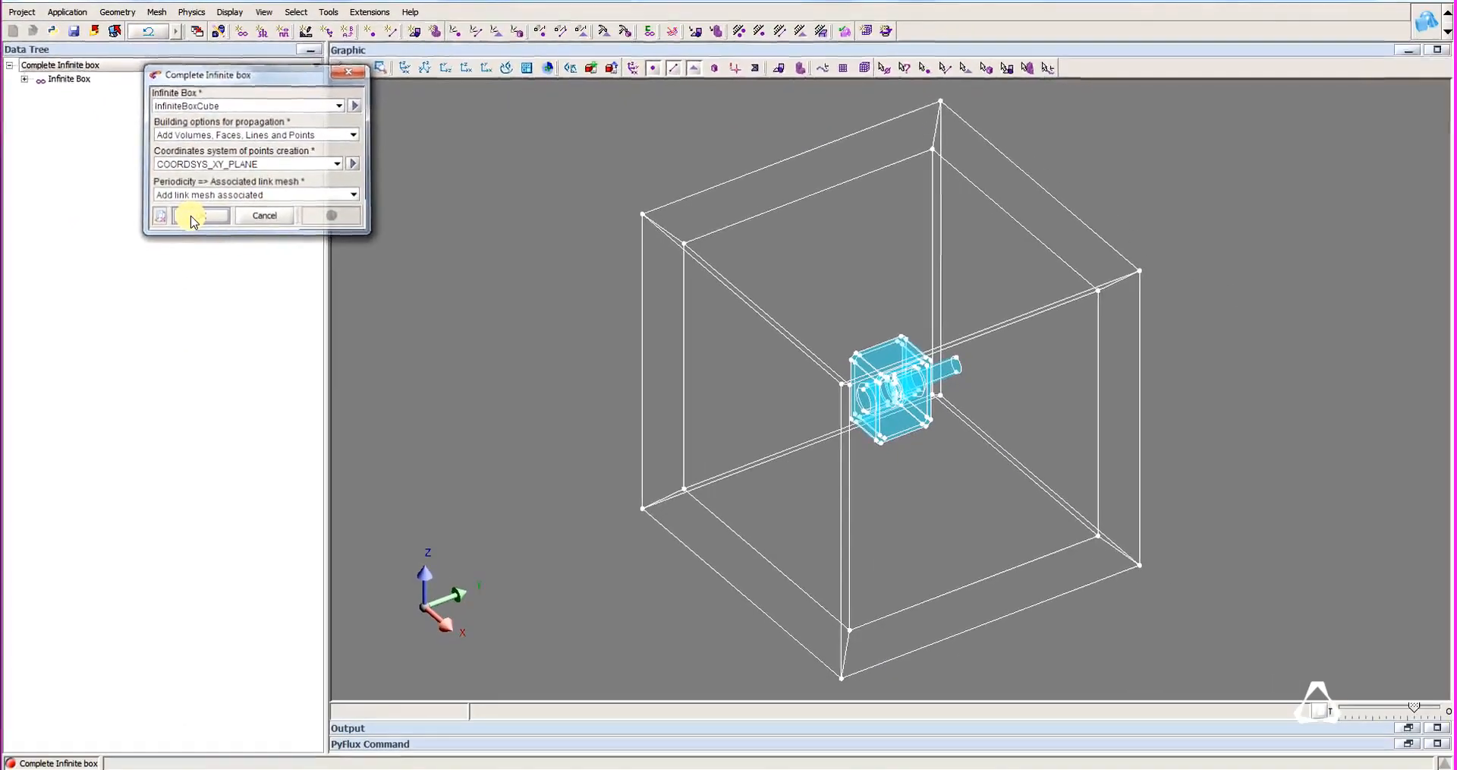
click(420, 491)
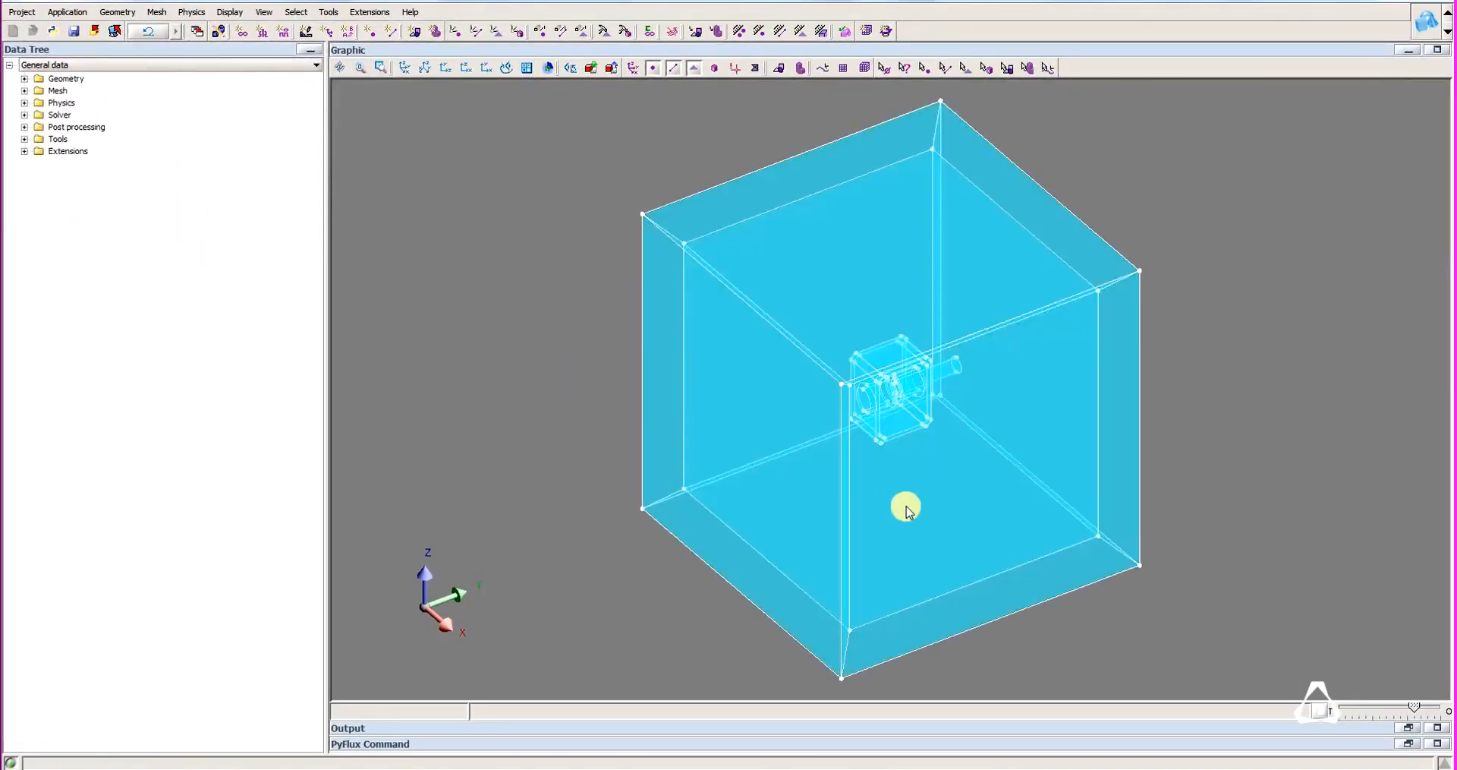
Set the InfiniteBoxCube infinite box of the geometry domain invisible.
click(29, 78)
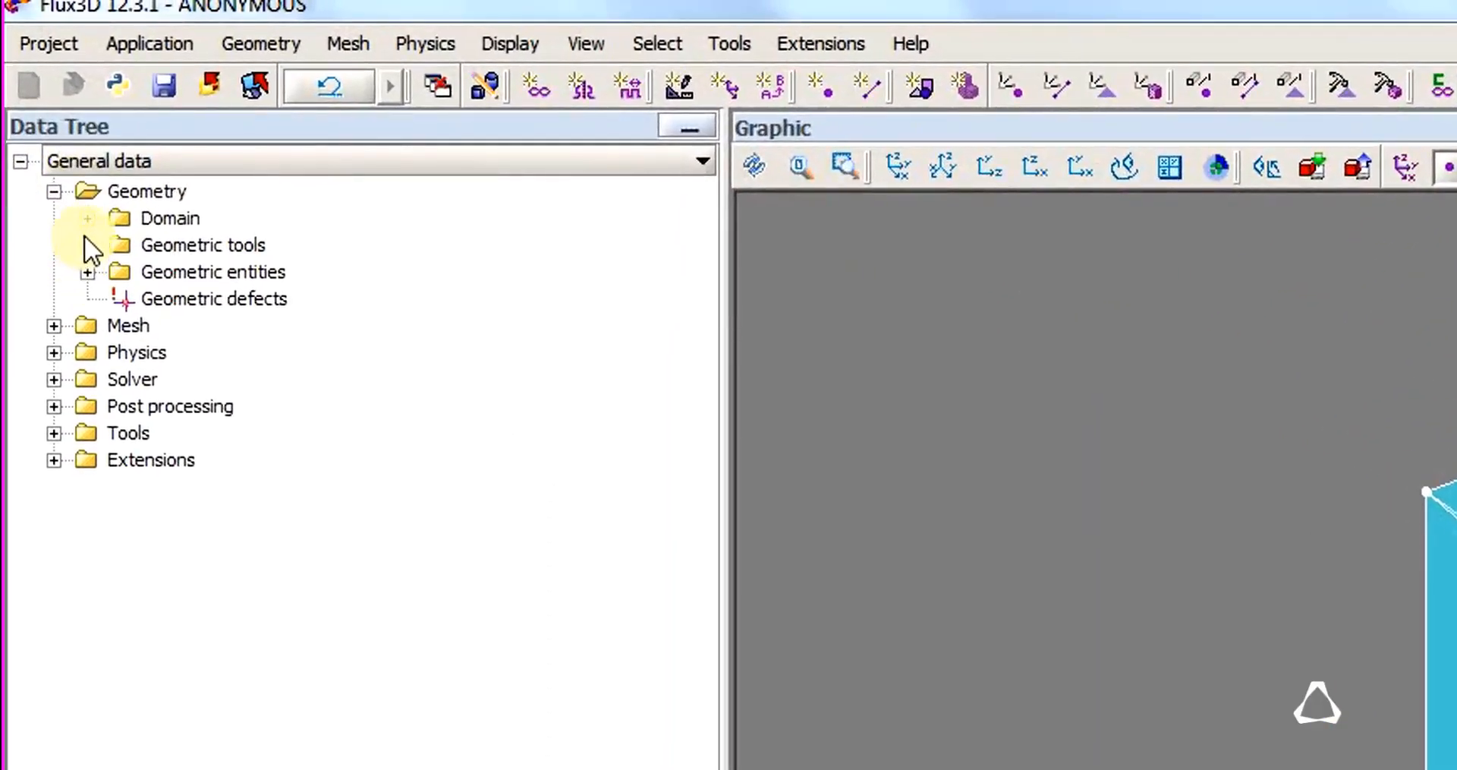
click(87, 219)
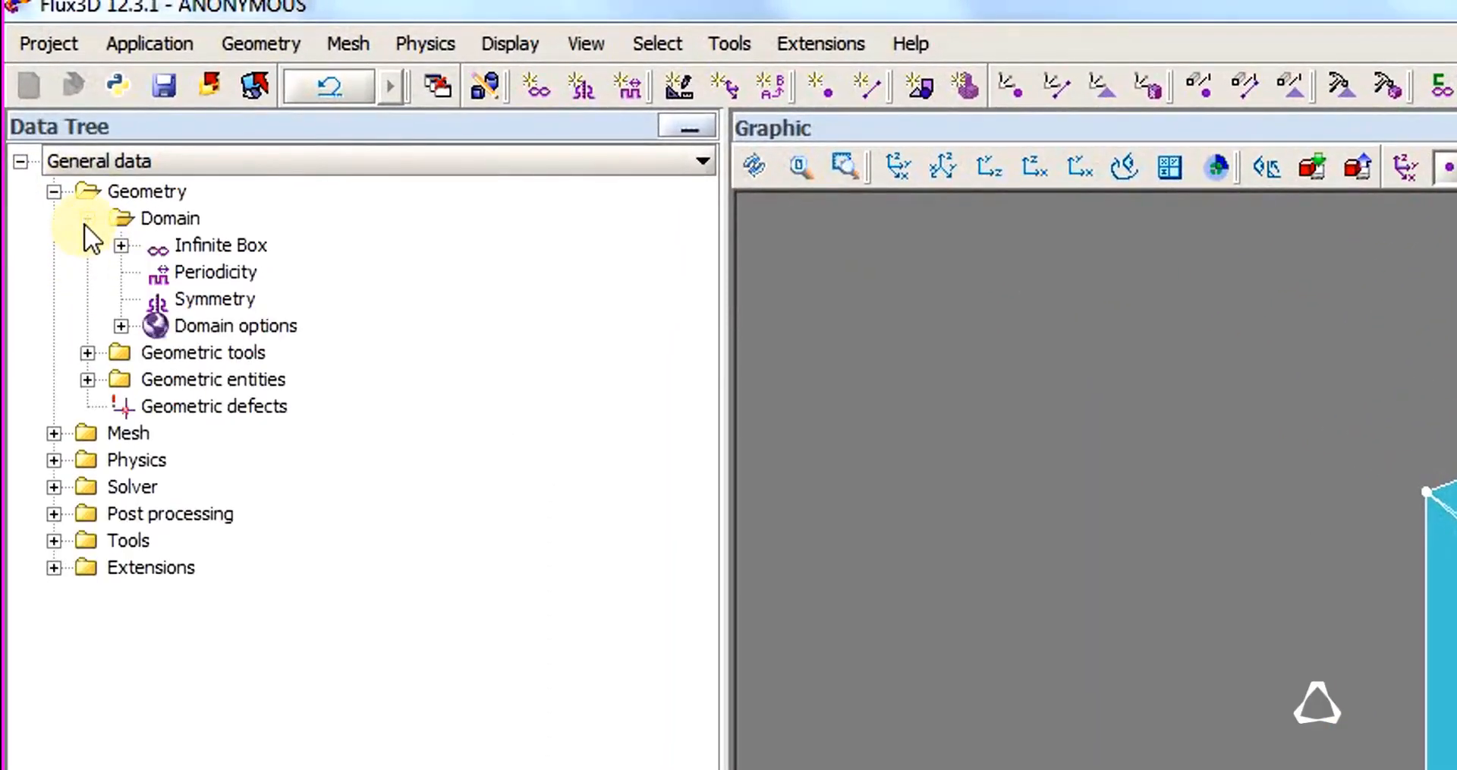
click(121, 245)
right_click(219, 267)
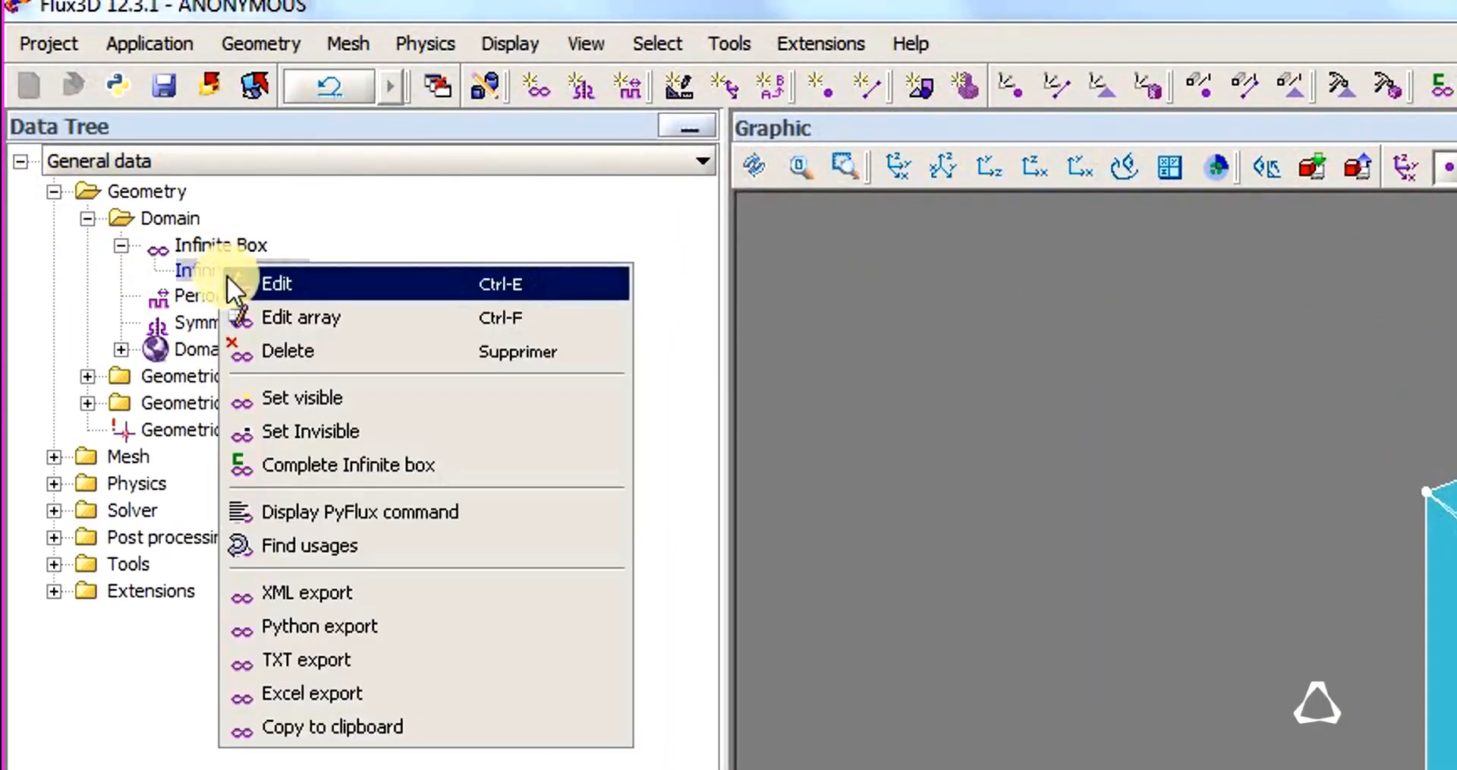
click(299, 431)
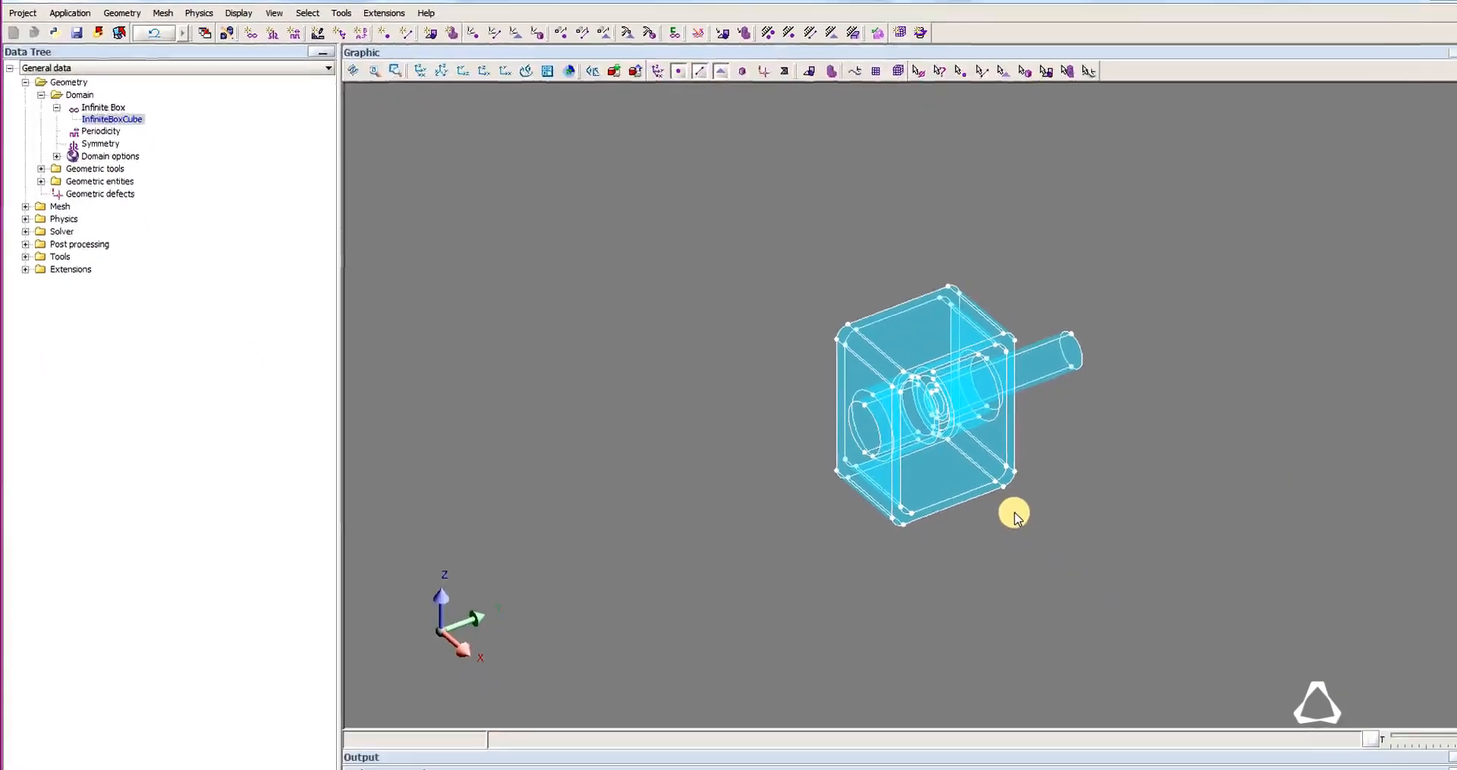
Mesh the whole domain and generate second order elements.
click(160, 13)
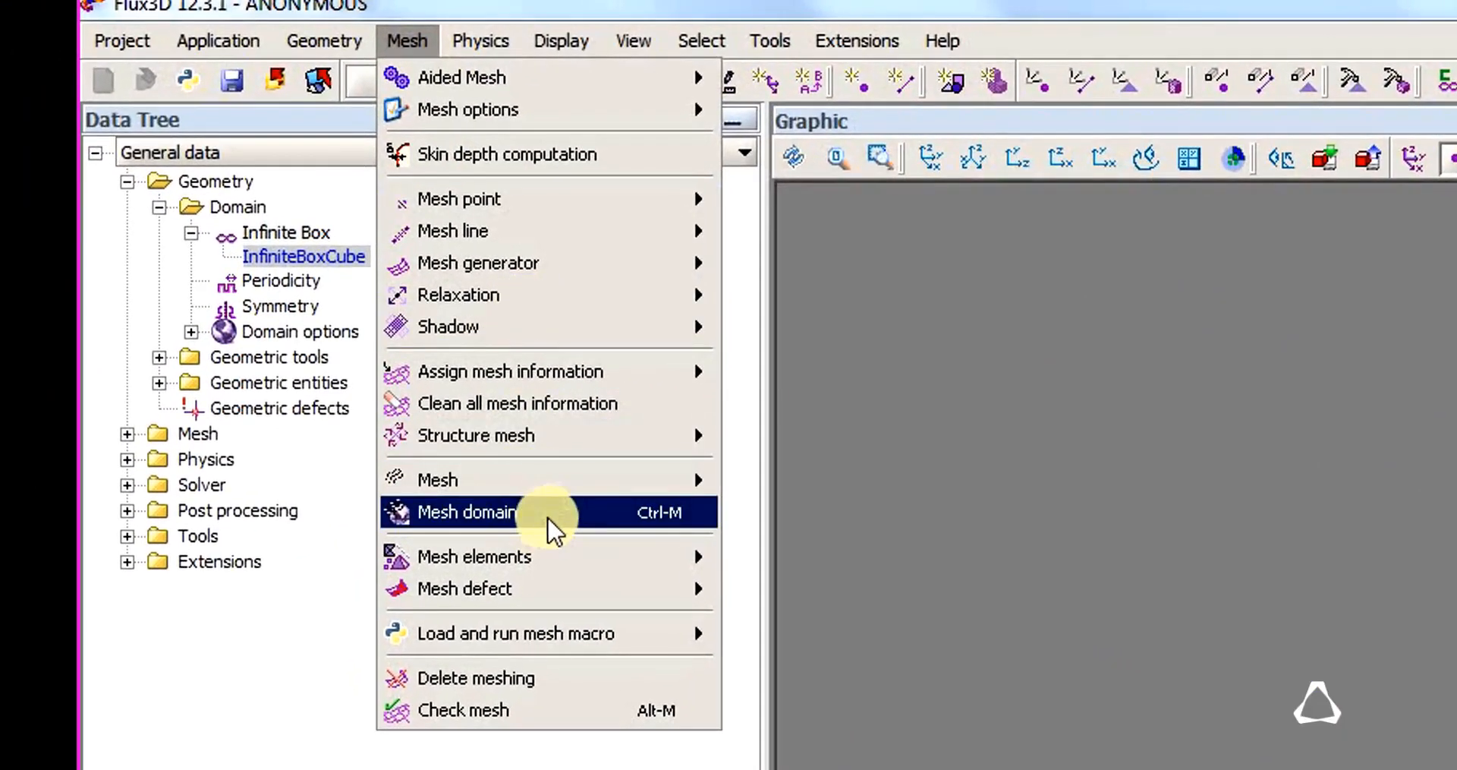
click(566, 513)
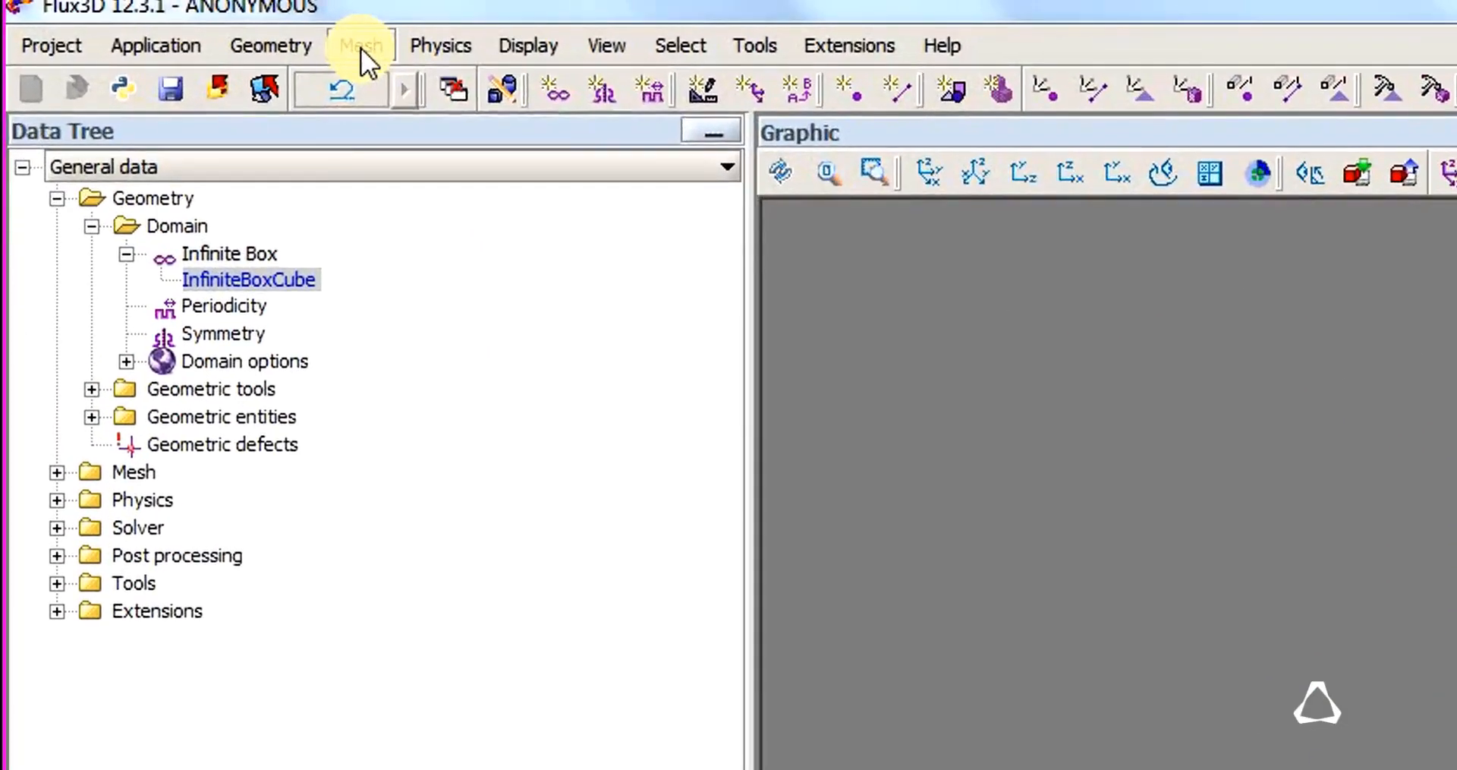
click(157, 12)
mouse_move(522, 529)
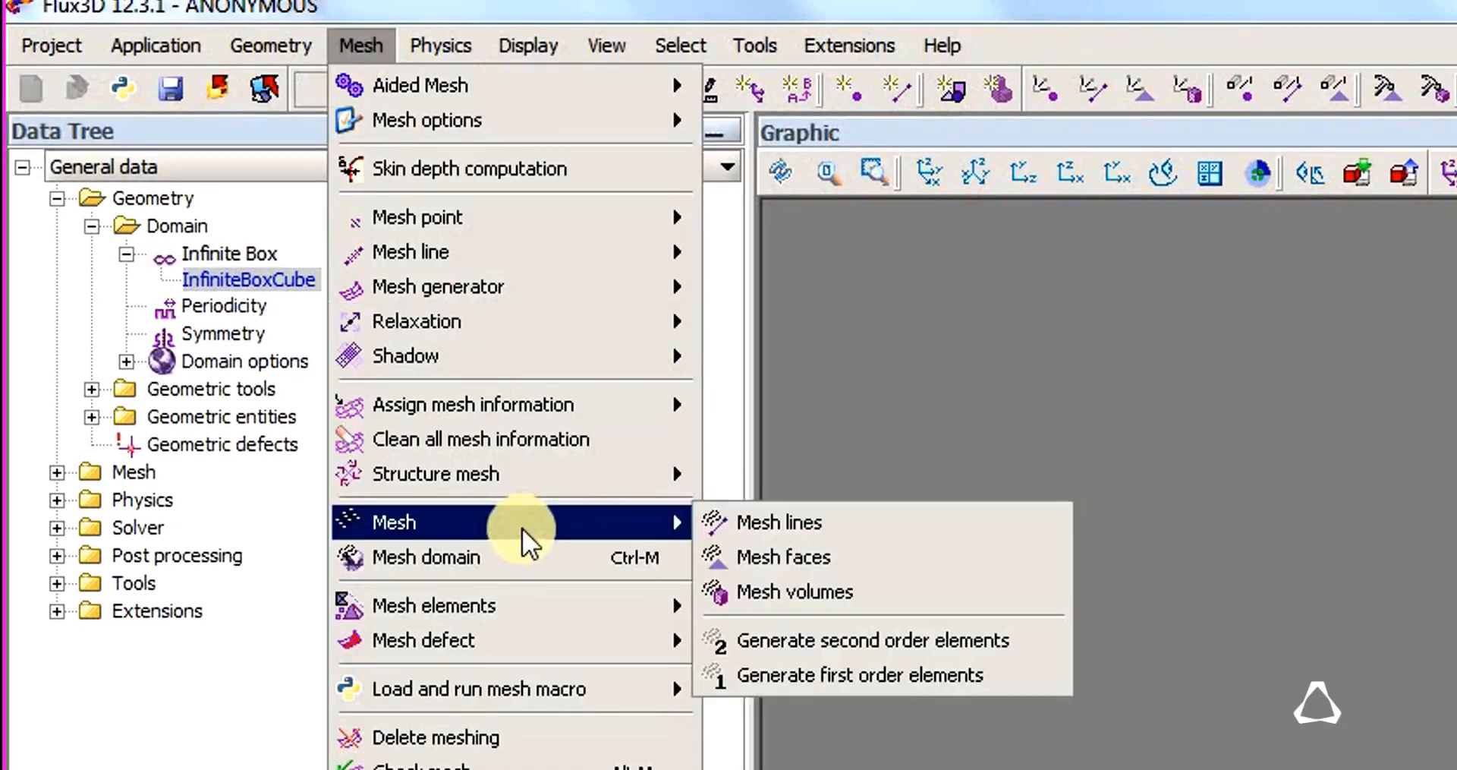
click(875, 641)
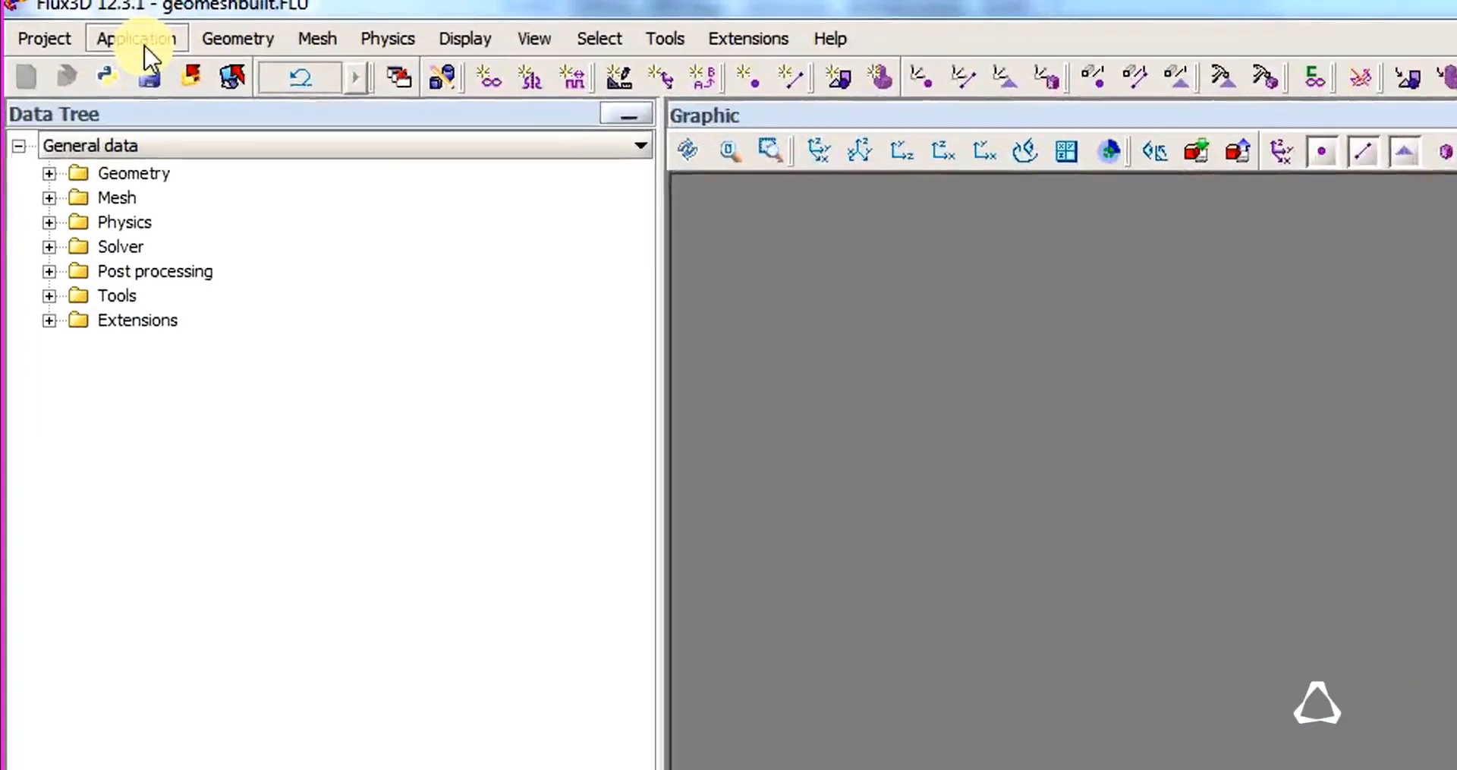
Define a Magneto Static 3D application with automatic formulations and automatic finite element orders.
click(81, 18)
mouse_move(83, 37)
mouse_move(162, 34)
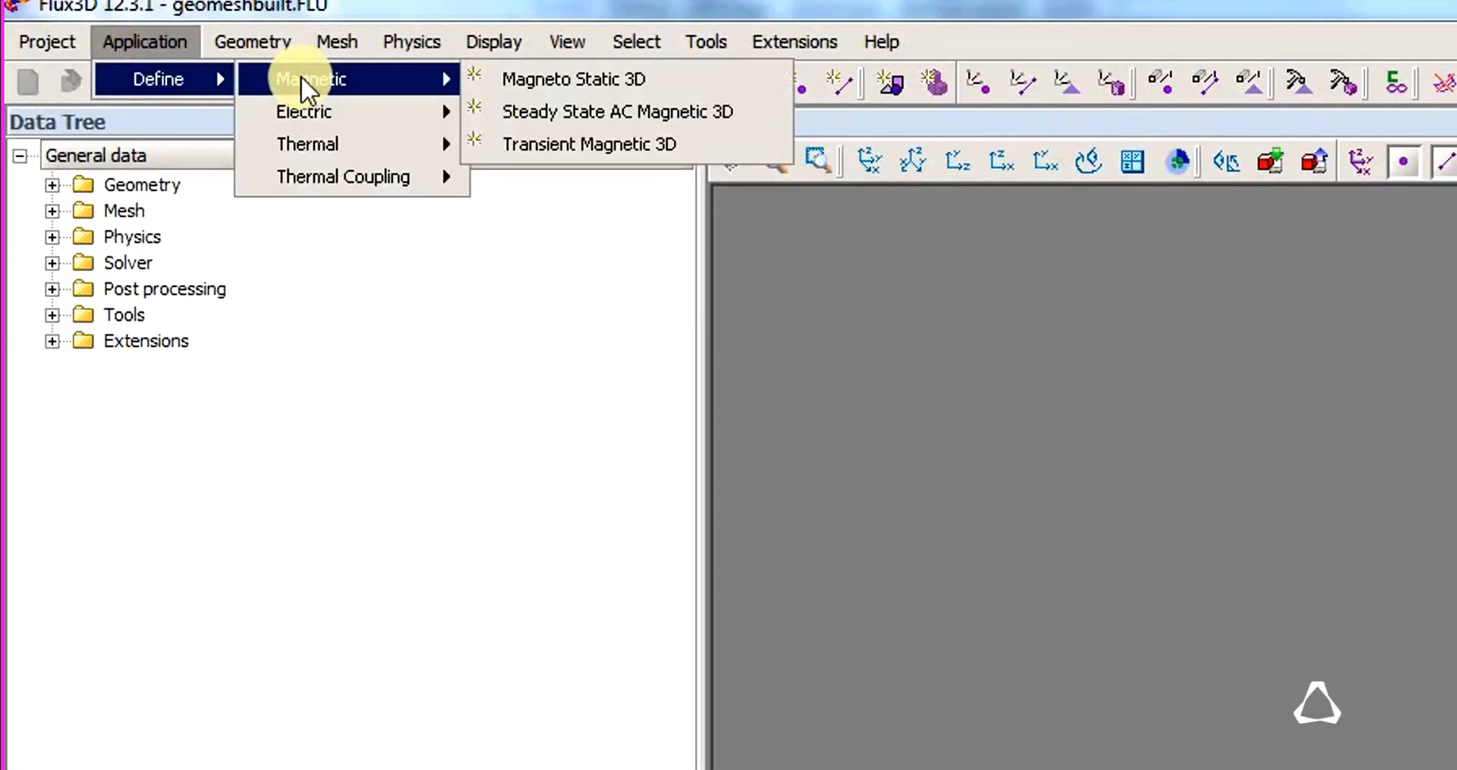
click(571, 78)
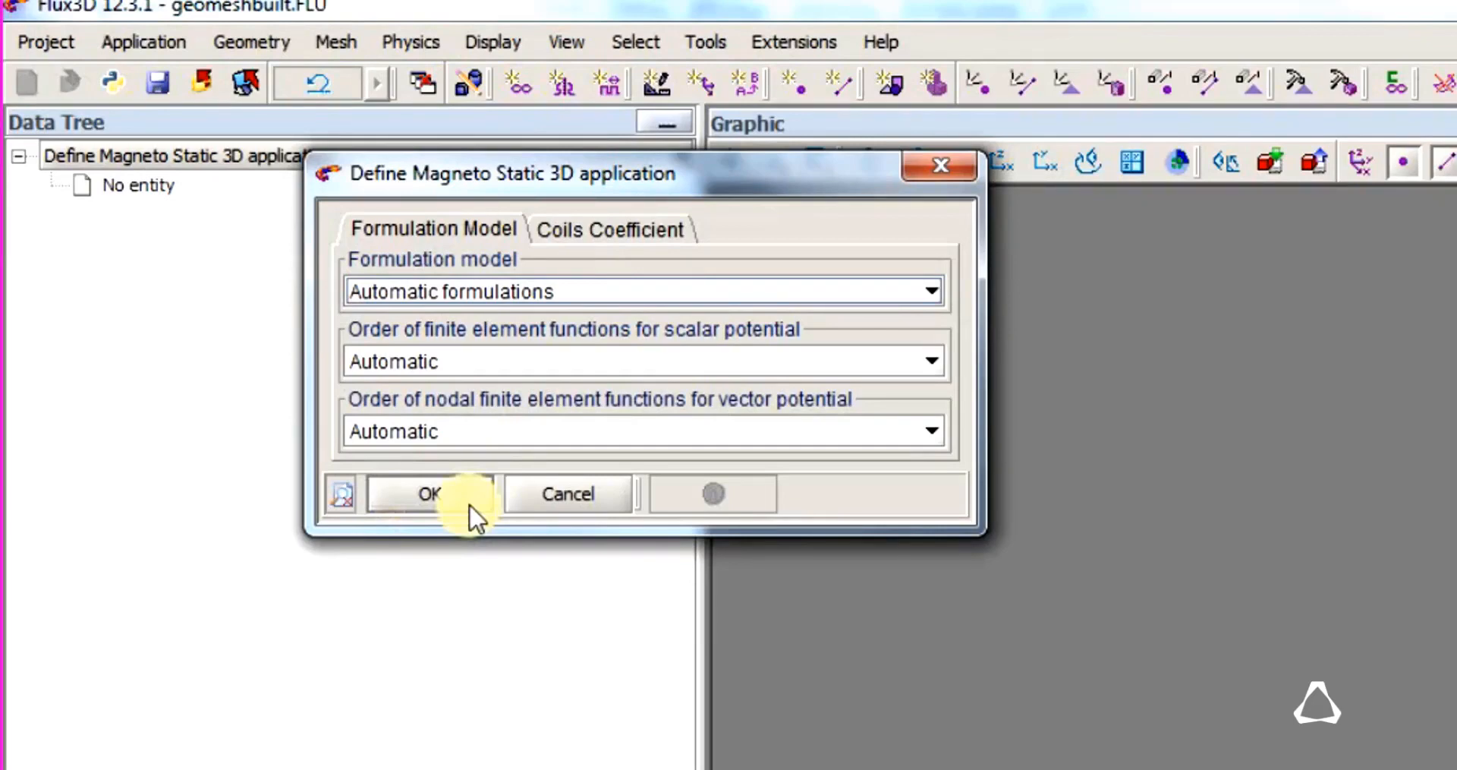
click(414, 495)
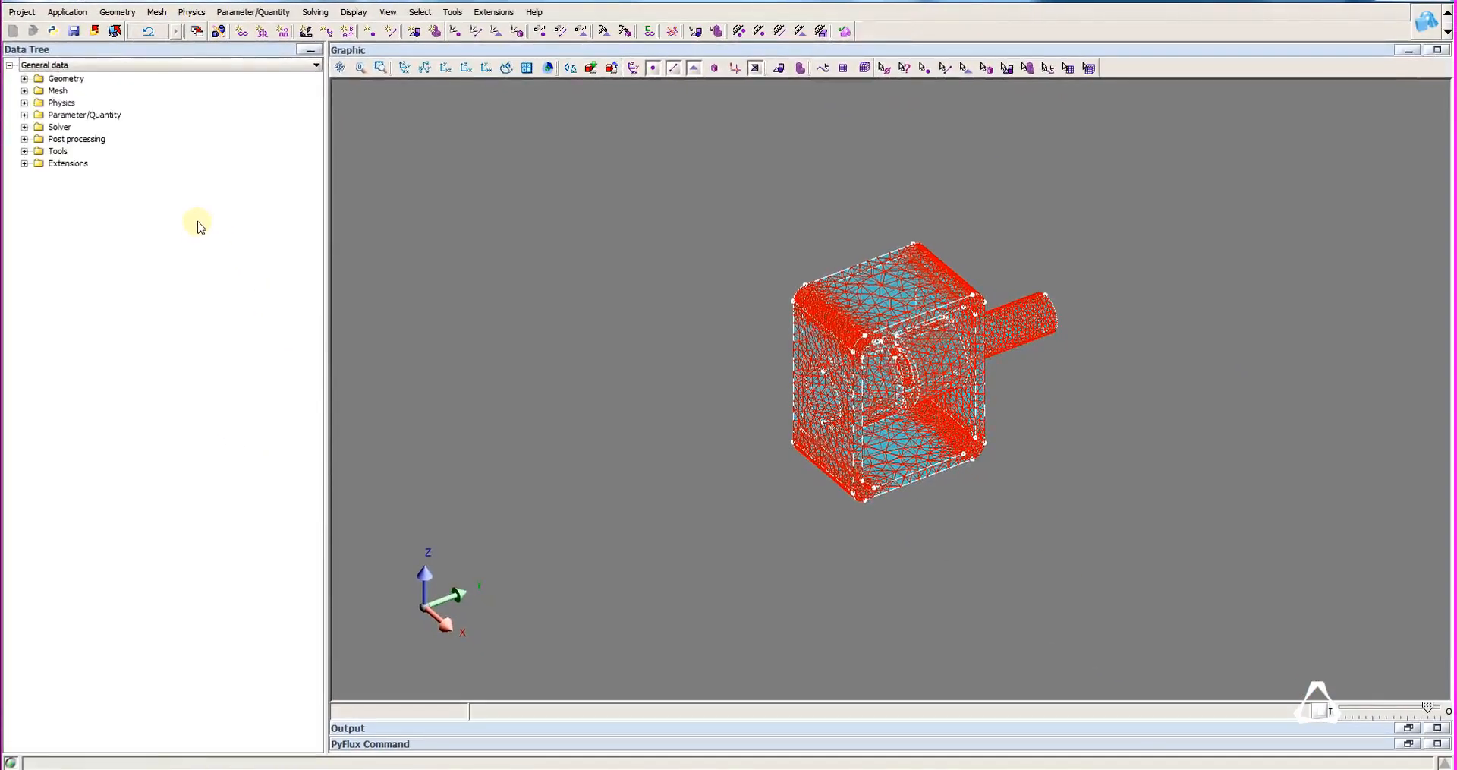
Start importing a physics material from the material manager and switch to the Material Manager window.
click(25, 103)
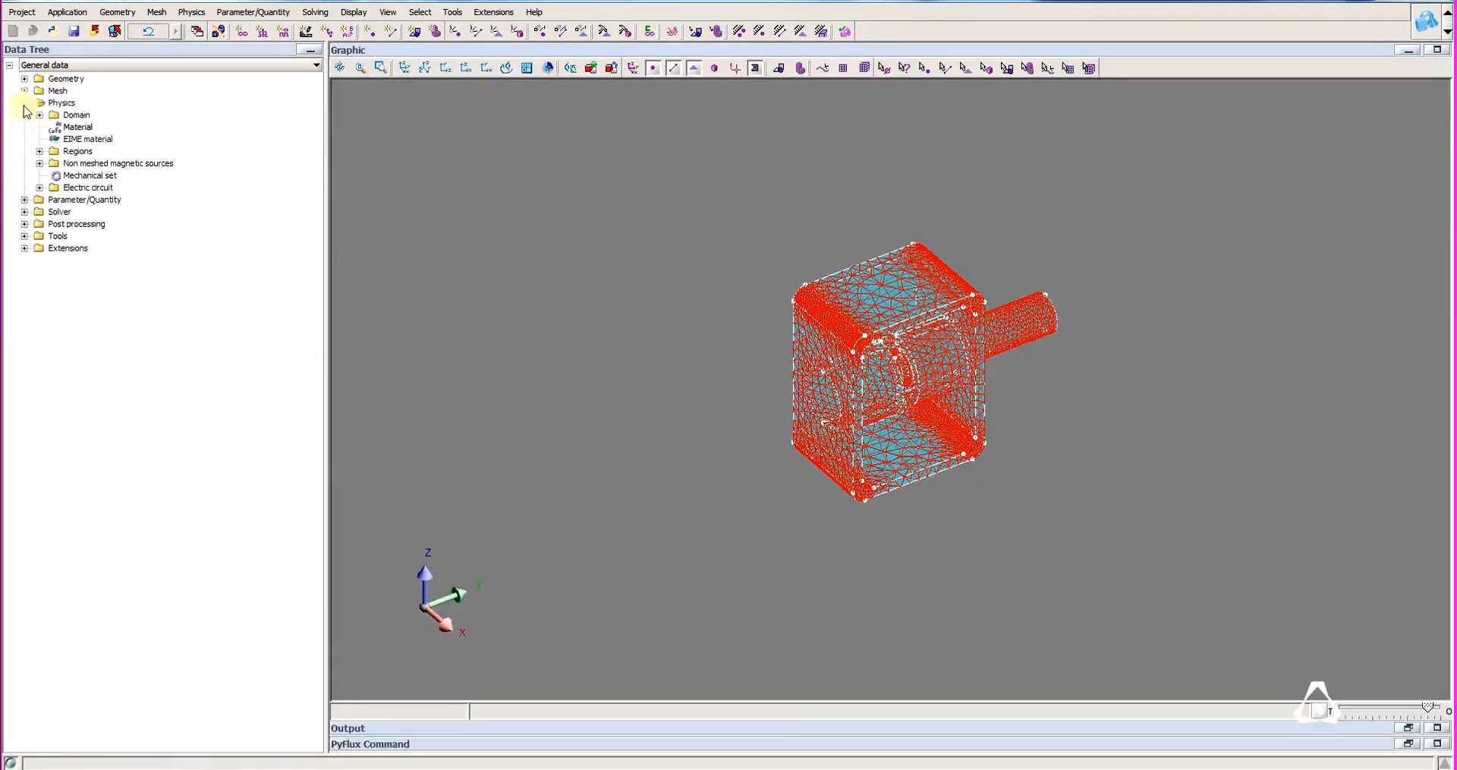
right_click(63, 126)
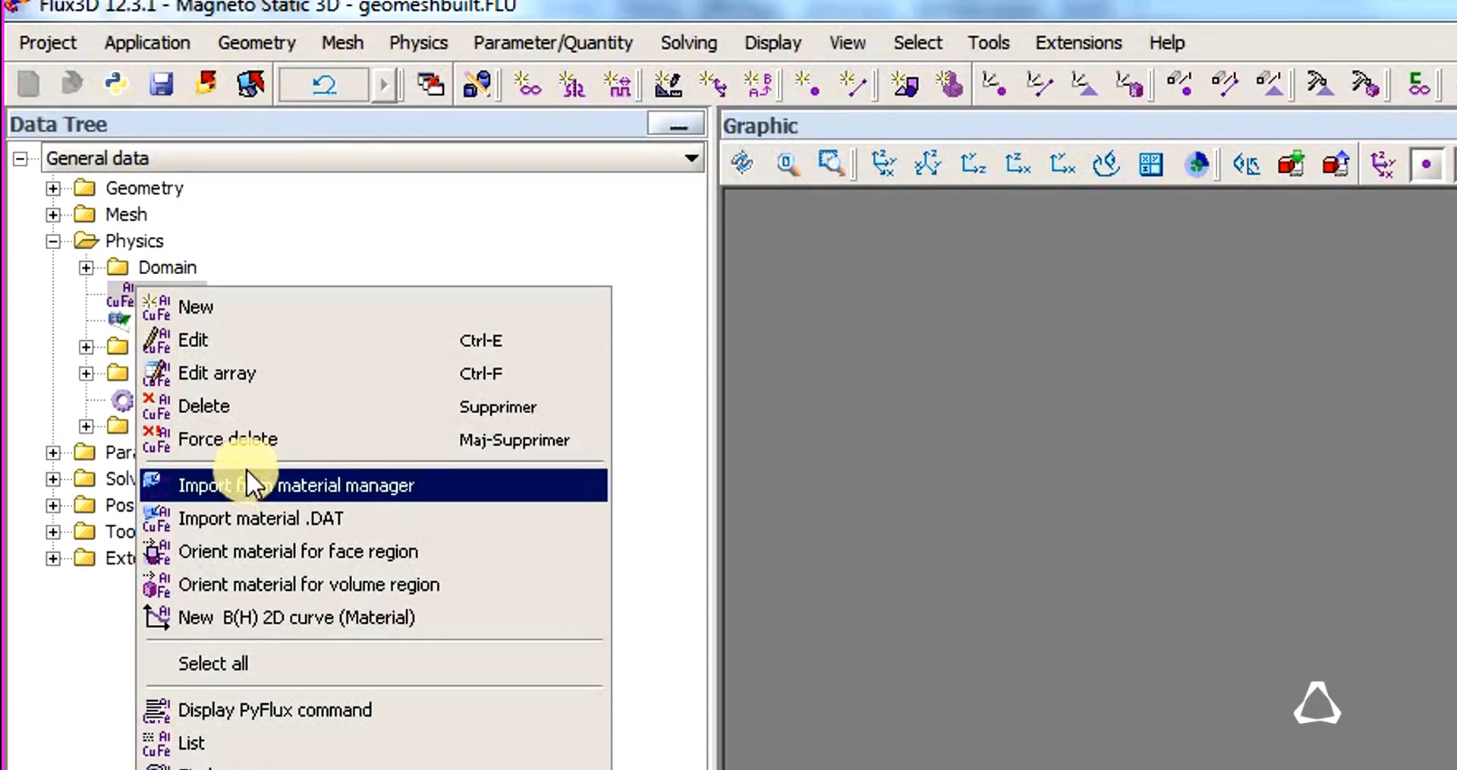
click(248, 473)
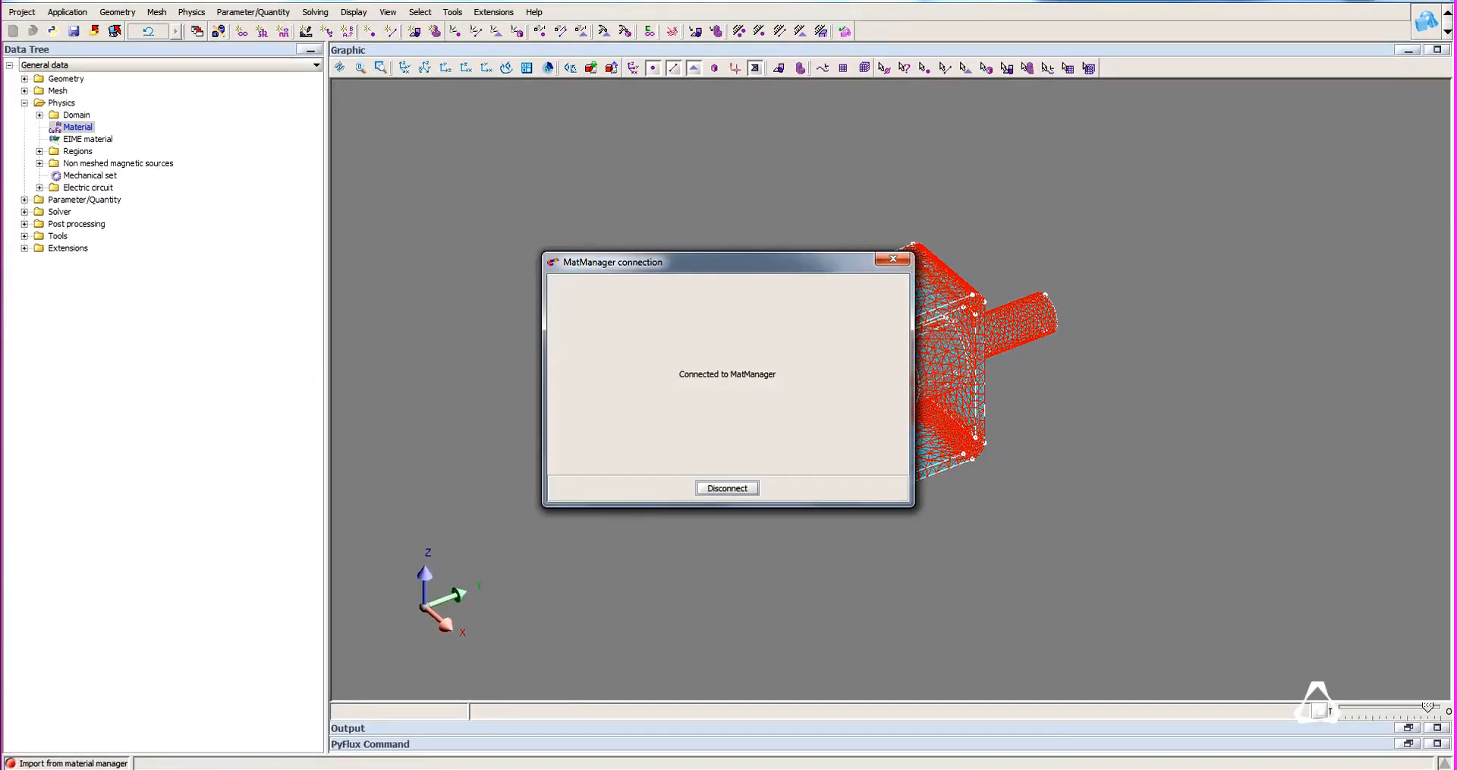
mouse_move(960, 768)
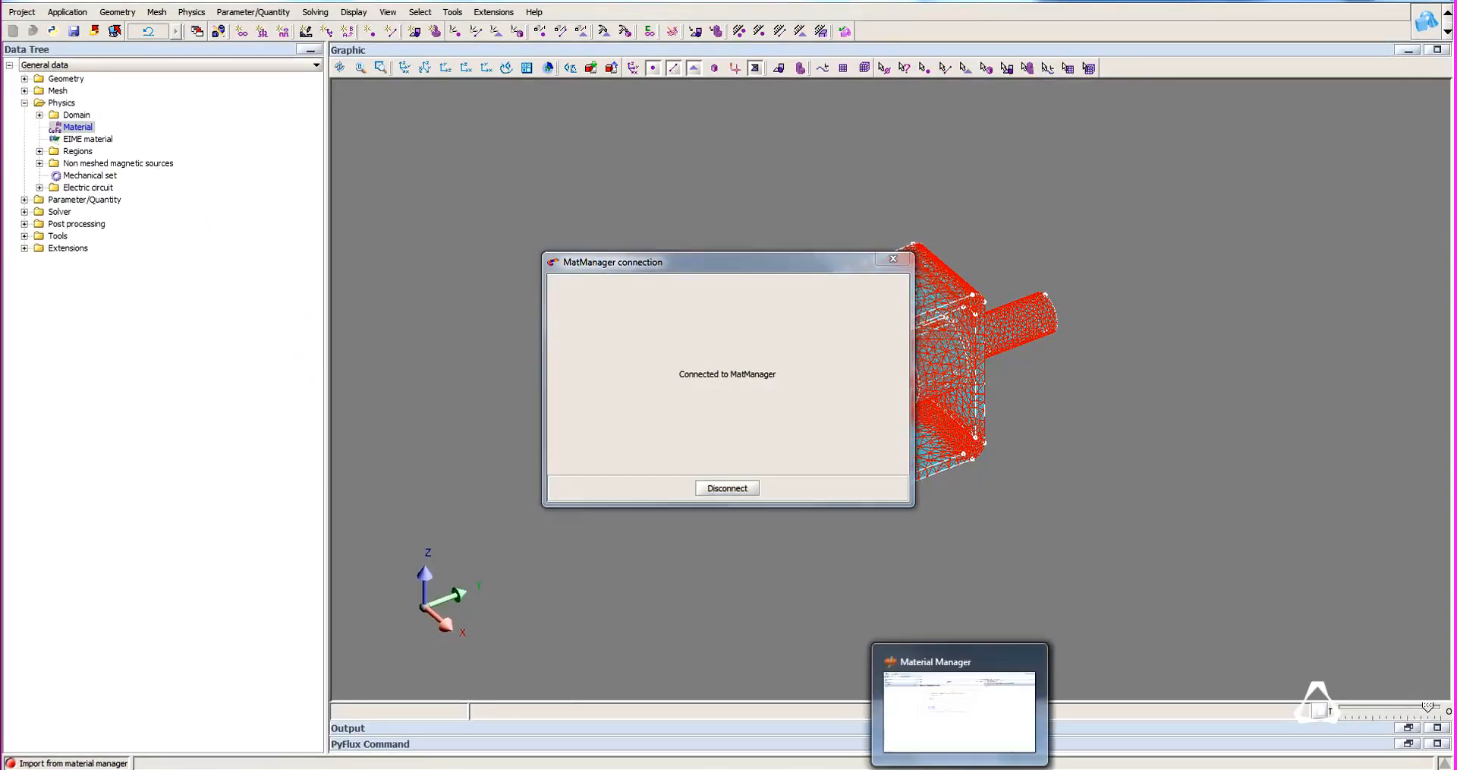
click(960, 709)
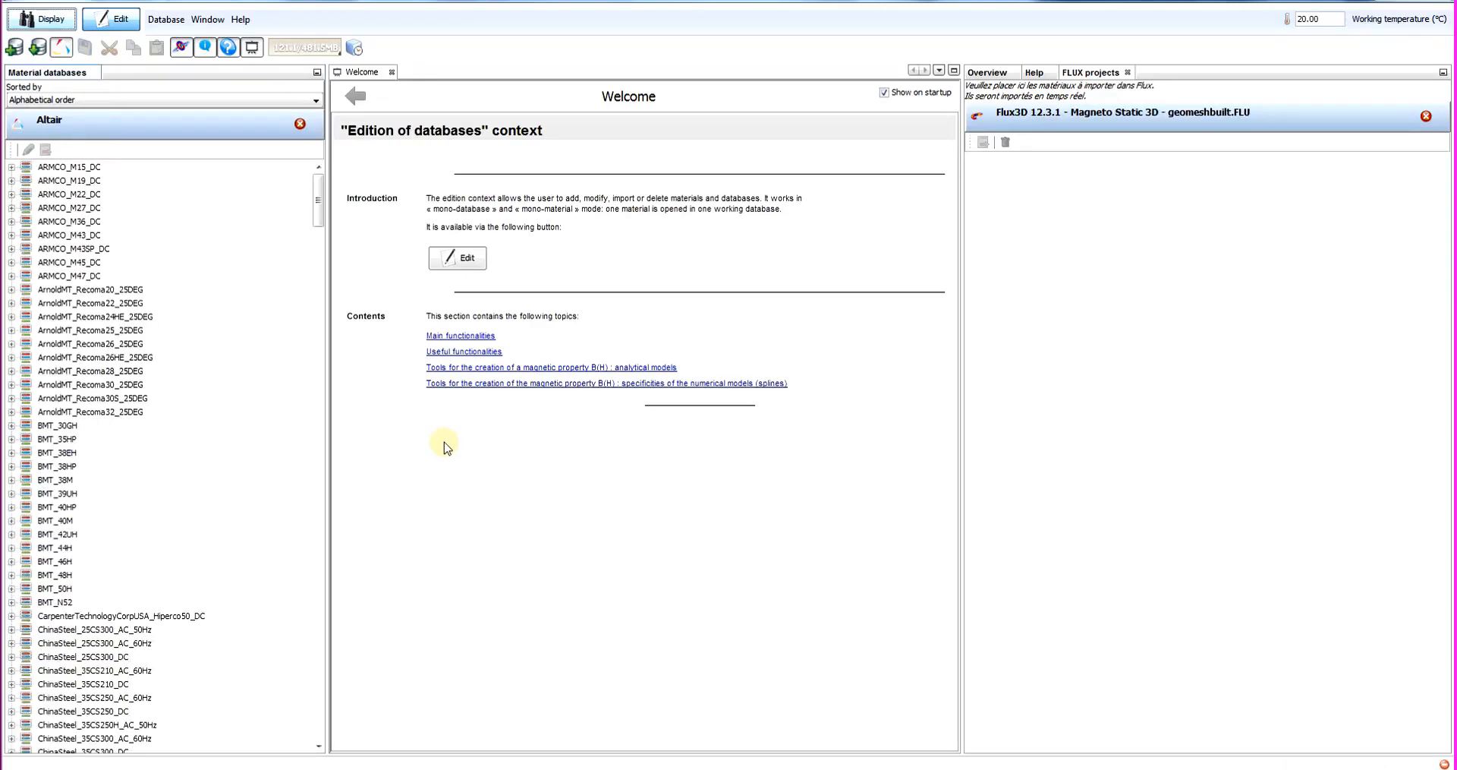
Sort the Altair materials by family and import the soft carbon steel FLU_1010_XC10_RO into the geomeshbuilt.FLU project.
click(125, 101)
click(88, 141)
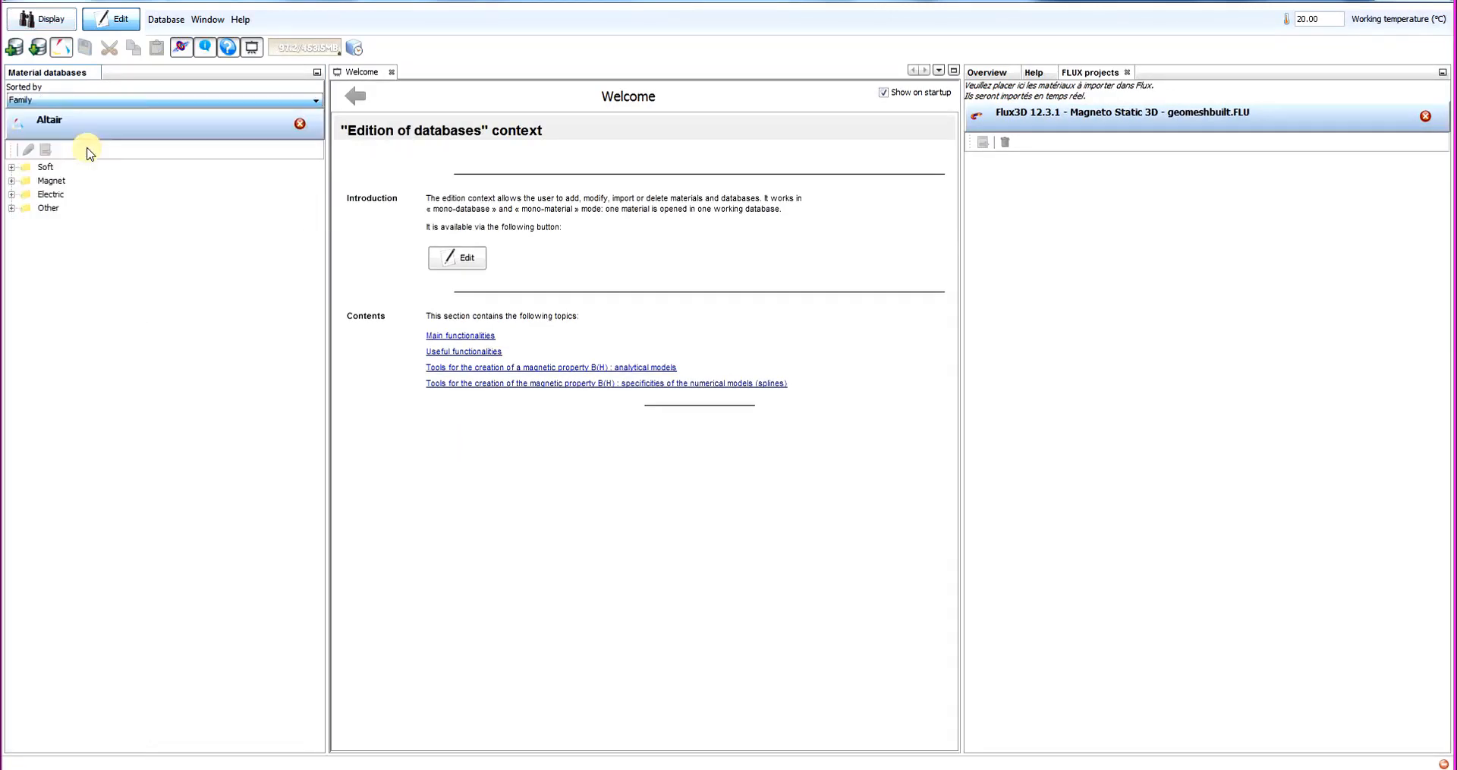
click(12, 167)
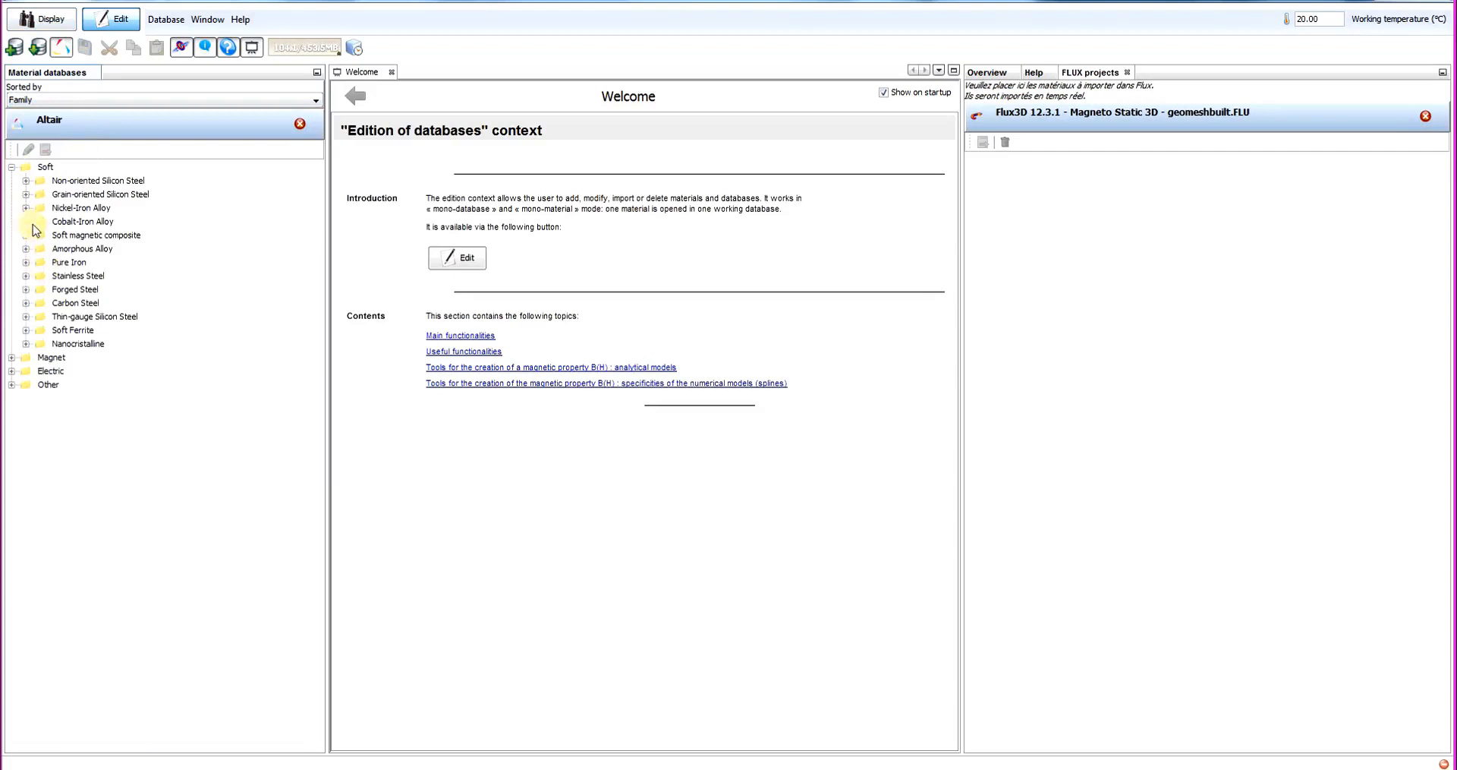
click(25, 303)
click(105, 317)
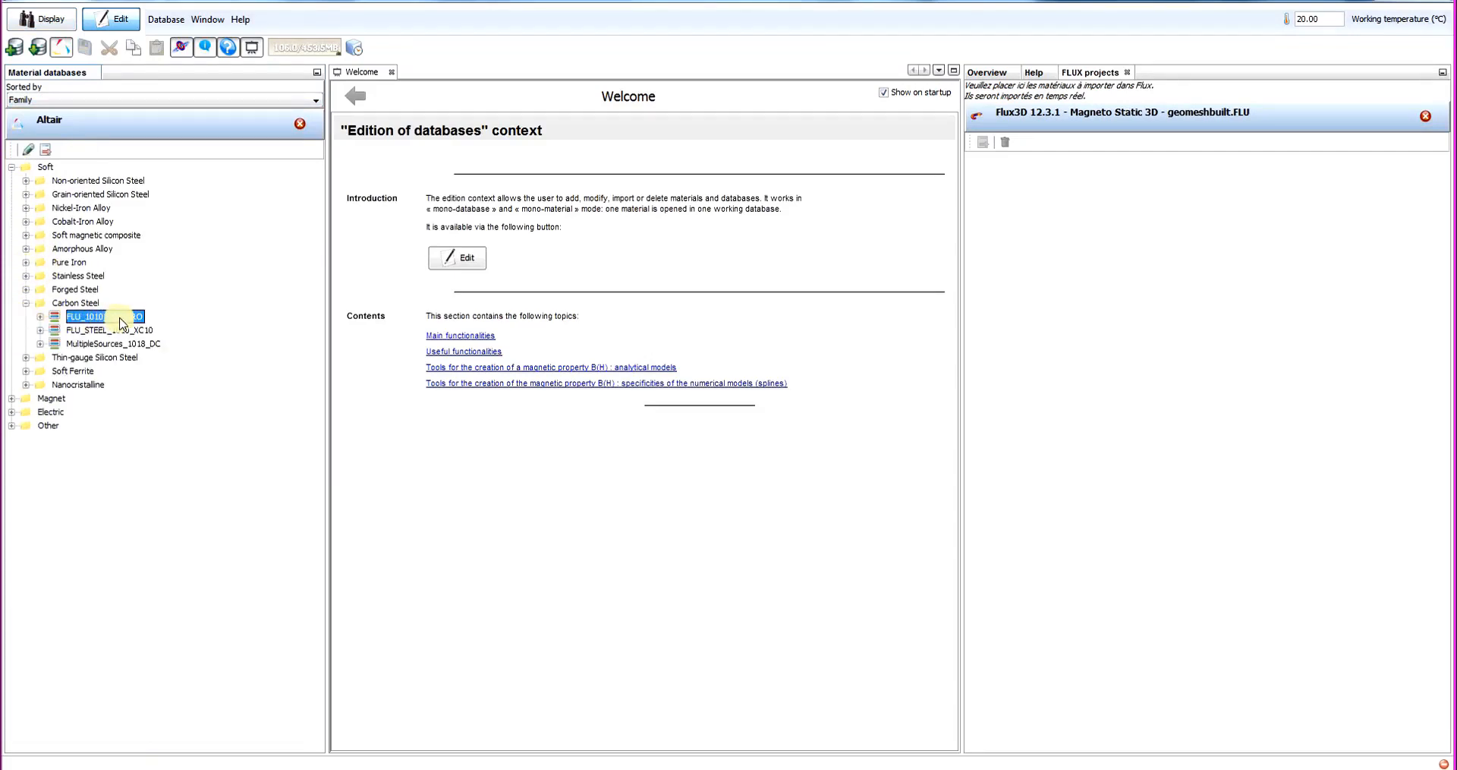
drag(1108, 260, 1093, 267)
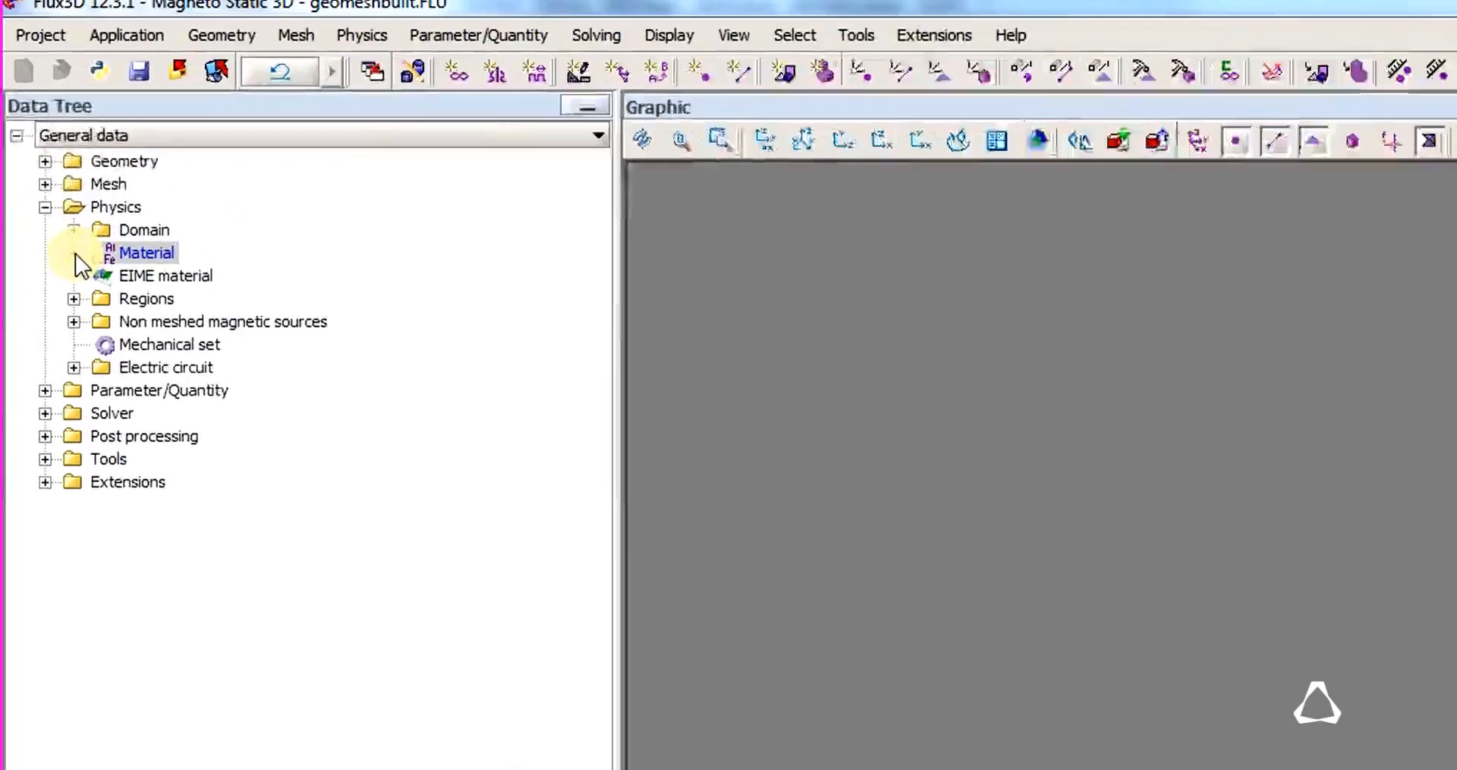
click(39, 127)
click(91, 137)
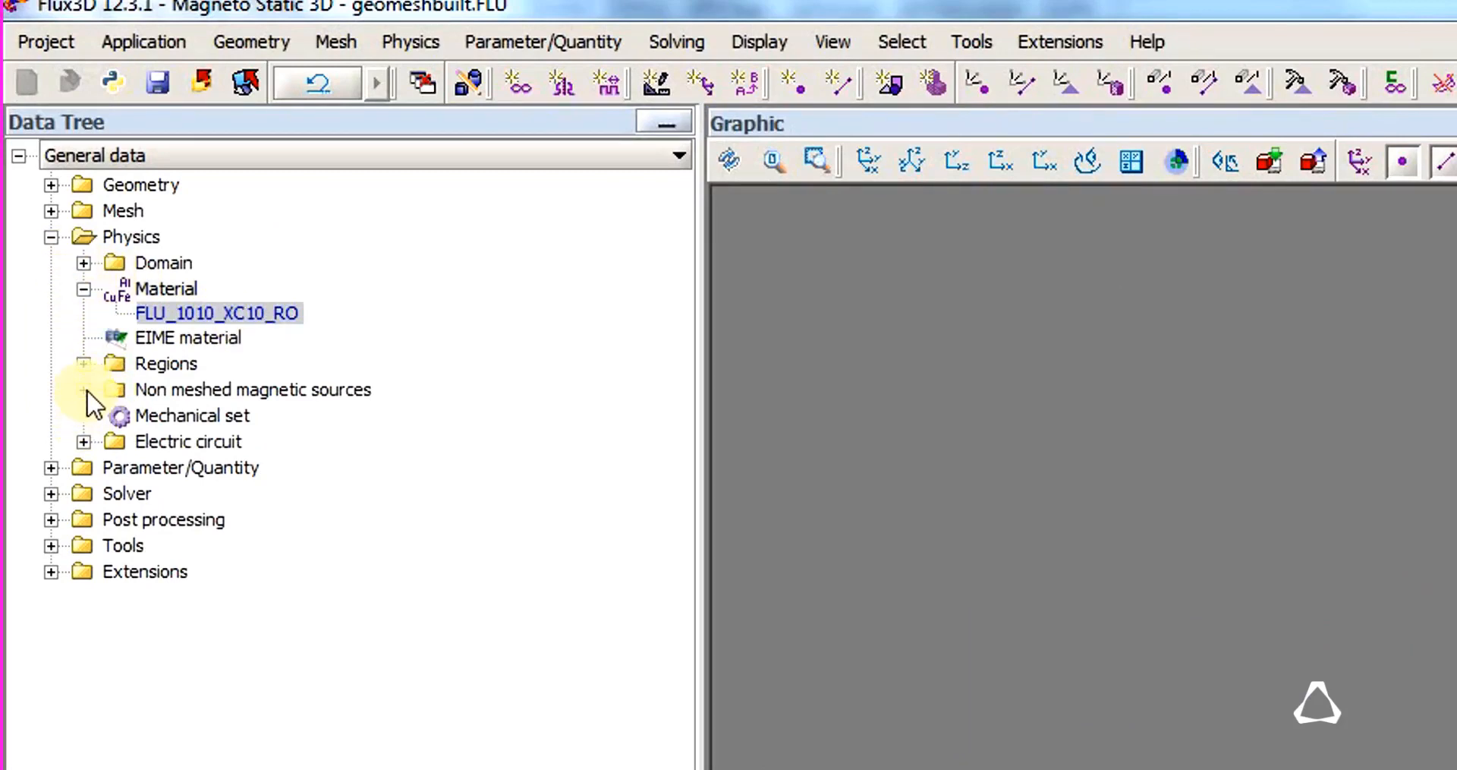
Create a physical parameter named Current, controlled via a scenario, with a reference value of 1.
click(51, 468)
right_click(176, 502)
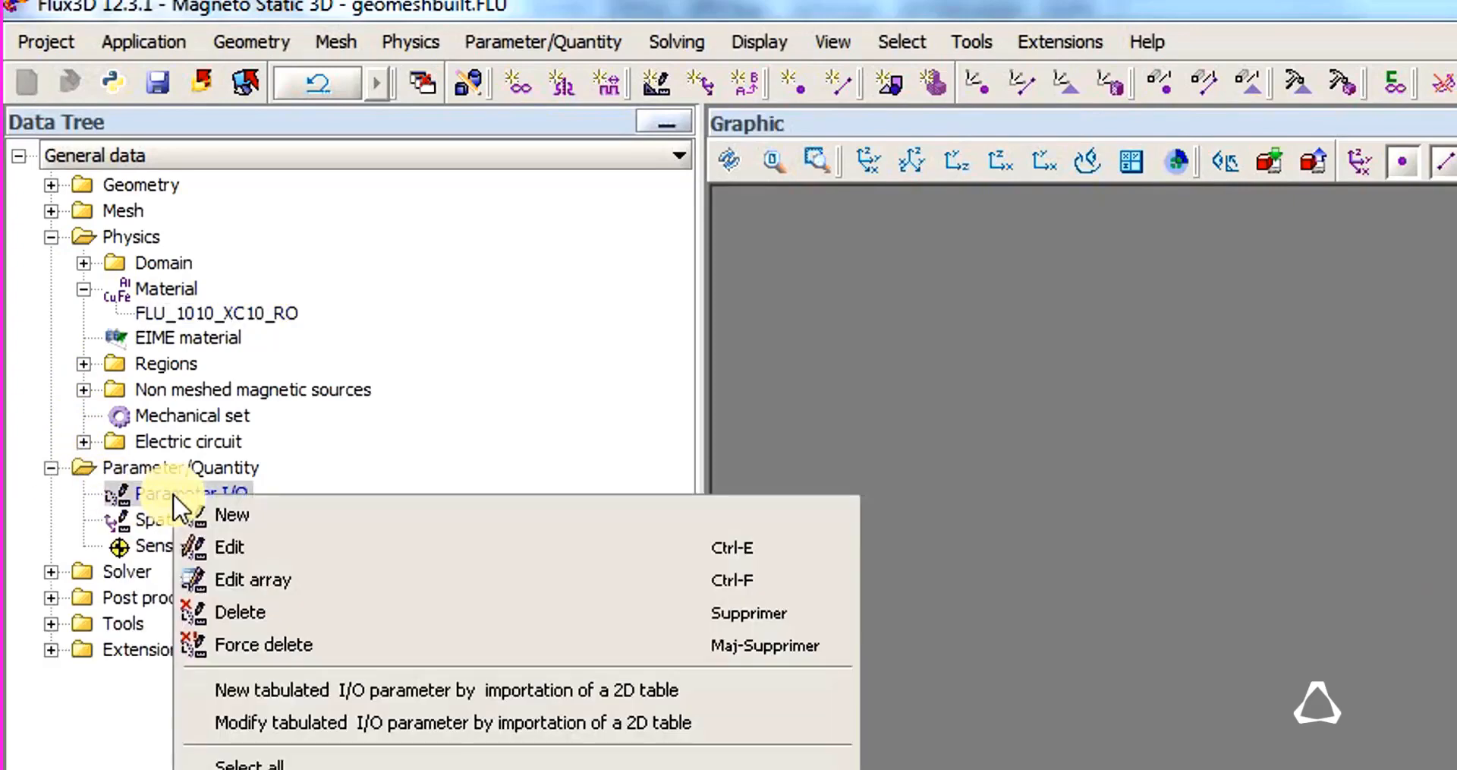
click(235, 507)
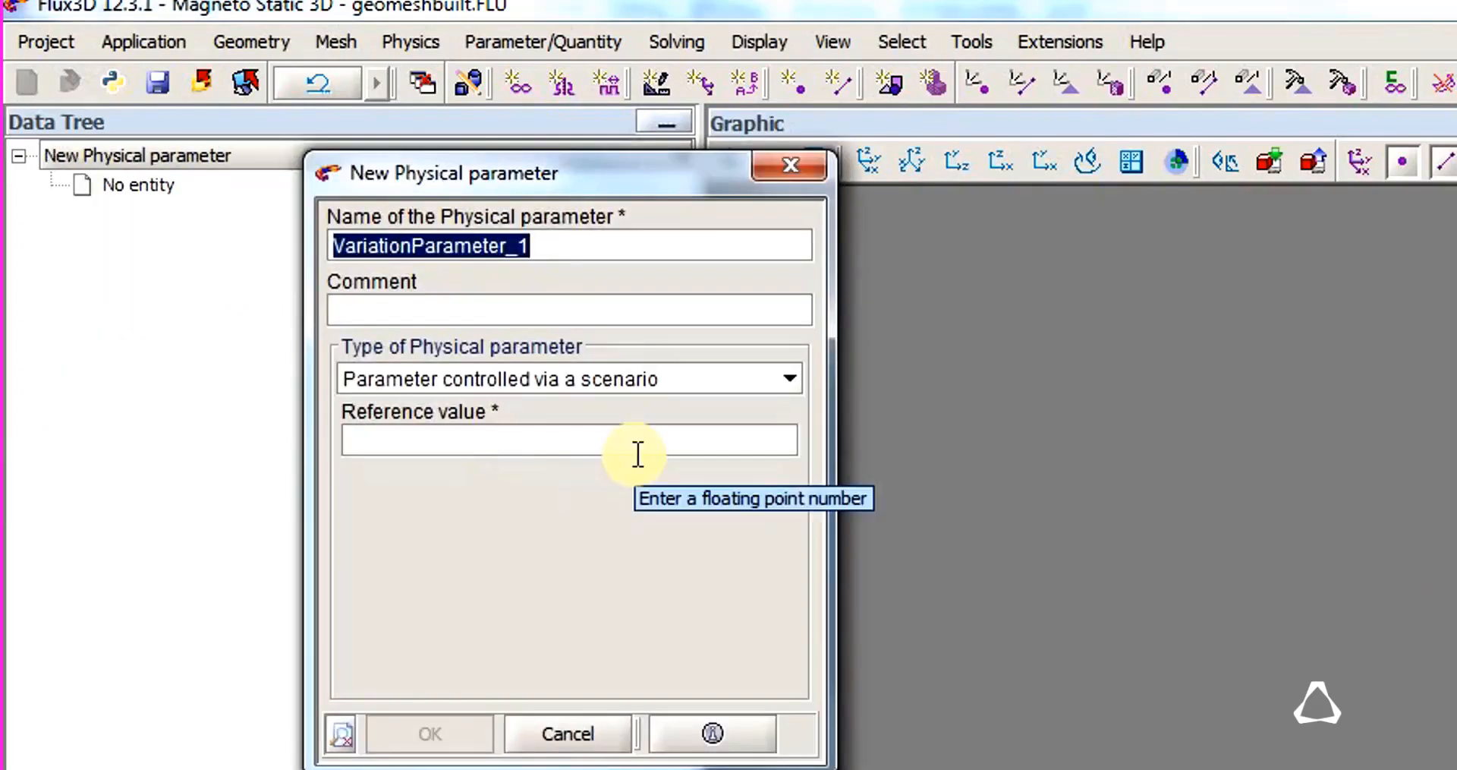
text(Current)
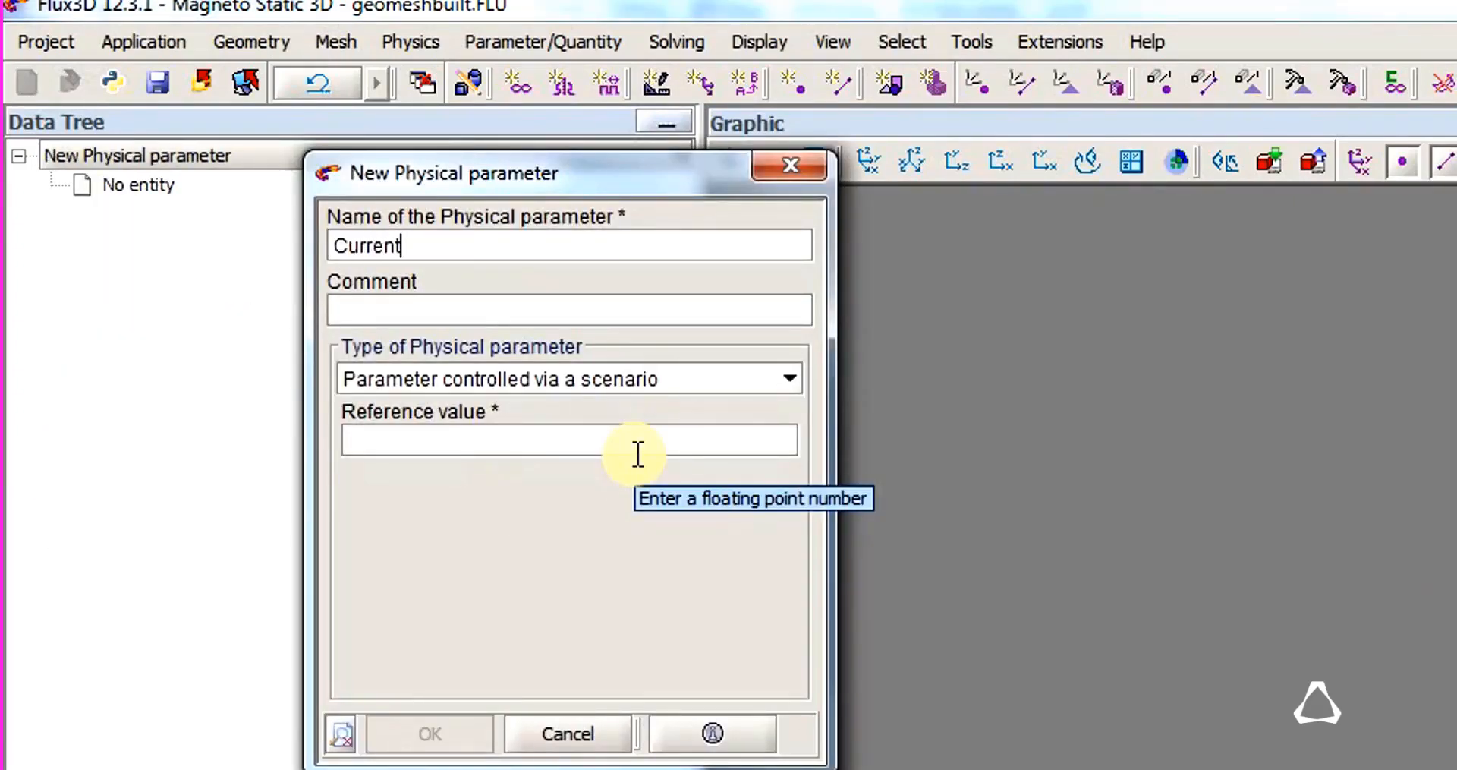
click(713, 443)
text(1)
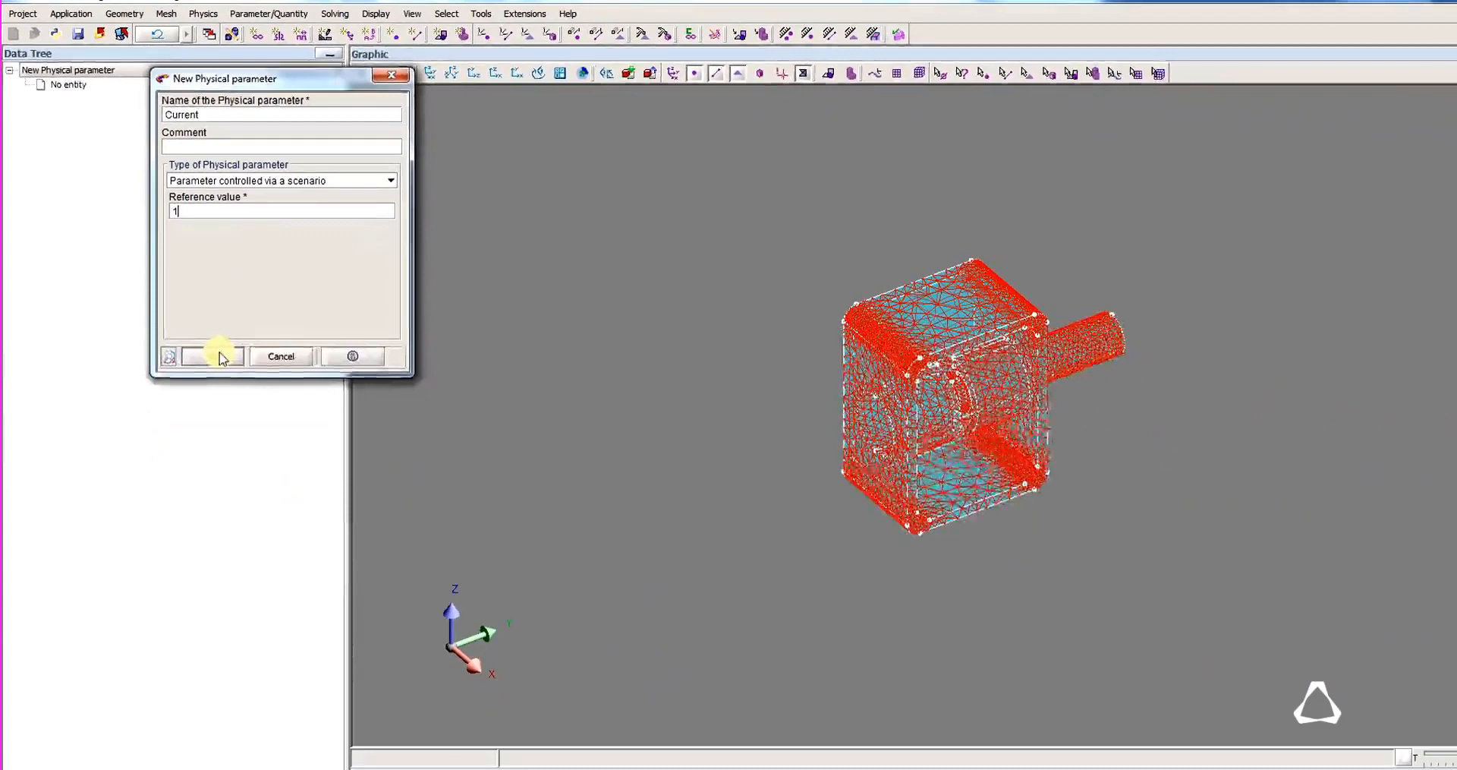
click(385, 646)
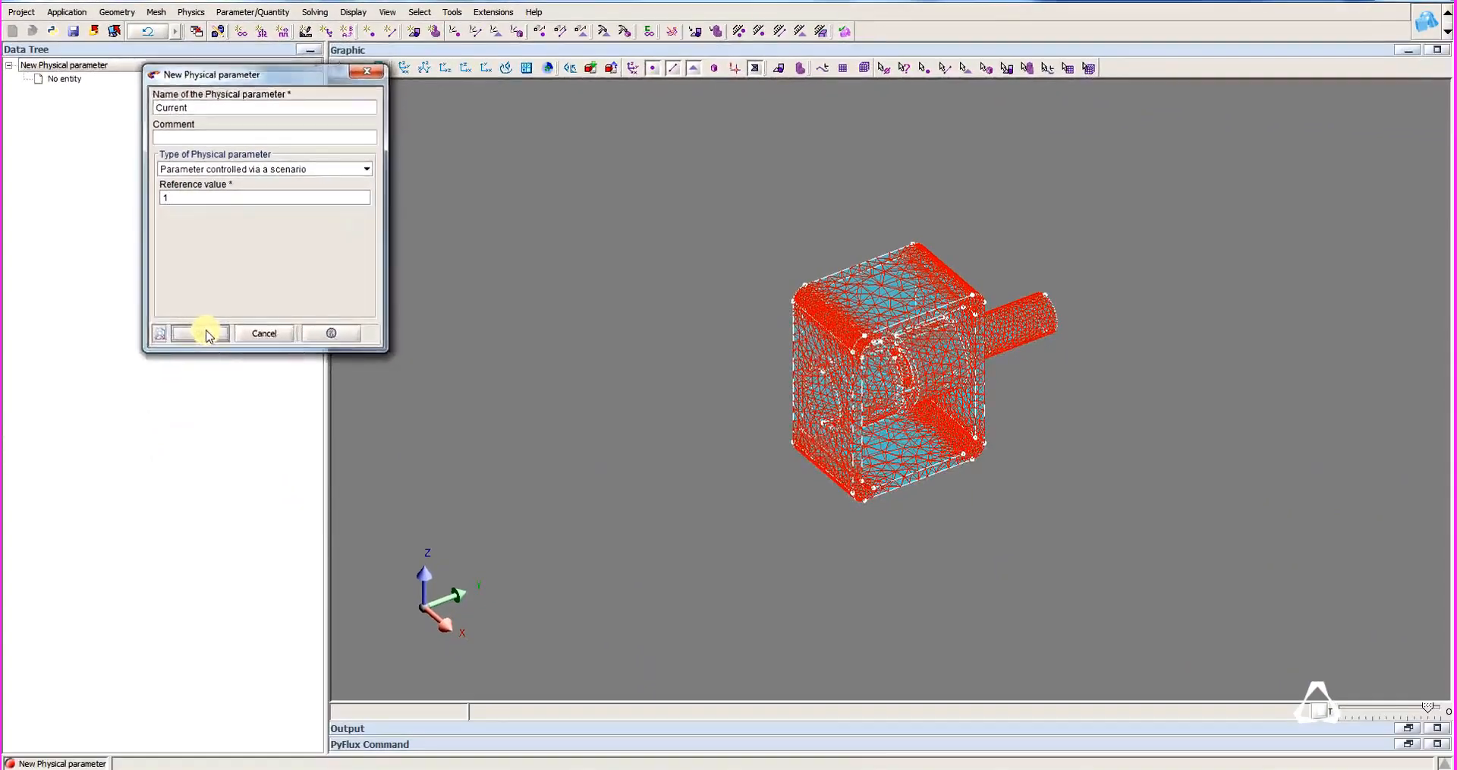
click(281, 333)
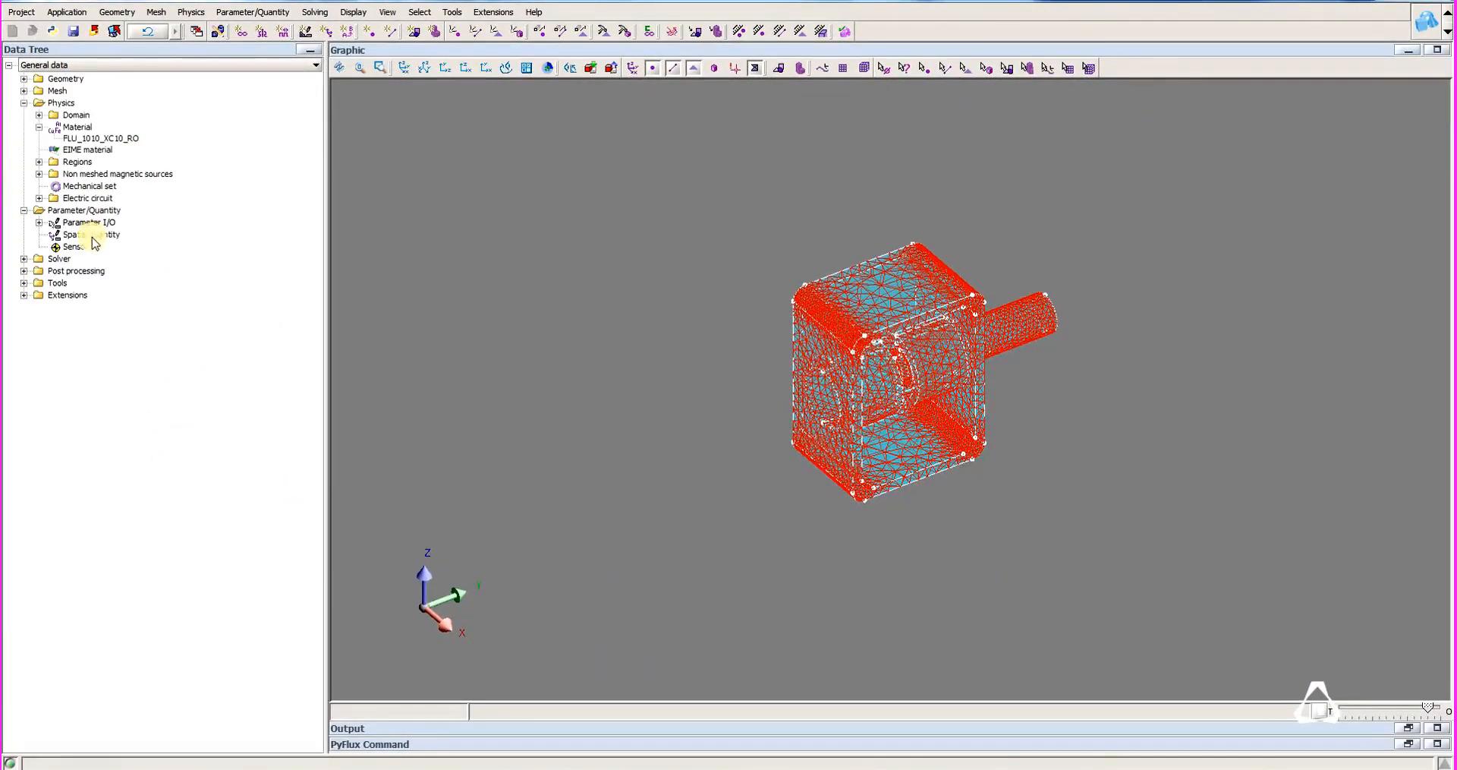
Create a stranded coil conductor with imposed current, using the physical parameter CURRENT as its value.
click(54, 210)
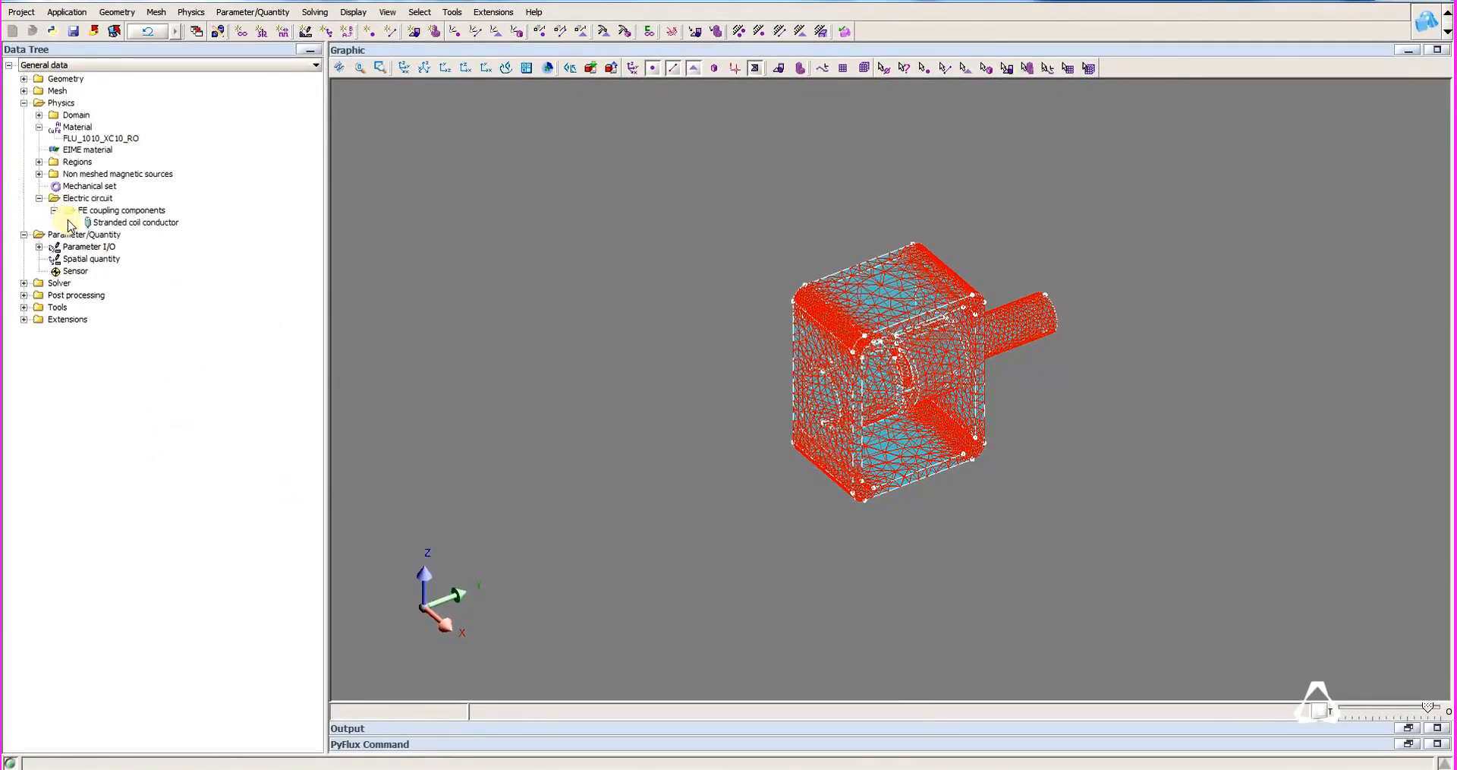
right_click(169, 224)
click(168, 231)
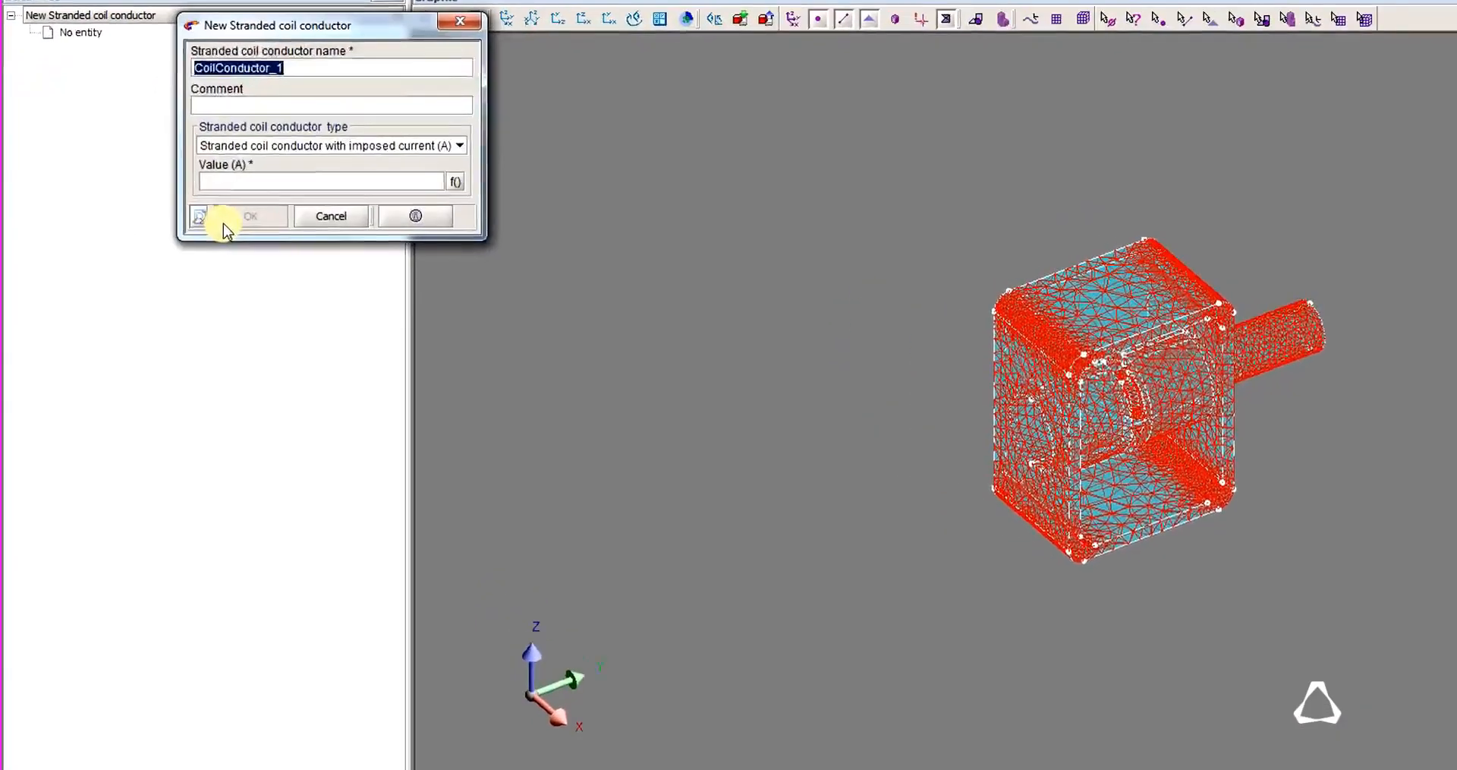
click(372, 175)
click(490, 176)
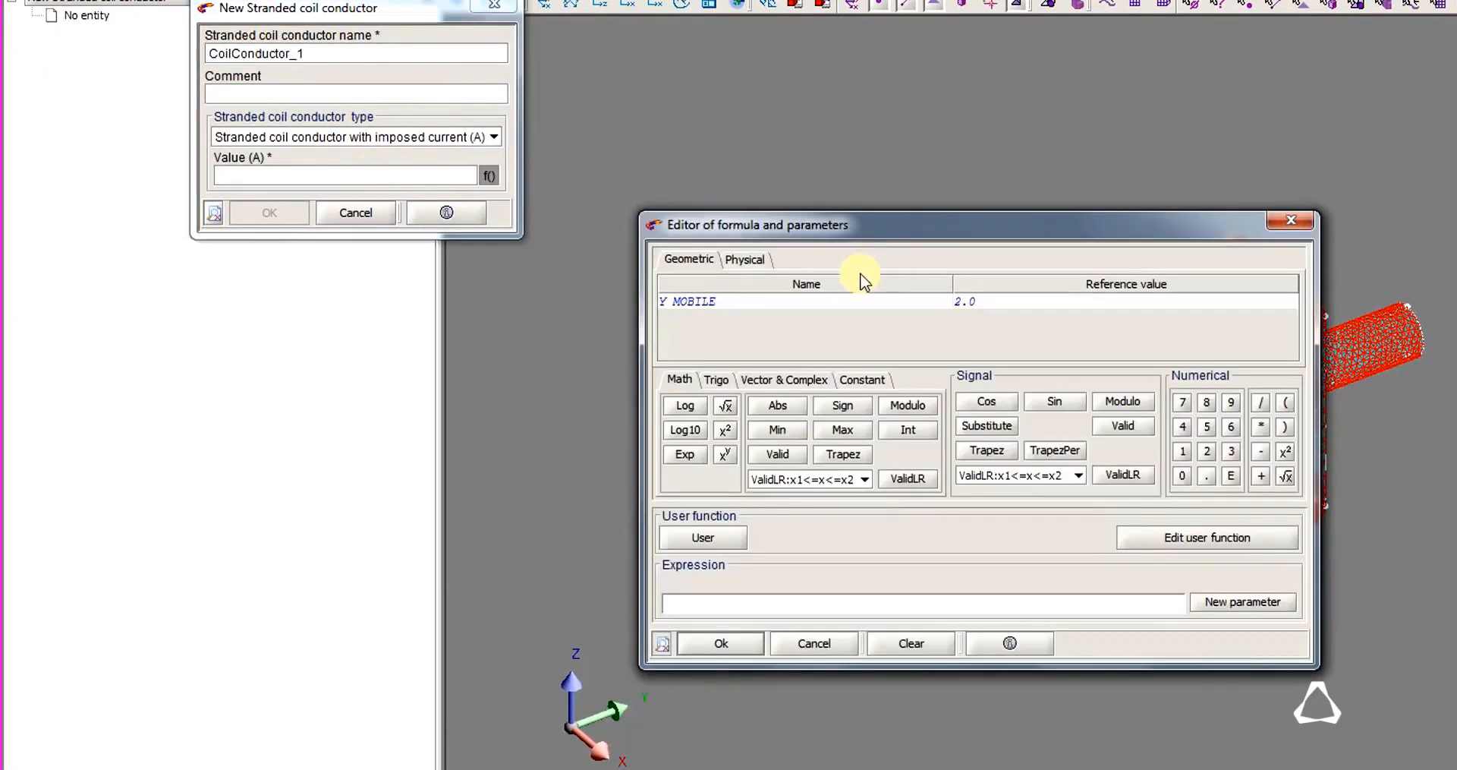
click(743, 259)
double_click(727, 303)
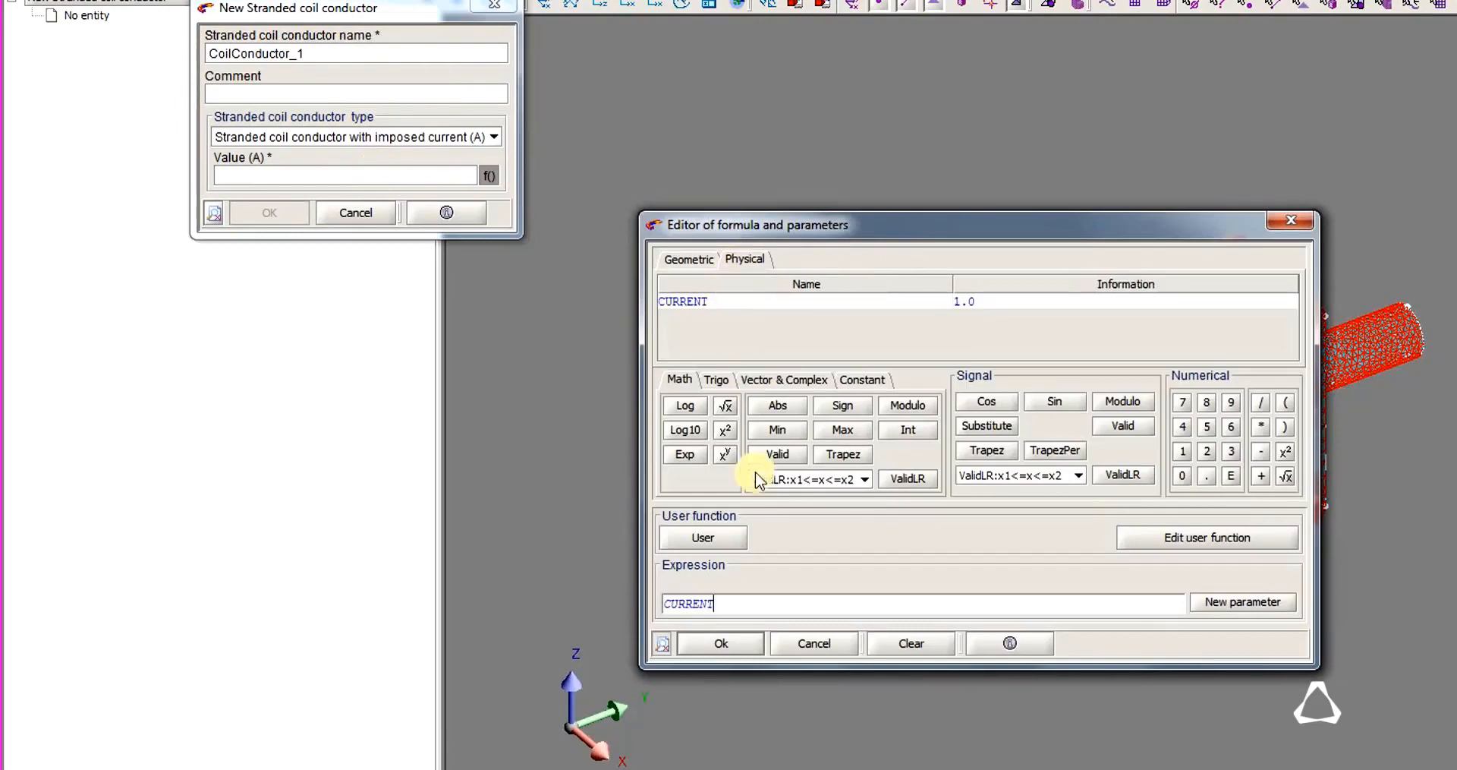
click(716, 645)
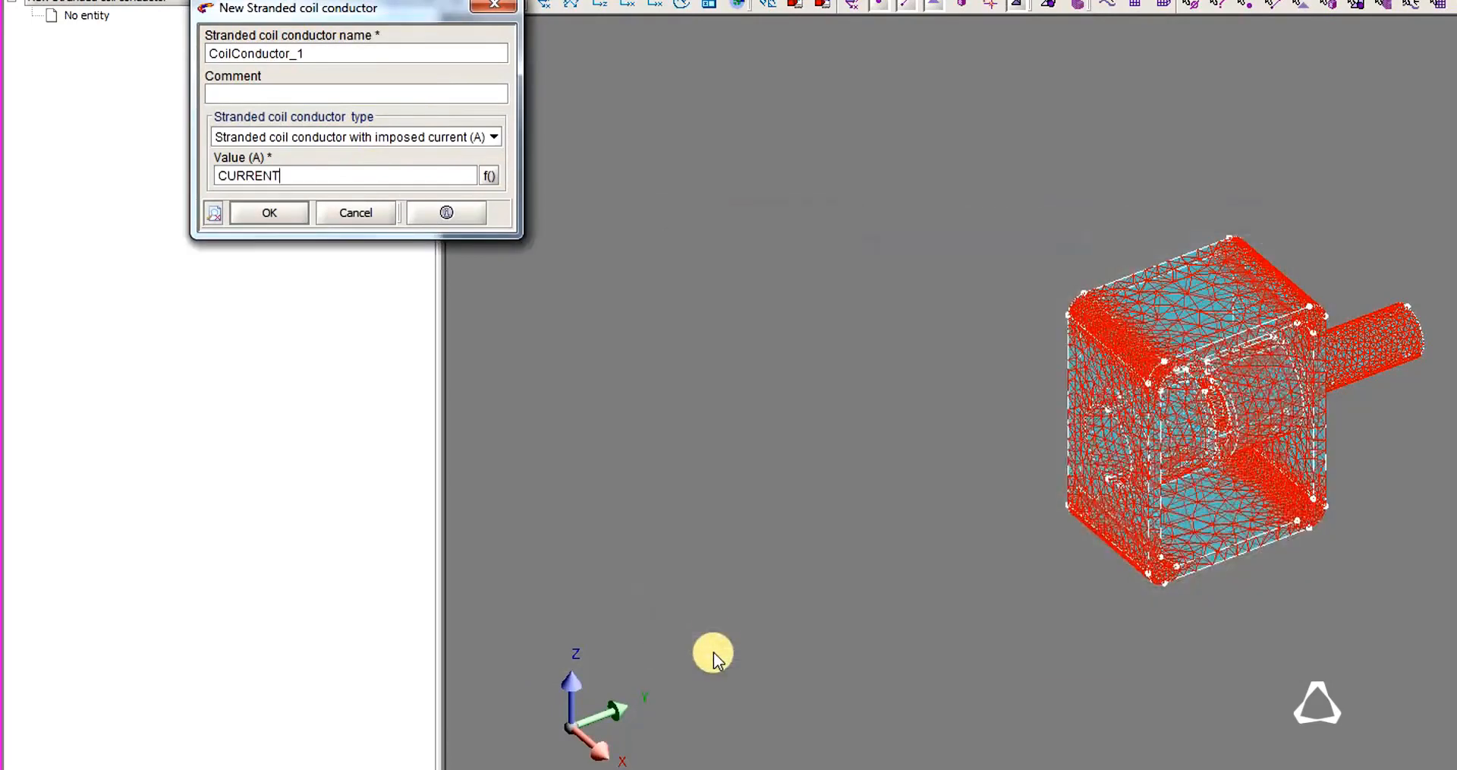
click(275, 216)
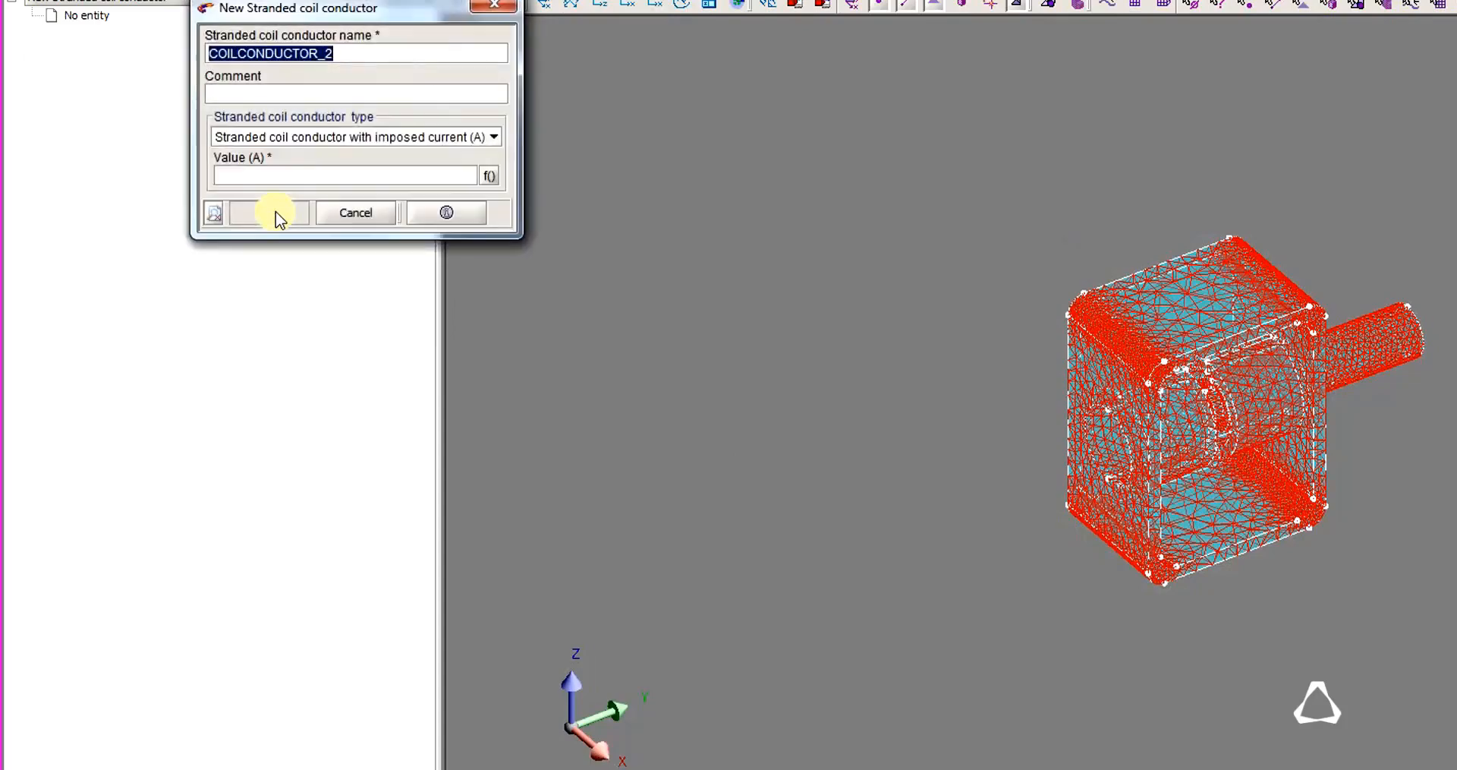
click(372, 211)
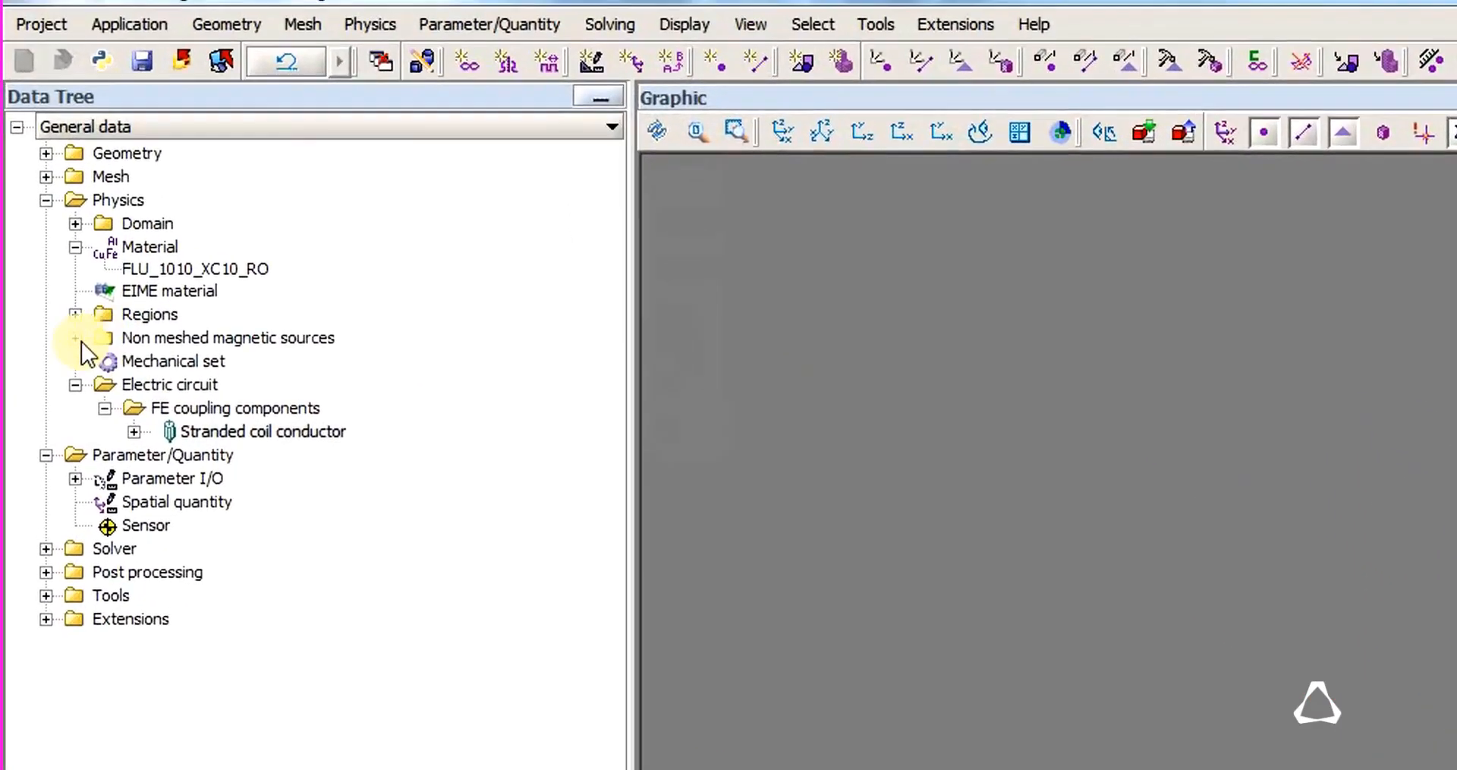
Start a new non-meshed circular coil defined in the COORDSYS_ZX_PLANE coordinate system.
click(64, 241)
click(152, 361)
right_click(151, 361)
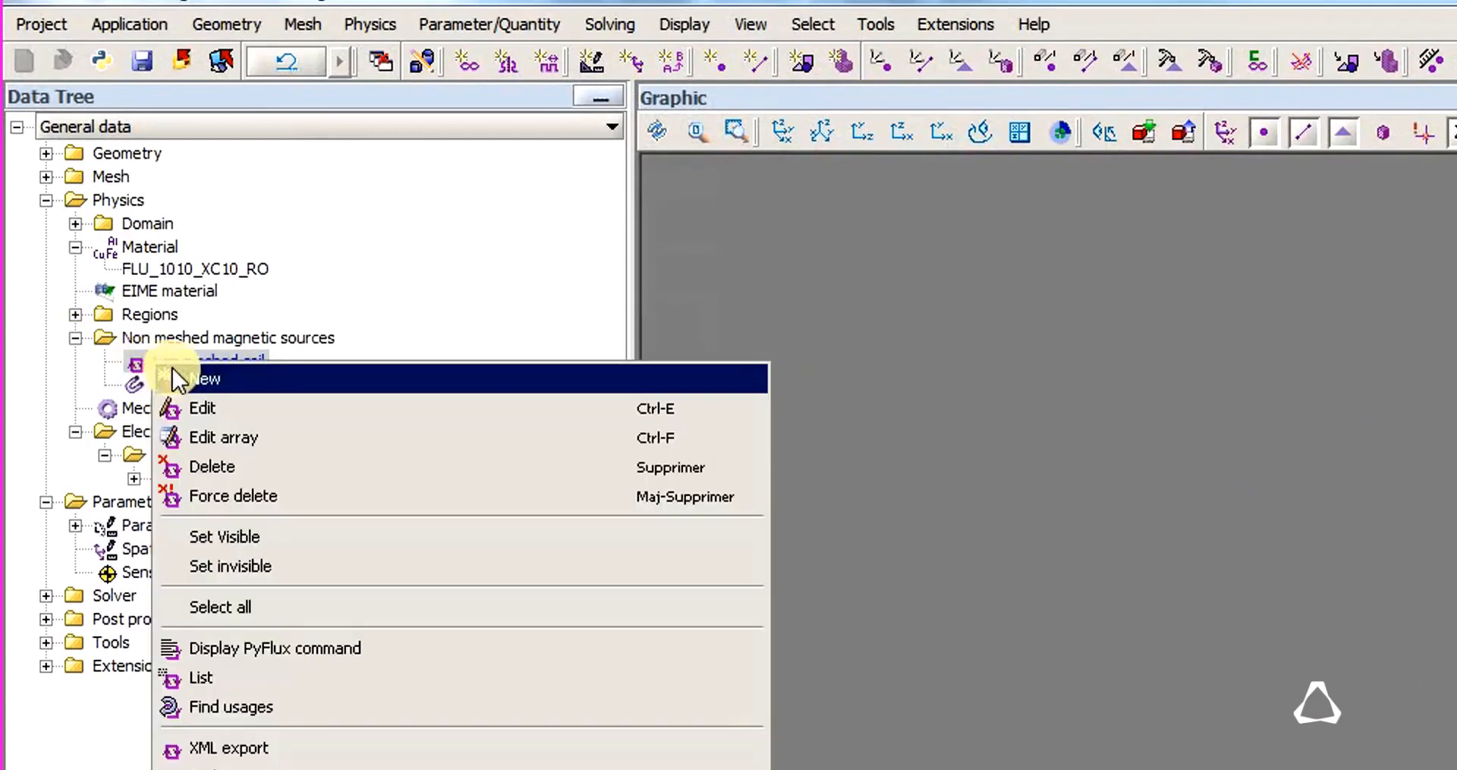
click(263, 376)
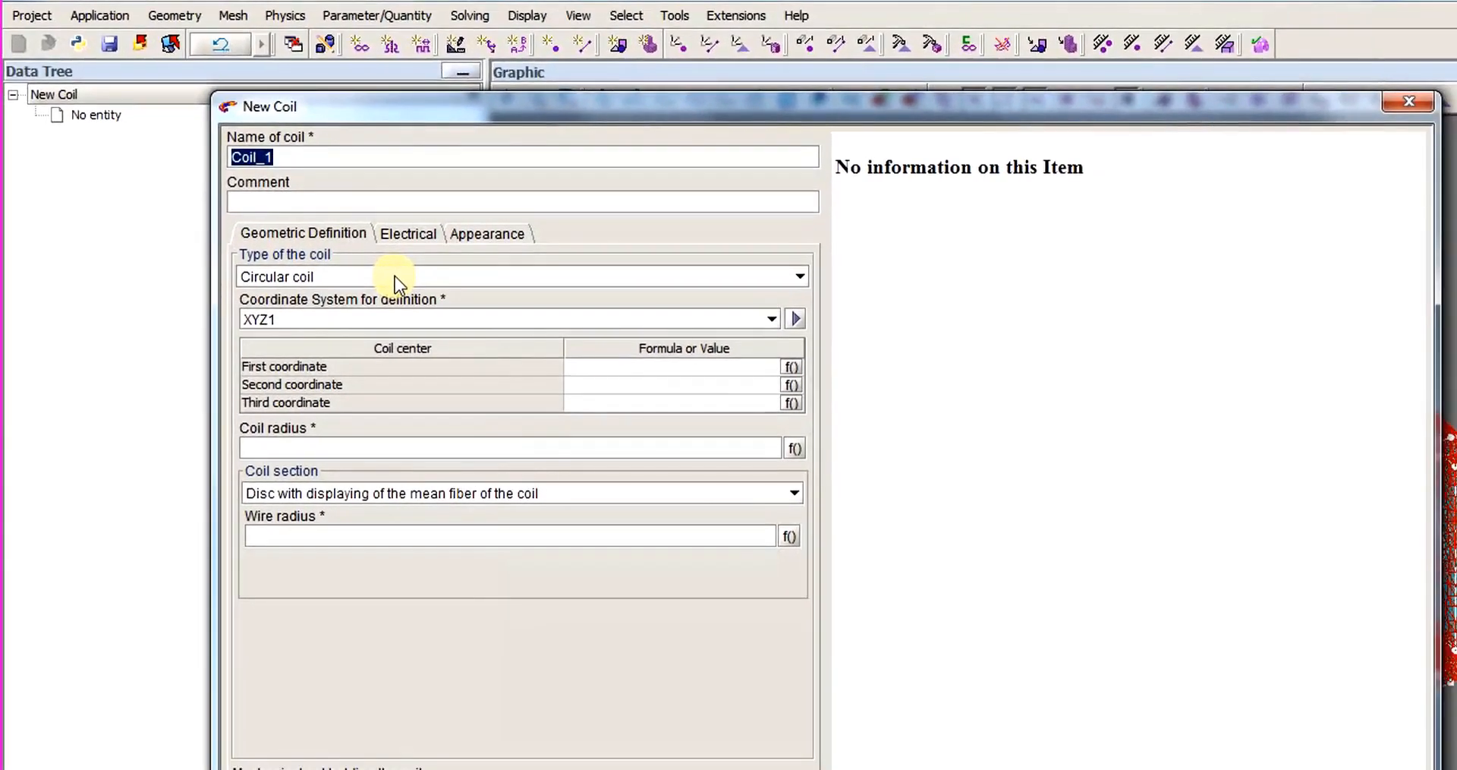
click(400, 317)
click(368, 381)
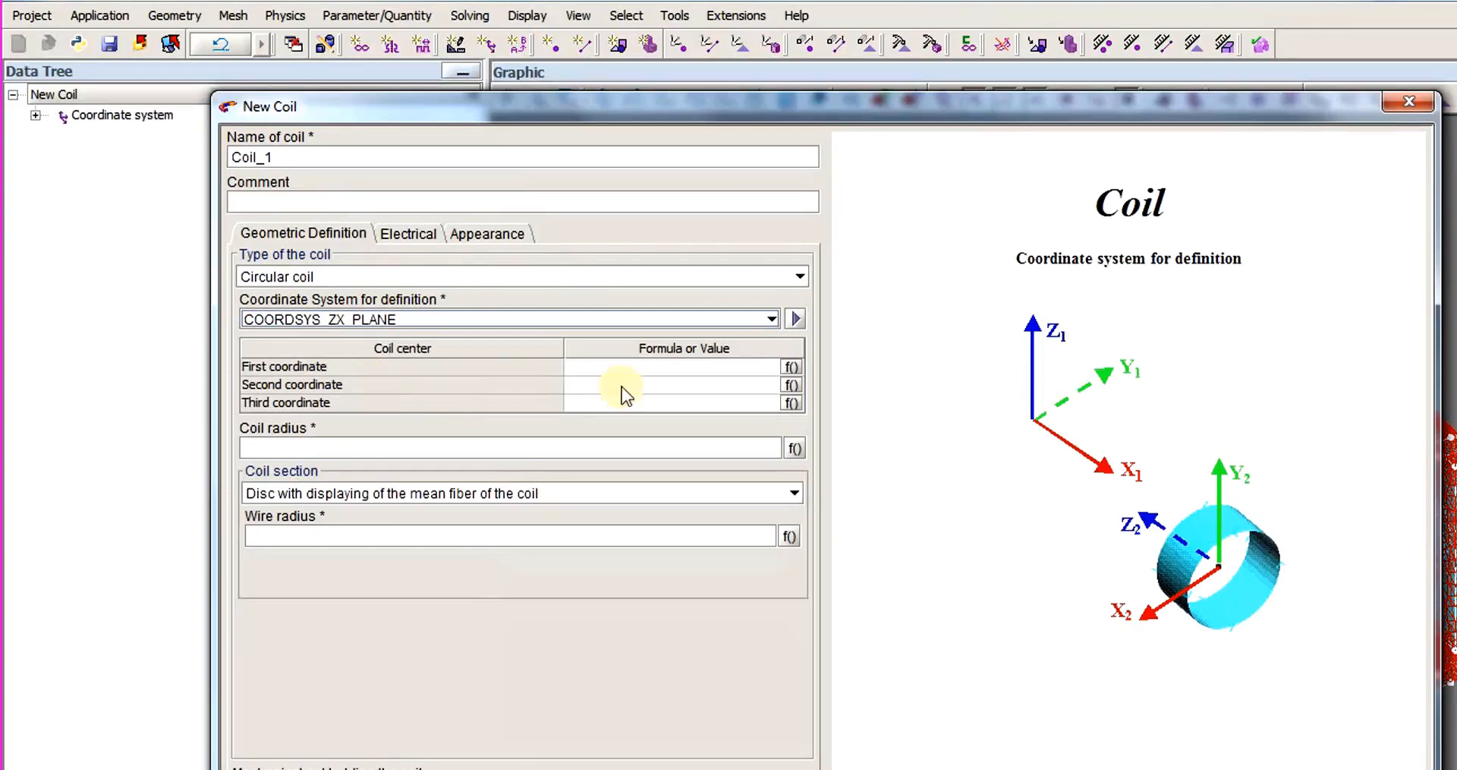
Set the coil's center to 0, 0, 0 and its radius to 8.025.
click(645, 368)
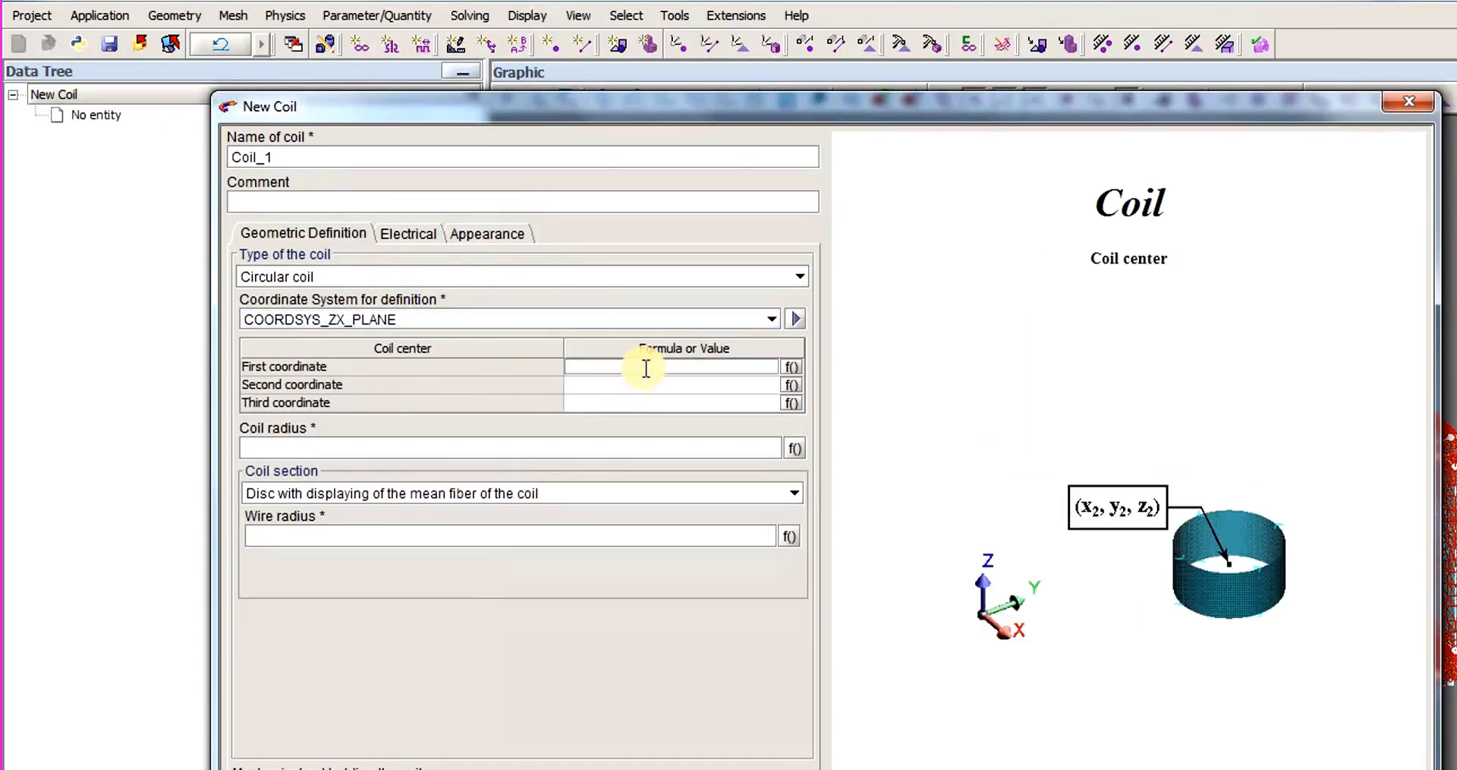
text(0)
key(Tab)
text(0)
key(Tab)
text(0)
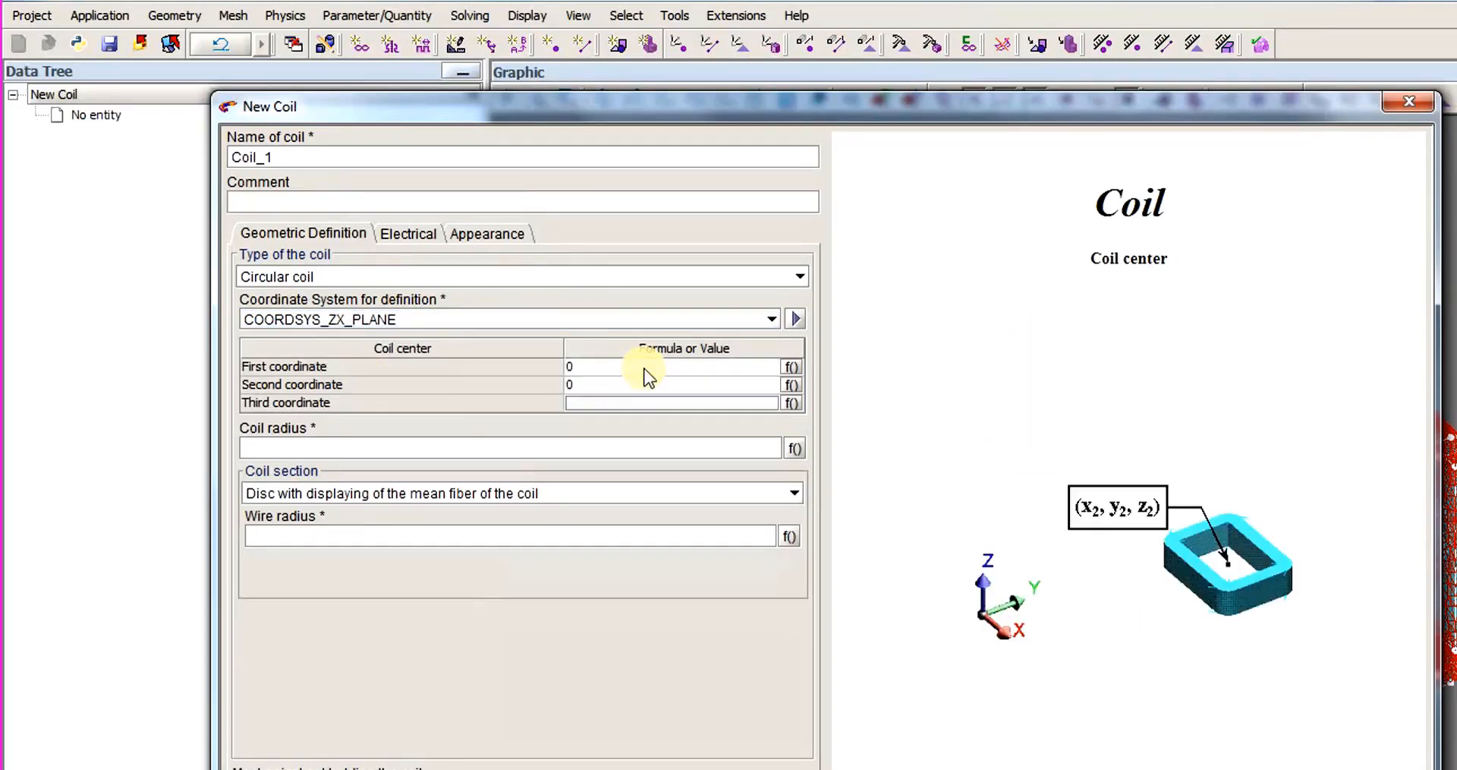
click(581, 454)
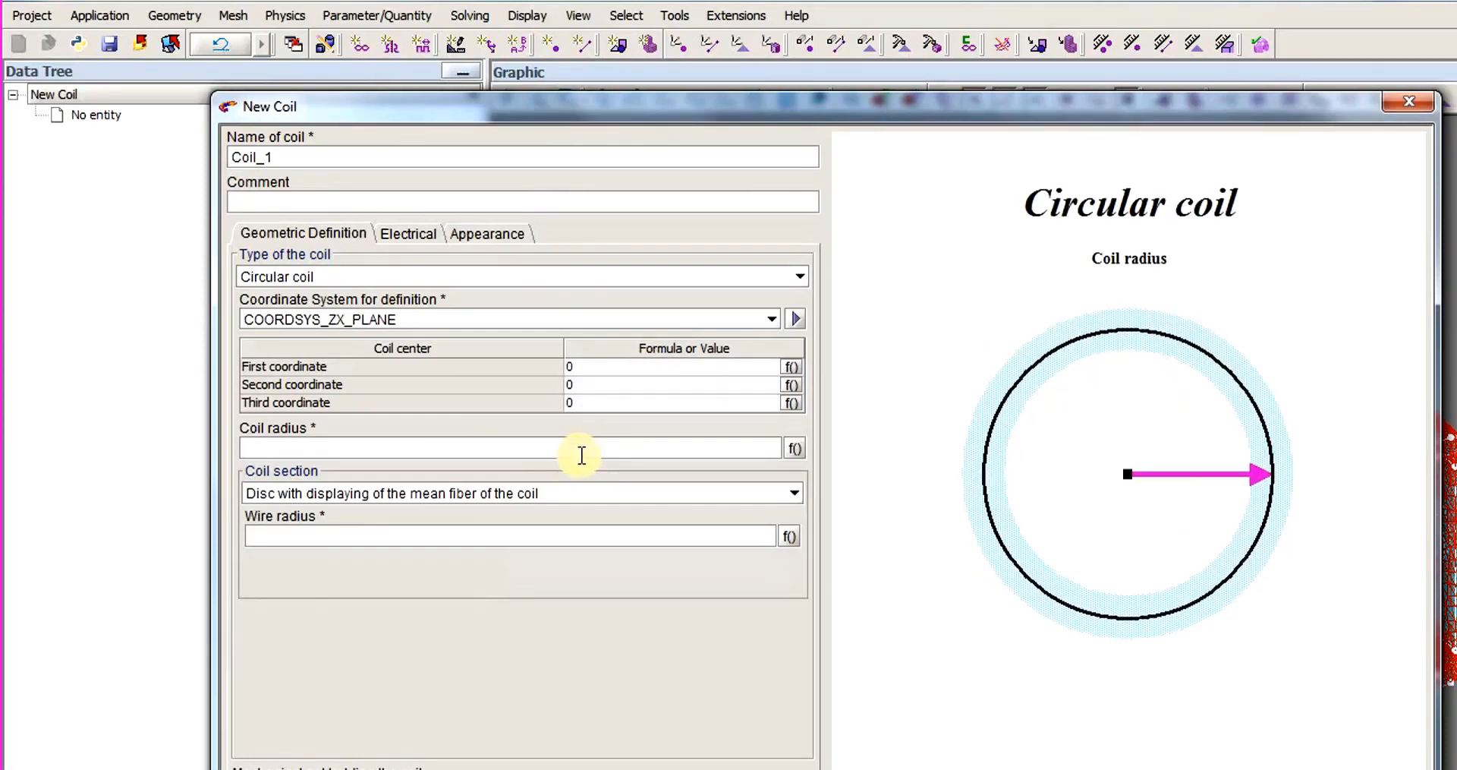
text(8.025)
Give the coil a rectangular section with a height of 14 and a width of 2.95.
click(439, 499)
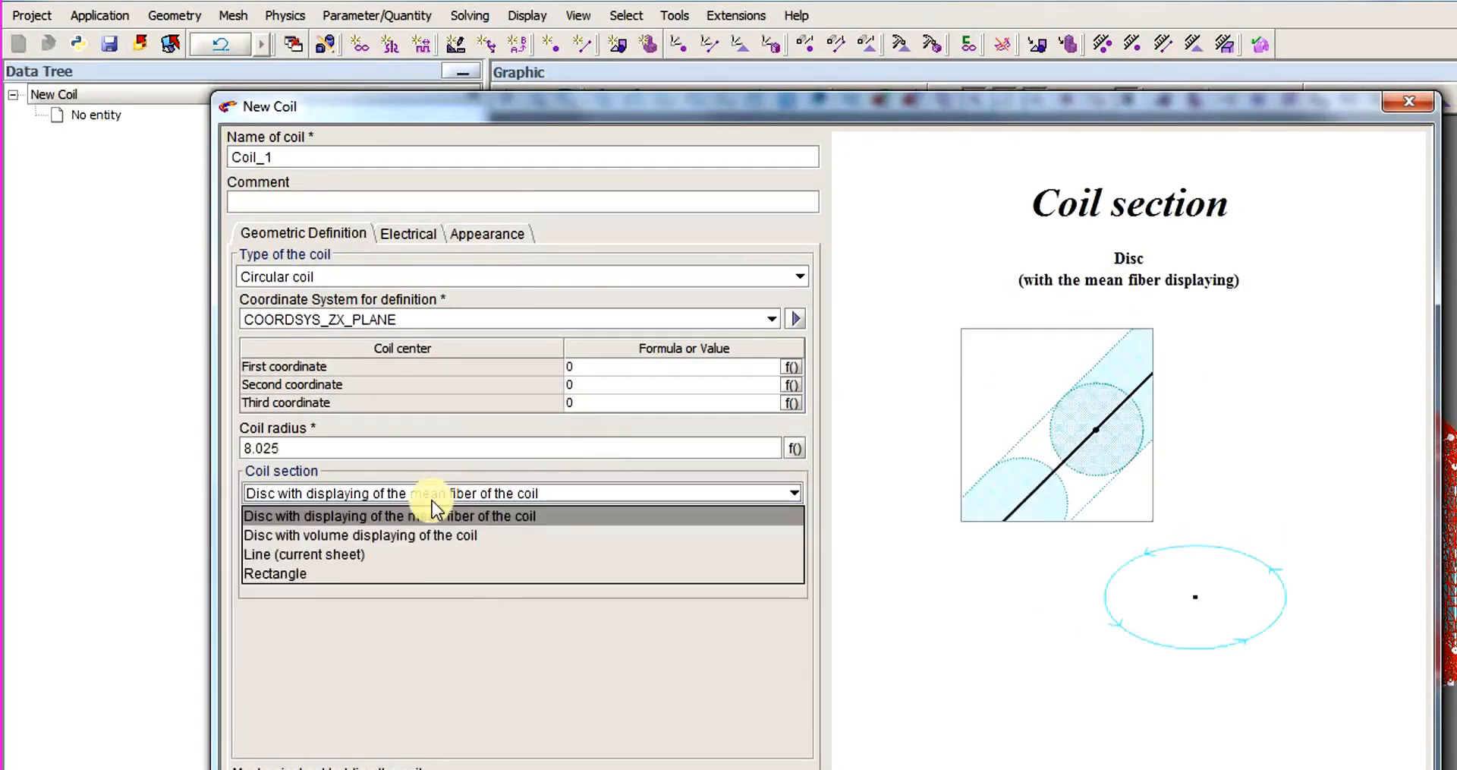
click(386, 572)
click(381, 539)
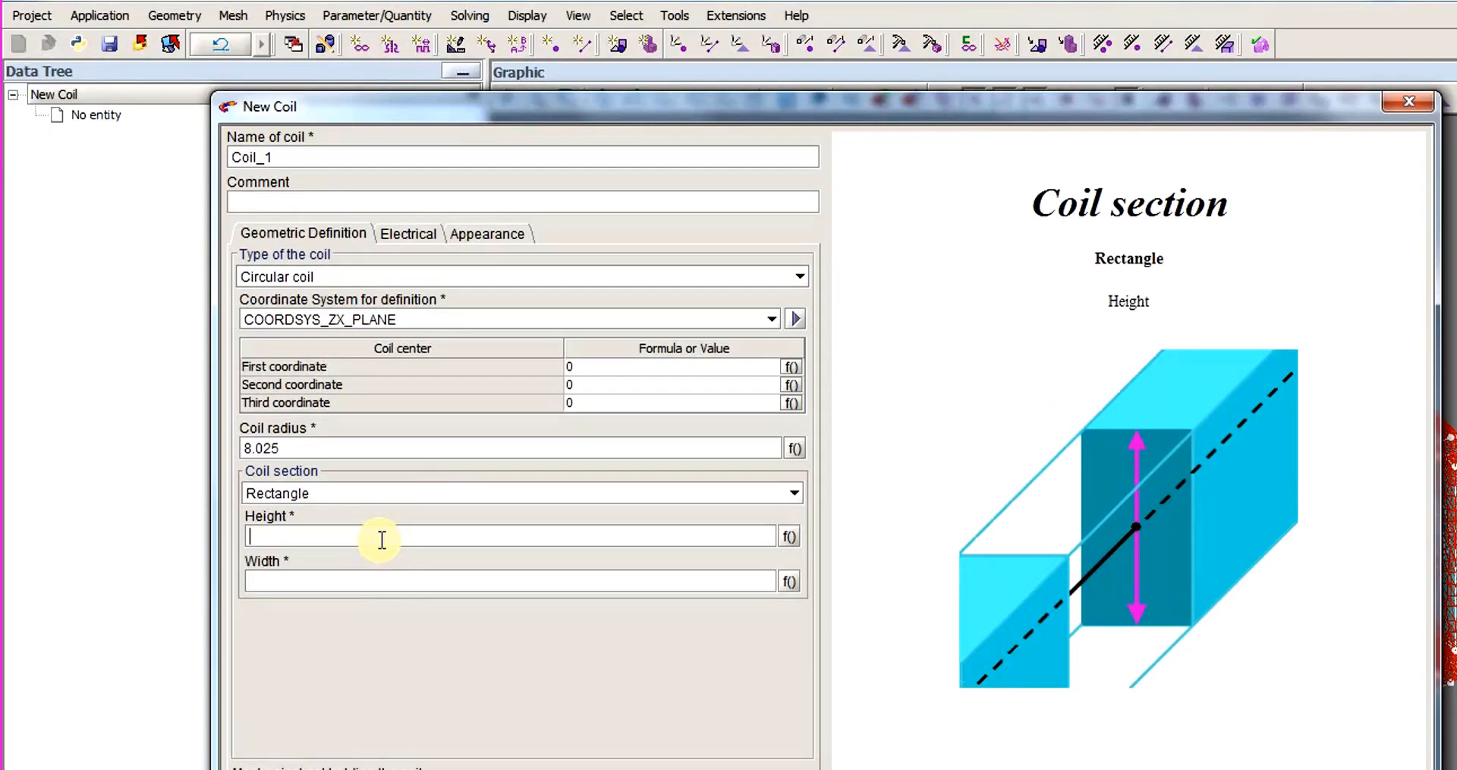
text(14)
click(368, 577)
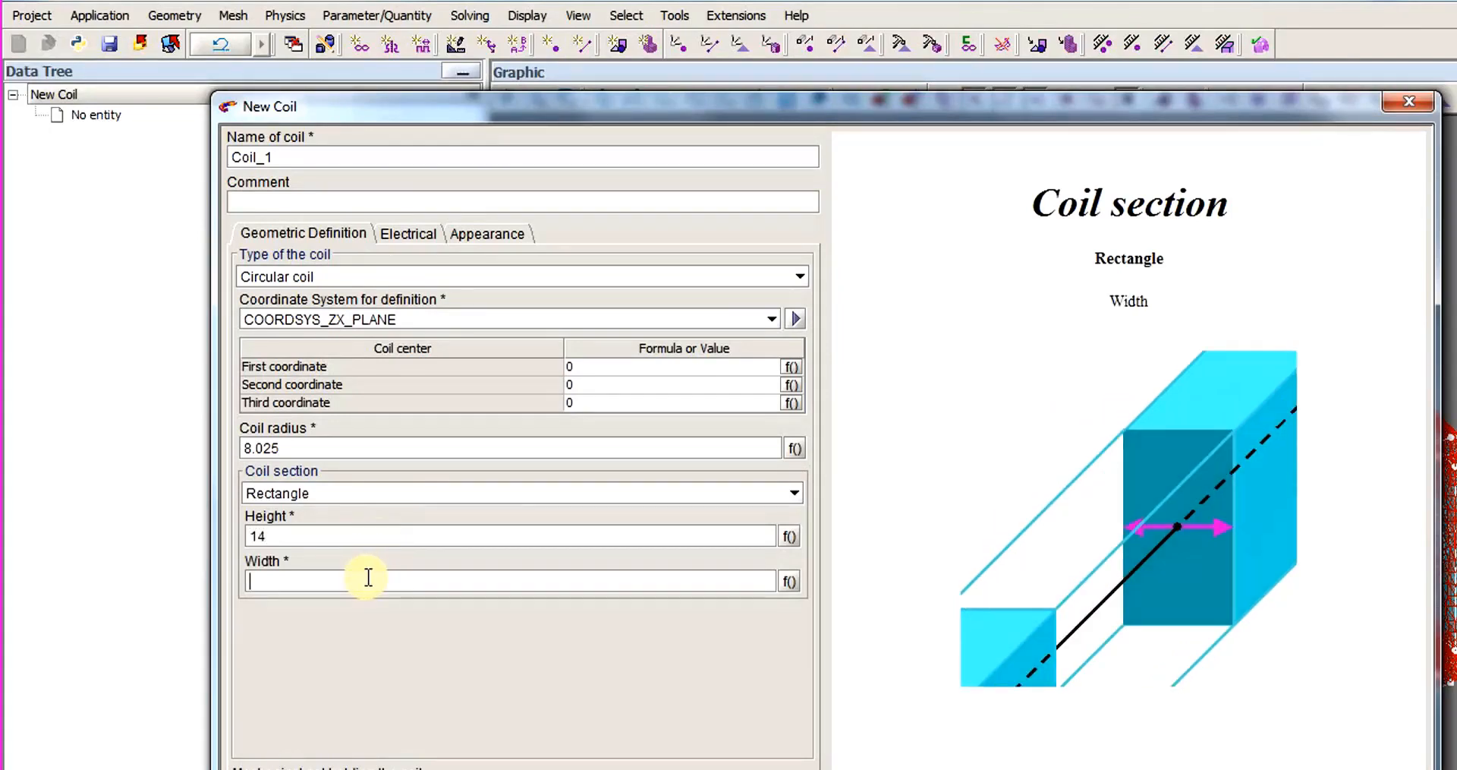
text(2.95)
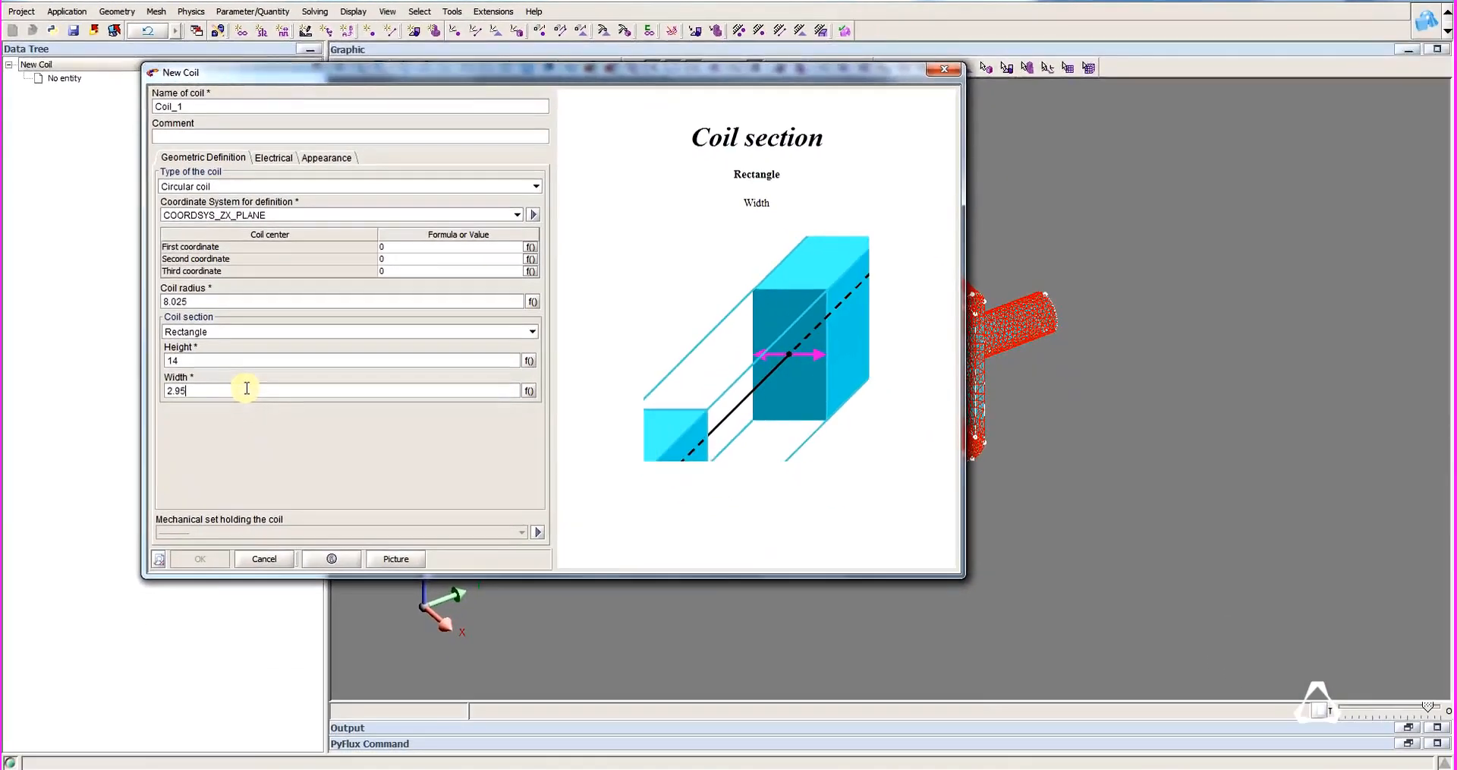
Associate the coil with COILCONDUCTOR_1, set 100 turns and create the coil.
click(273, 157)
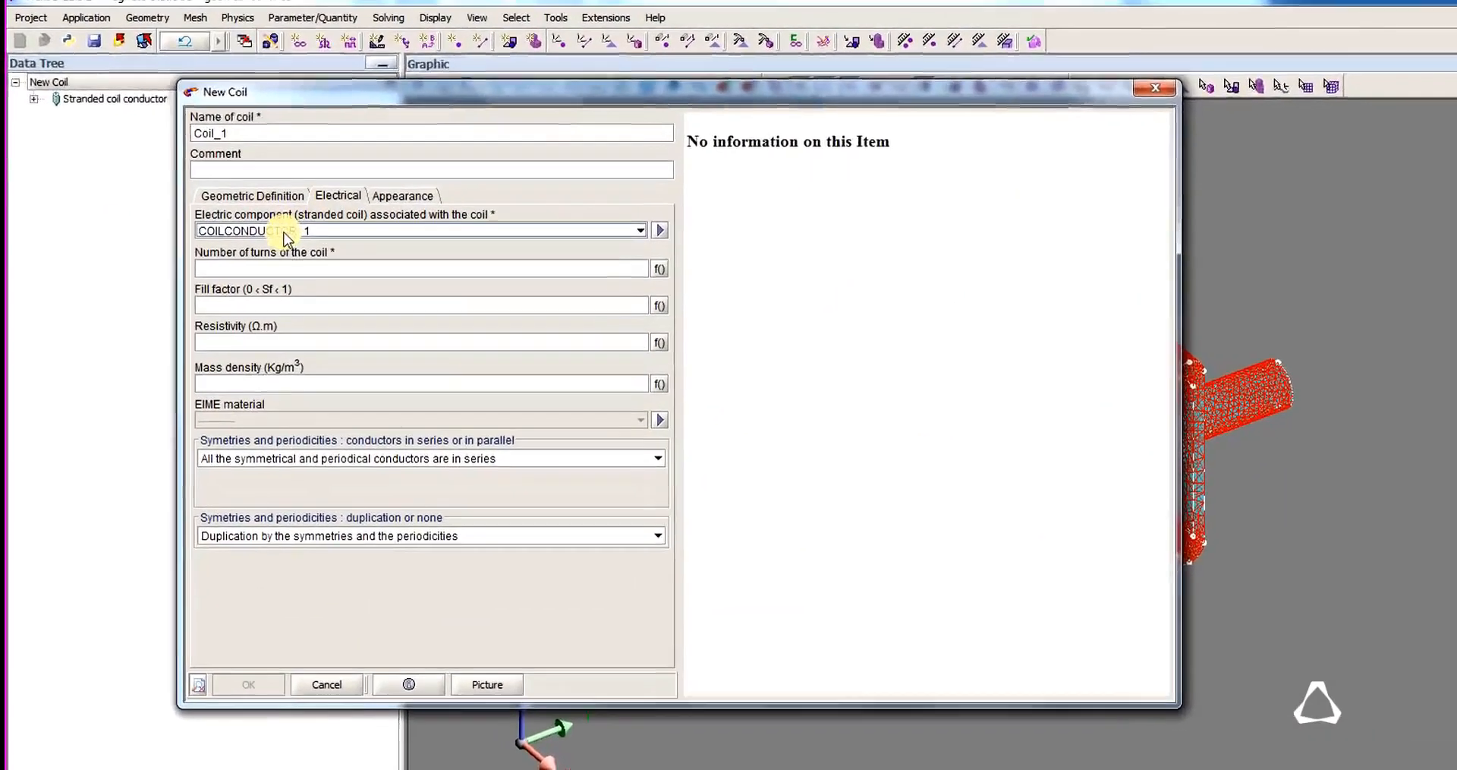
click(226, 216)
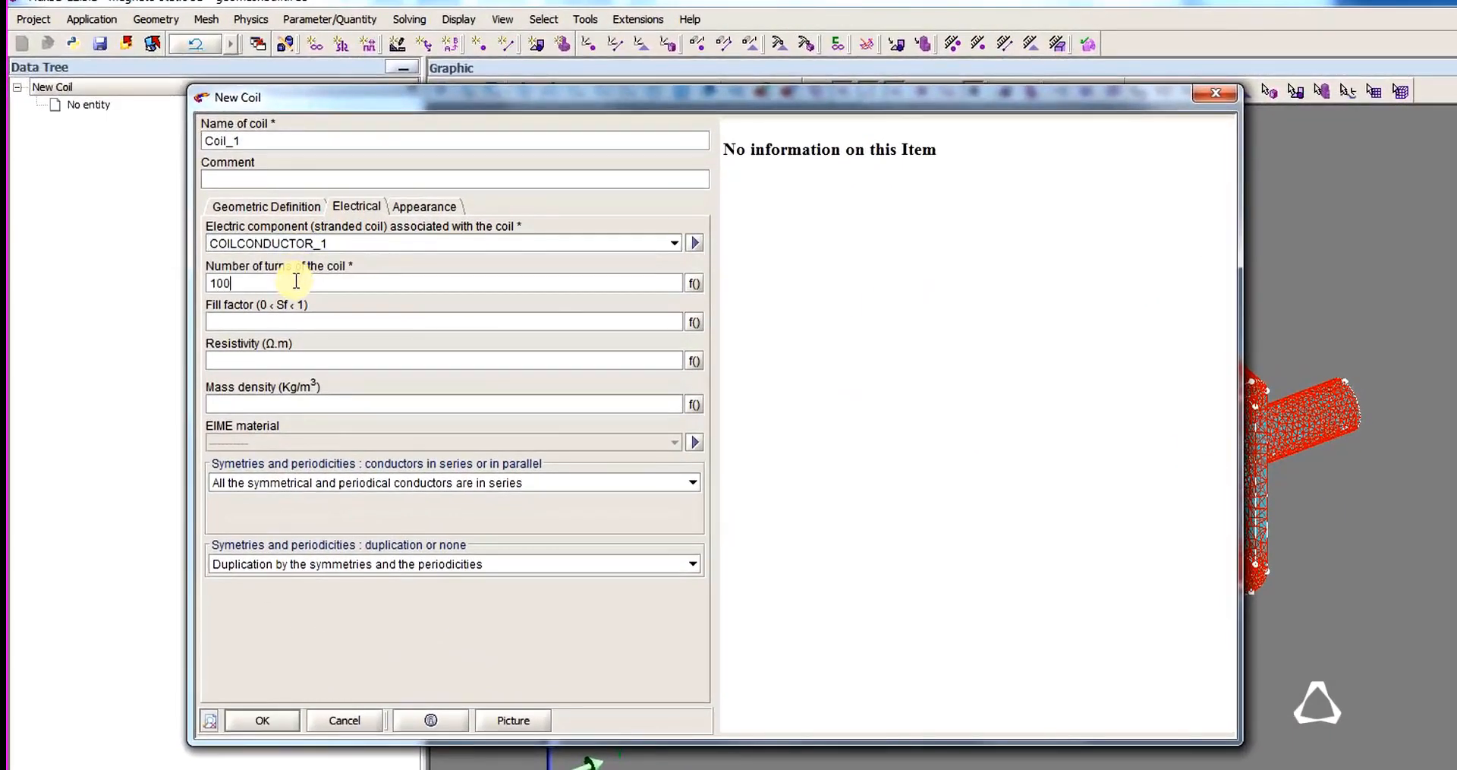
click(255, 719)
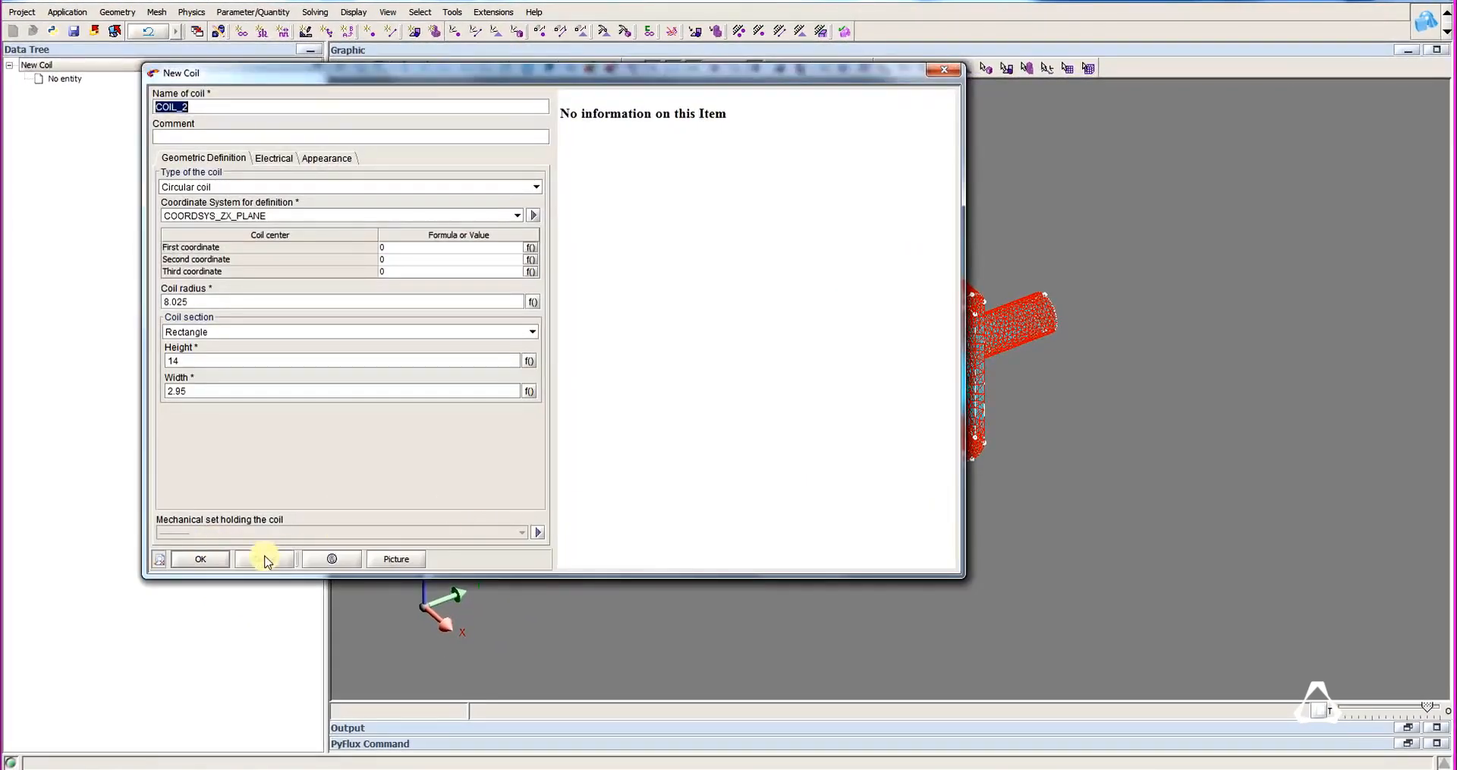
click(264, 559)
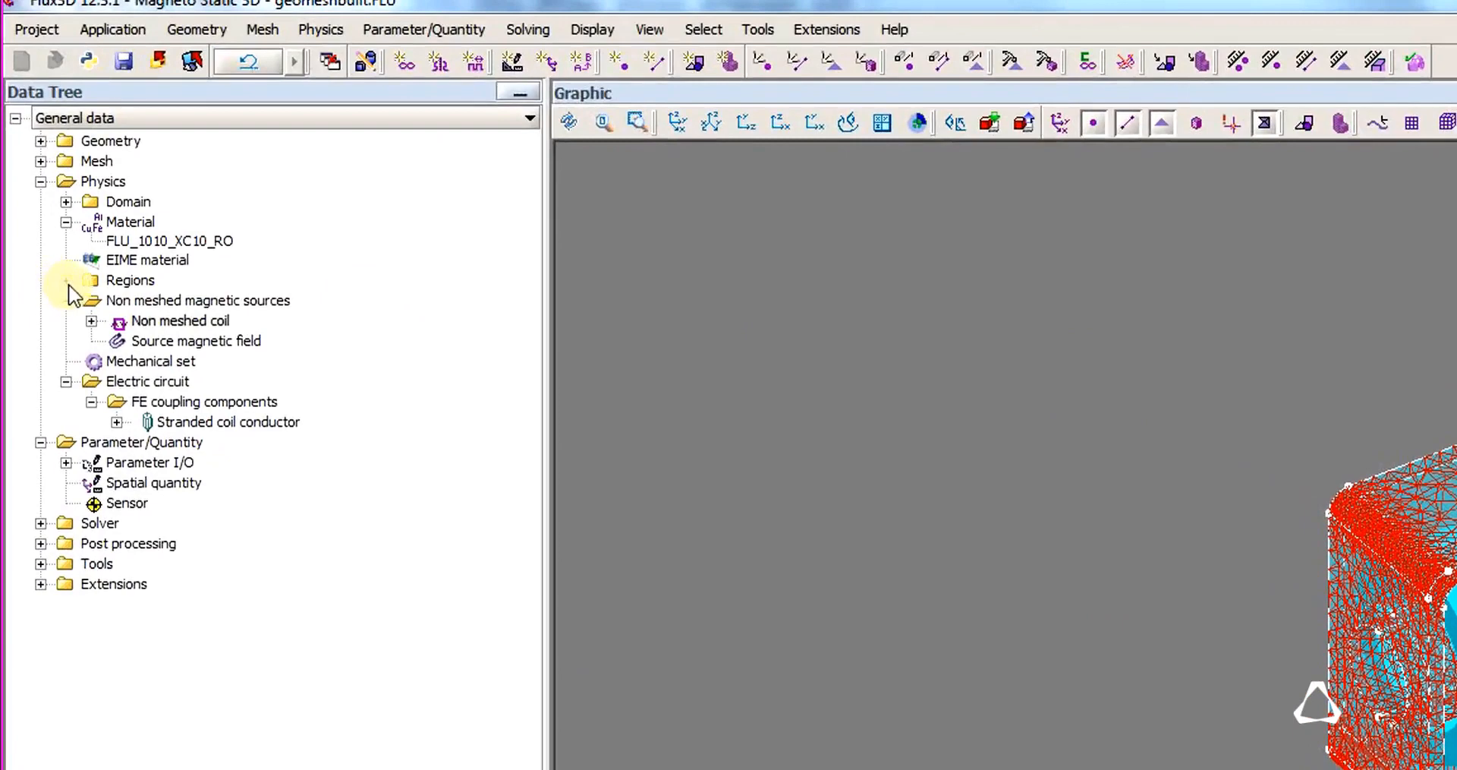
Create a volume region named AIR of the air or vacuum type.
click(67, 280)
double_click(154, 360)
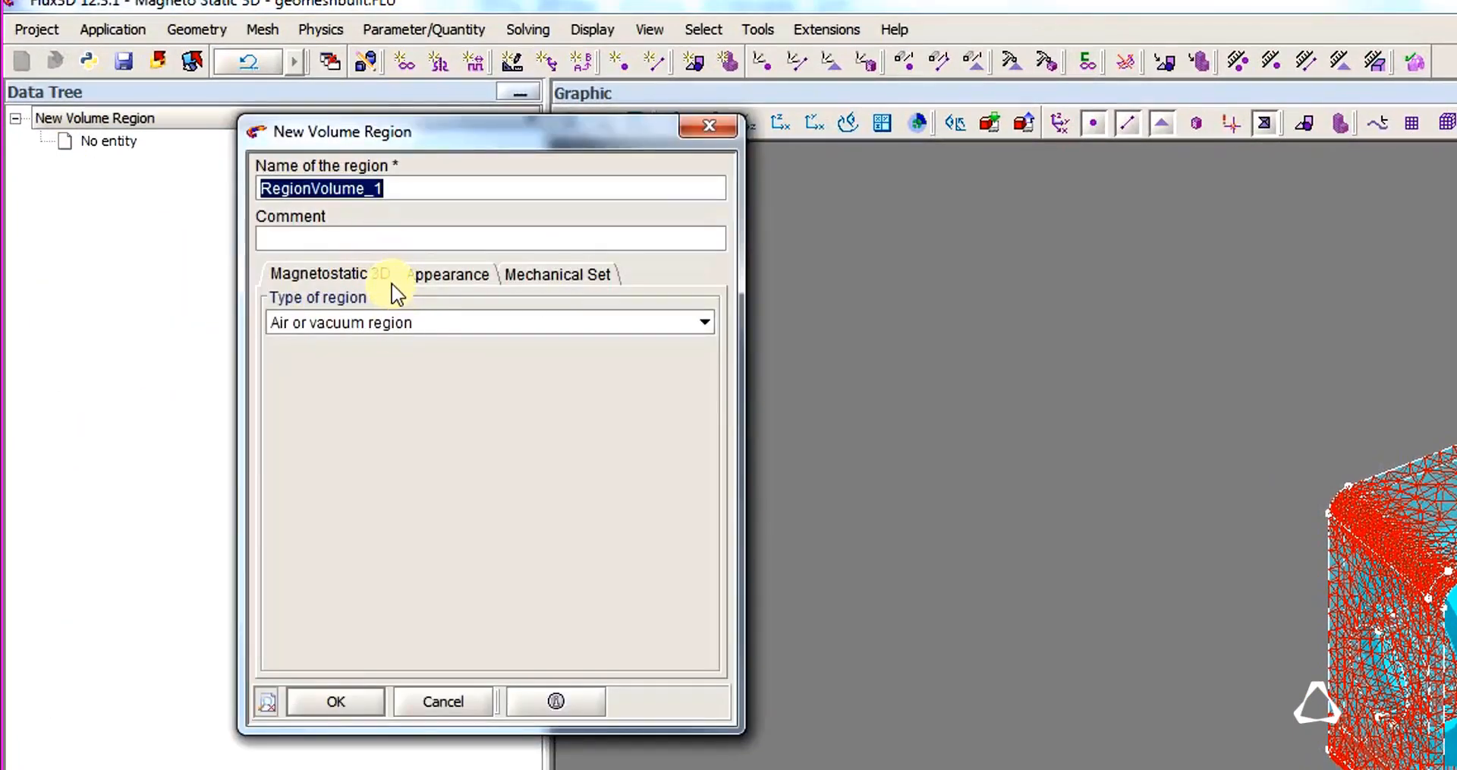
text(AIR)
click(345, 700)
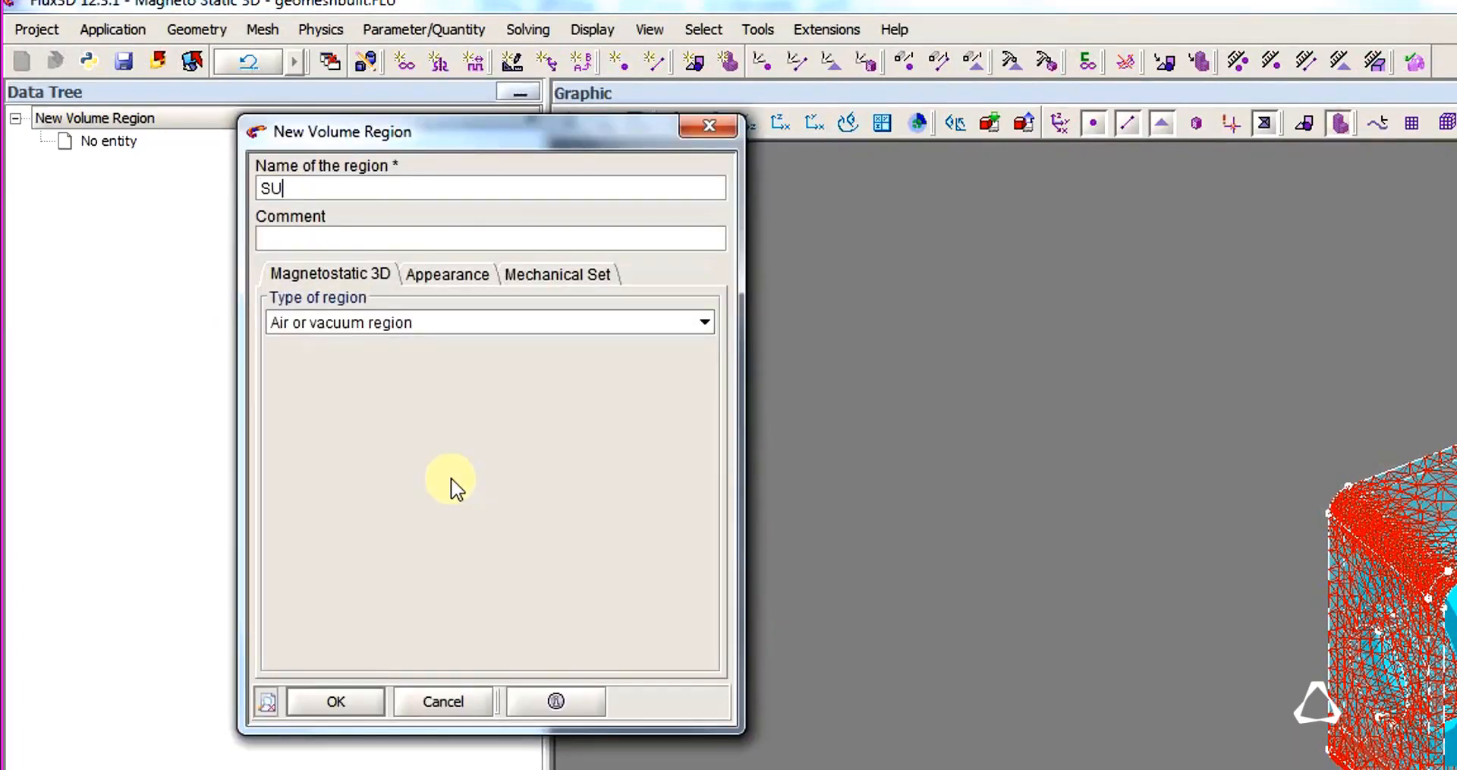
Create a magnetic non conducting volume region named SUPPORT with the material FLU_1010_XC10_RO.
click(478, 322)
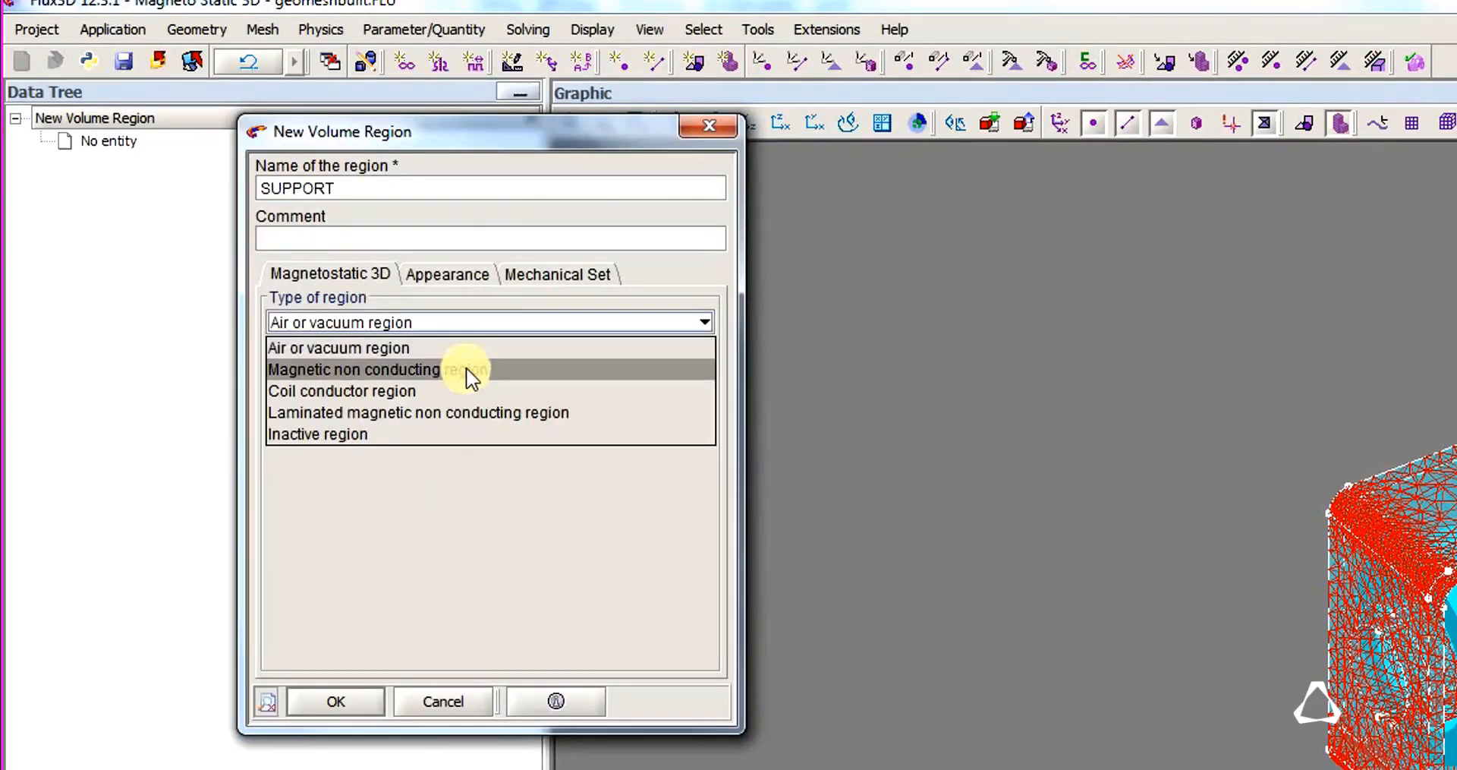
click(475, 370)
click(336, 703)
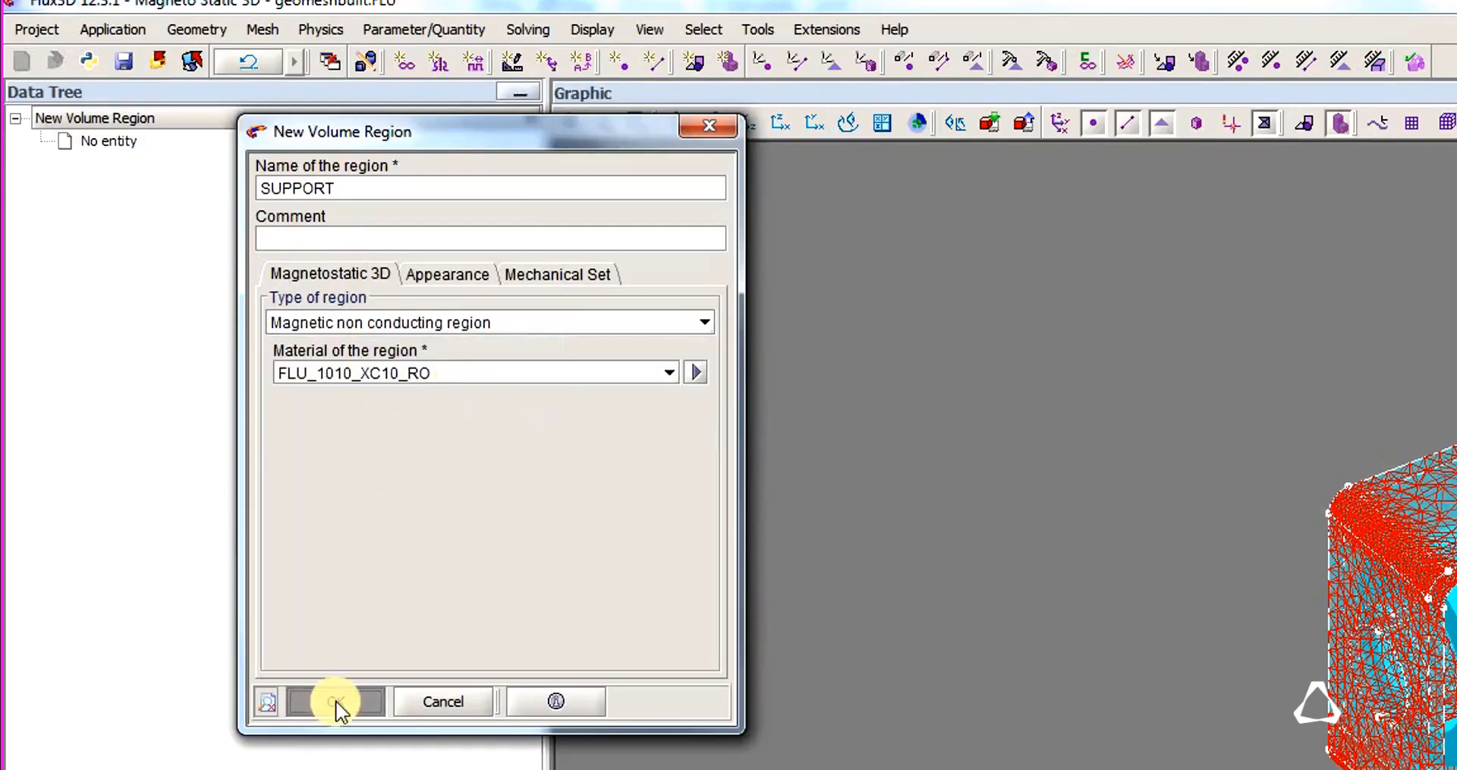
Create a magnetic non conducting volume region named MOBILE with FLU_1010_XC10_RO and finish adding volume regions.
text(MOBILE)
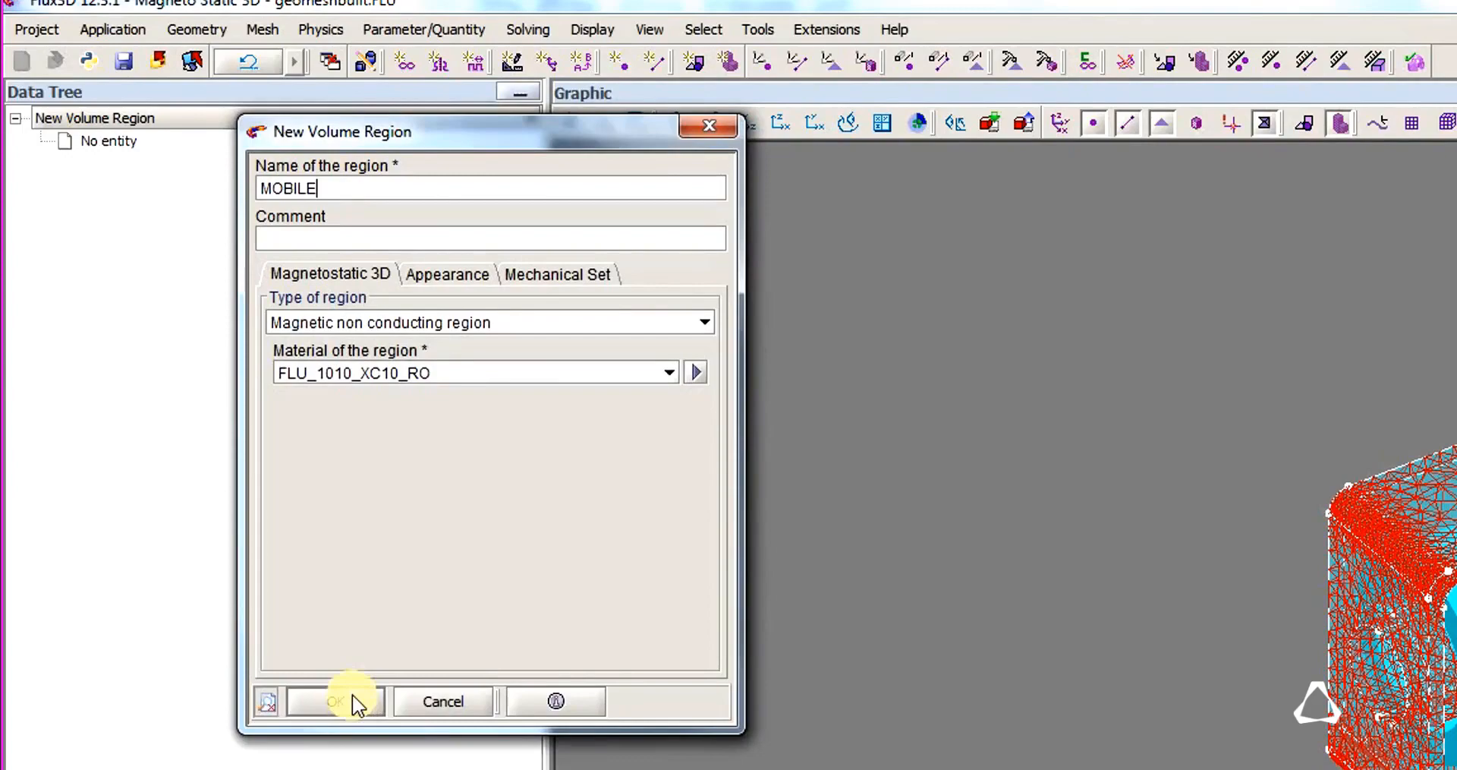
click(336, 701)
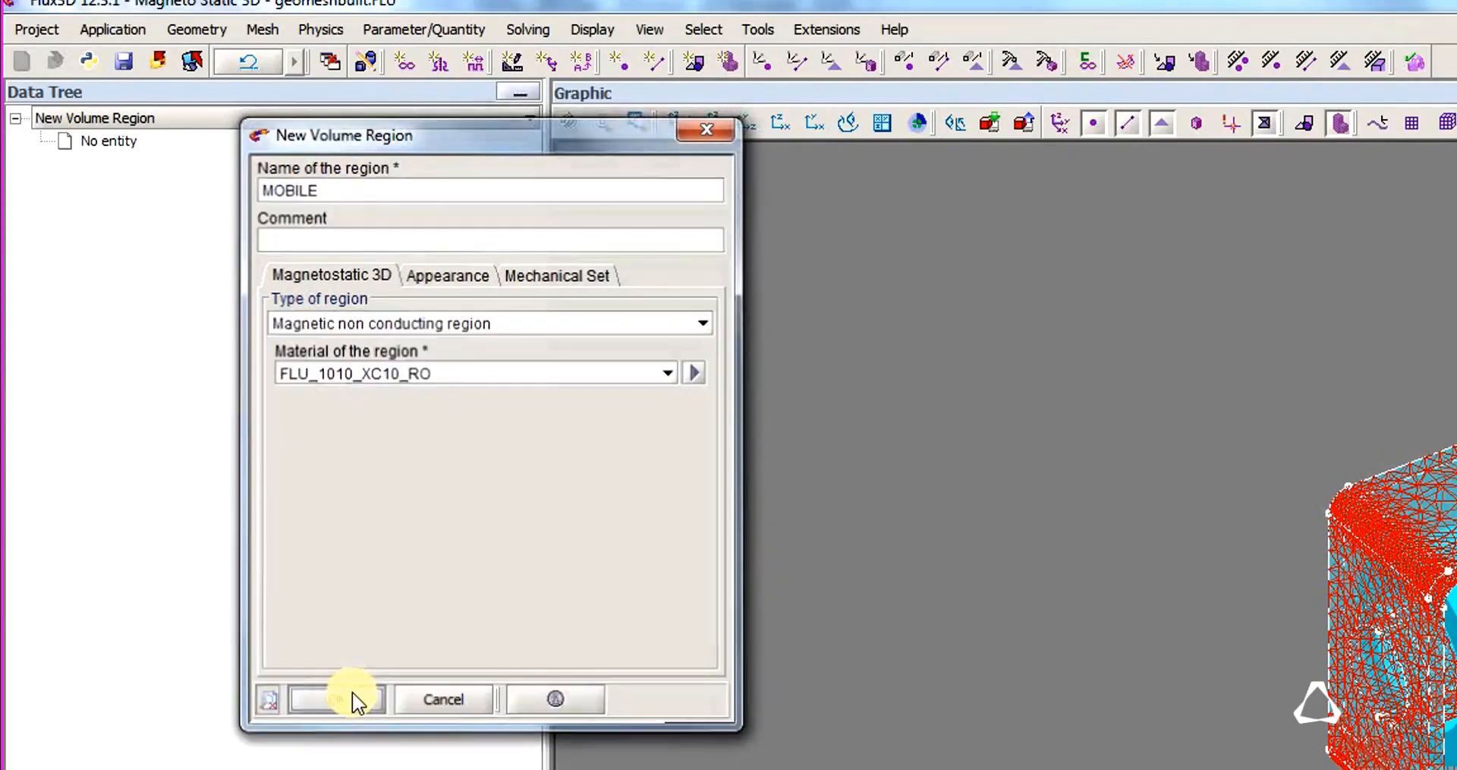
click(444, 700)
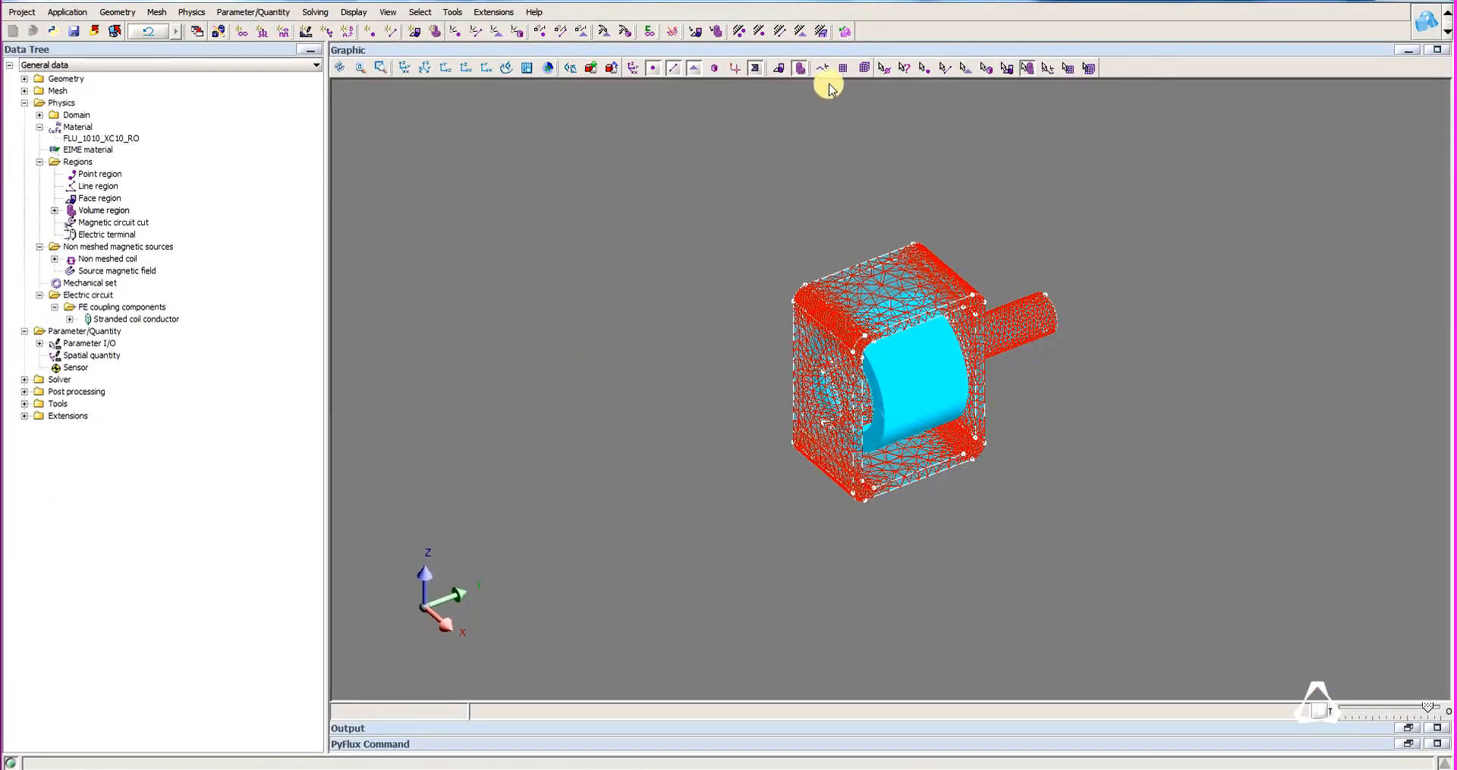
Hide the mesh, make the display fully opaque and assign the protruding cylindrical volume to the MOBILE region.
click(755, 70)
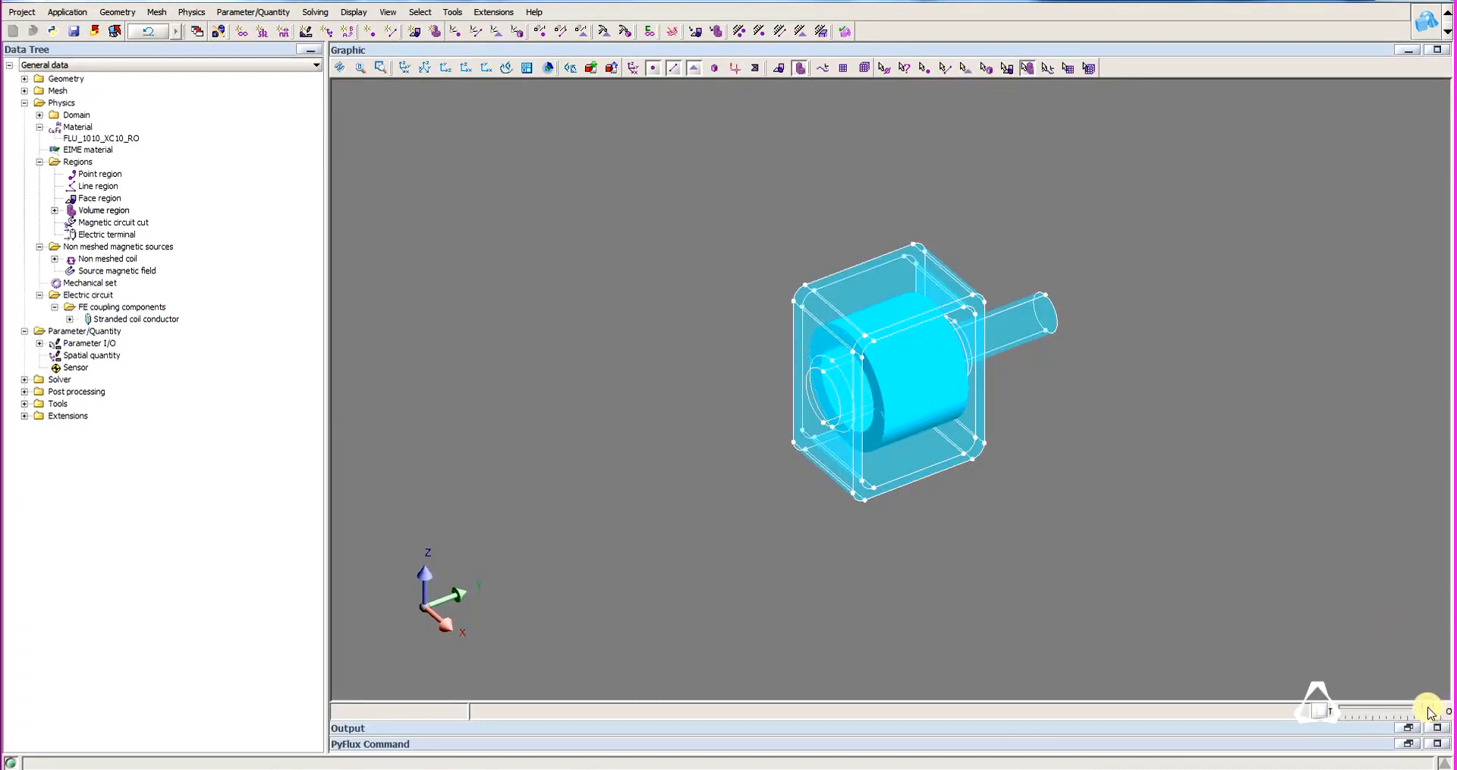
drag(1429, 712, 1441, 712)
click(986, 68)
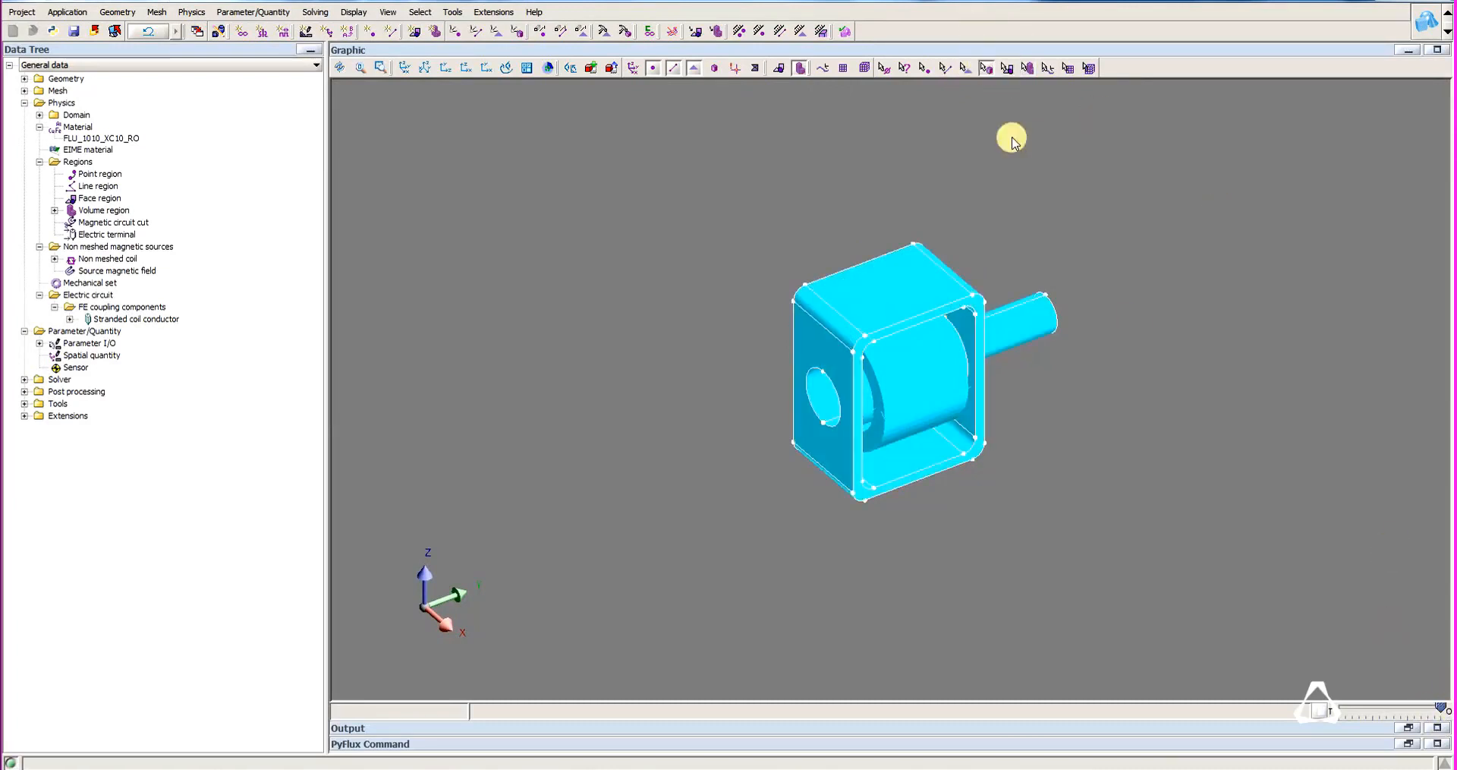
double_click(1022, 319)
click(289, 125)
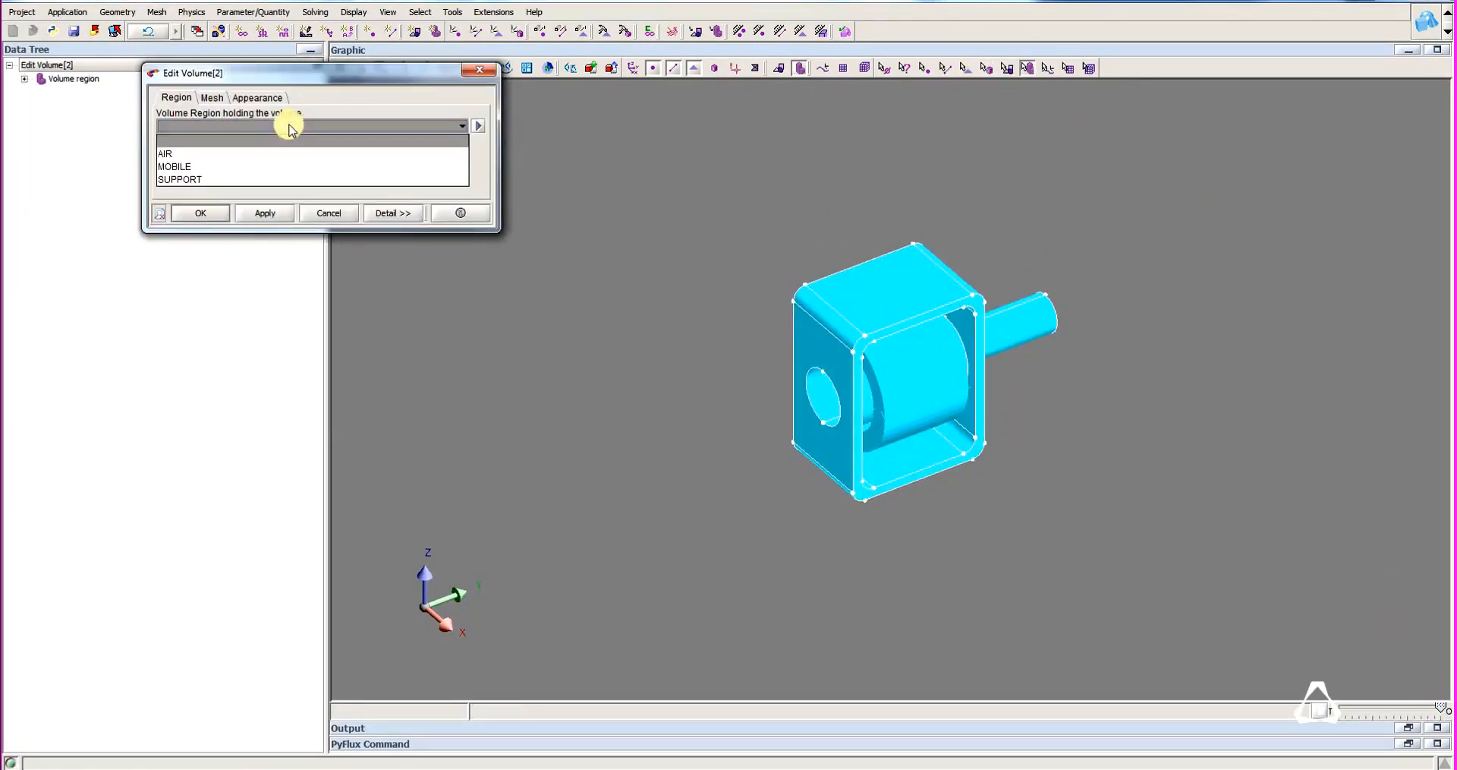
click(267, 167)
click(200, 213)
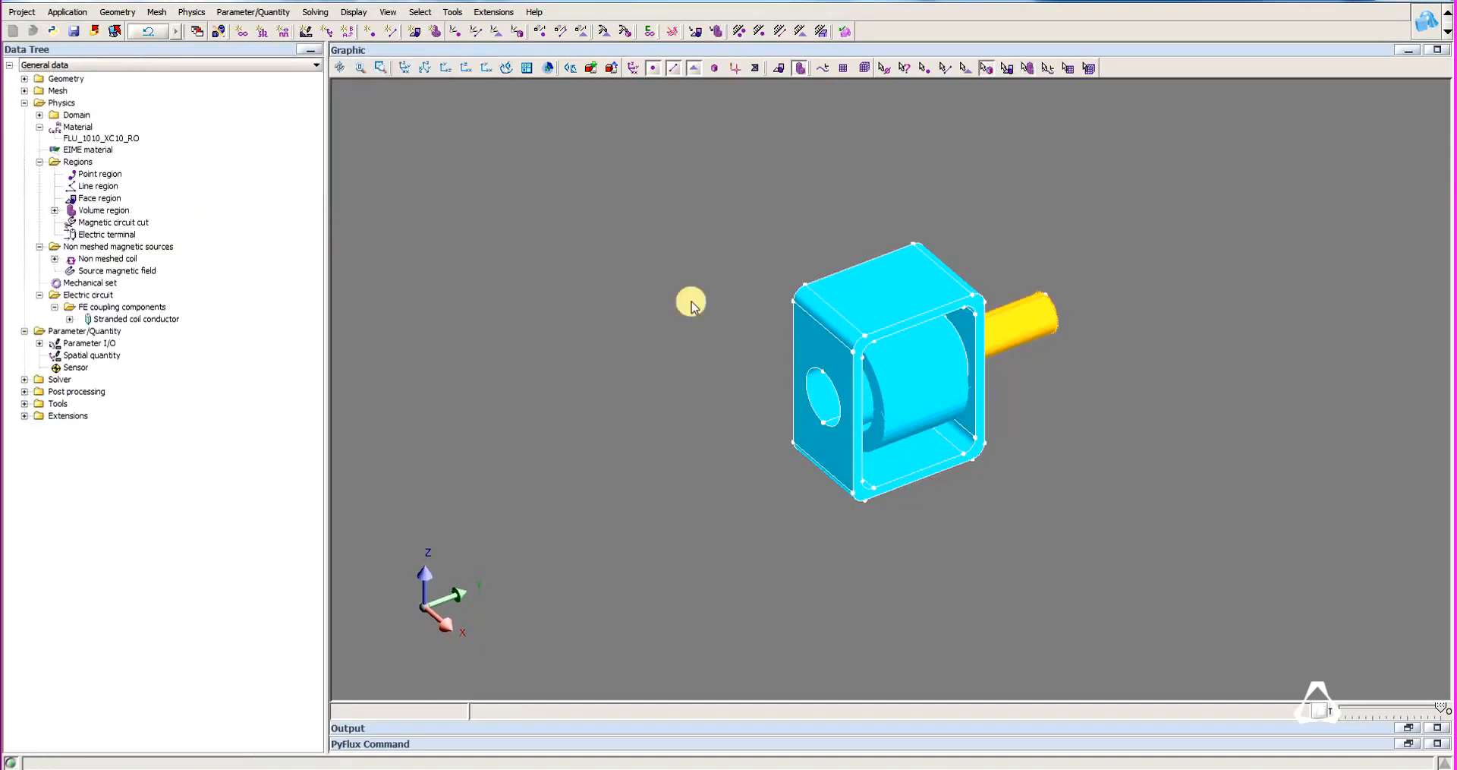
Assign the box-shaped housing volume to the SUPPORT volume region.
double_click(873, 300)
click(312, 125)
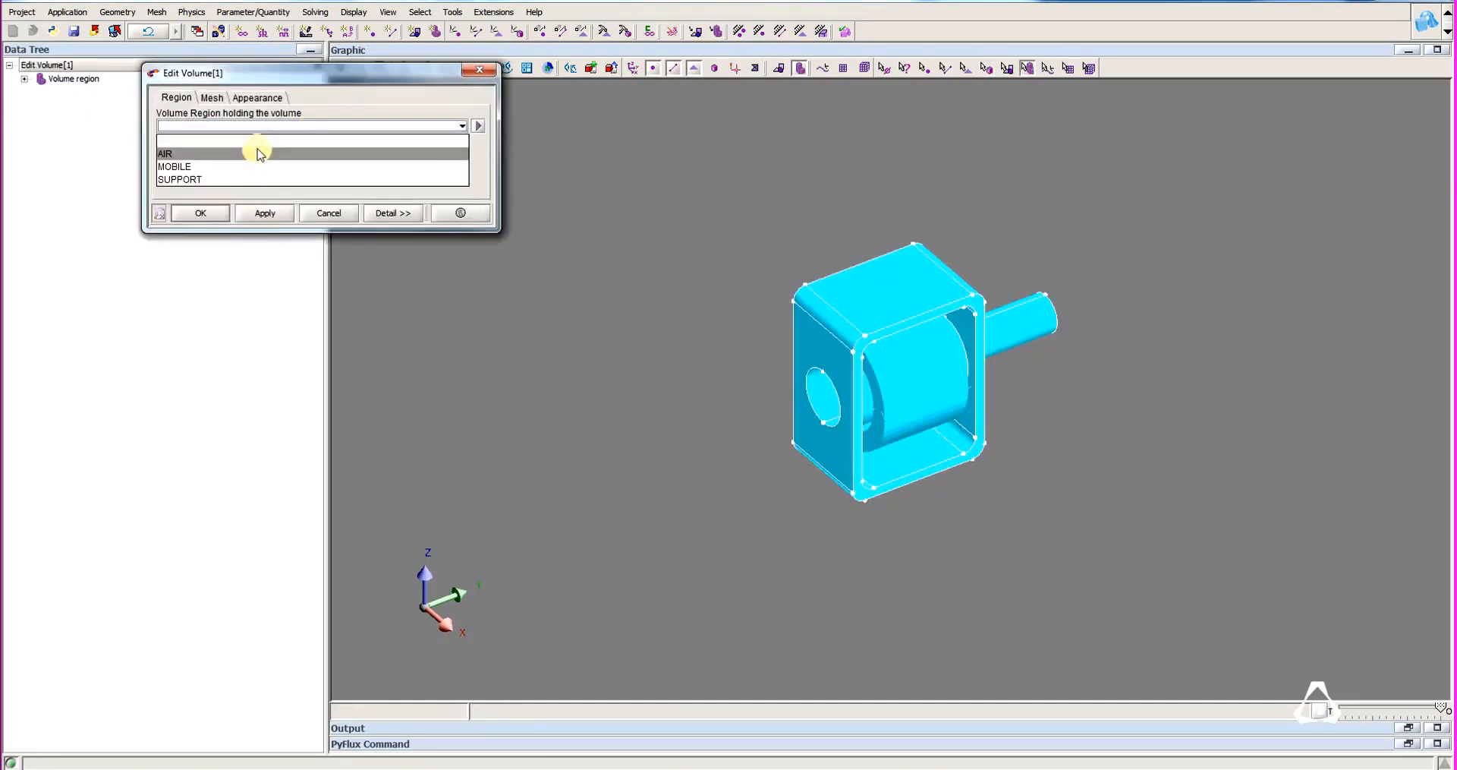
click(234, 179)
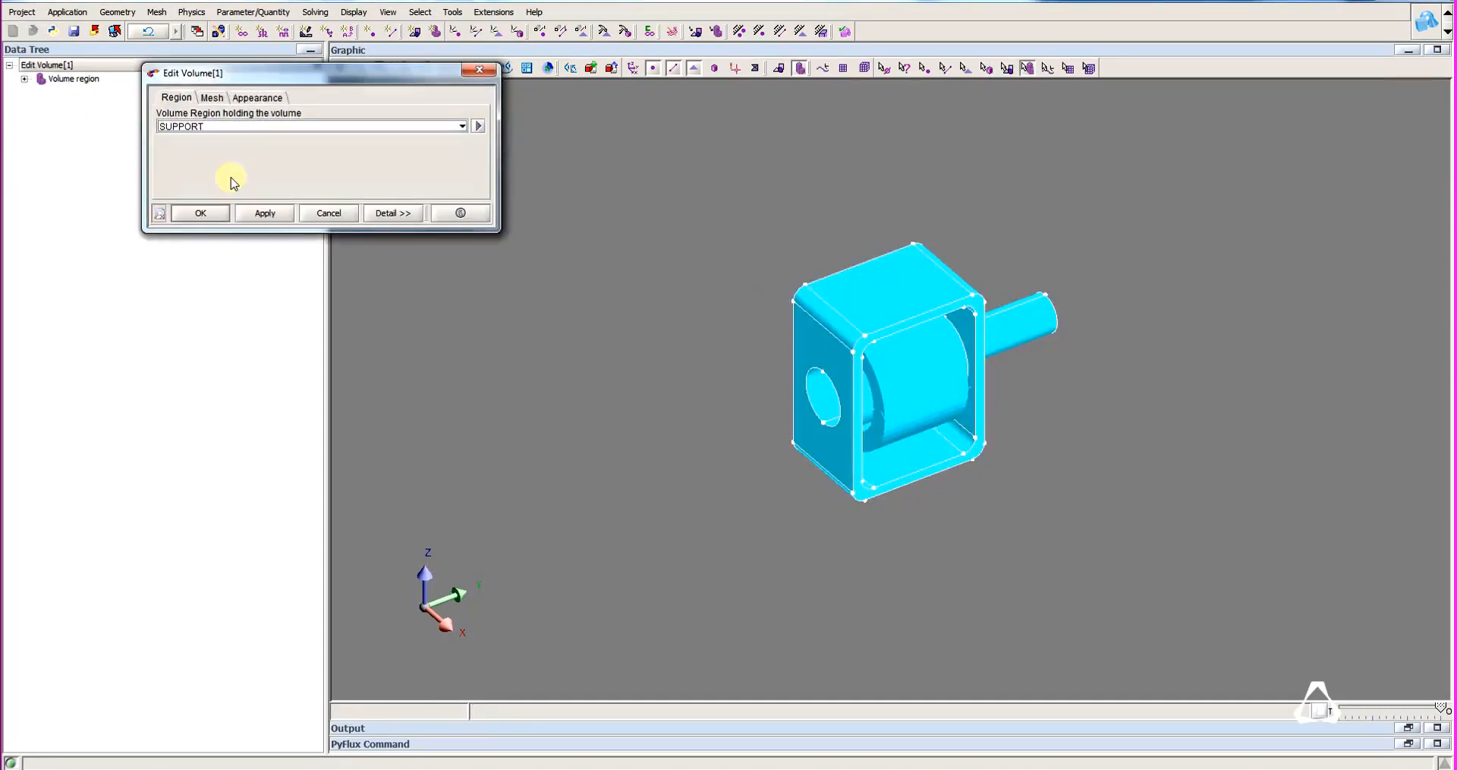
click(200, 213)
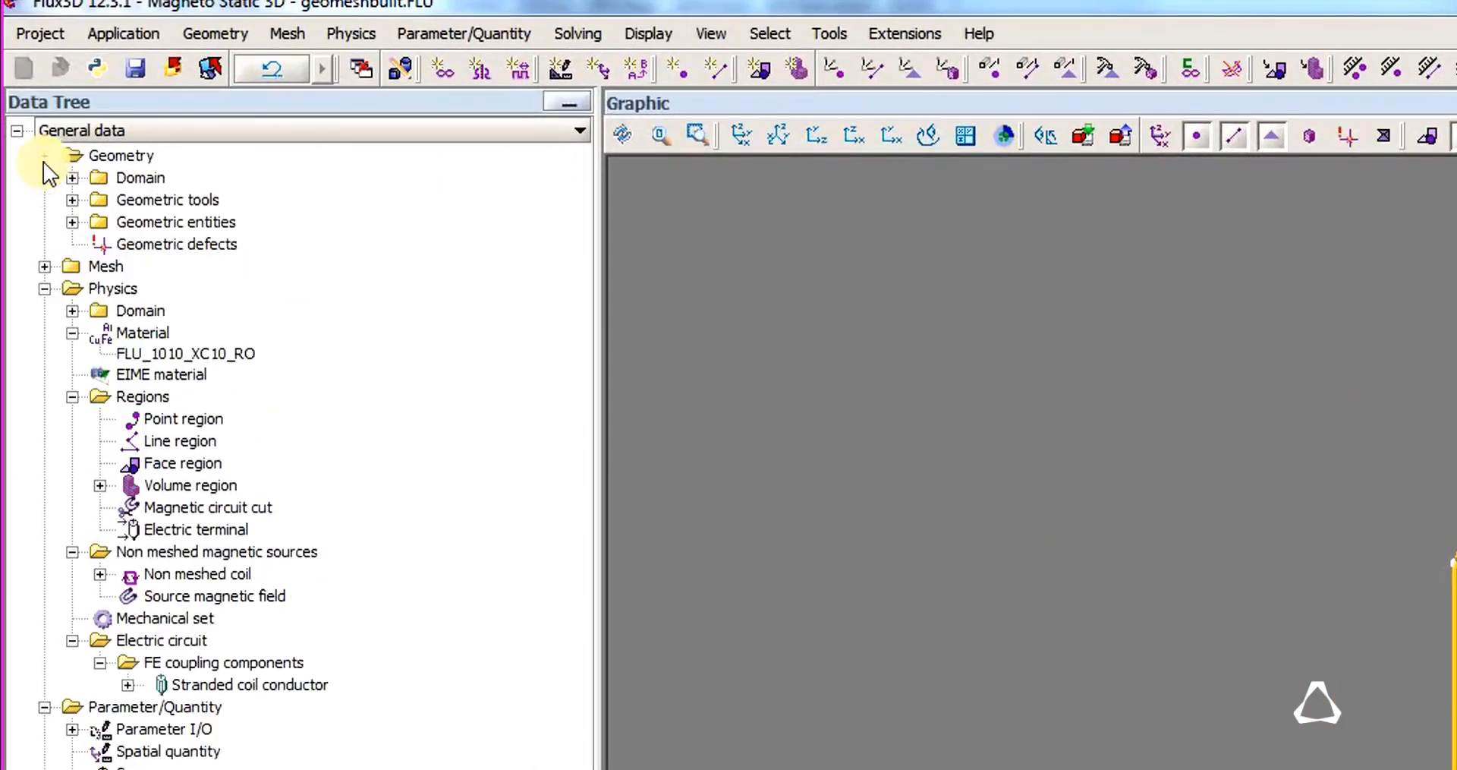
Make the InfiniteBoxCube infinite box visible and bring the whole cube into view.
click(72, 179)
click(101, 200)
click(202, 225)
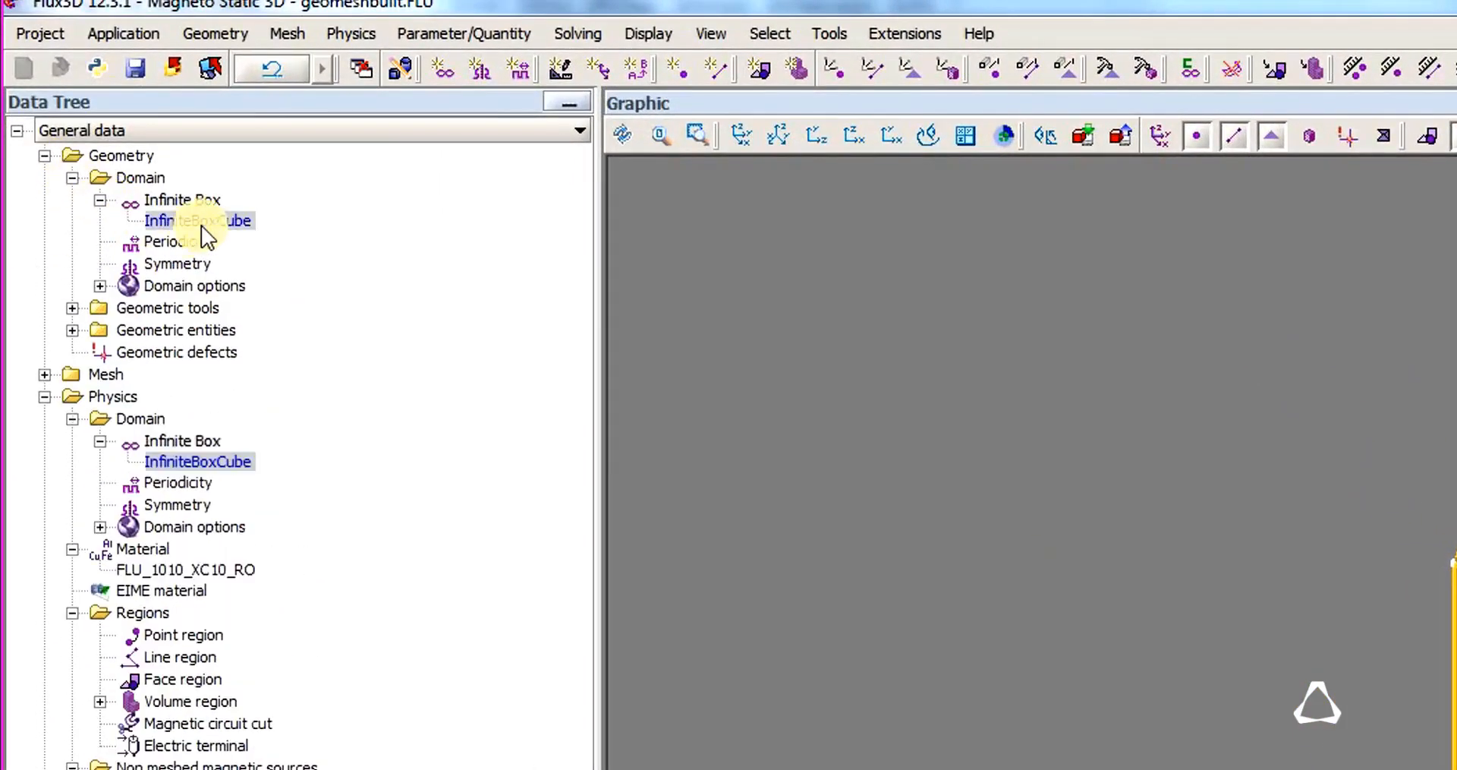
right_click(202, 224)
click(286, 331)
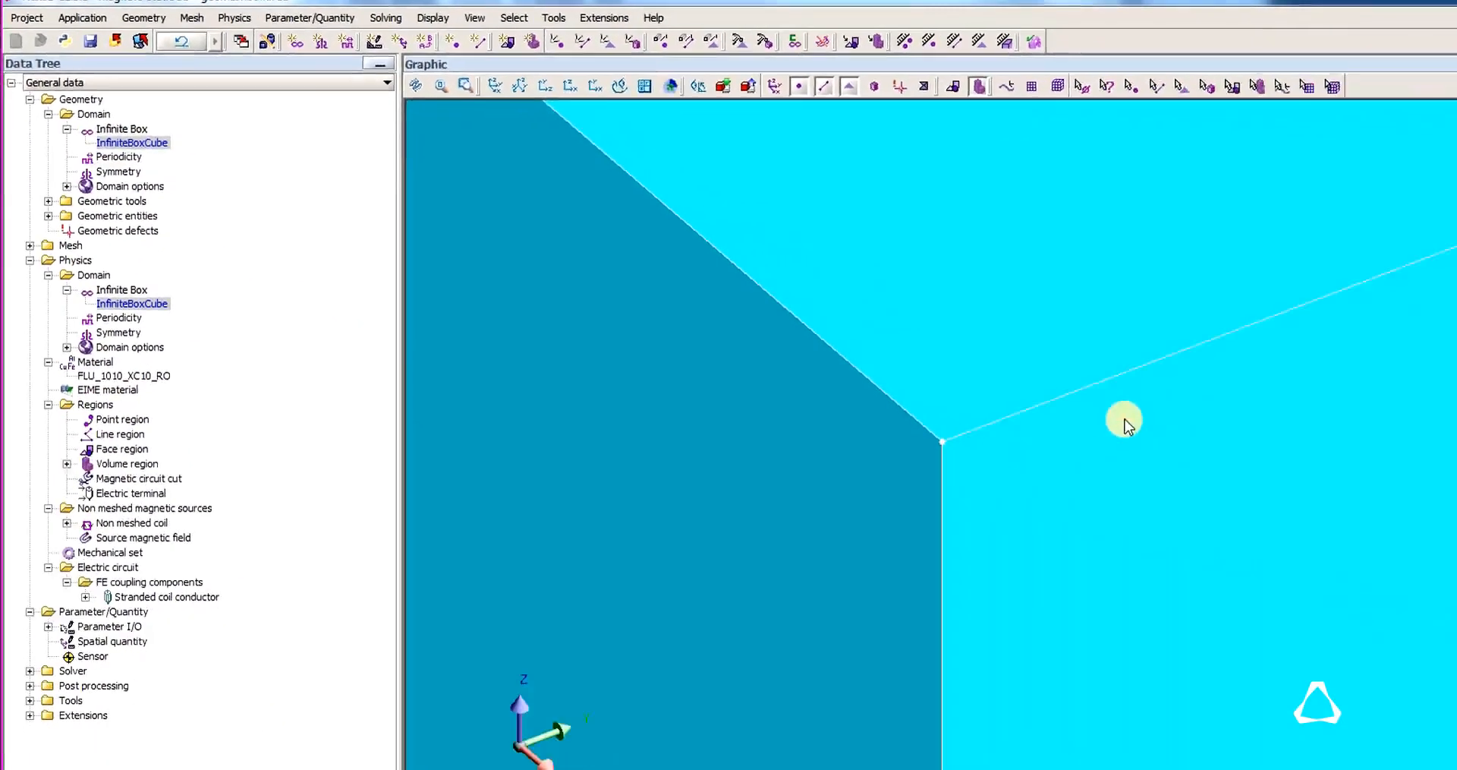
scroll(921, 341, down, 5)
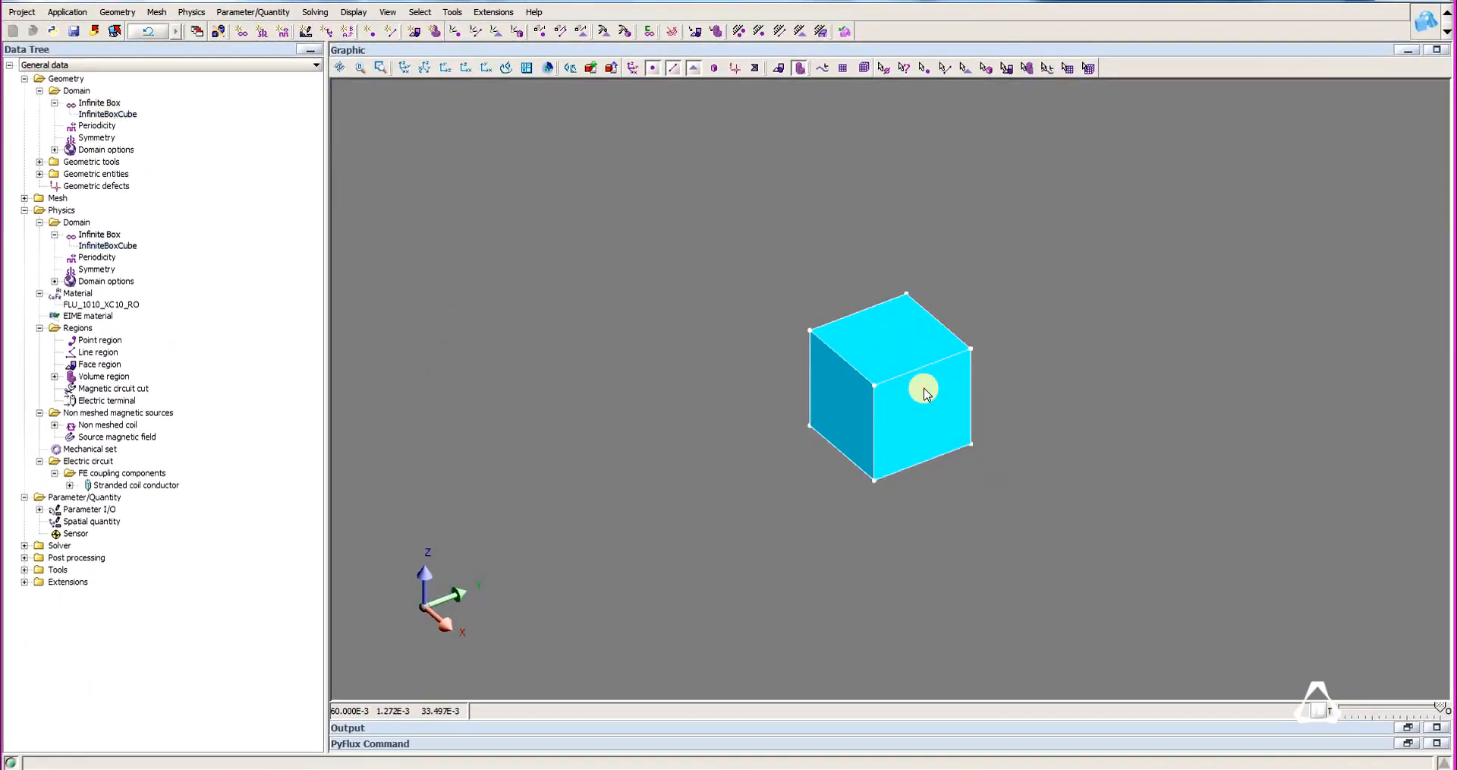
Select the six outer volumes of the infinite box and assign them all to the AIR region.
click(989, 71)
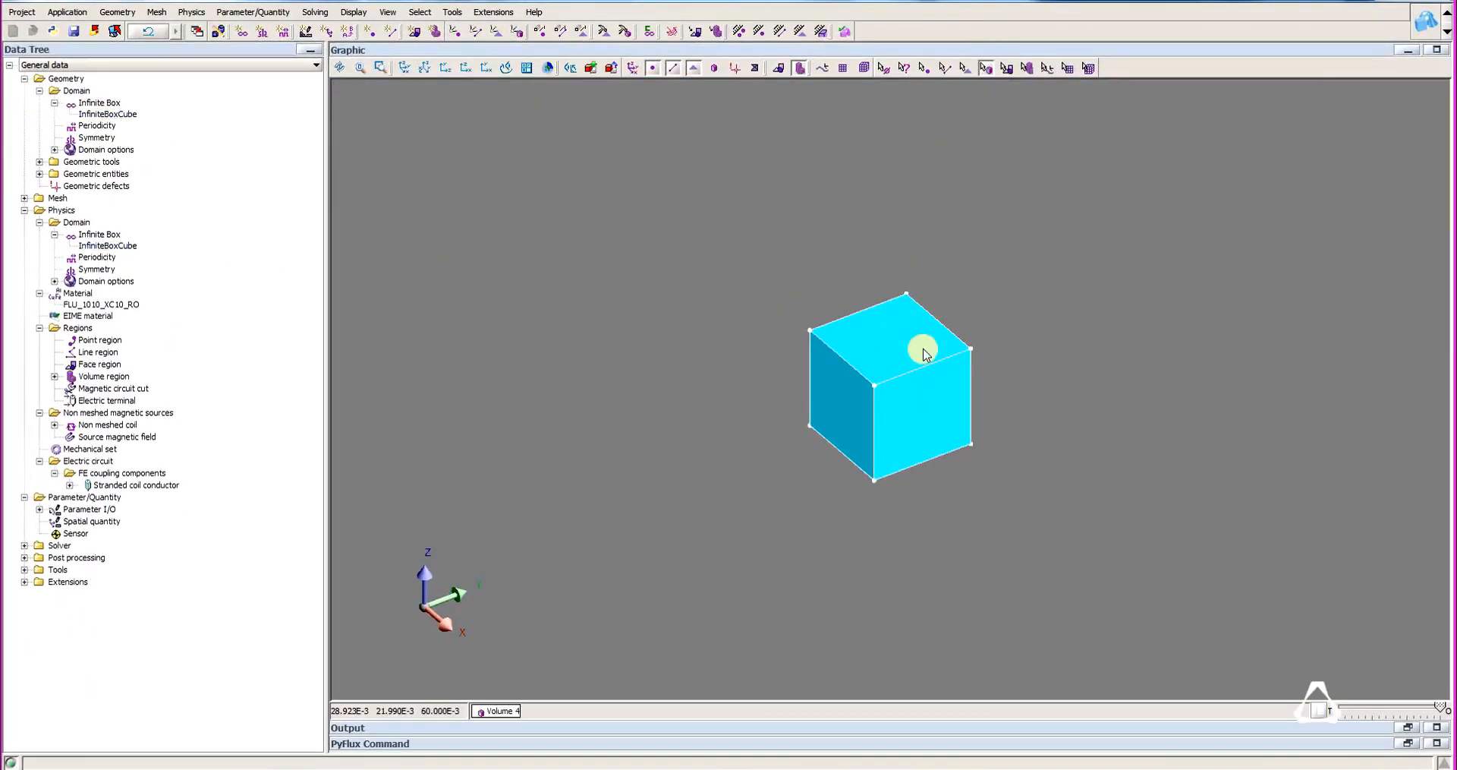
click(909, 394)
ctrl+click(898, 346)
mouse_move(877, 372)
middle_down()
mouse_move(840, 393)
mouse_move(888, 404)
mouse_move(1082, 364)
mouse_move(853, 402)
mouse_move(901, 416)
mouse_move(1050, 256)
mouse_move(833, 408)
mouse_move(888, 324)
mouse_move(882, 377)
middle_up()
right_click(902, 427)
click(919, 427)
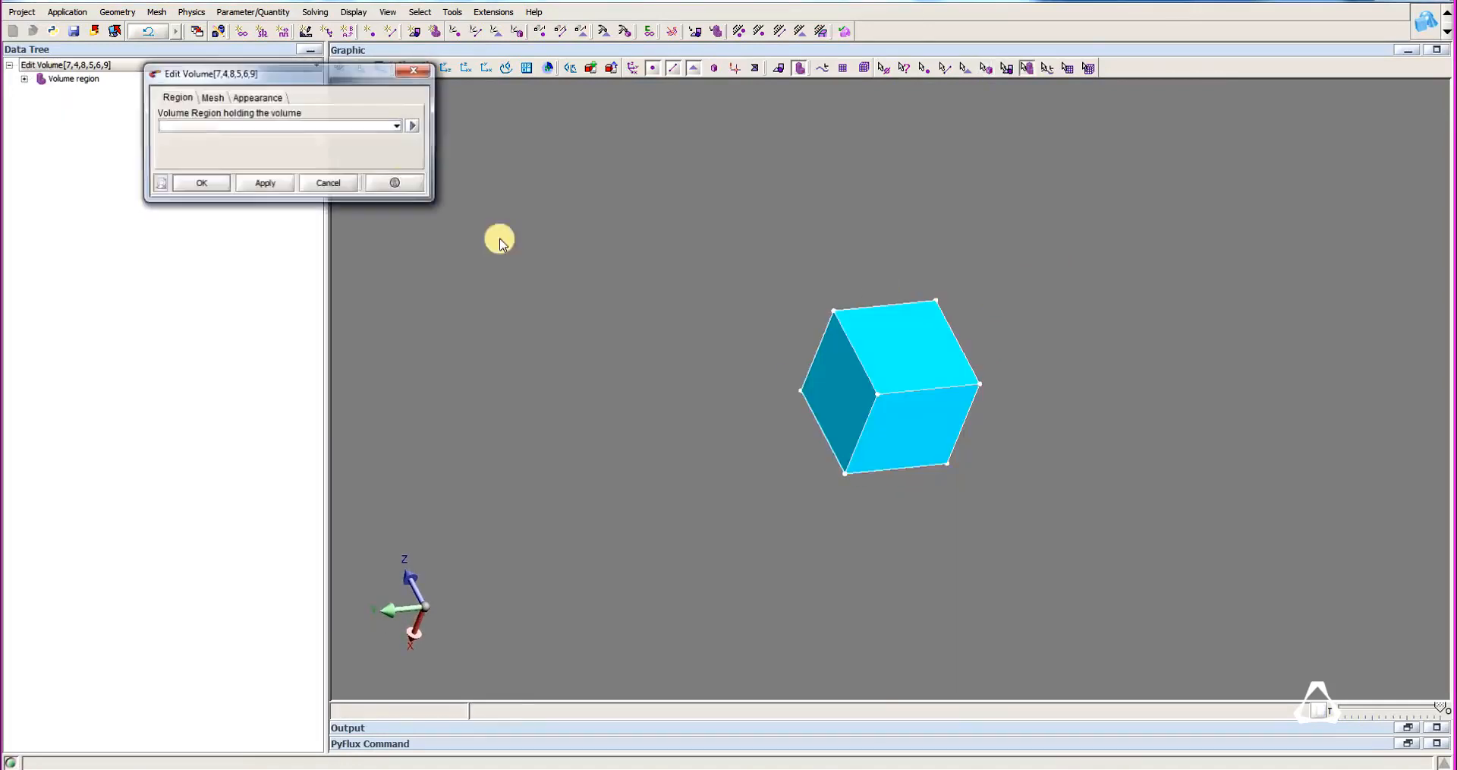
click(240, 126)
click(220, 155)
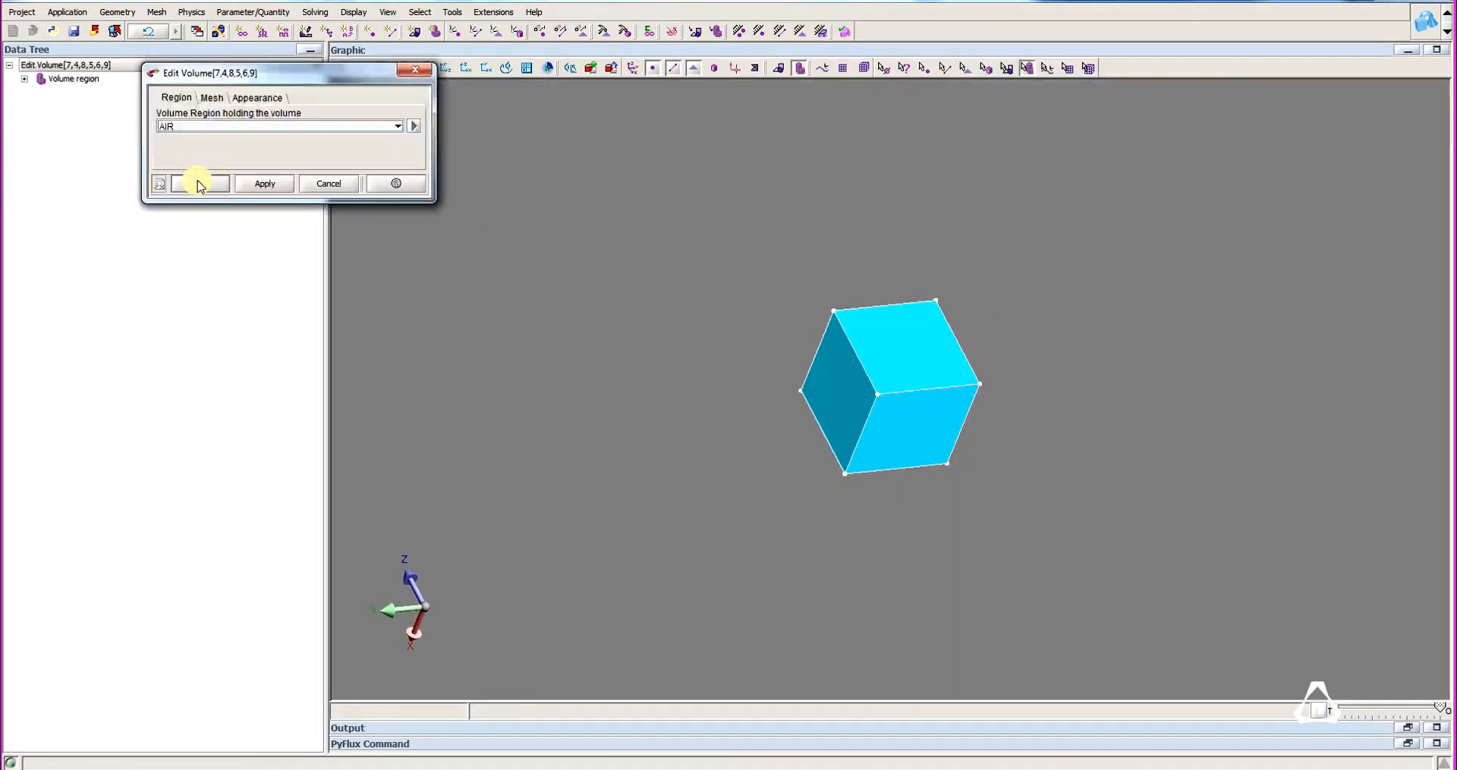
click(197, 187)
Set the upper outer face of the infinite box invisible and make the display semi-transparent.
click(968, 68)
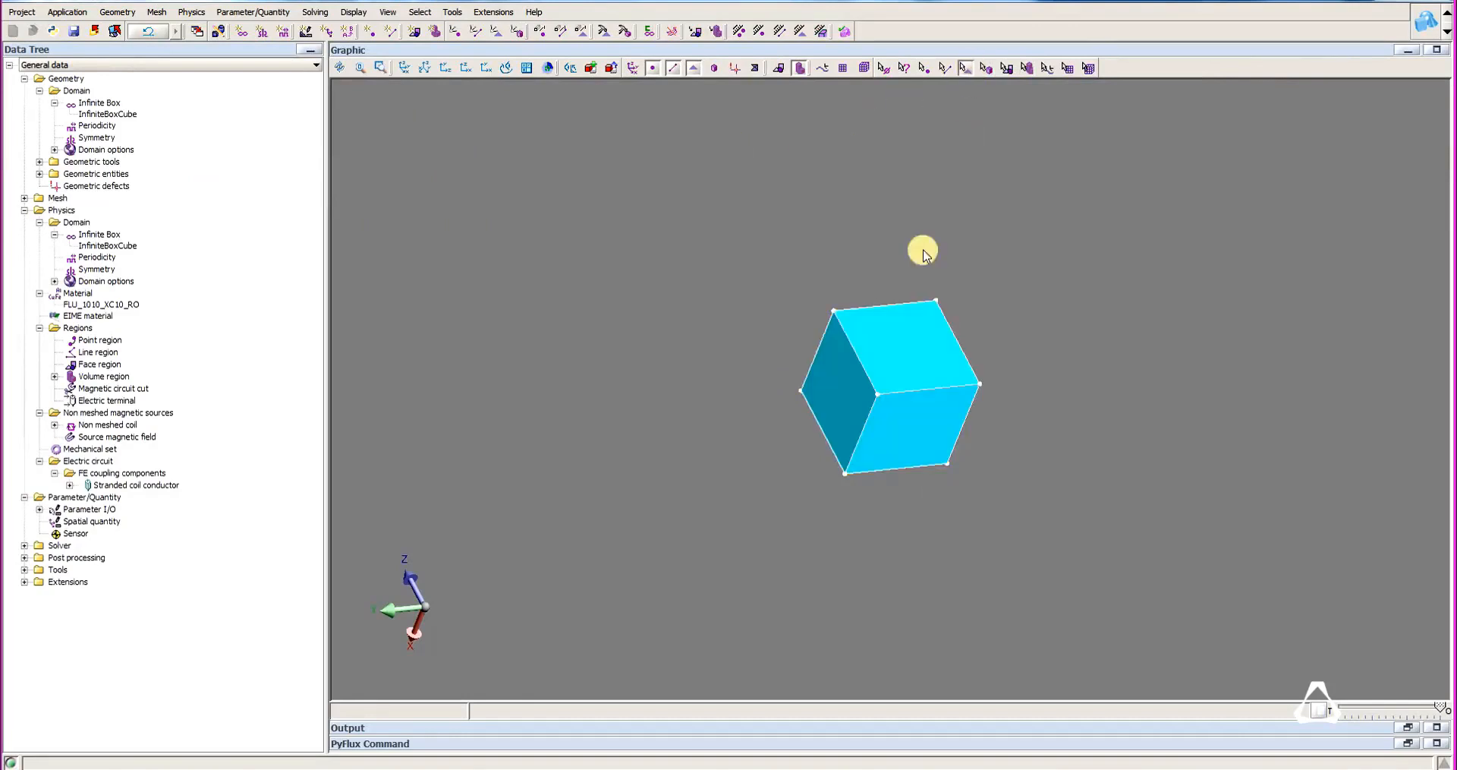
right_click(900, 359)
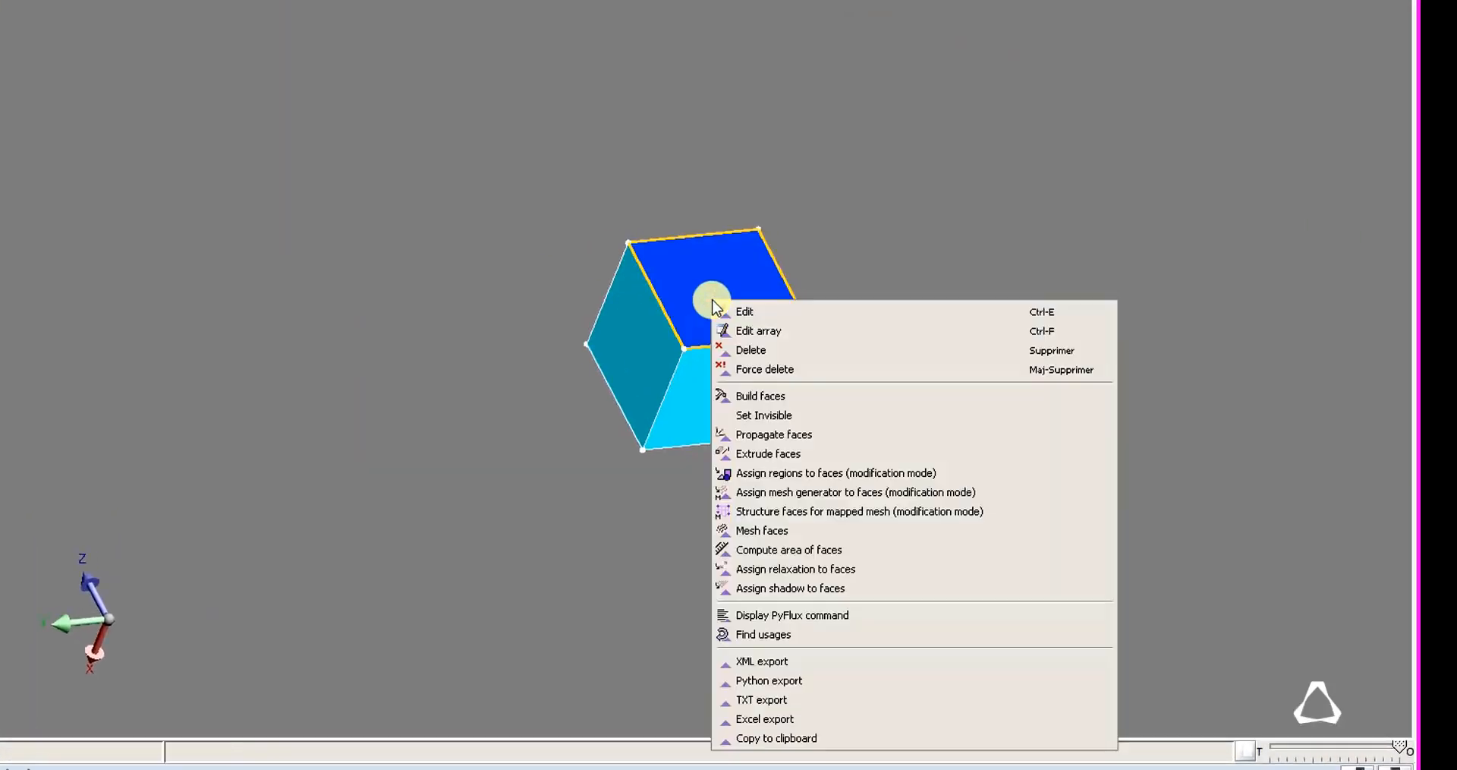
click(763, 415)
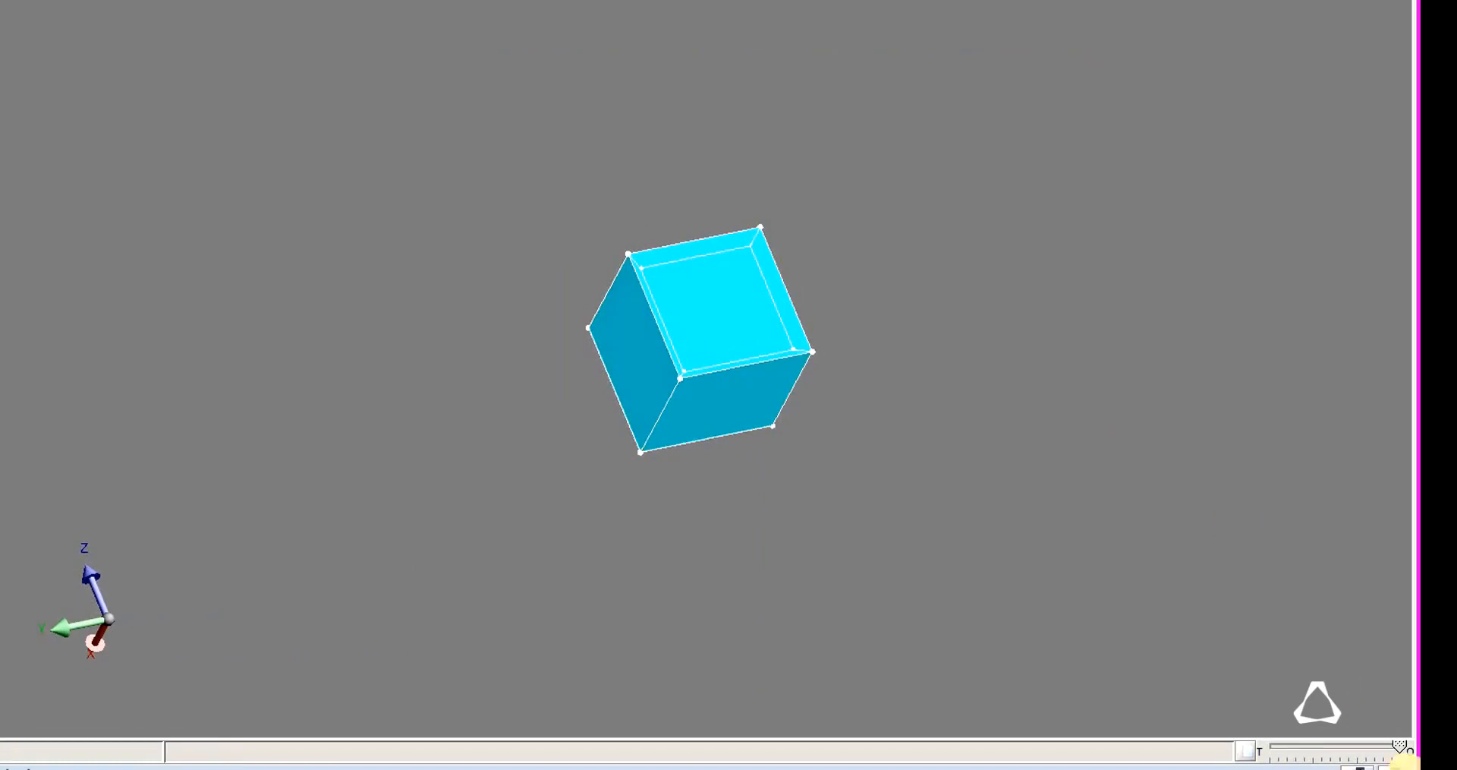
drag(1398, 748, 1374, 748)
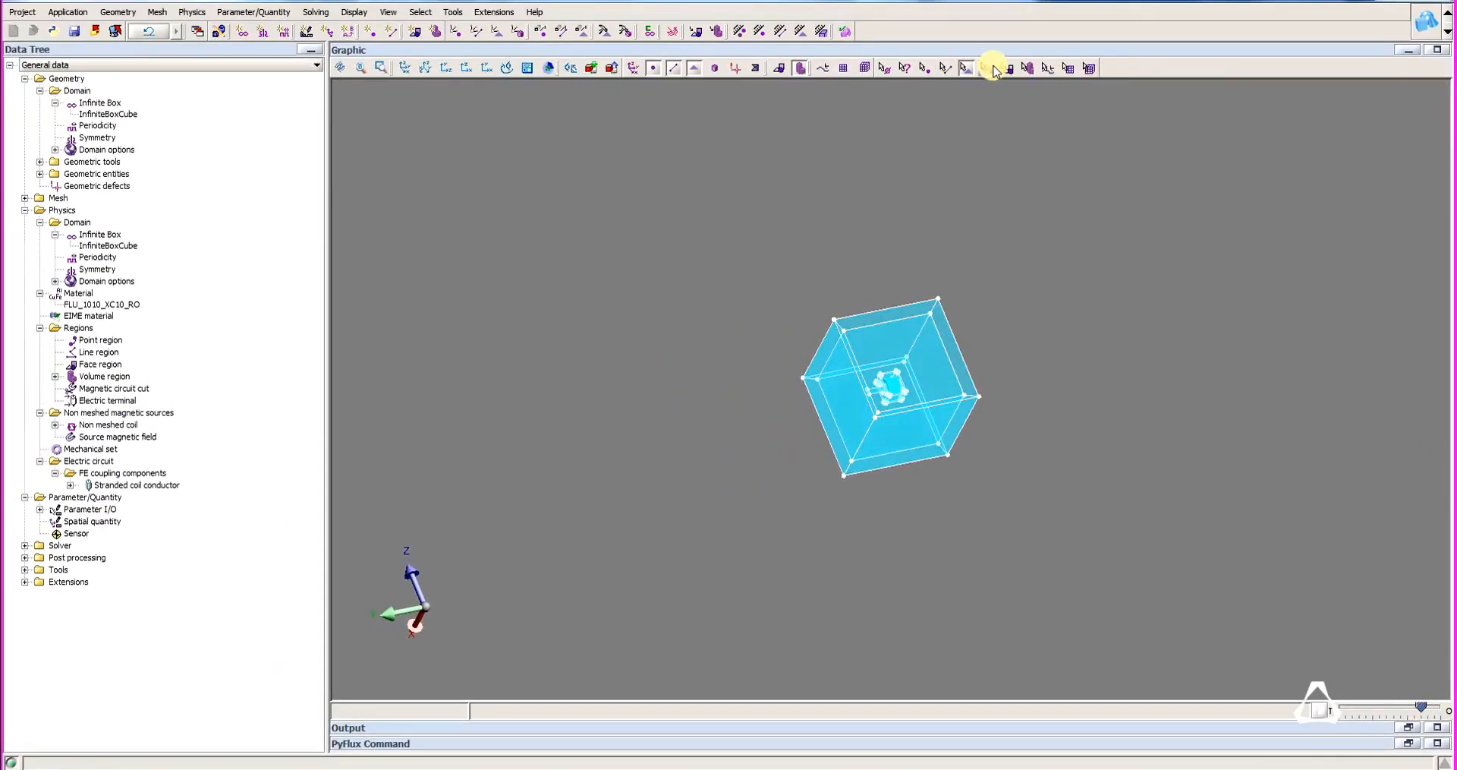
Set the infinite box's outer volume behind the hidden face invisible to reach the inner volume.
click(990, 69)
click(914, 357)
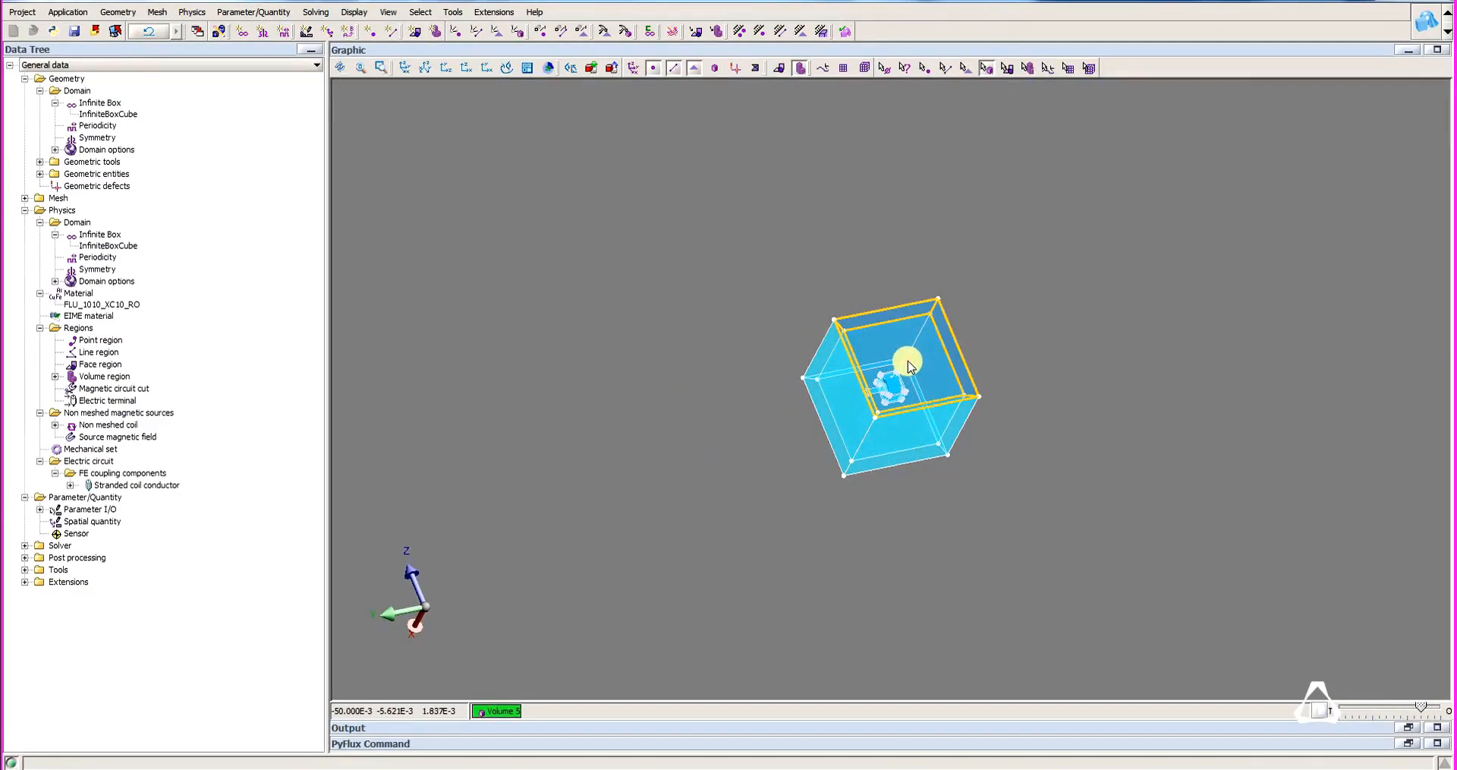
right_click(908, 362)
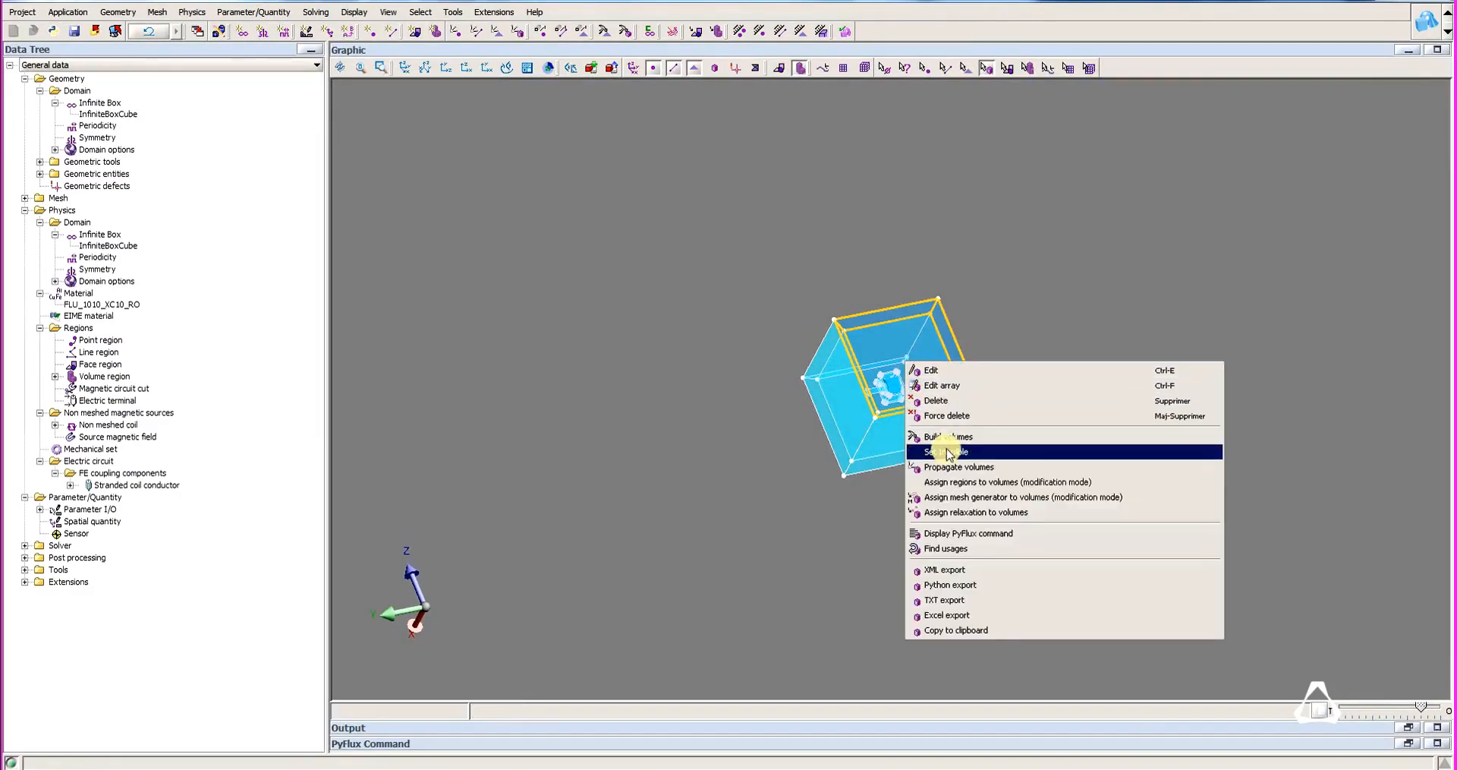
click(947, 452)
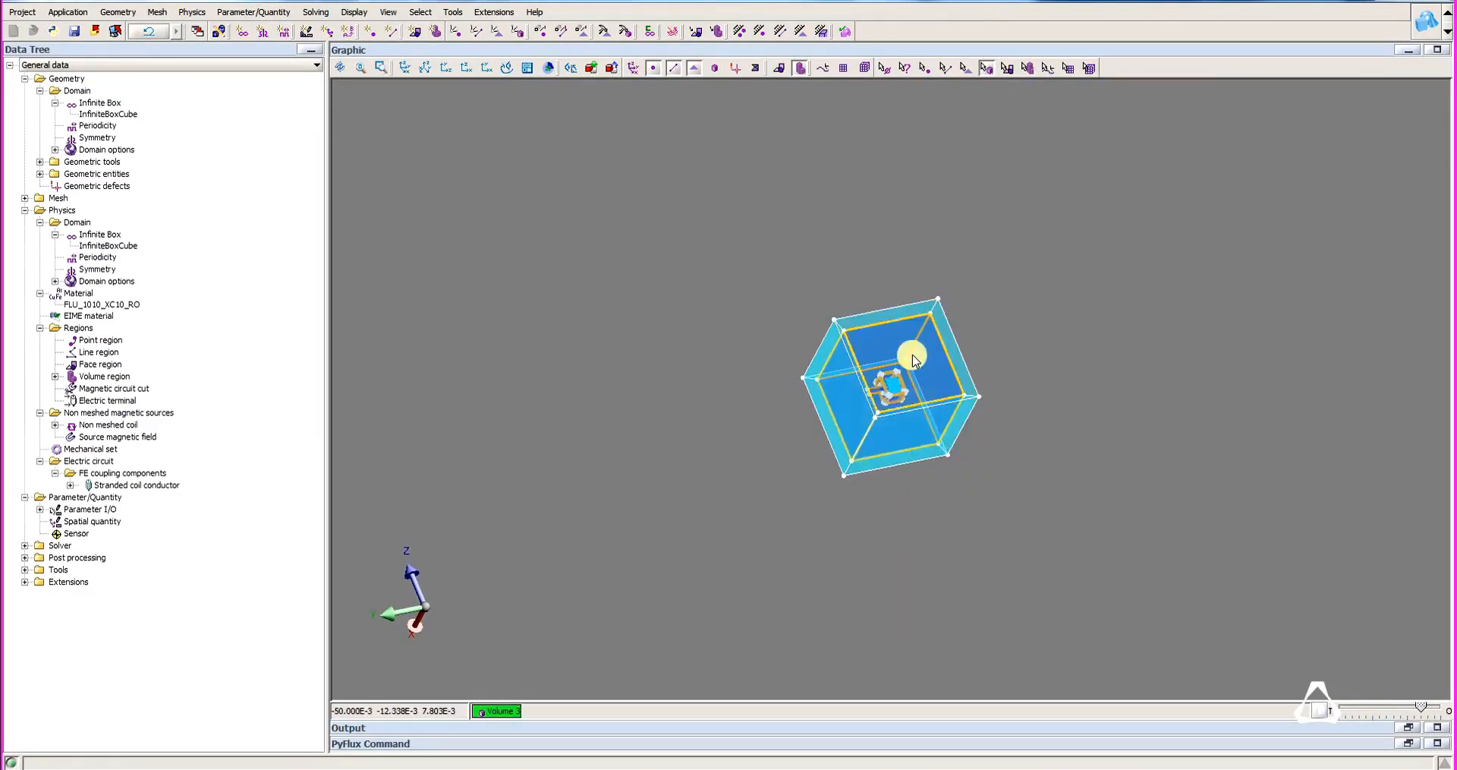
Assign the inner volume surrounding the device to the AIR volume region.
right_click(914, 361)
click(928, 369)
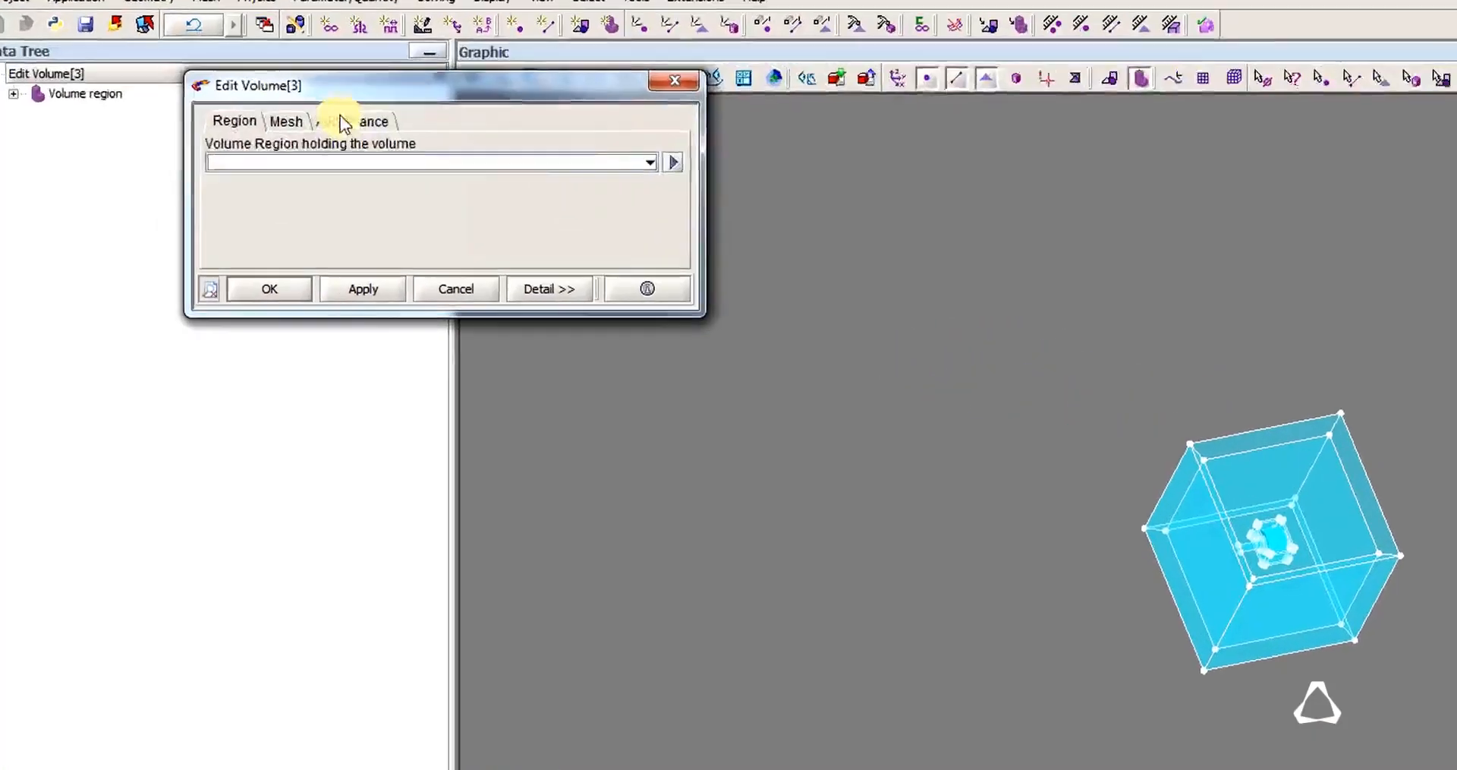
click(286, 163)
click(282, 203)
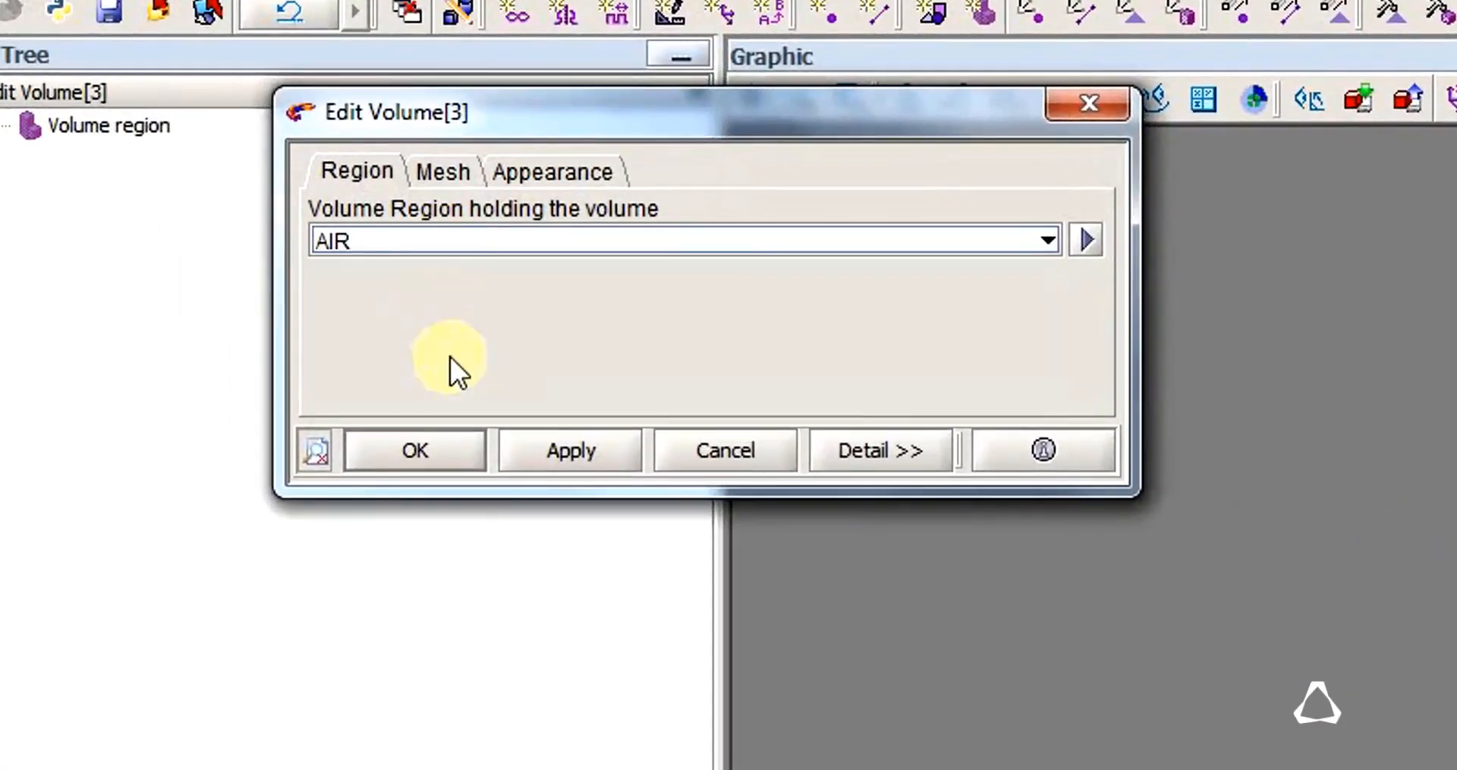
click(372, 450)
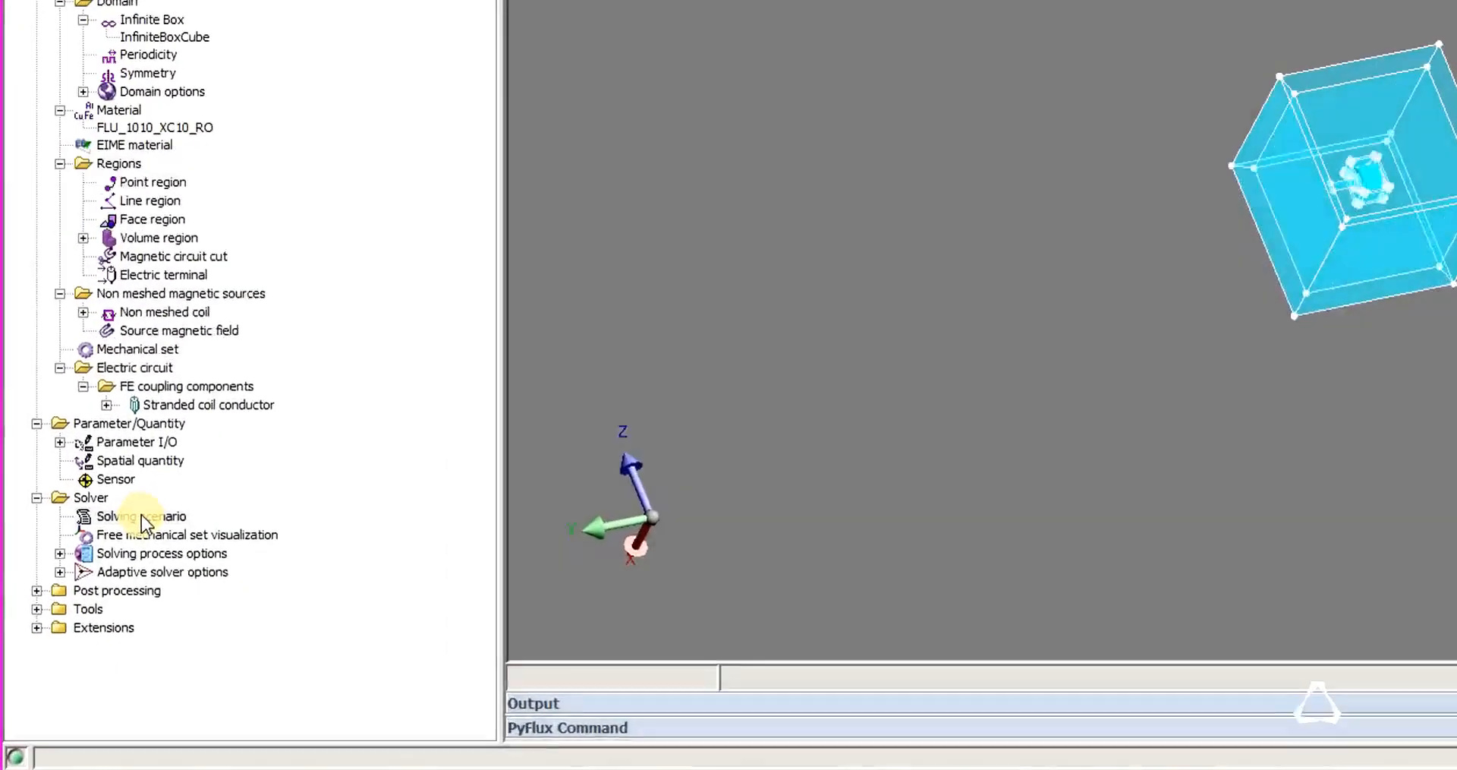
Start a new solving scenario and control Y_MOBILE with multi-values from 1 to 5 using a step value of 3.
right_click(141, 515)
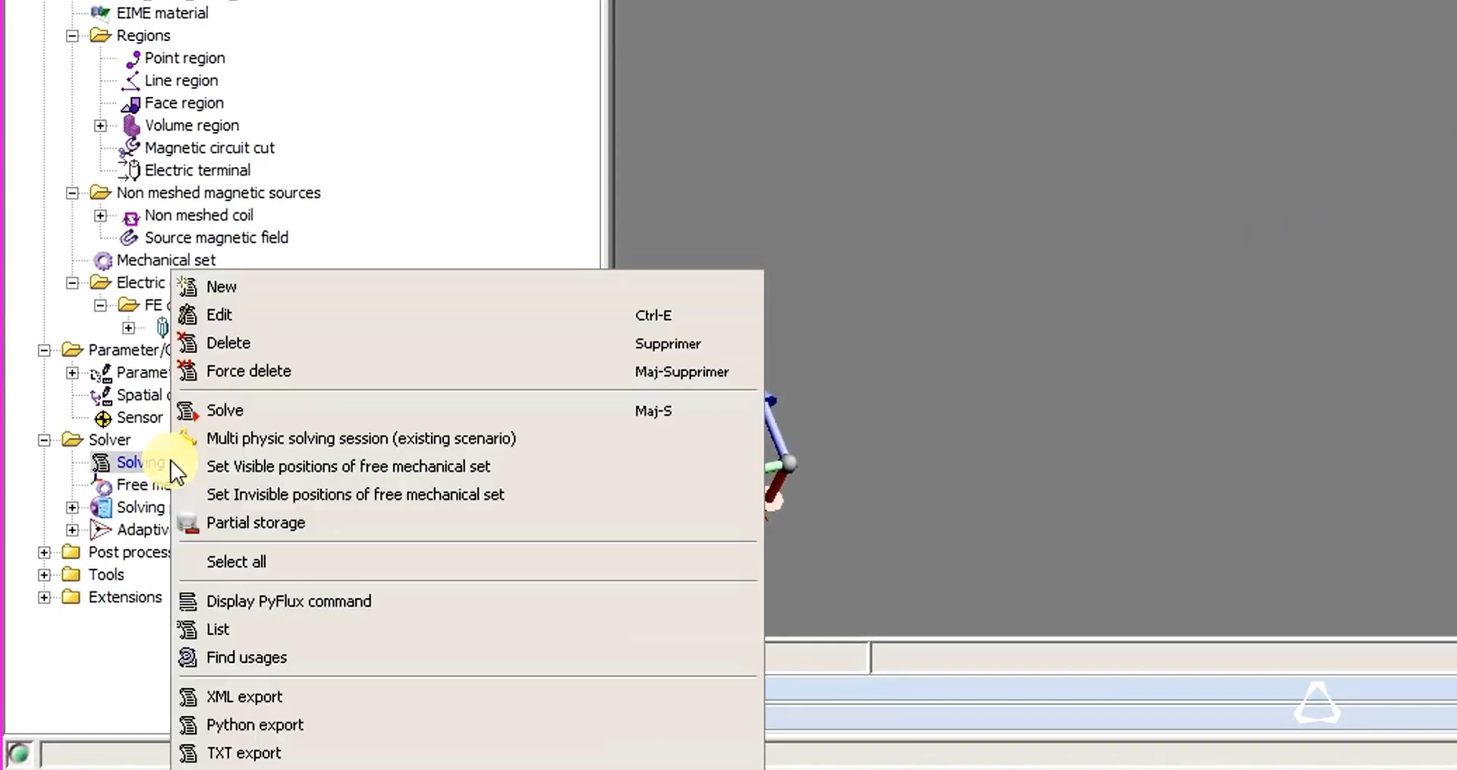
click(267, 281)
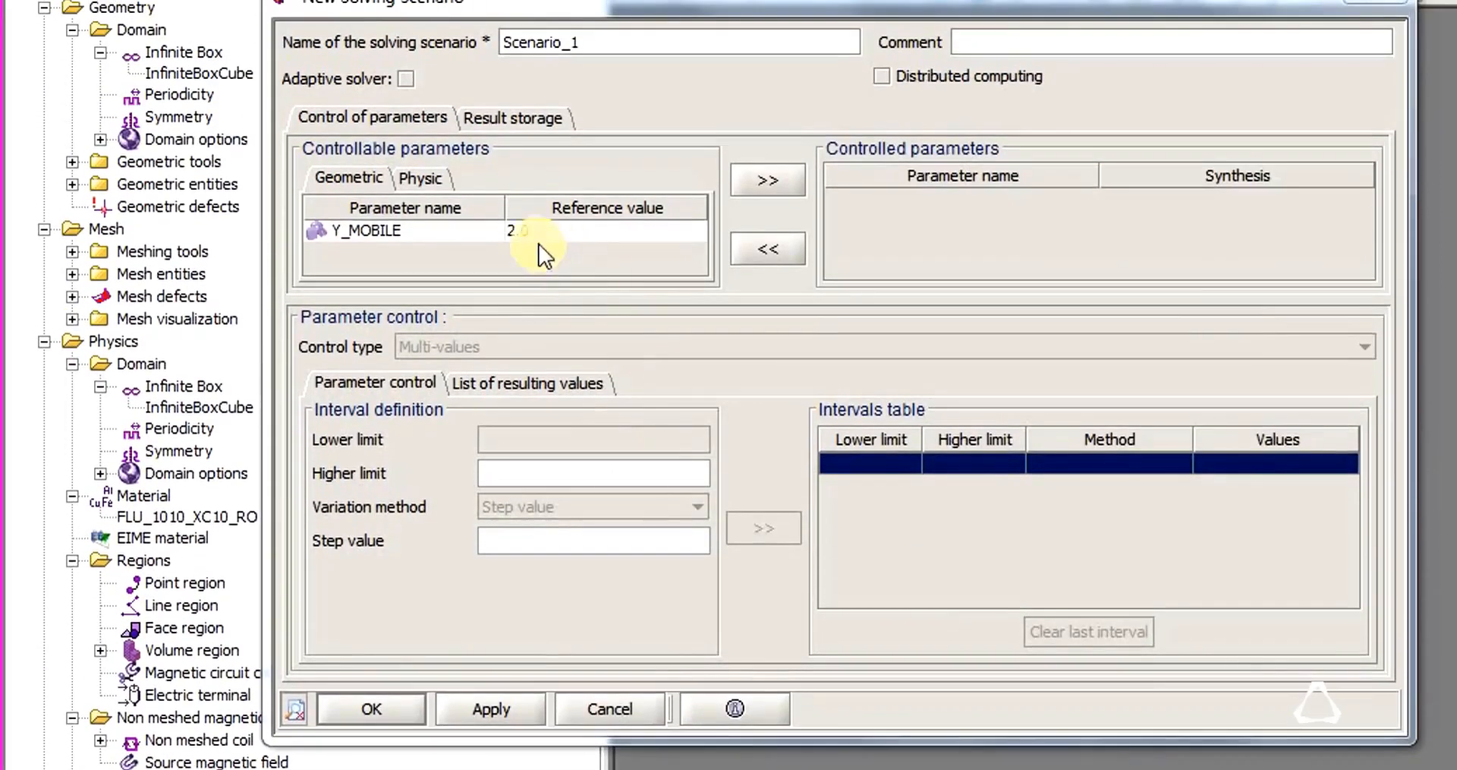
click(513, 137)
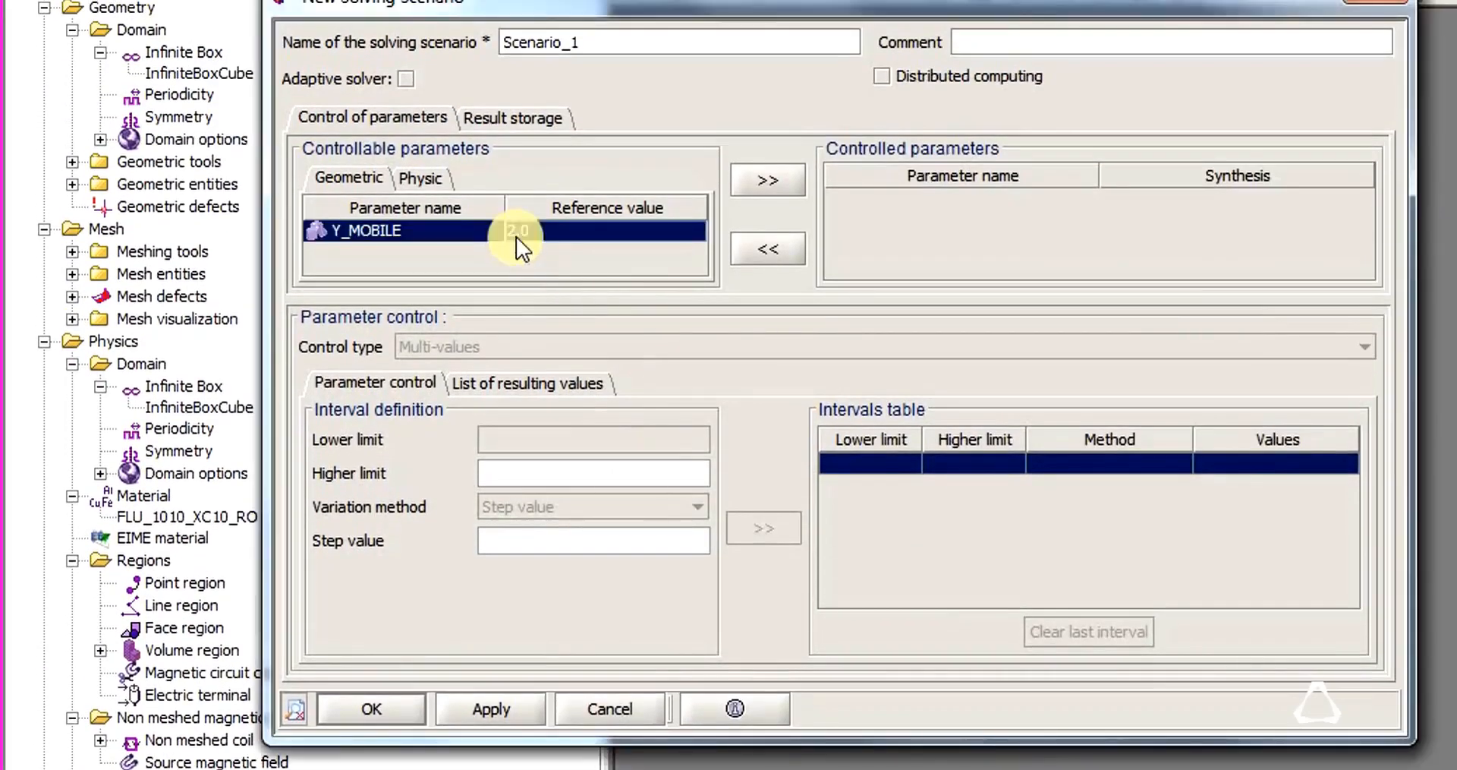
click(778, 196)
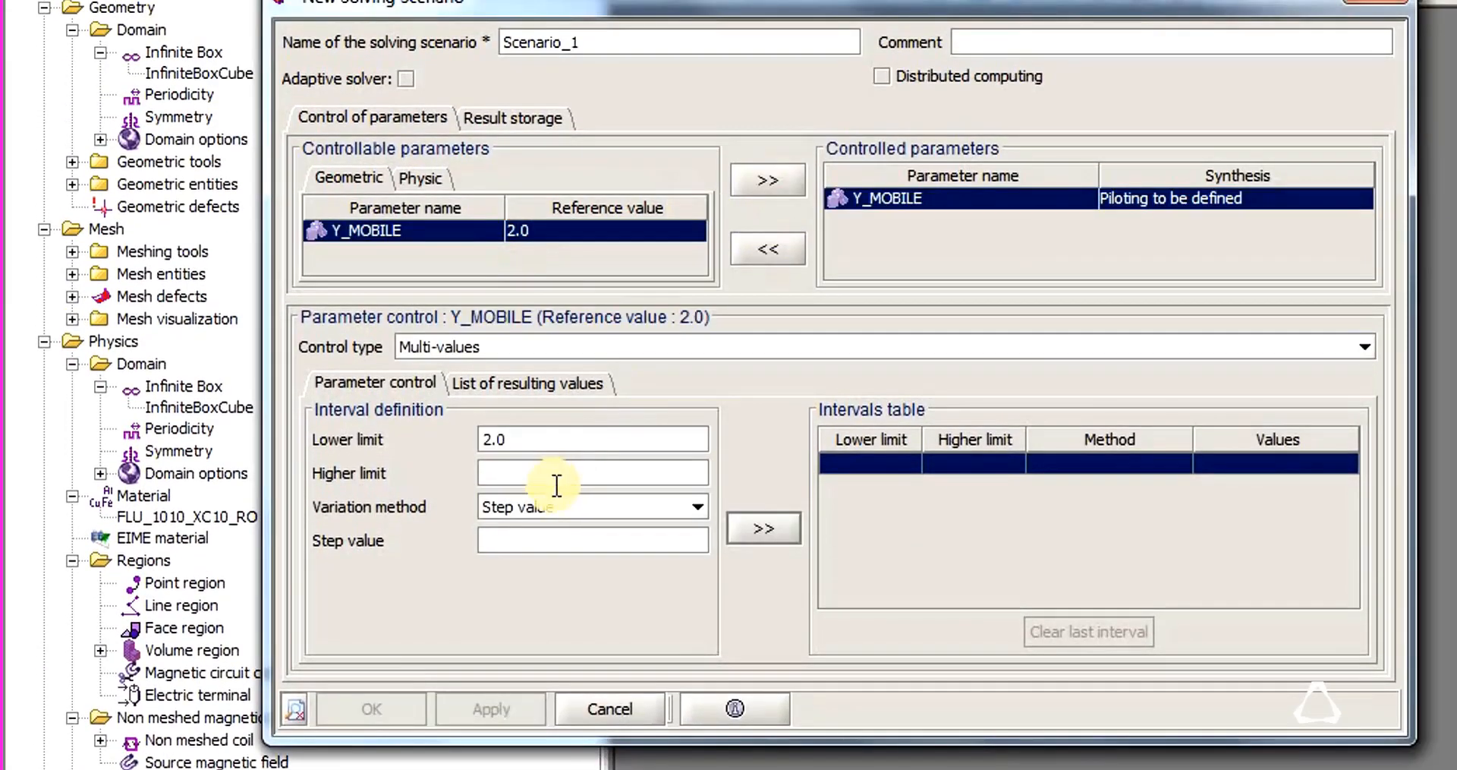
text(1)
key(Tab)
text(5)
click(565, 548)
click(782, 529)
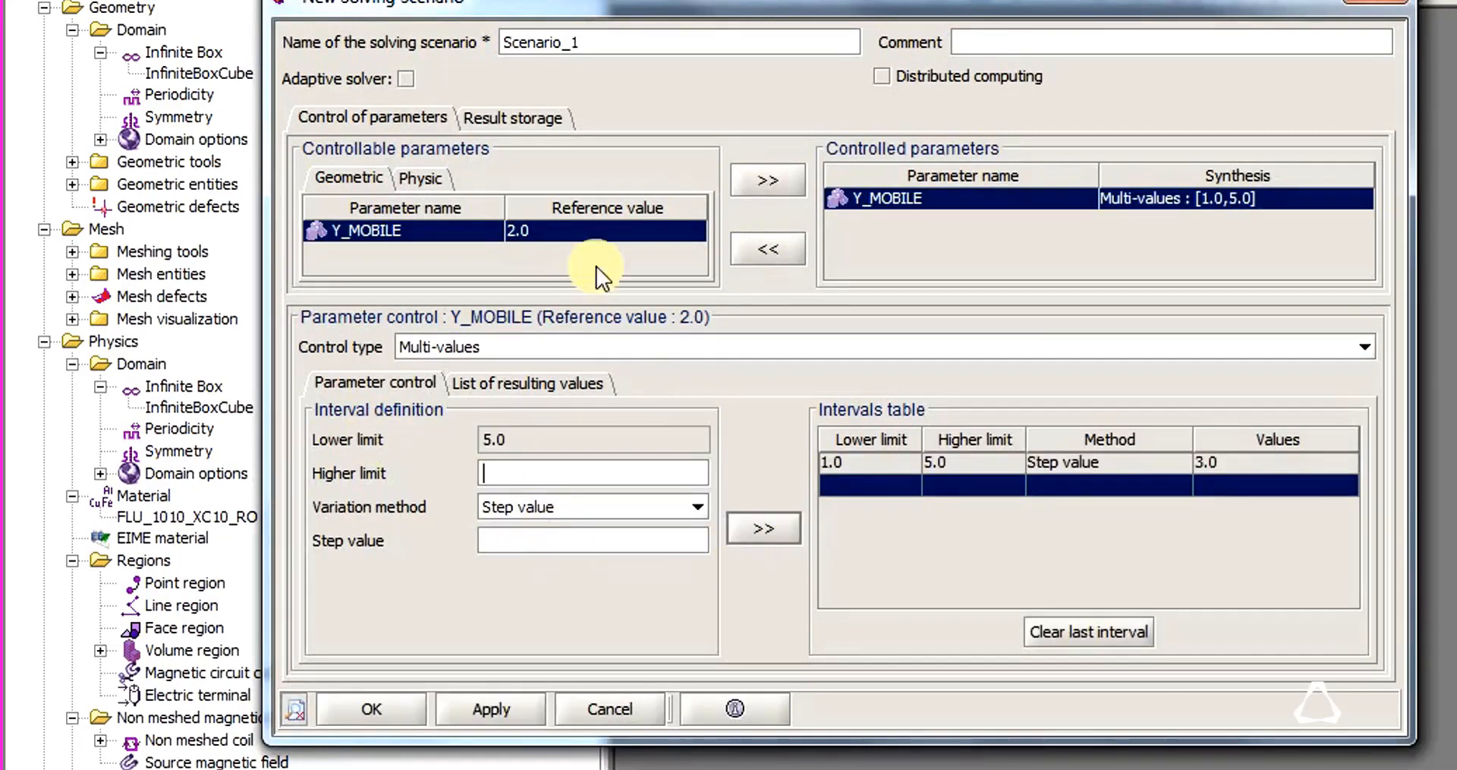
Control the physical parameter CURRENT from 3 to 9 with a step value of 3 and create the scenario.
click(440, 179)
click(395, 231)
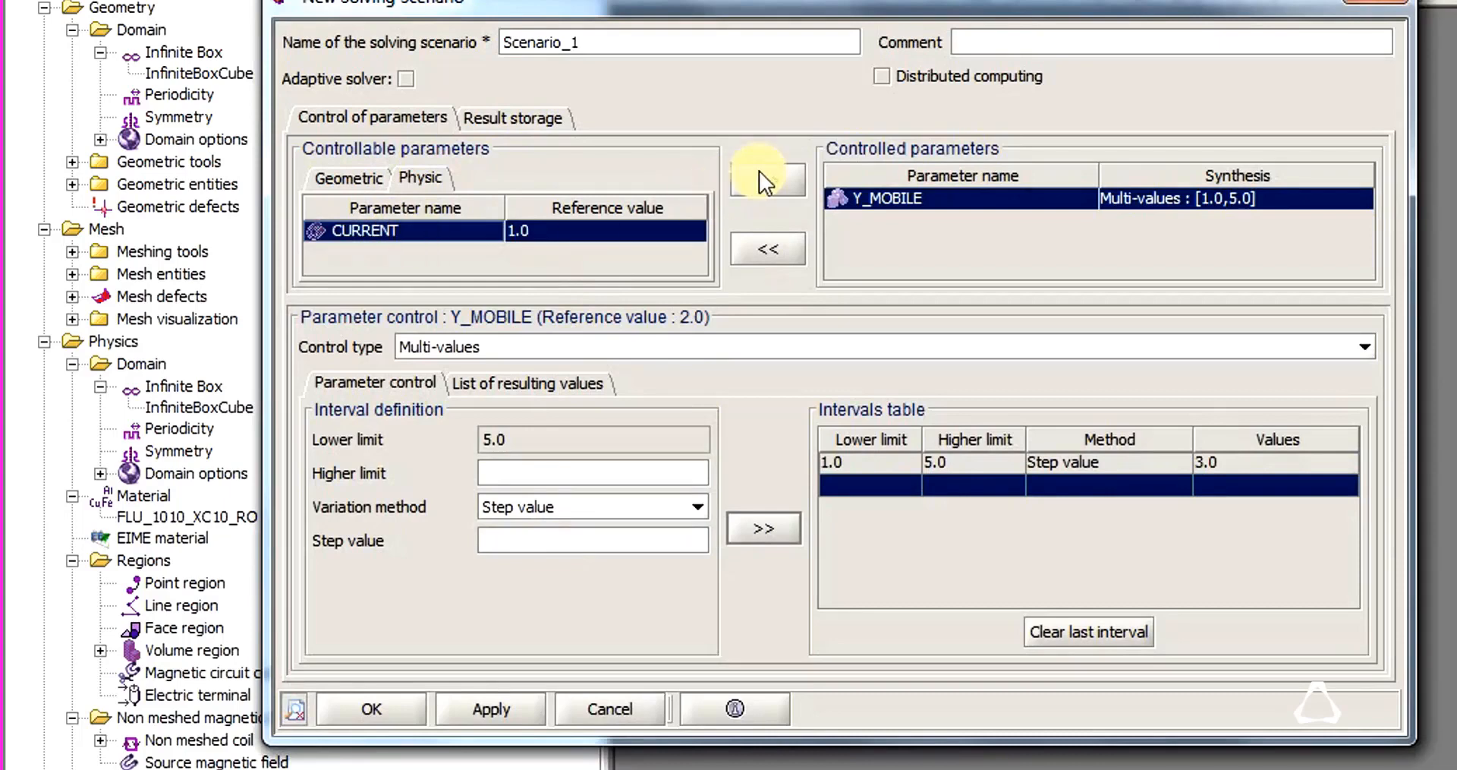
click(763, 181)
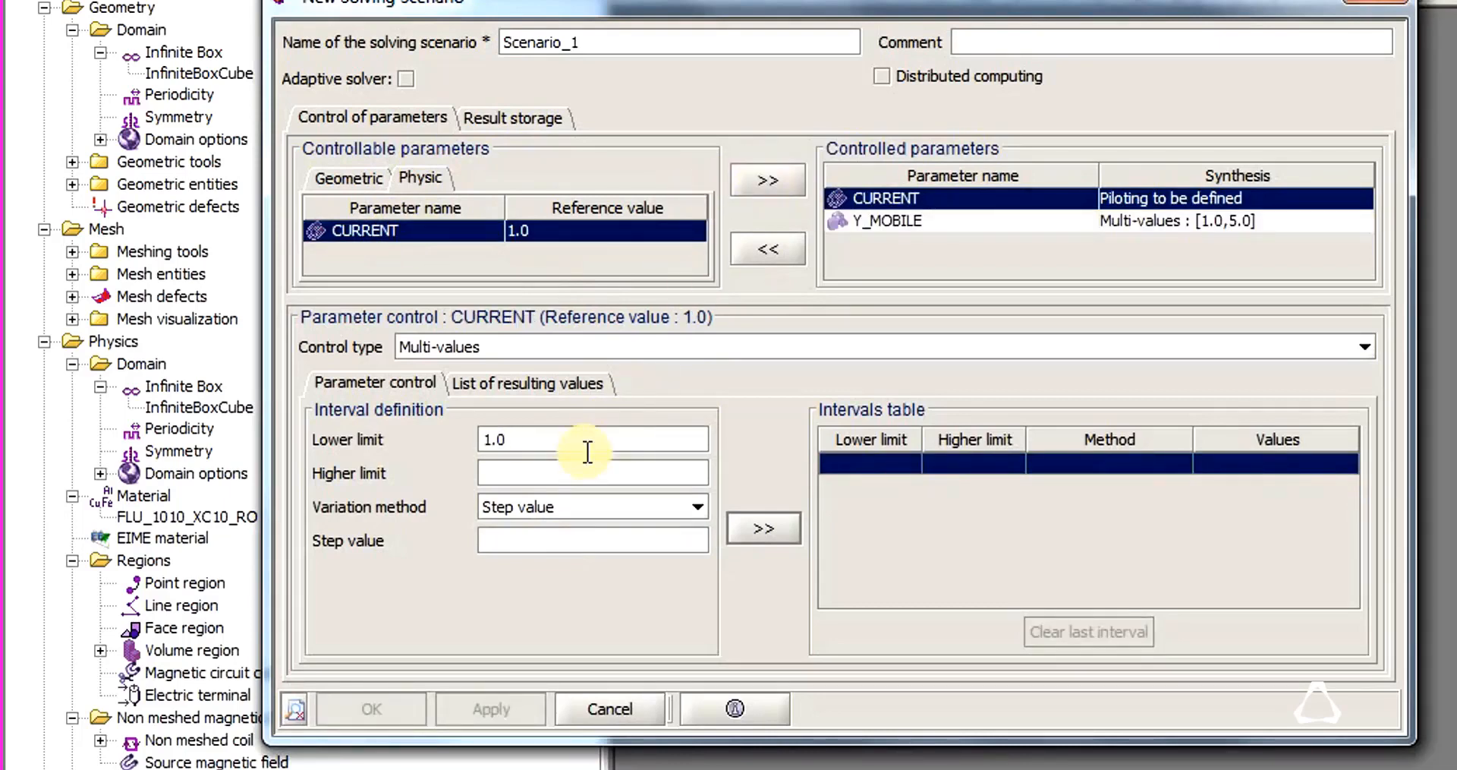
drag(560, 438, 270, 430)
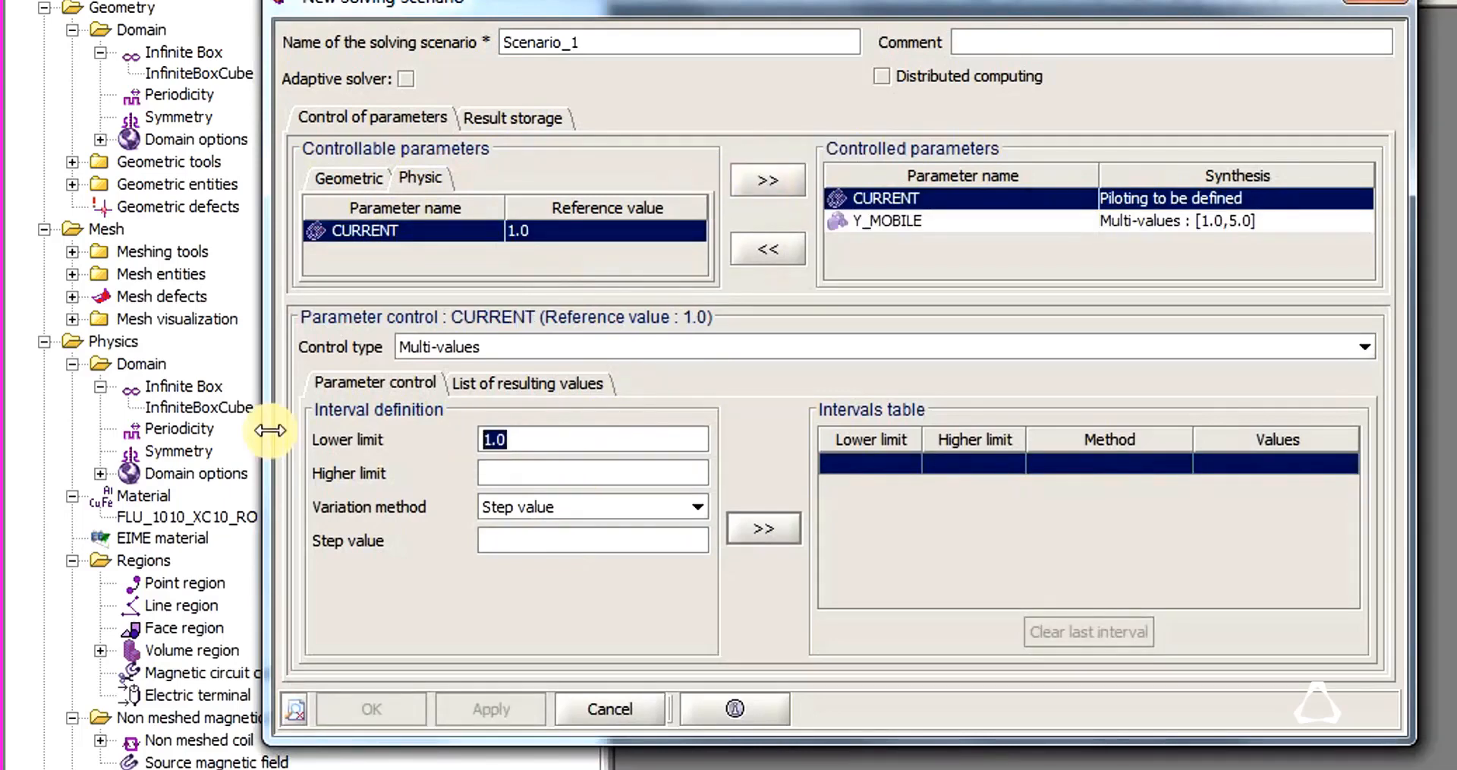
click(536, 469)
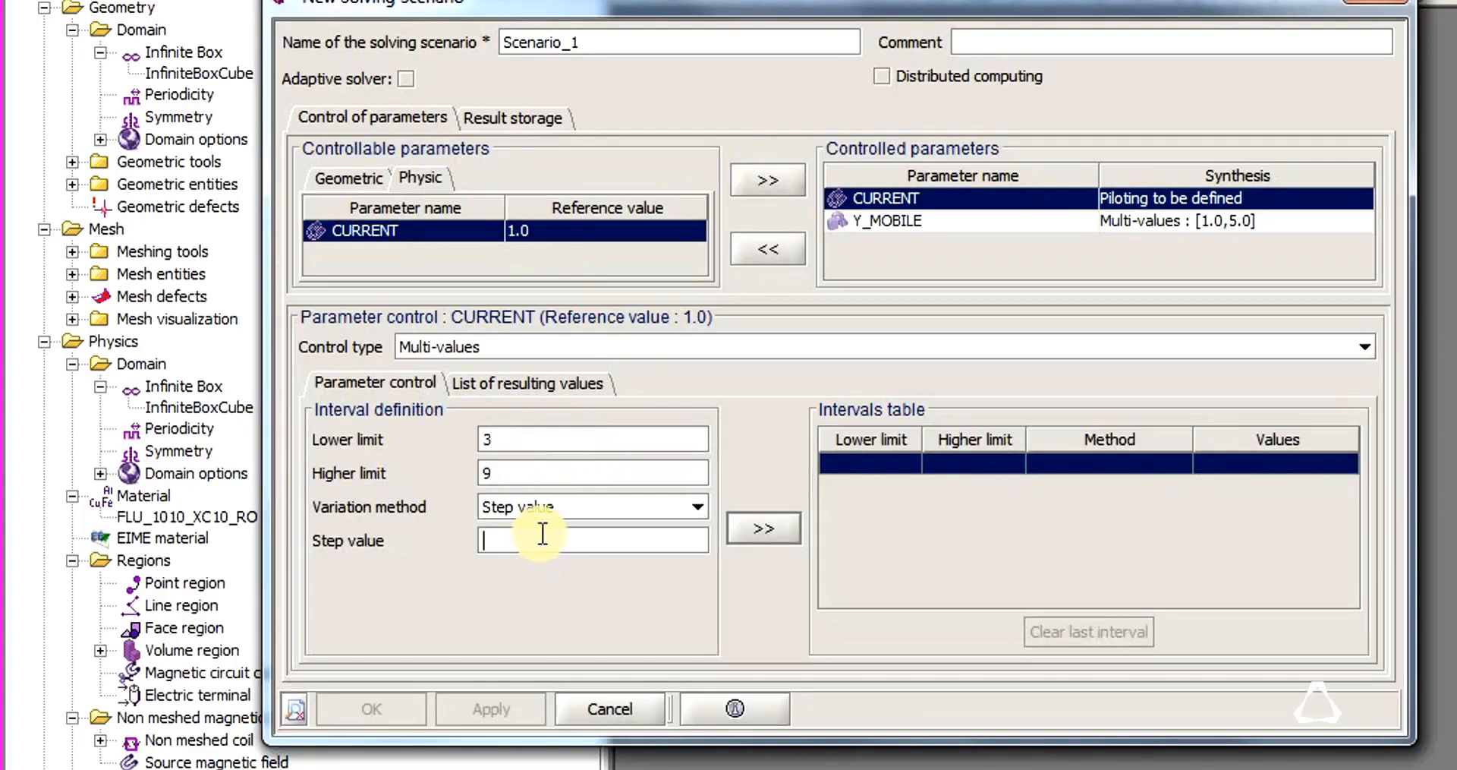
text(3)
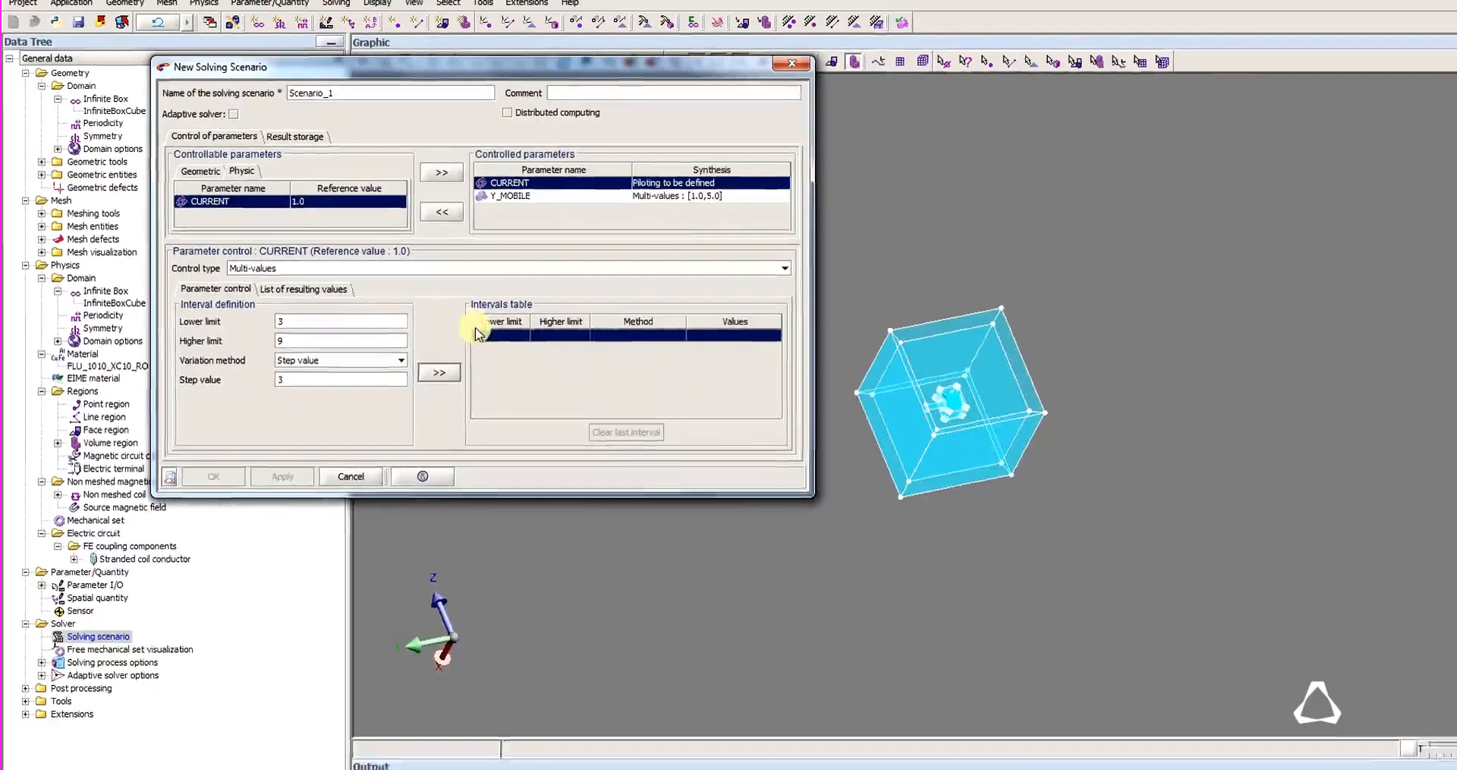
click(764, 527)
click(200, 456)
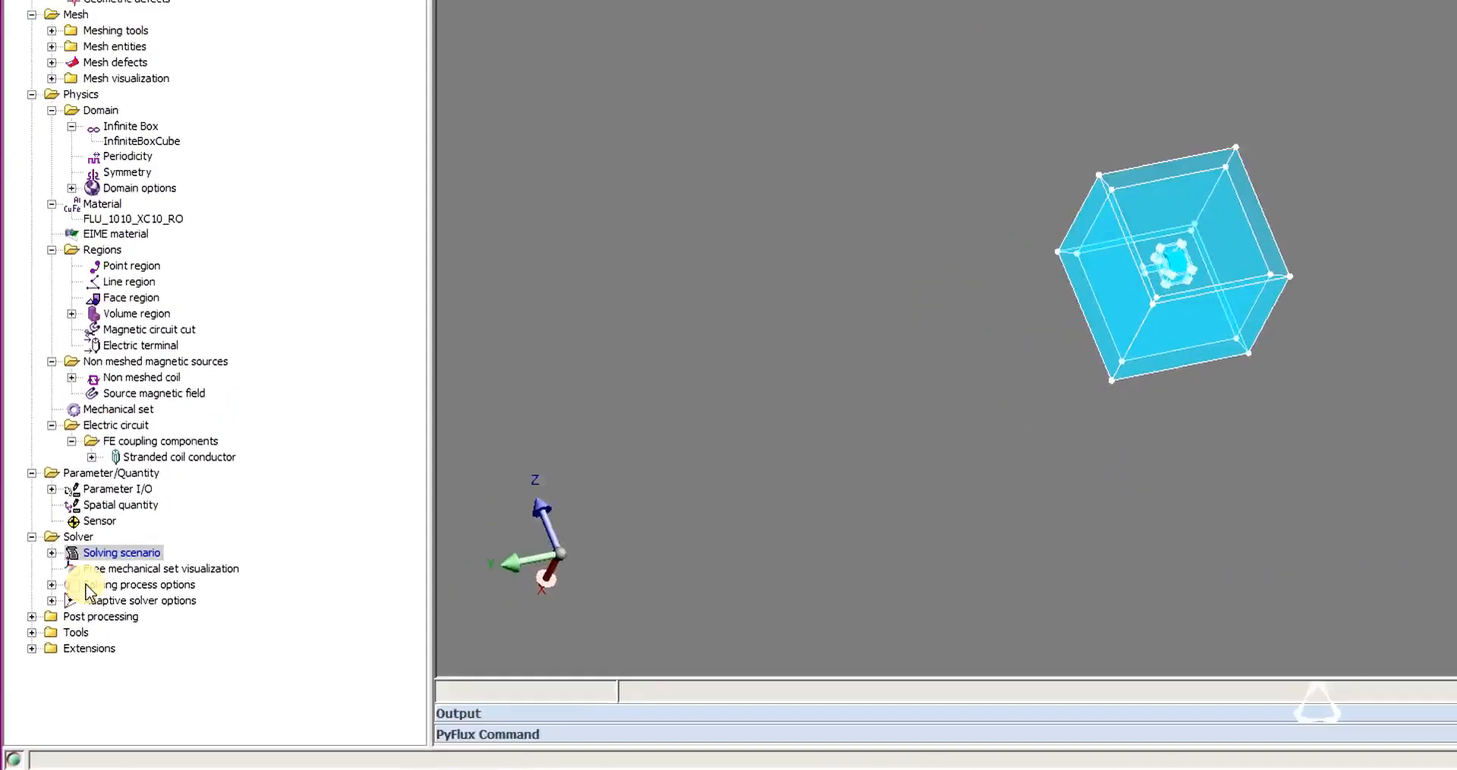
Solve SCENARIO_1 and save the solved project as a new project named solved.
click(85, 409)
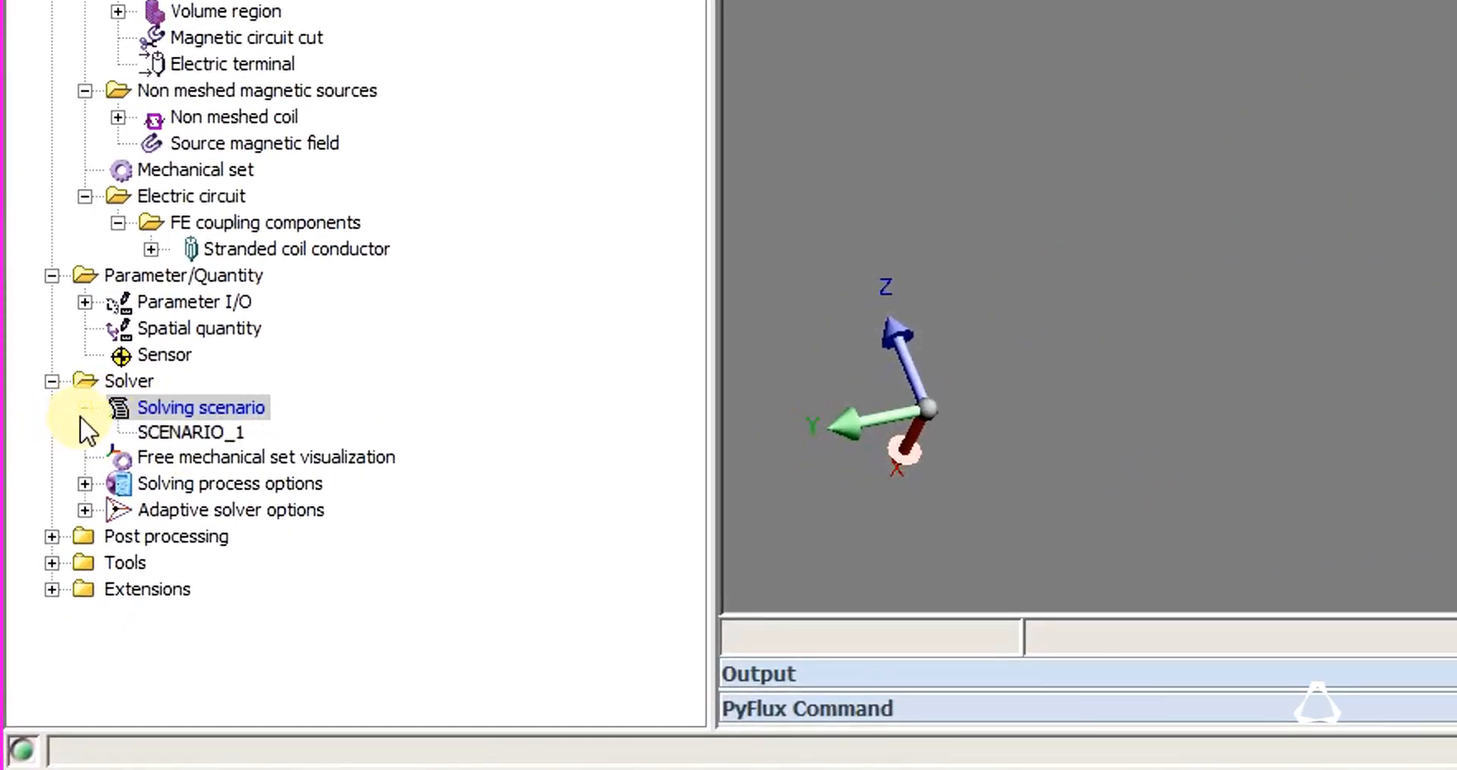
right_click(206, 435)
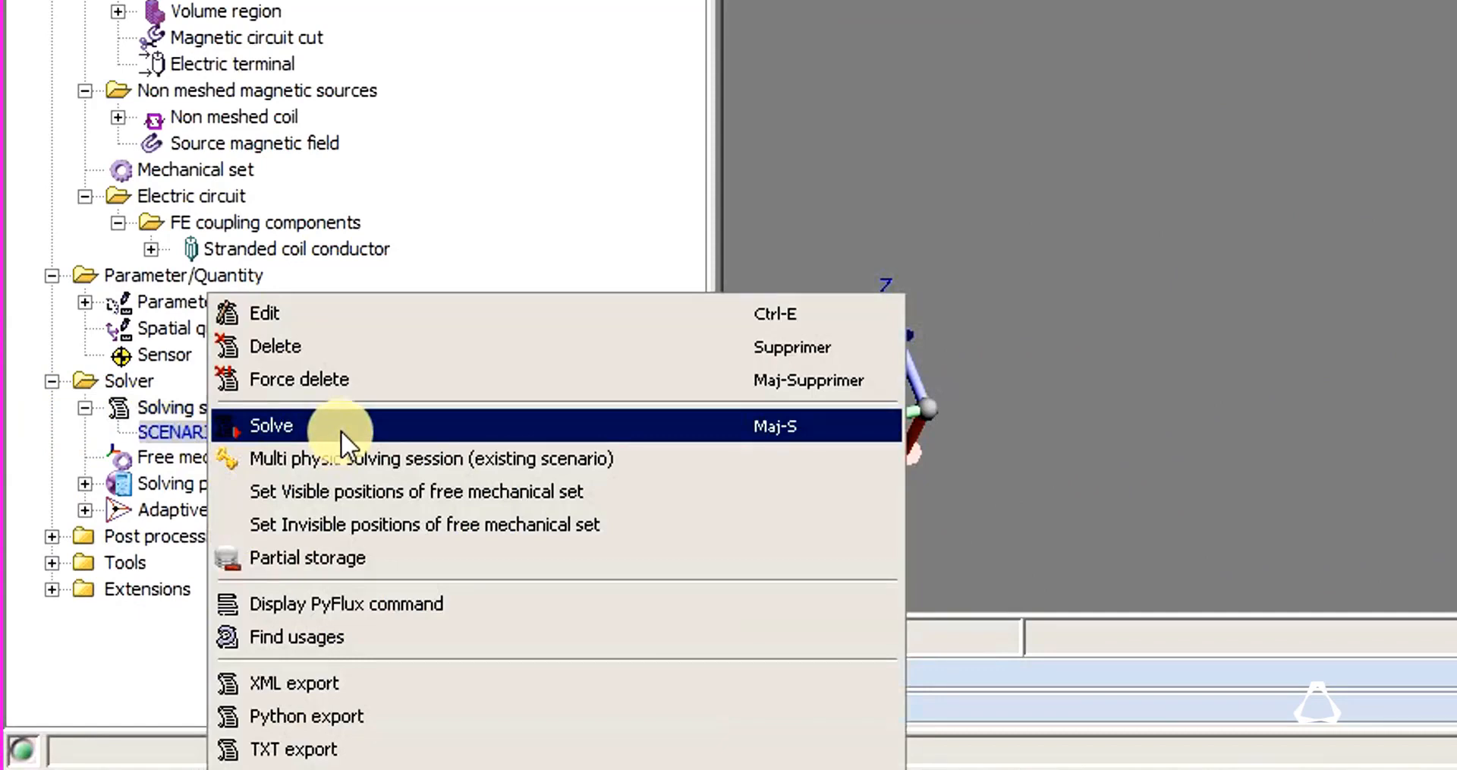
click(340, 431)
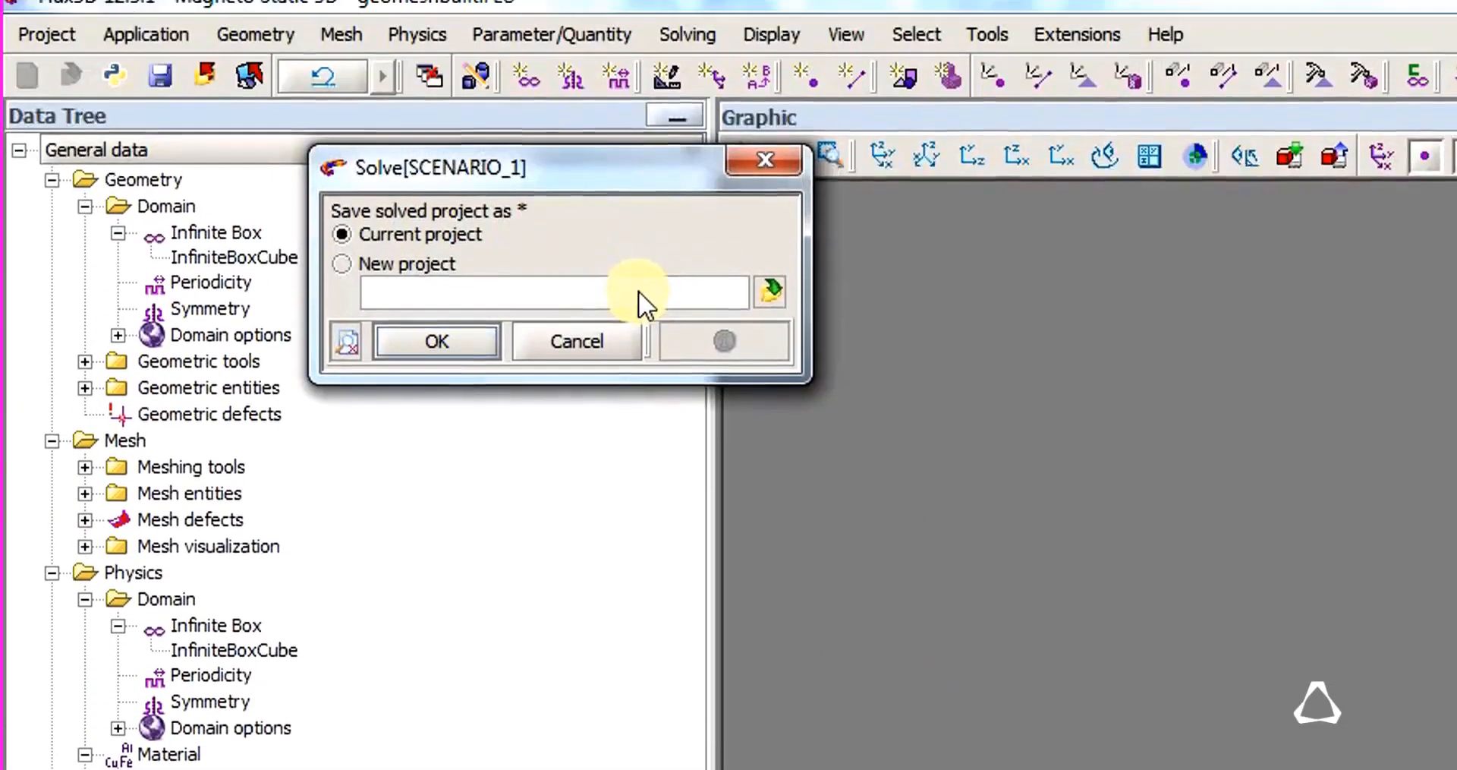
click(416, 272)
text(solved)
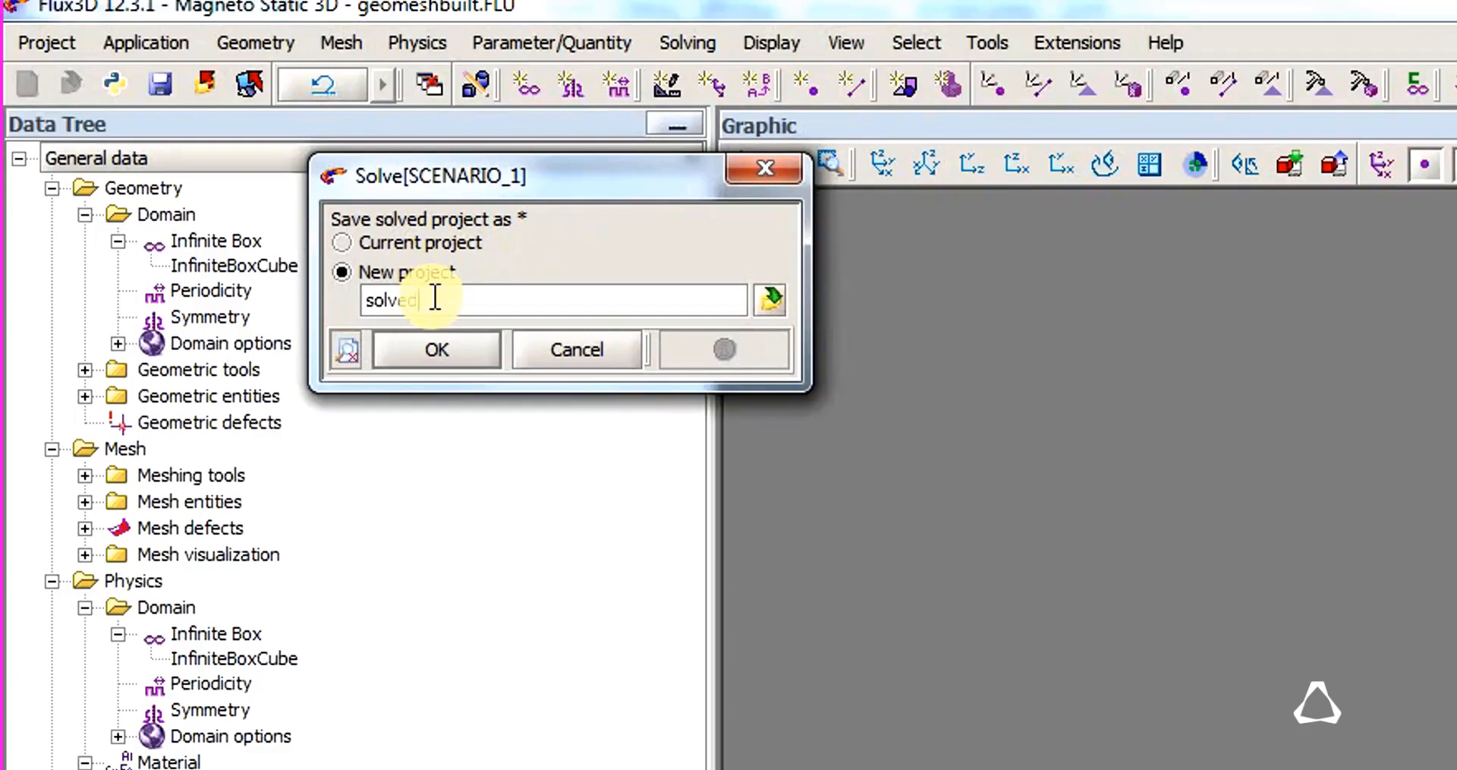
key(Return)
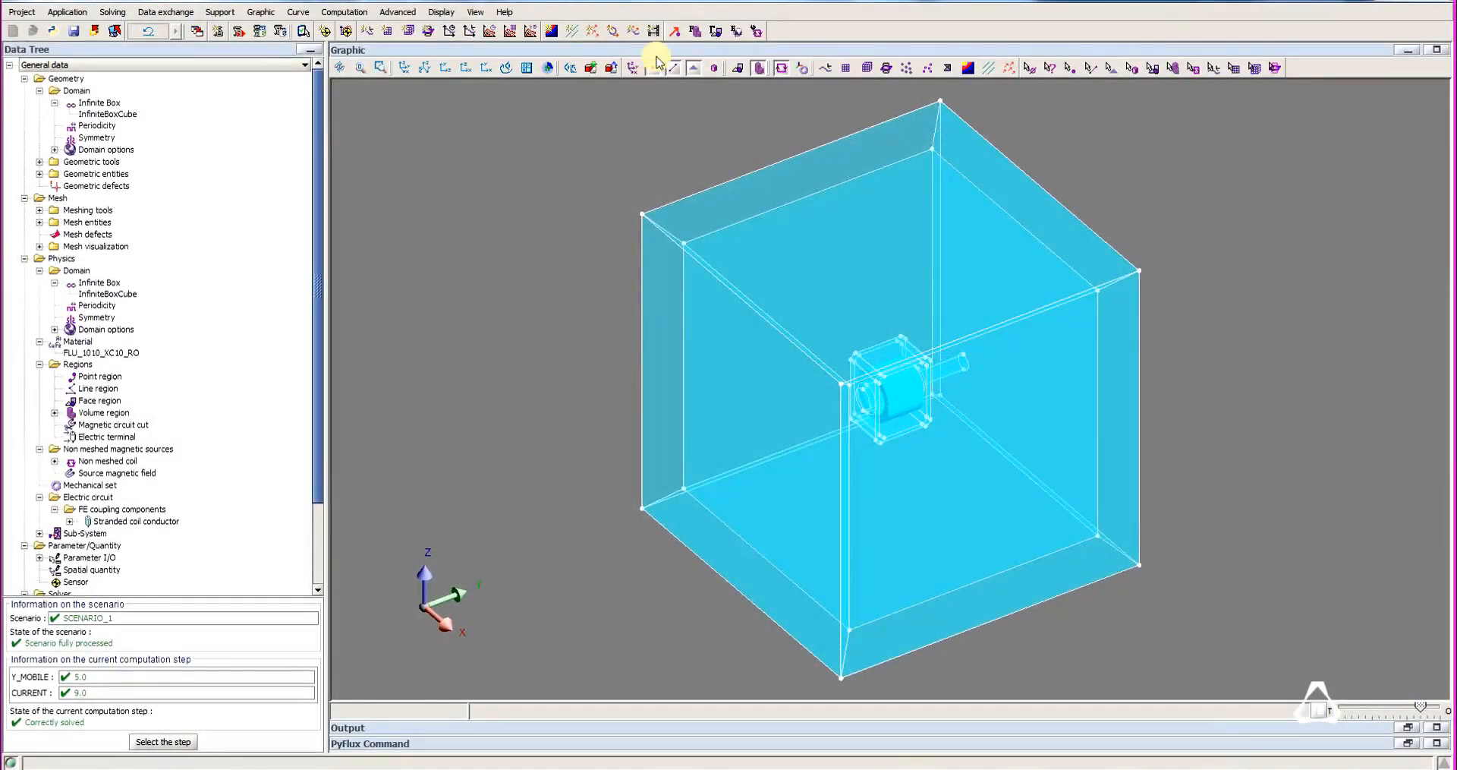
Display the magnetic flux density isovalues on the no-vacuum regions and enlarge their colour legend.
click(968, 68)
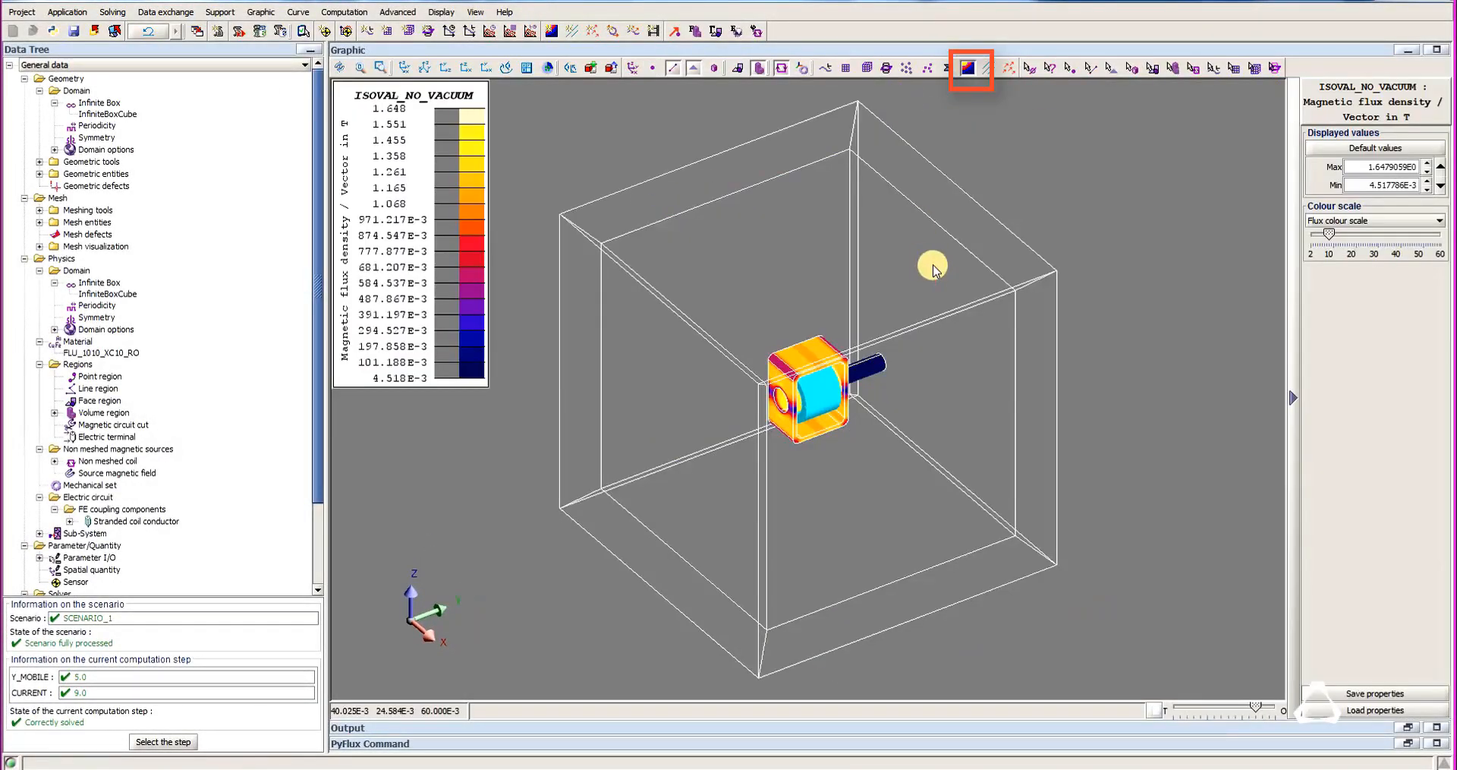
drag(486, 387, 515, 408)
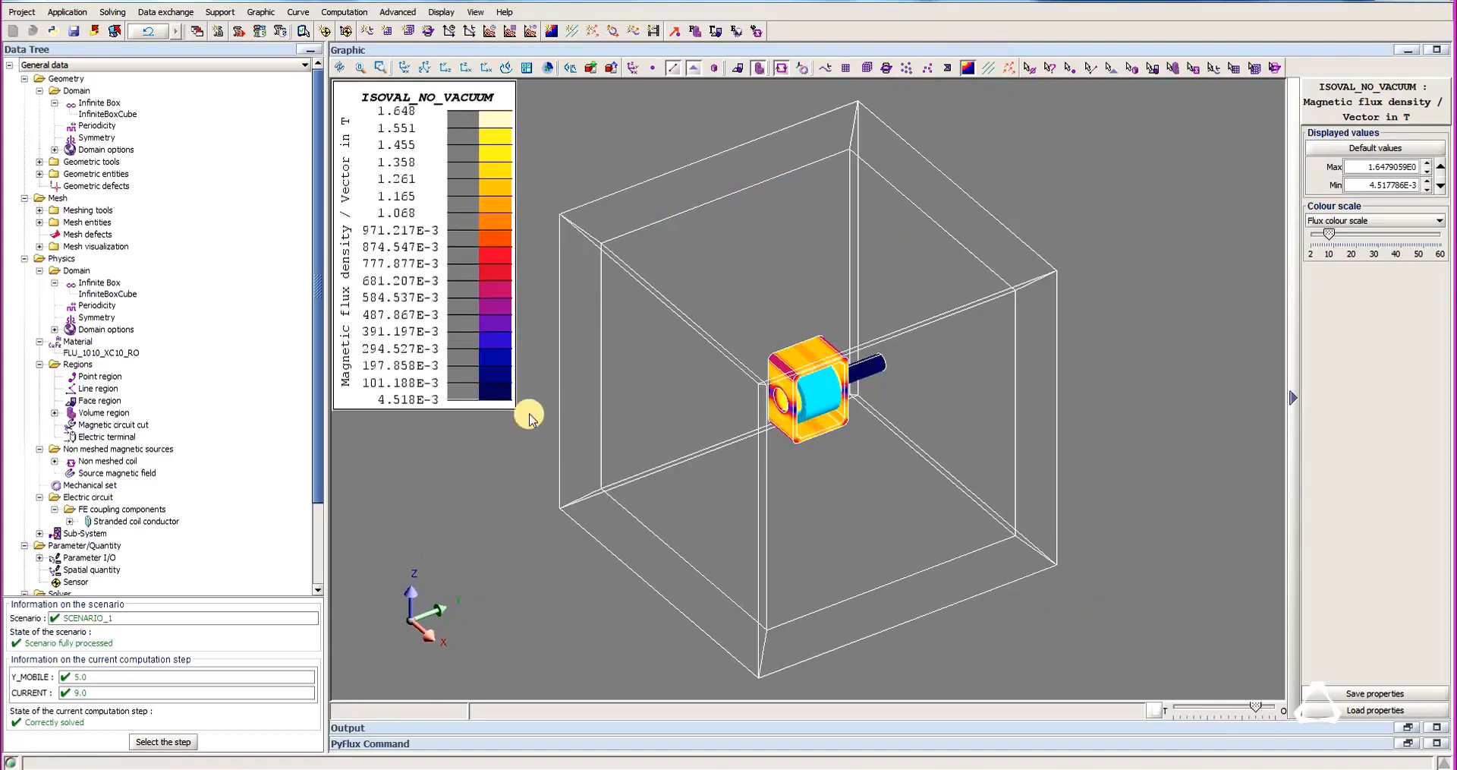
scroll(827, 497, up, 10)
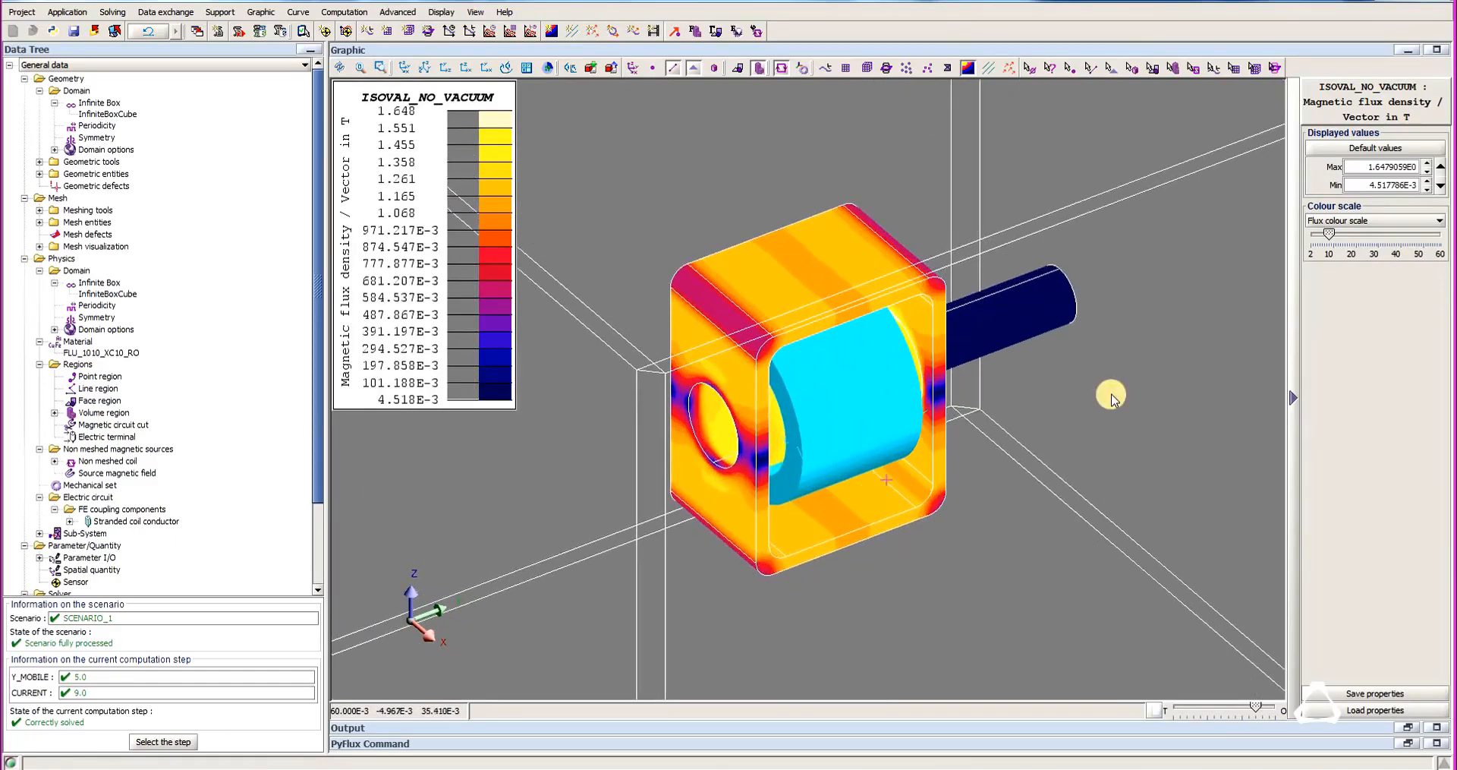
Hide the non-meshed coil to examine the flux density inside the device, and turn off the isovalue display.
click(781, 68)
drag(831, 429, 849, 355)
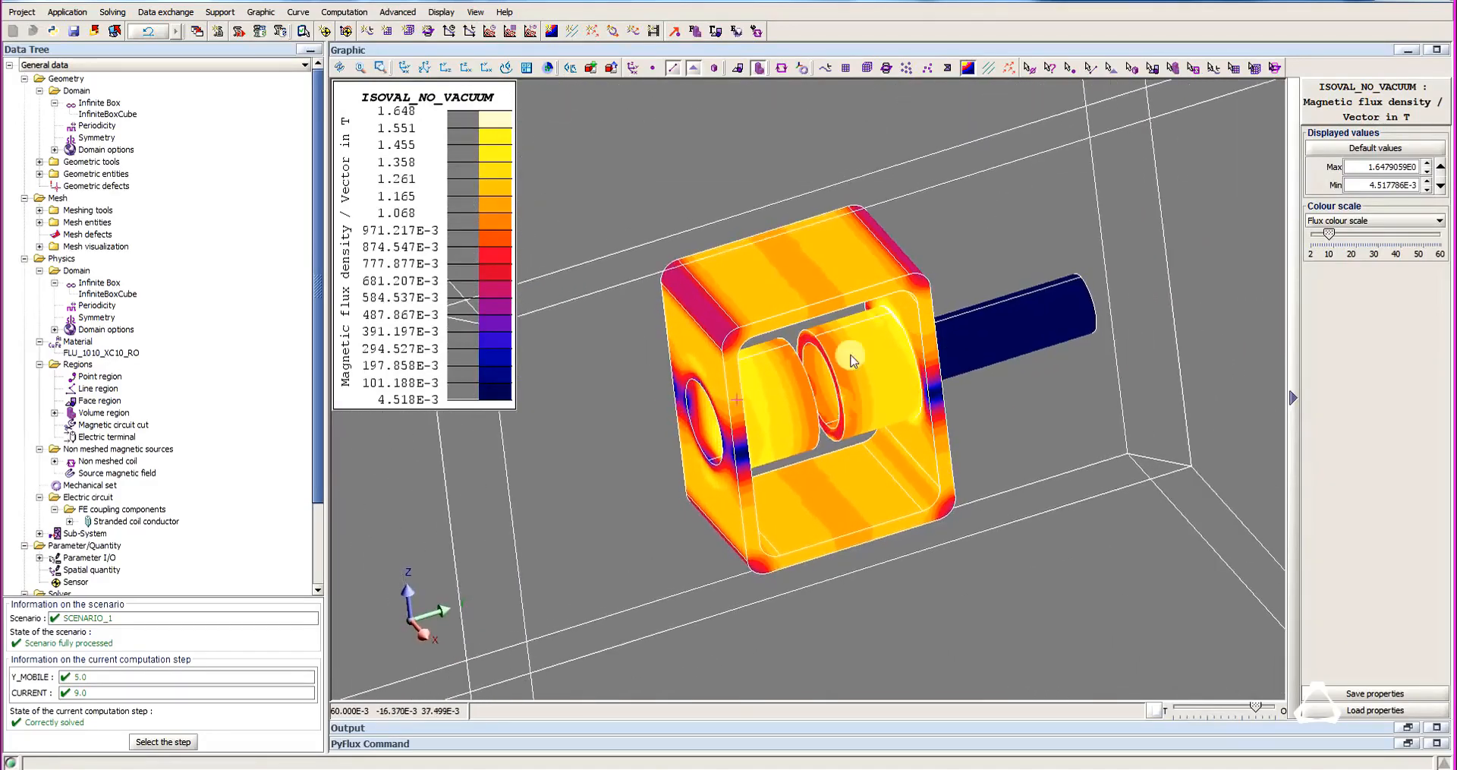
click(967, 68)
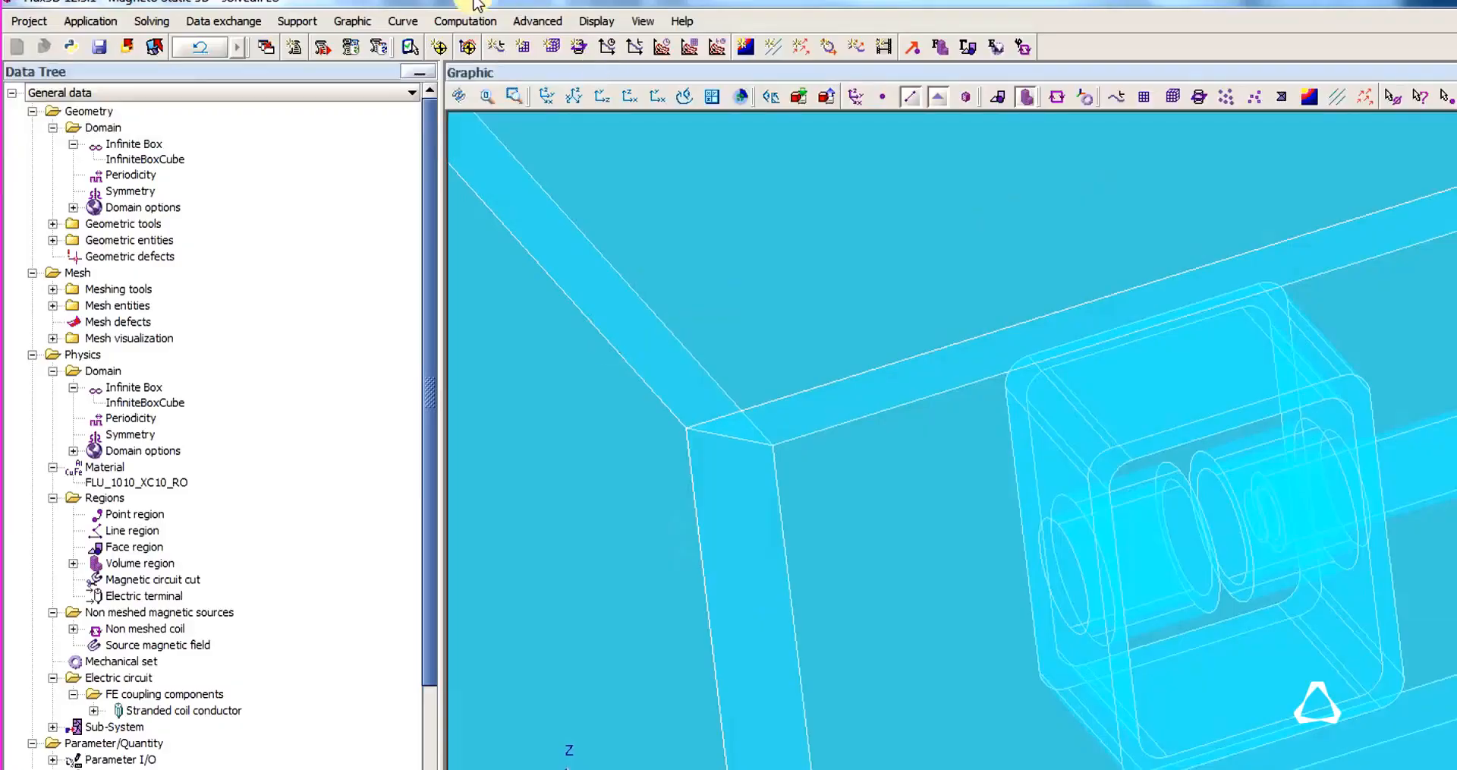
Create spatial-group arrows ARROWS_1 on V_SUPPORT showing the magnetic field vector.
click(344, 13)
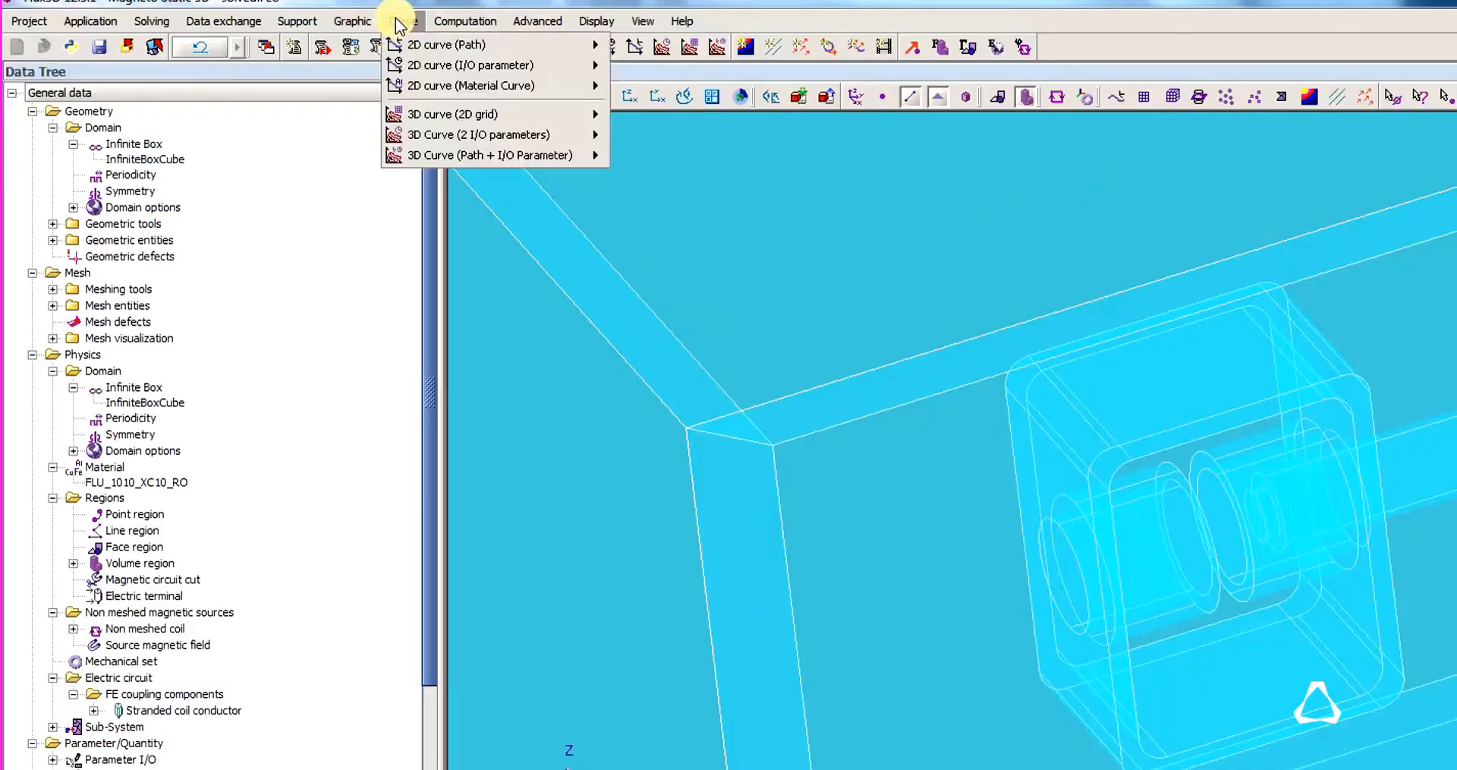
mouse_move(251, 15)
mouse_move(423, 97)
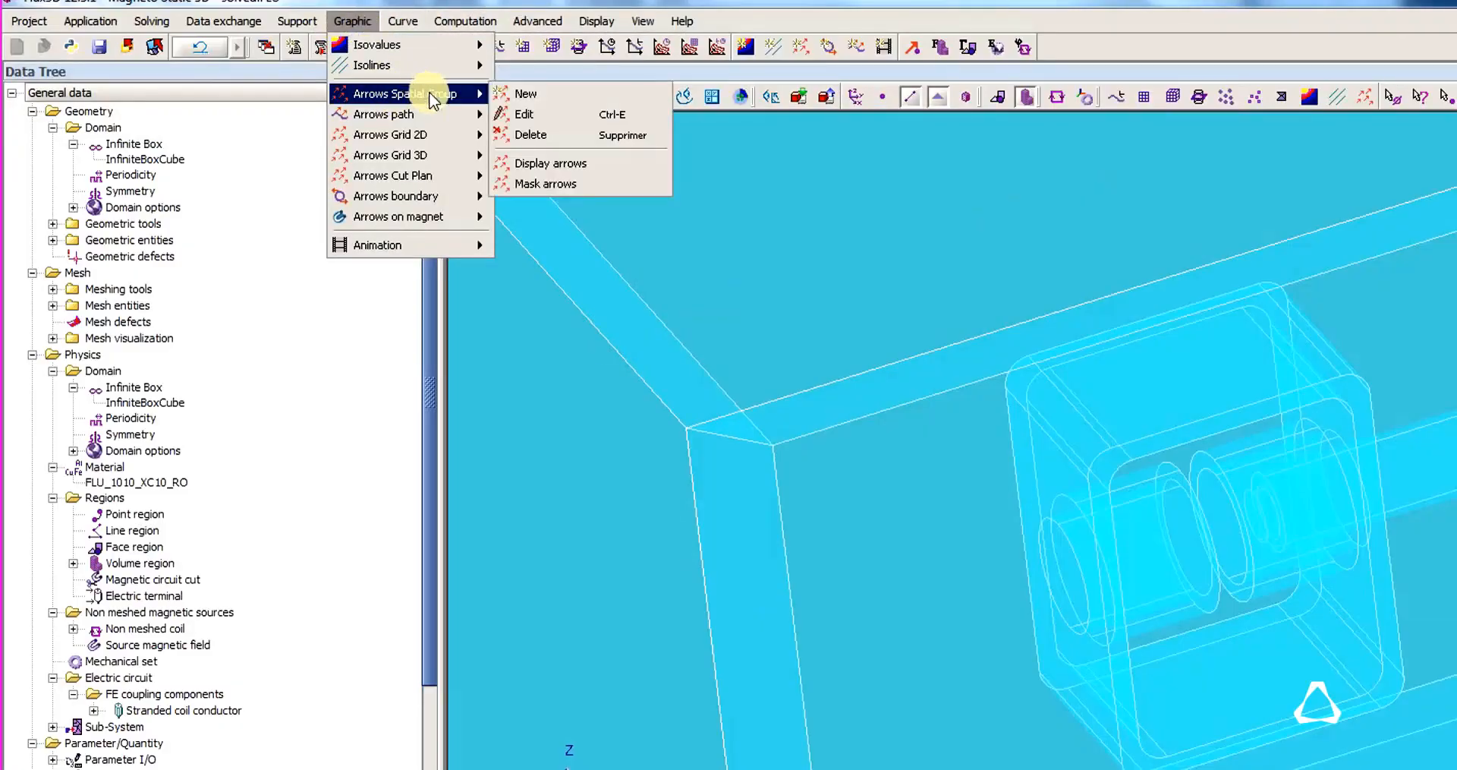
click(560, 96)
click(353, 302)
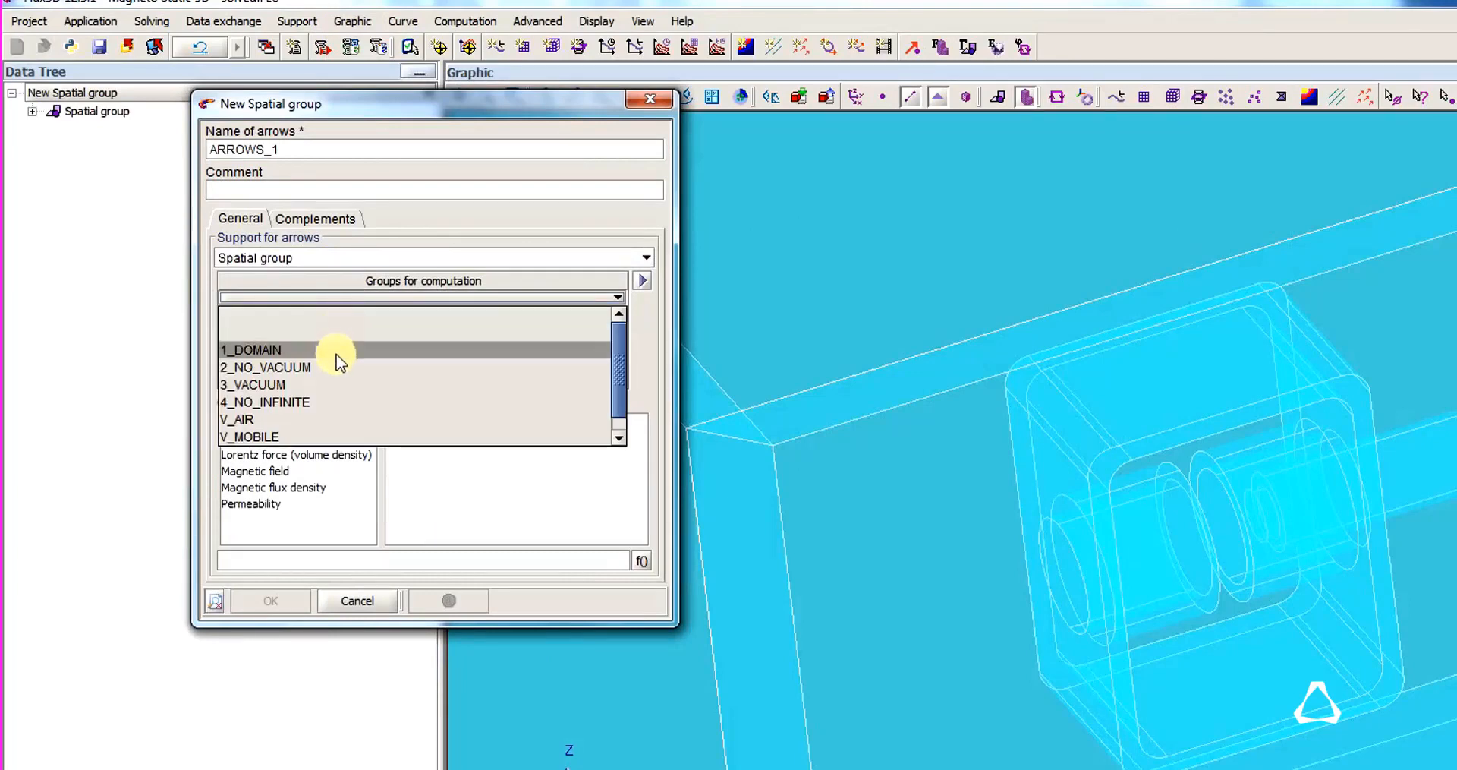
click(384, 429)
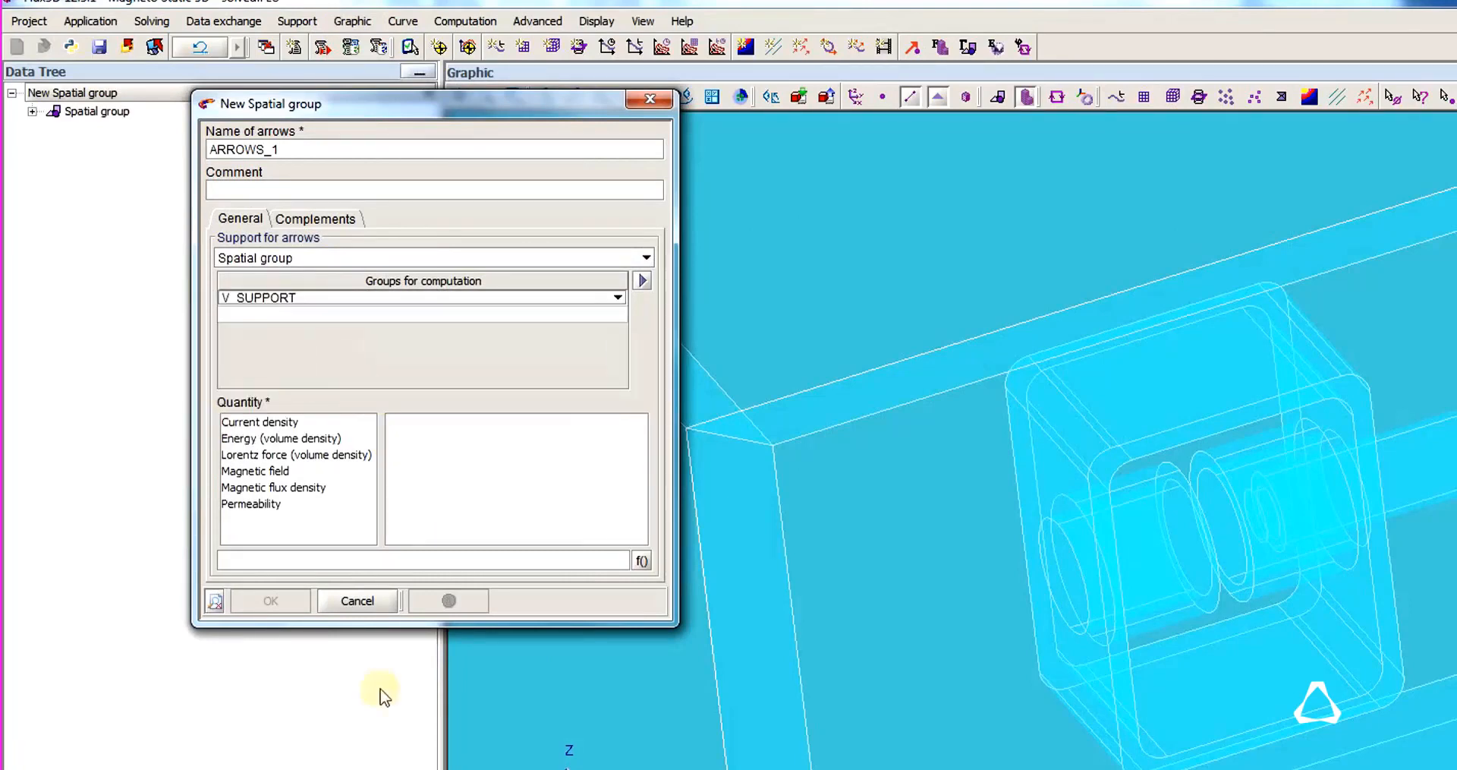
click(288, 472)
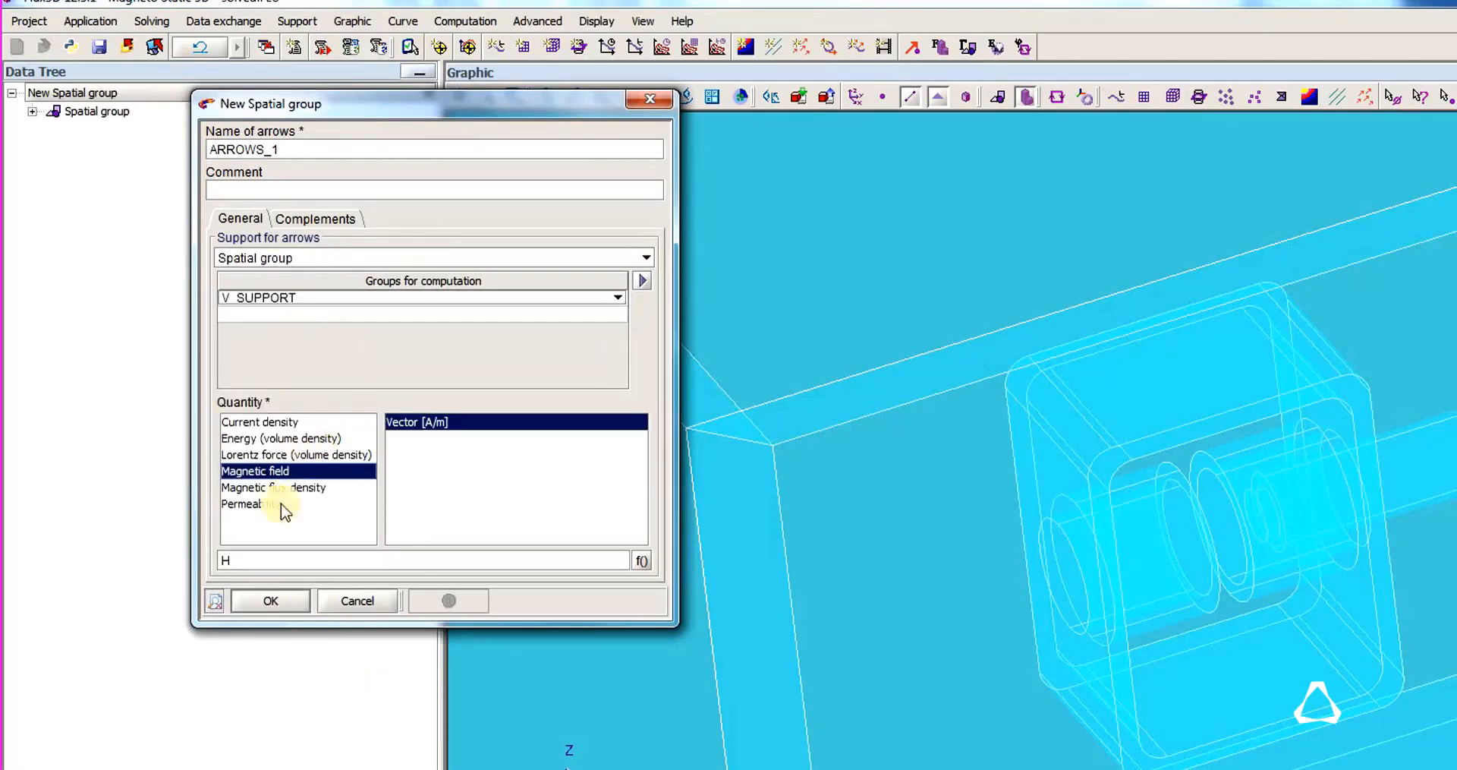
click(271, 601)
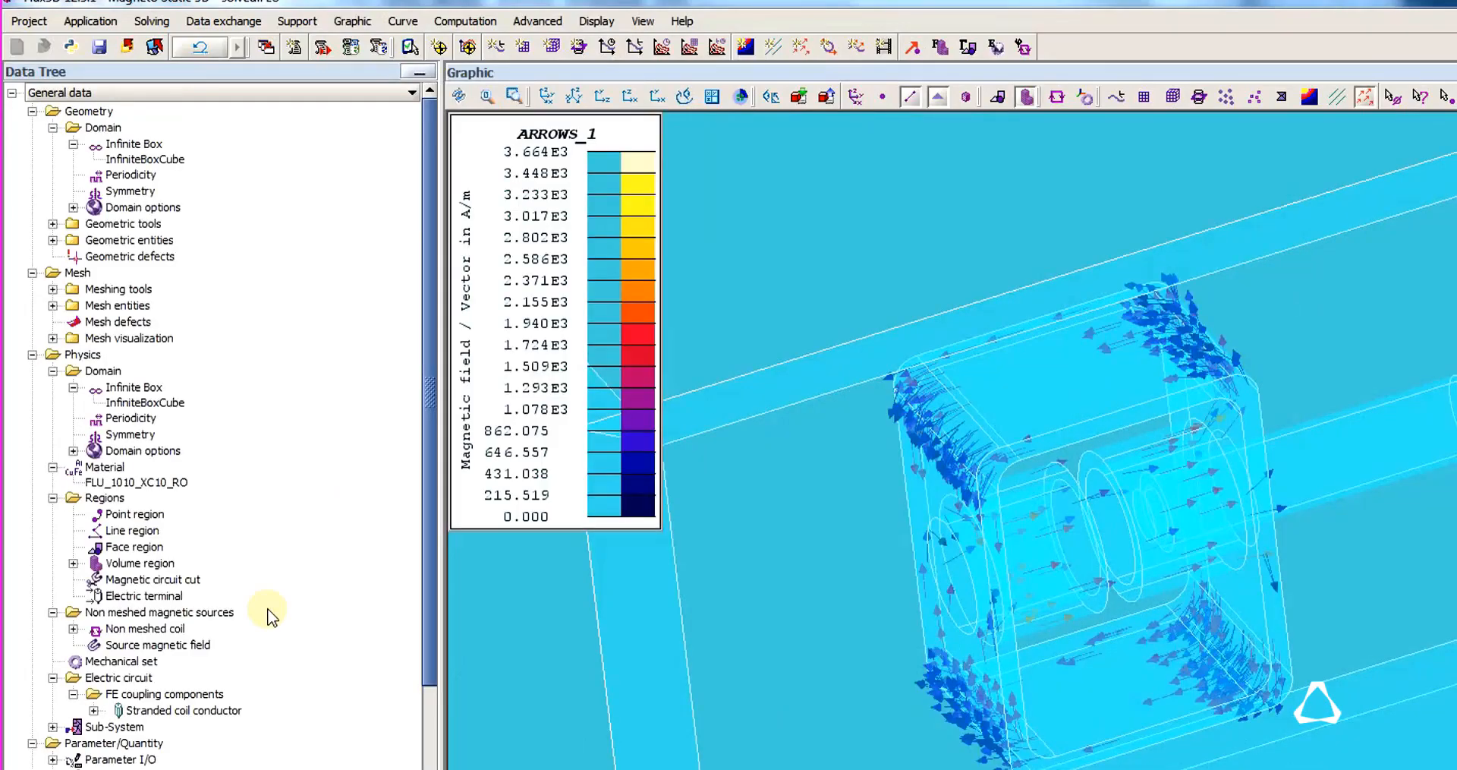
Set InfiniteBoxCube invisible and increase the reference size of the magnetic field arrows.
double_click(134, 154)
right_click(134, 156)
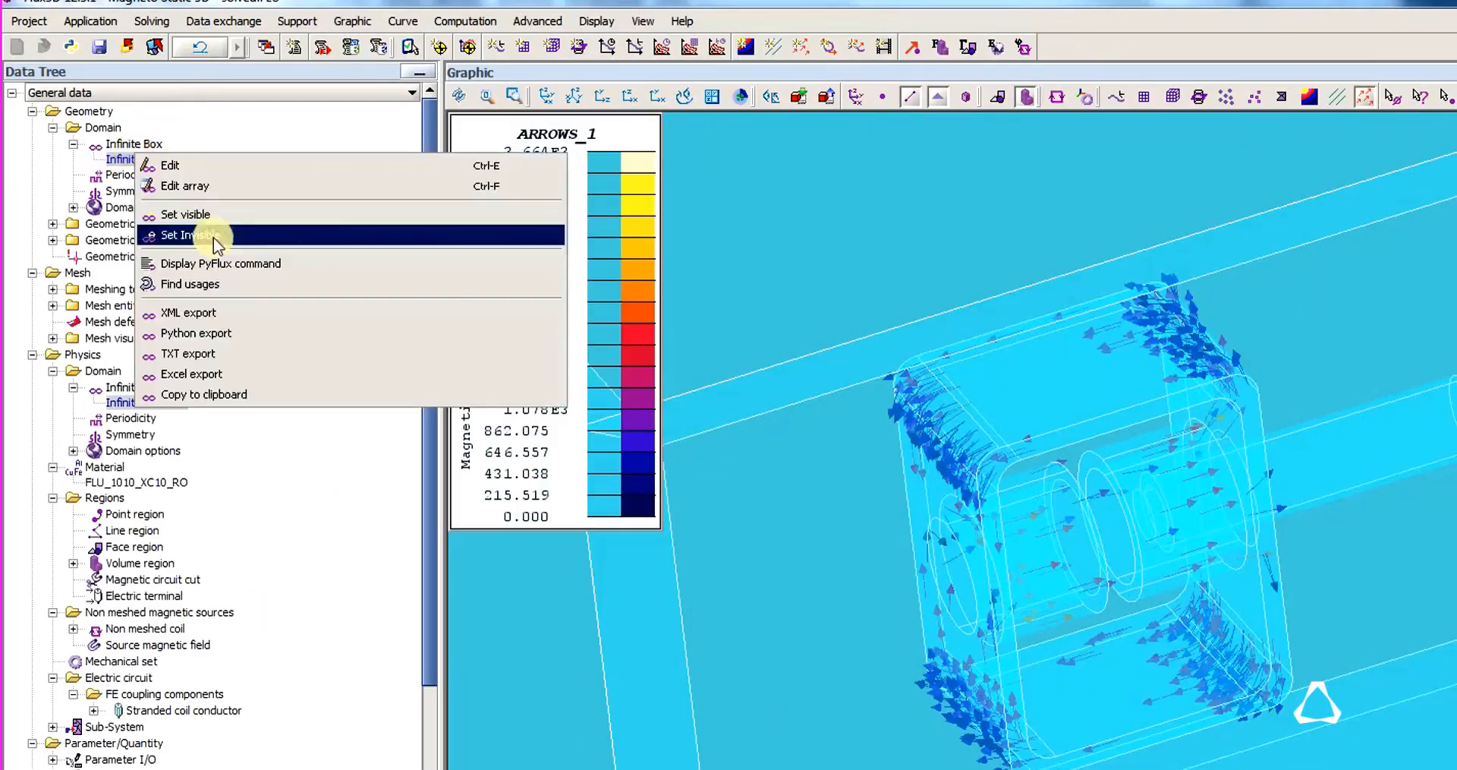
click(224, 233)
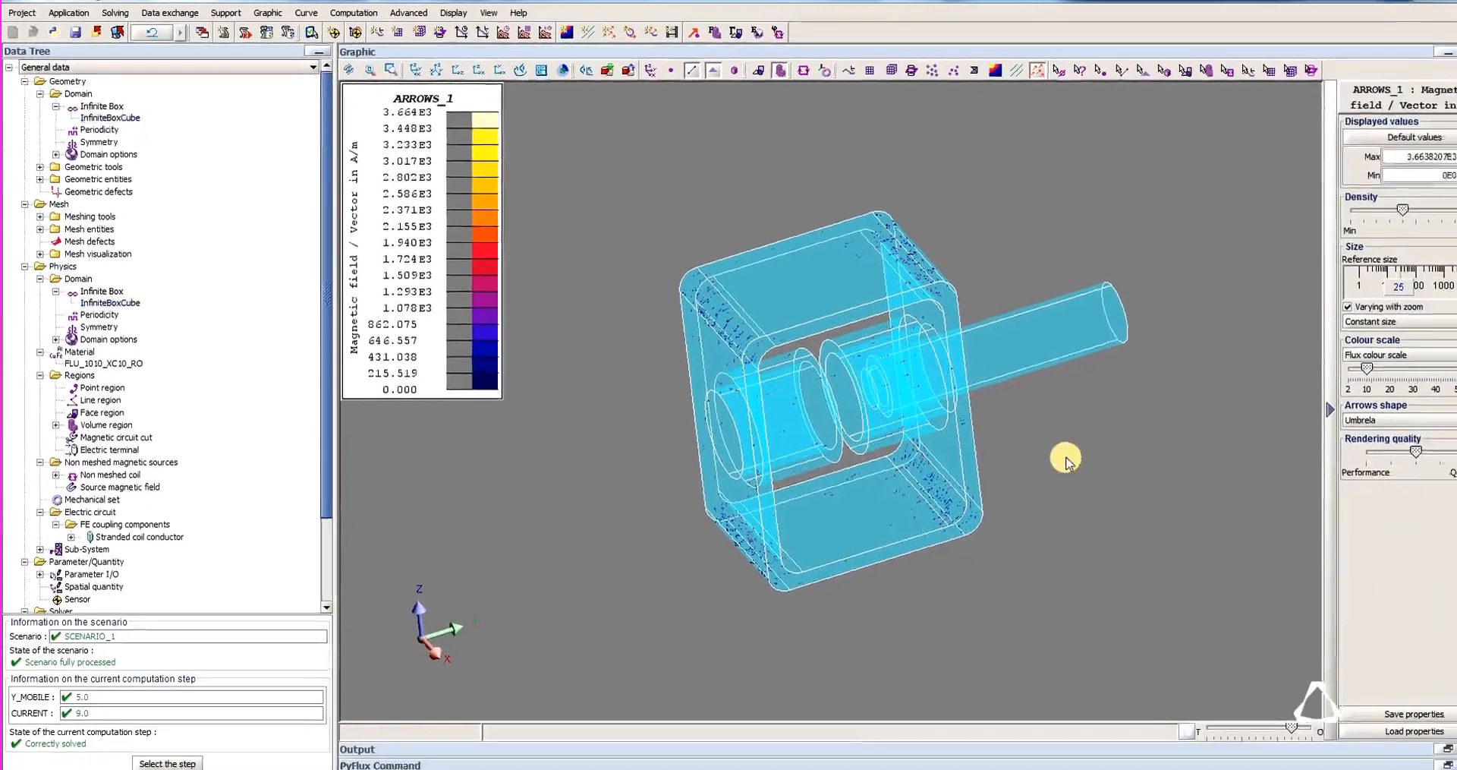
scroll(856, 420, up, 3)
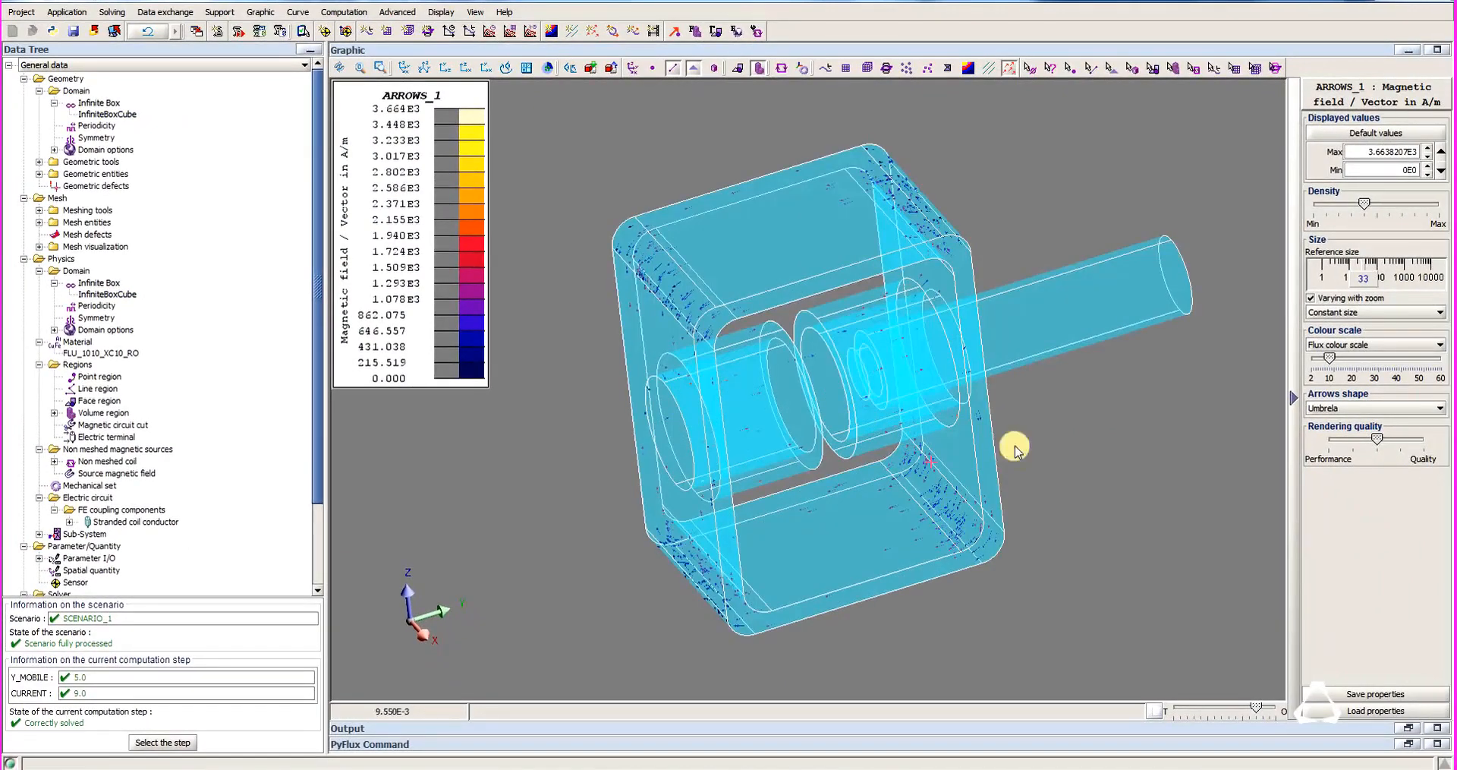
drag(1361, 280, 1381, 283)
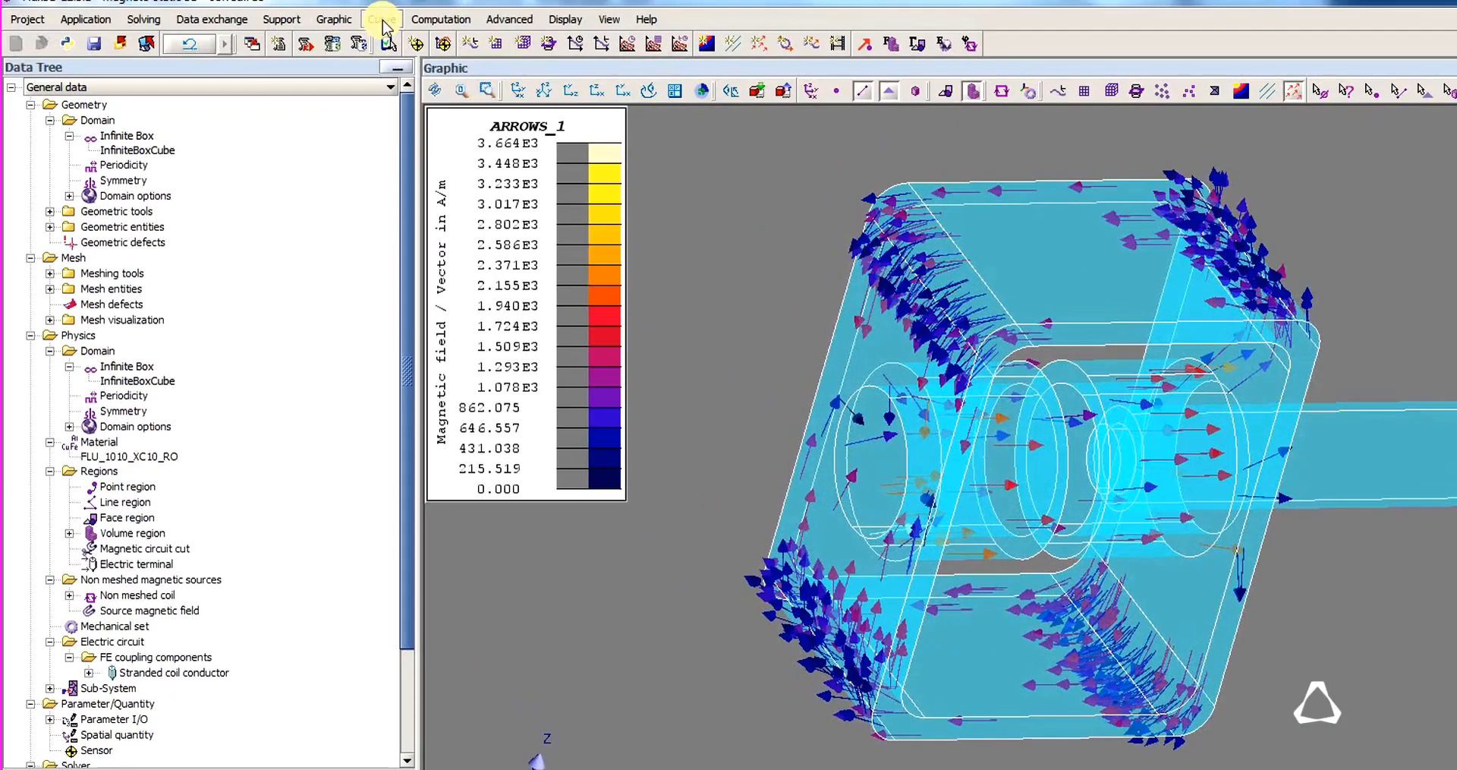
Start a new 3D curve over the two I/O parameters and choose V_MOBILE as the spatial group for its region computation.
click(297, 12)
mouse_move(535, 132)
click(637, 125)
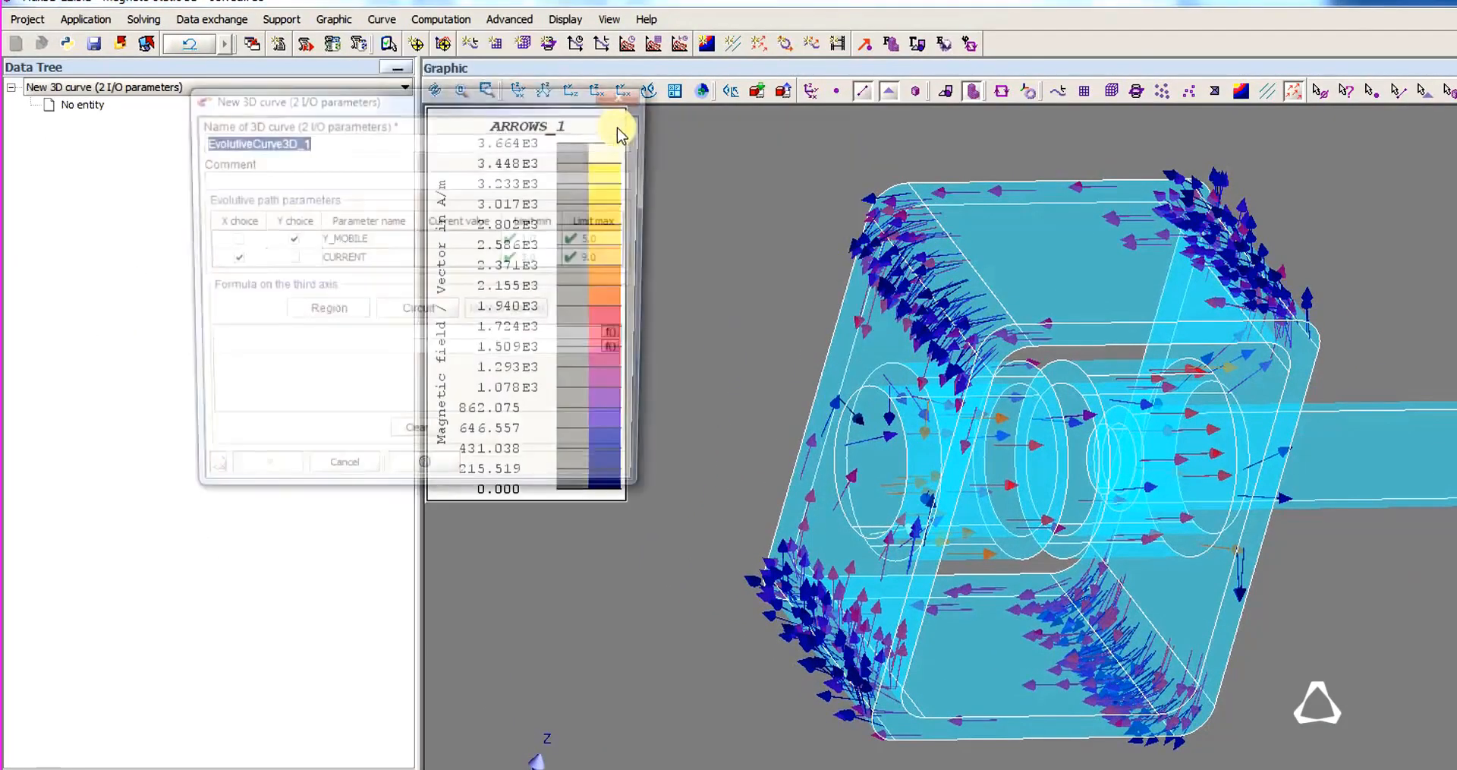
click(339, 316)
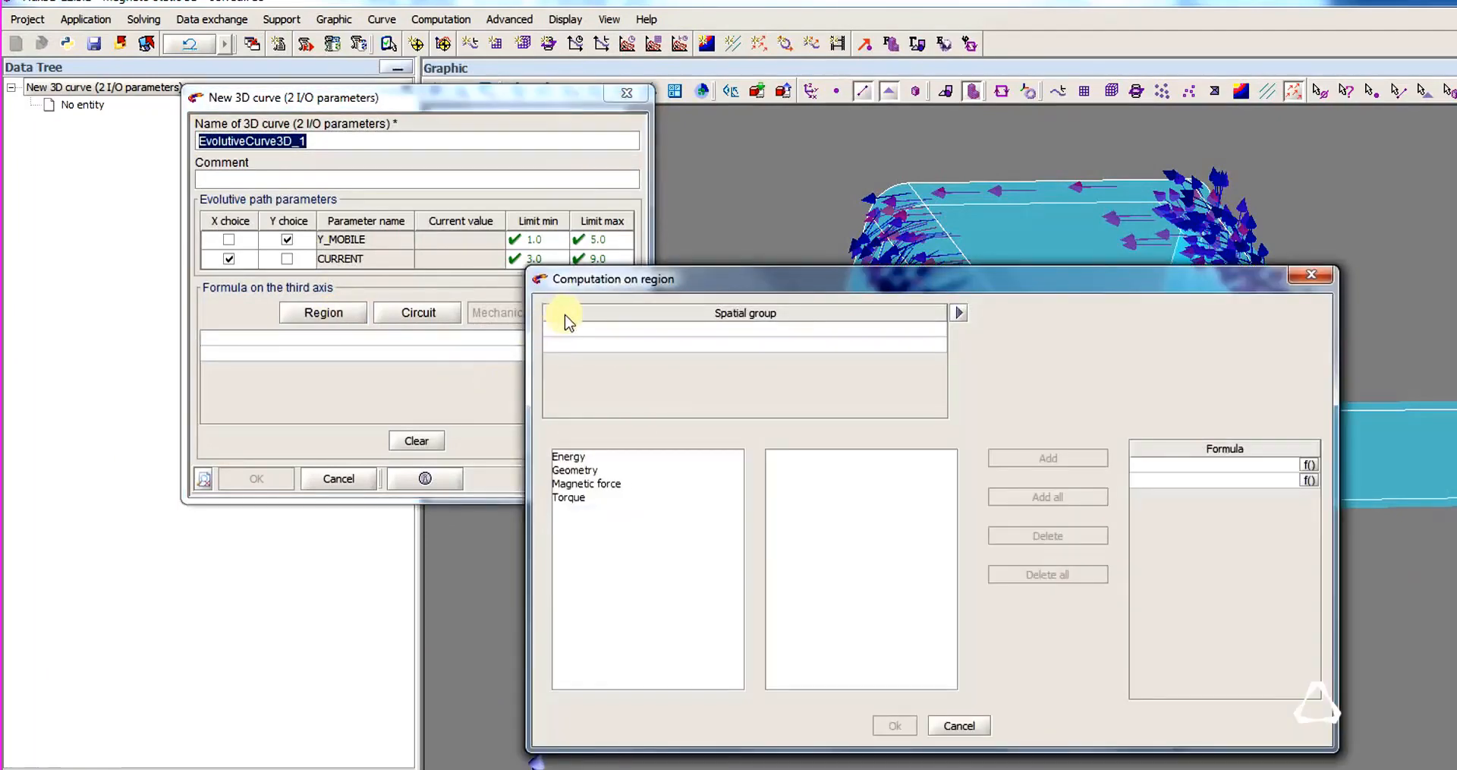
click(569, 322)
click(590, 423)
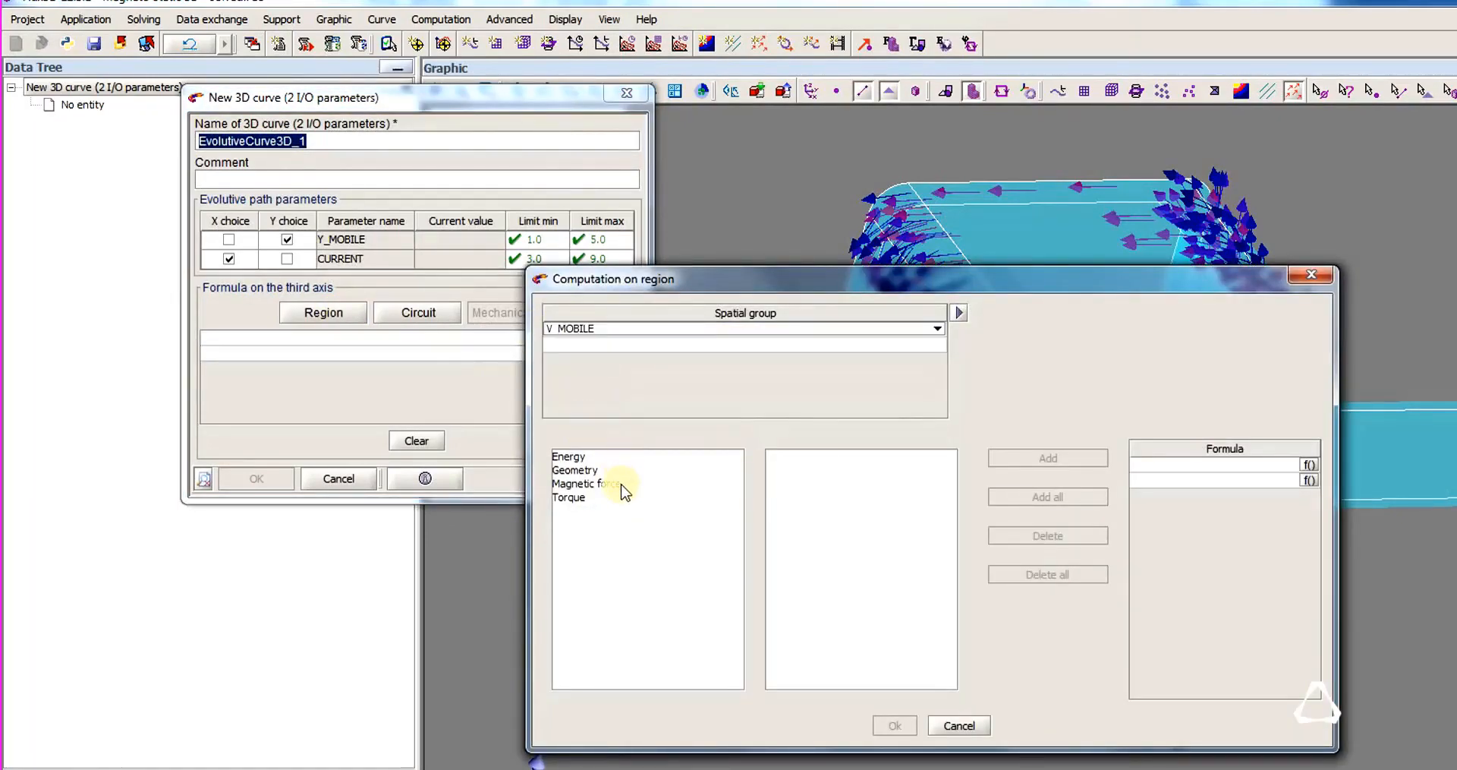
Add the magnetic force magnitude as the third-axis formula and create the 3D curve EvolutiveCurve3D_1.
click(587, 483)
click(799, 456)
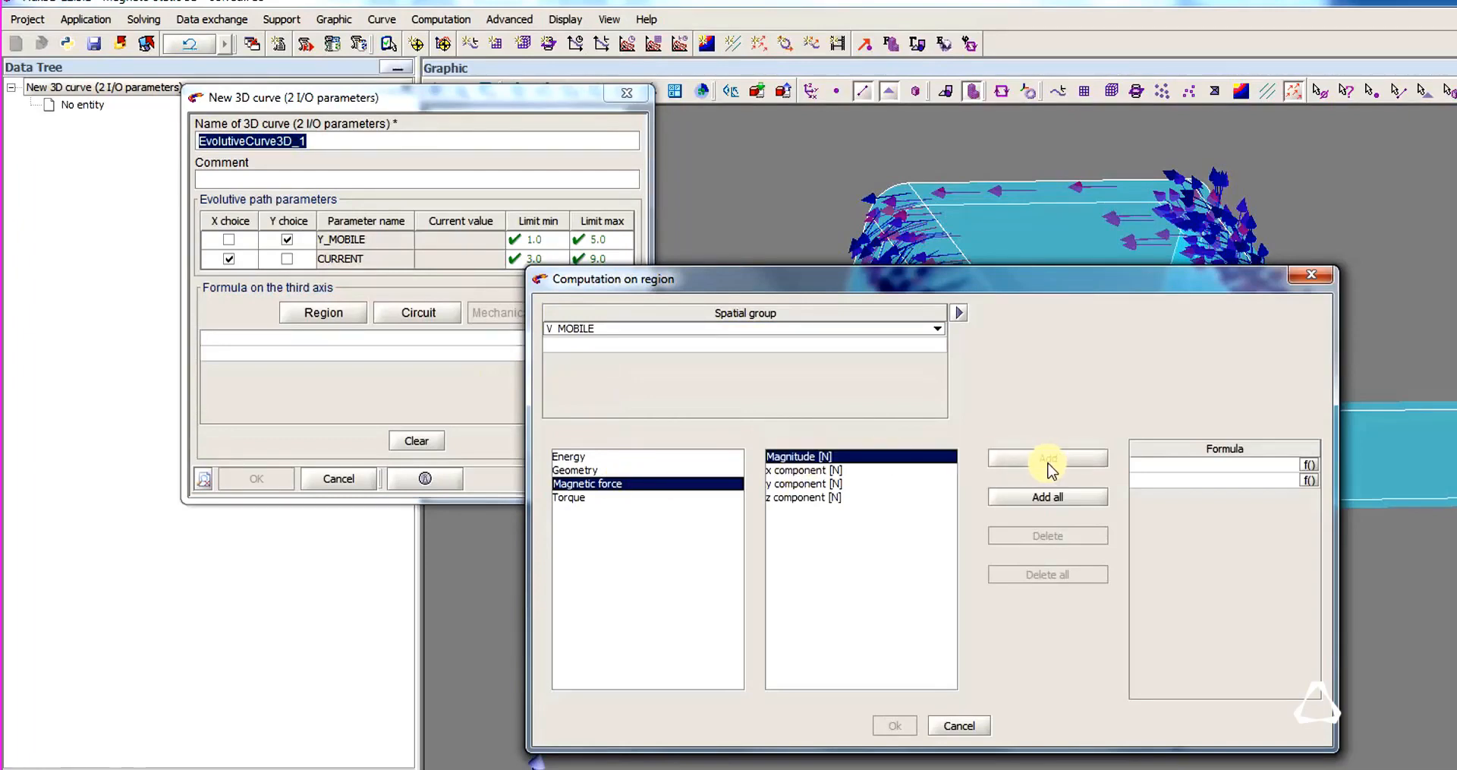
click(1048, 458)
click(892, 725)
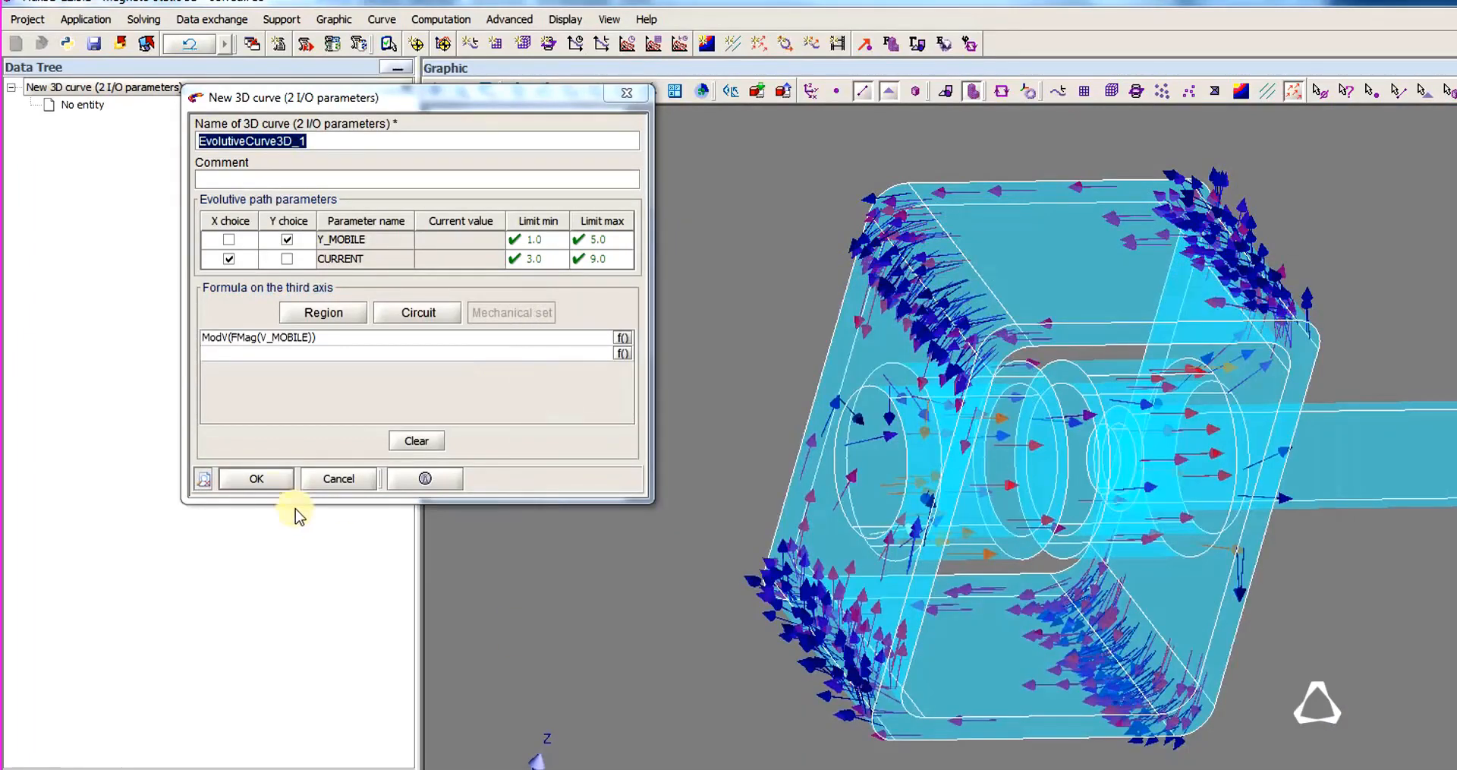
click(257, 478)
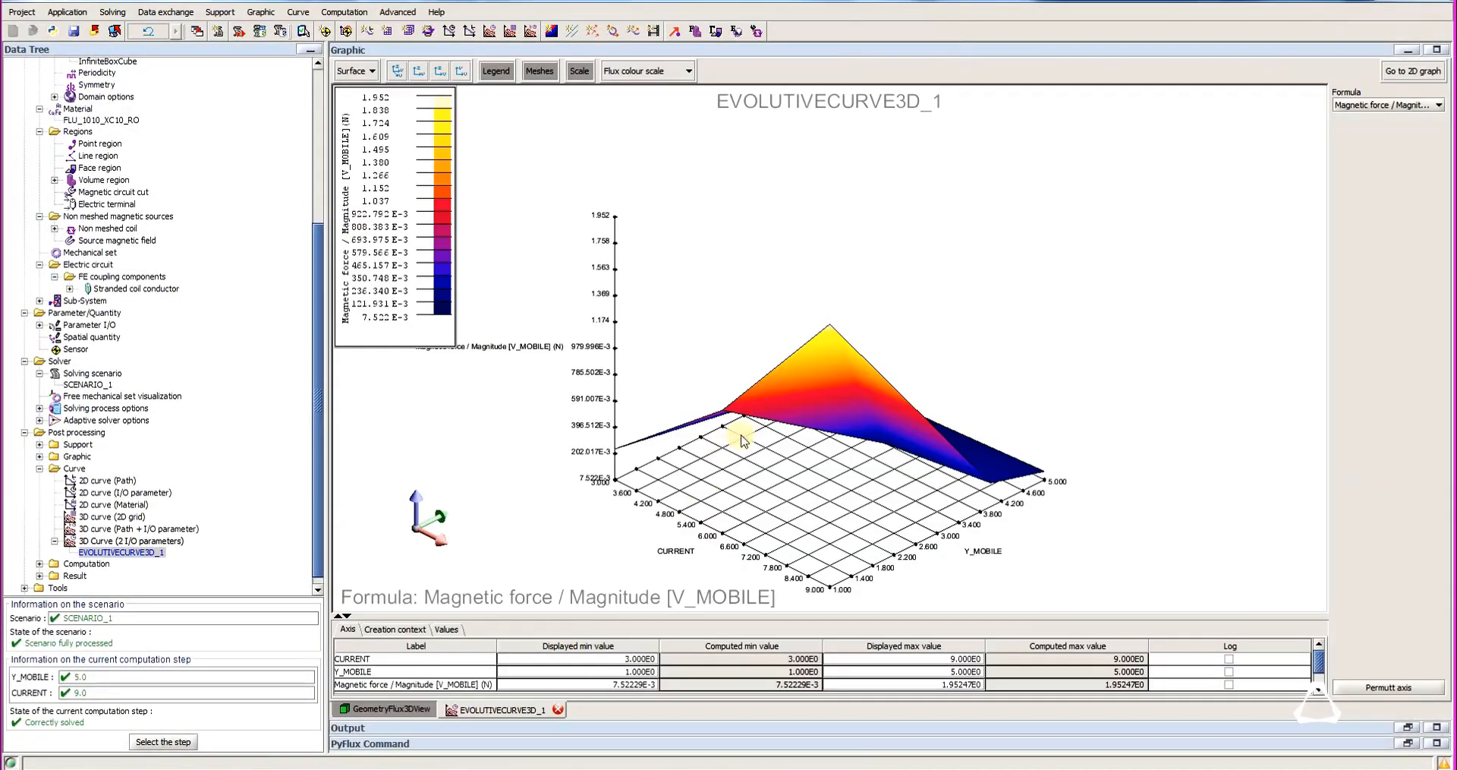
drag(830, 420, 835, 467)
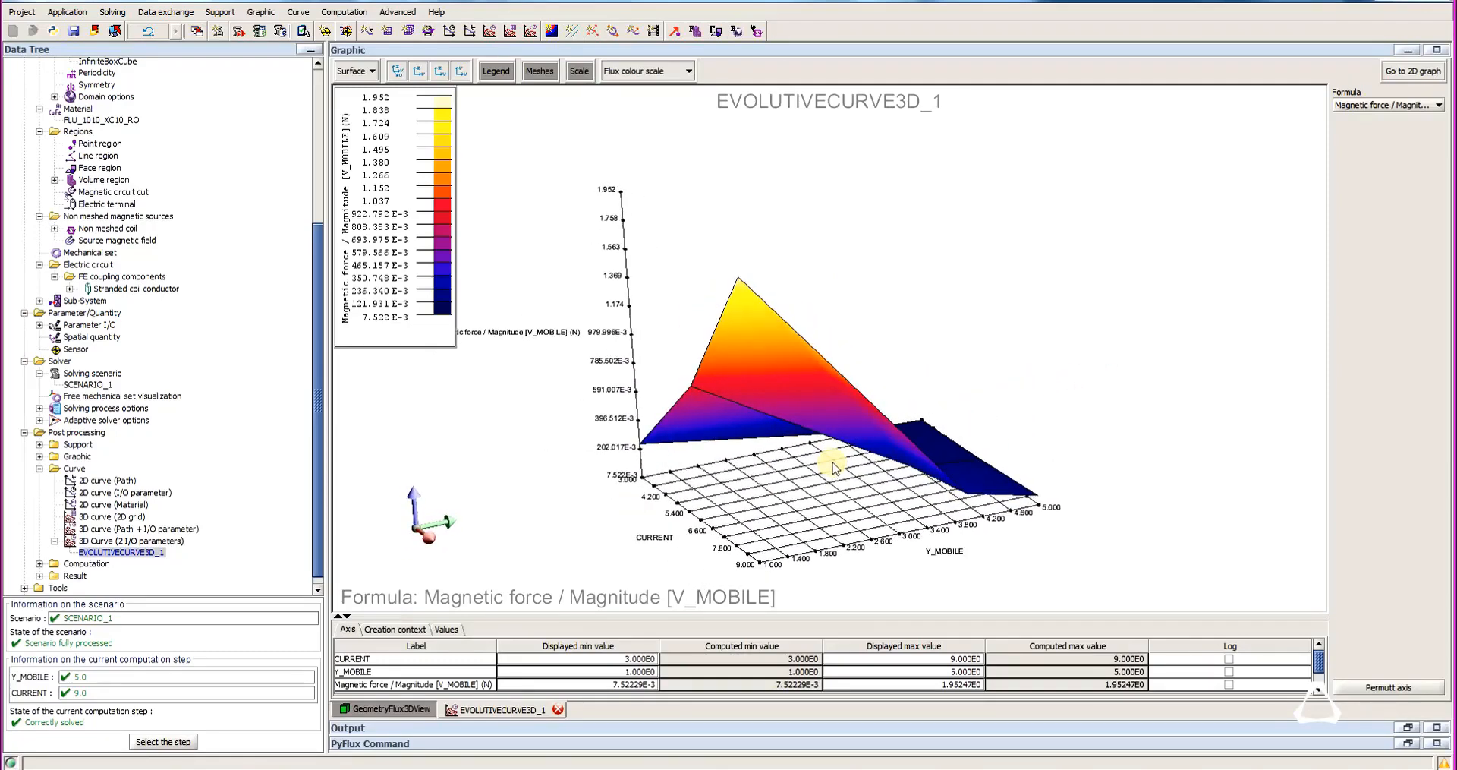